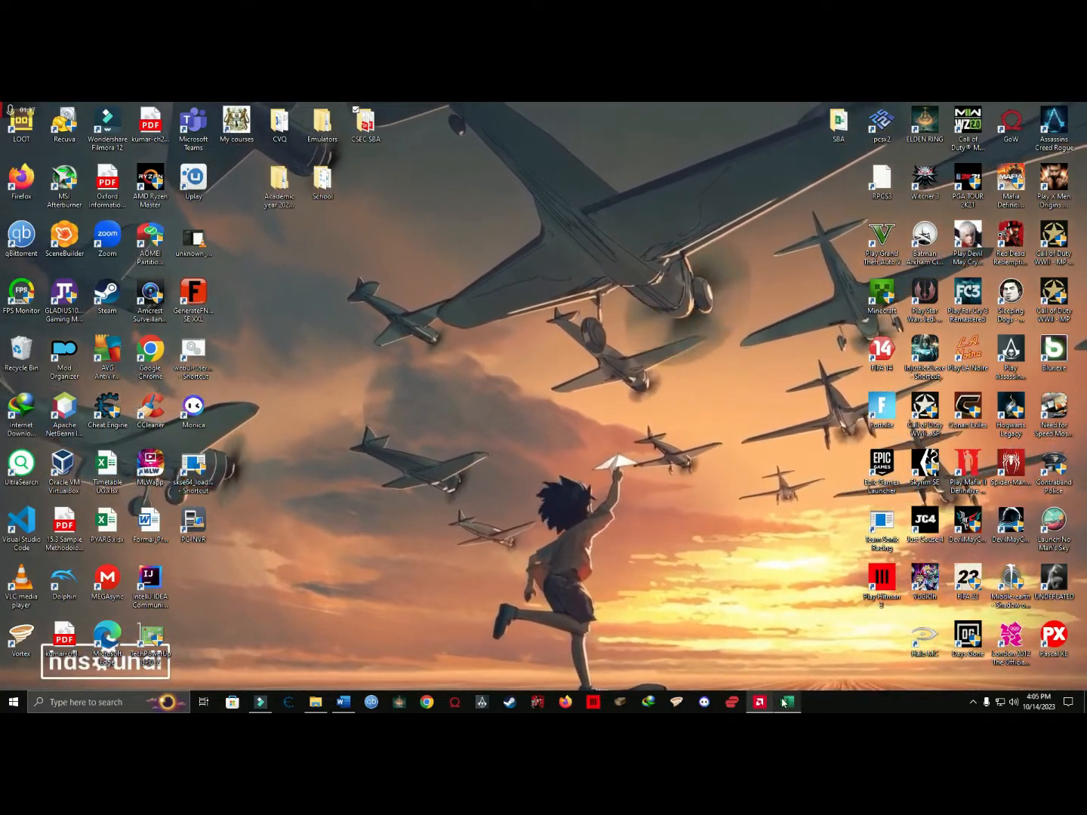
Review the assignment document's spreadsheet requirements and the registration fees for the three event sections in the introduction.
{"action": "left_click", "coordinate": [344, 703]}
{"action": "scroll", "coordinate": [325, 324], "scroll_direction": "up", "scroll_amount": 1}
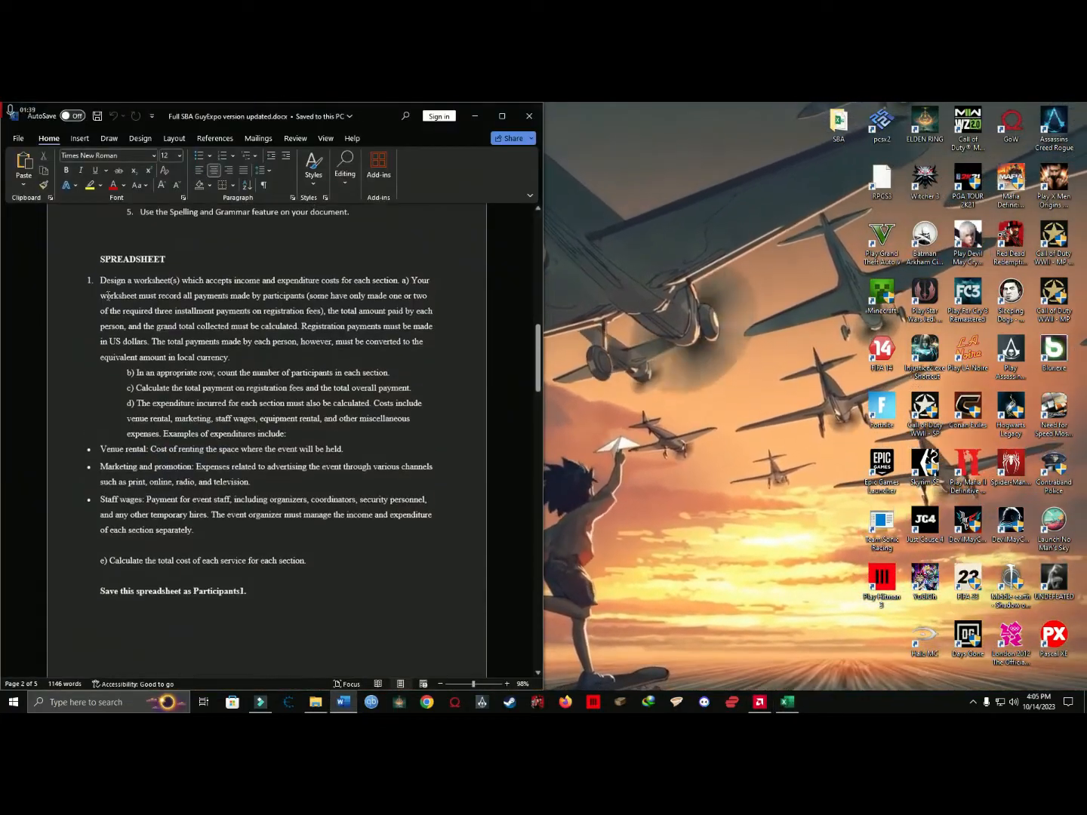
{"action": "left_click_drag", "start_coordinate": [101, 266], "coordinate": [139, 303]}
{"action": "left_click", "coordinate": [140, 302]}
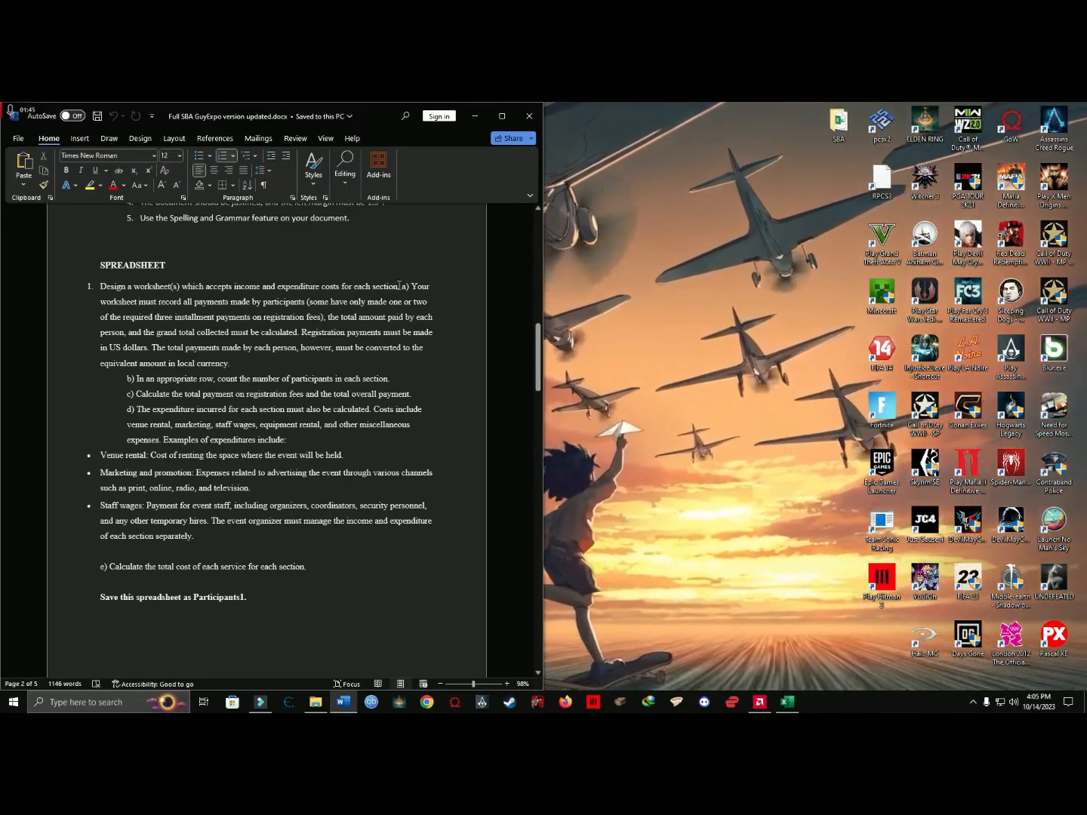
{"action": "scroll", "coordinate": [153, 370], "scroll_direction": "up", "scroll_amount": 6}
{"action": "scroll", "coordinate": [152, 370], "scroll_direction": "up", "scroll_amount": 15}
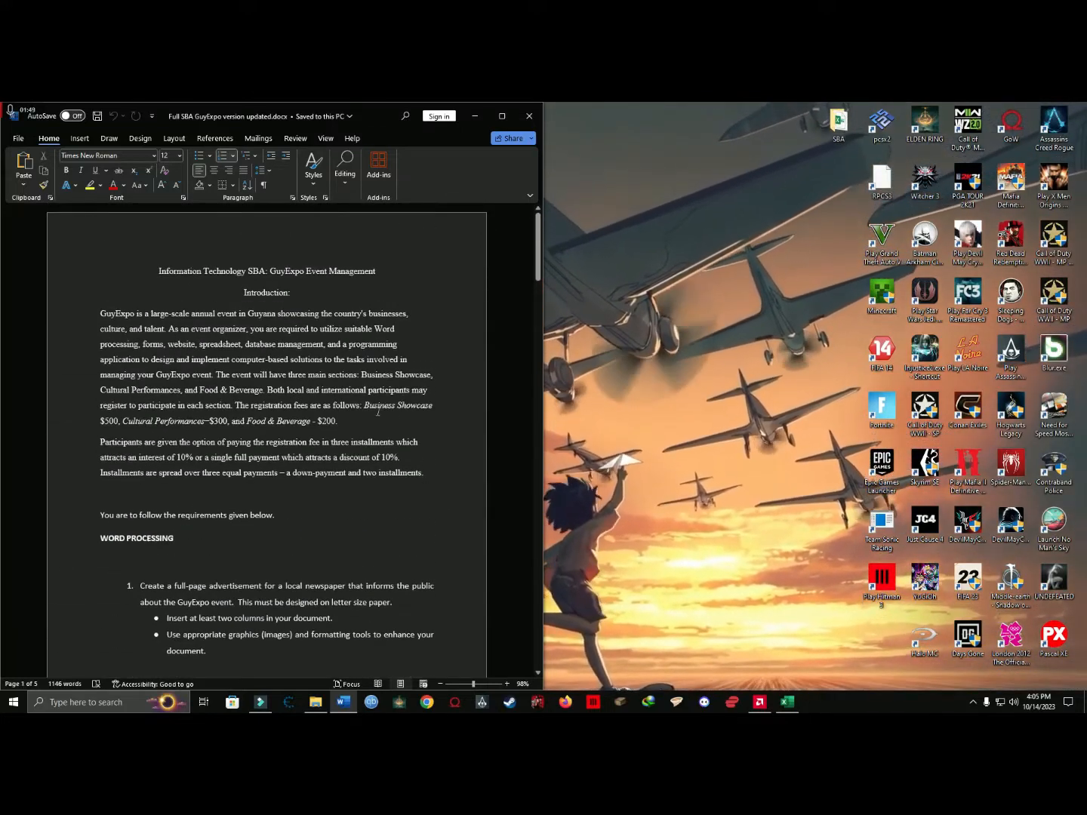
{"action": "left_click_drag", "start_coordinate": [434, 406], "coordinate": [364, 406]}
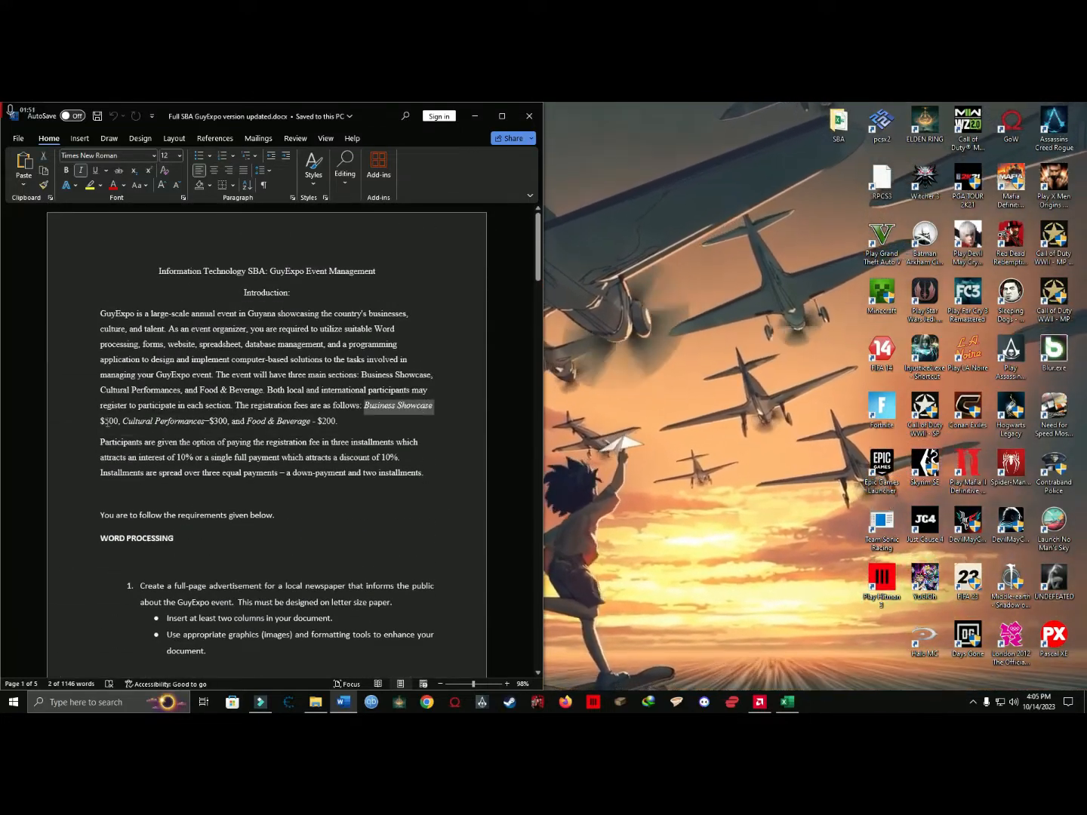
{"action": "left_click", "coordinate": [191, 444]}
{"action": "left_click_drag", "start_coordinate": [169, 421], "coordinate": [123, 421]}
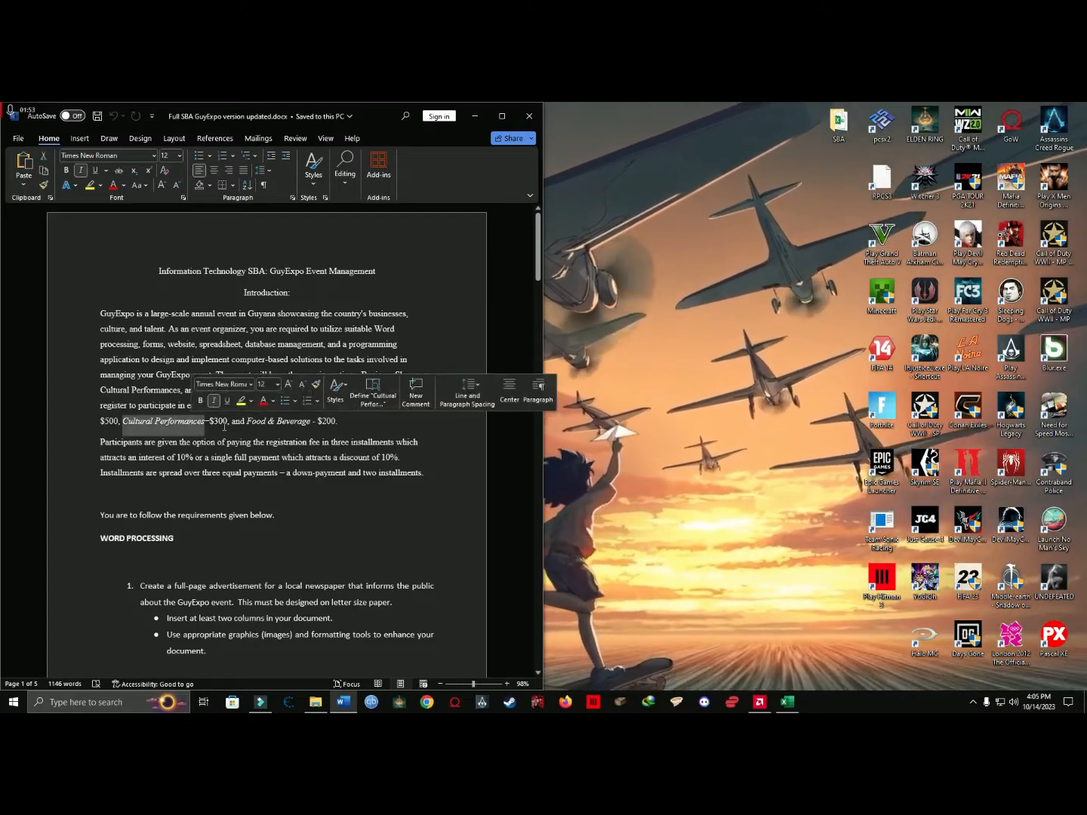
{"action": "left_click", "coordinate": [309, 475]}
{"action": "scroll", "coordinate": [310, 474], "scroll_direction": "down", "scroll_amount": 20}
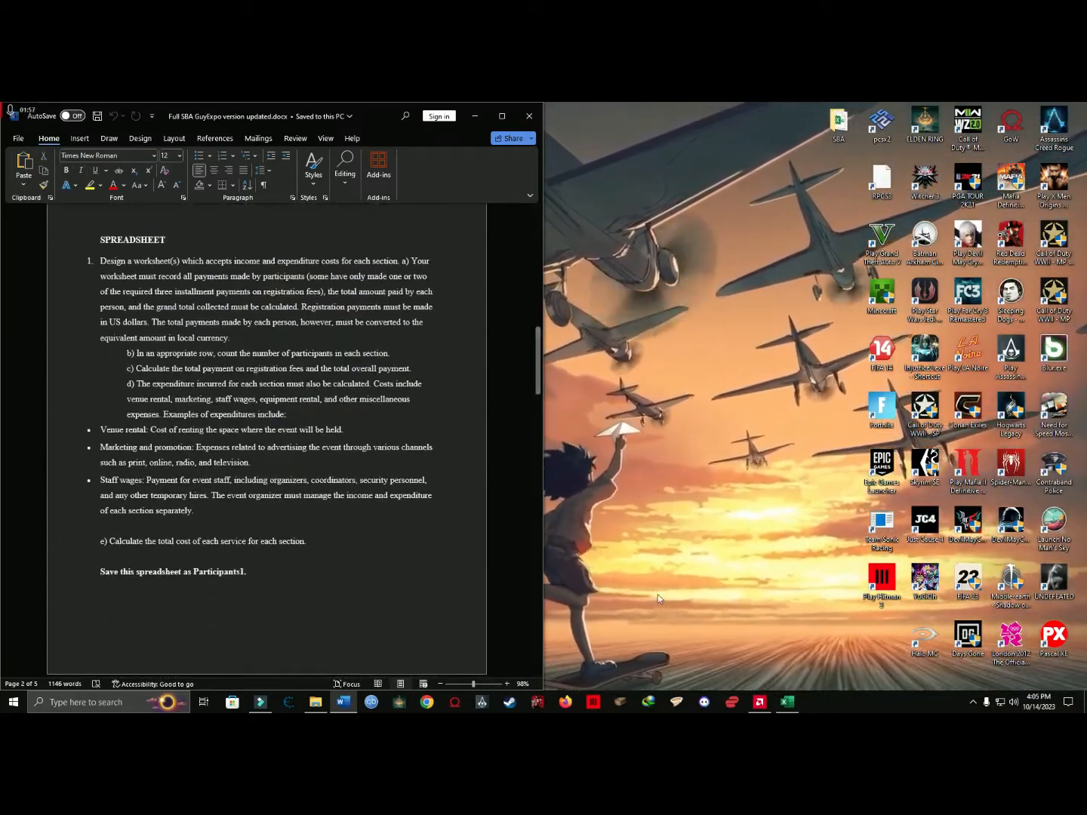
Switch to the Participant1.xlsx workbook in Excel and dock its window beside the Word document.
{"action": "left_click", "coordinate": [657, 596]}
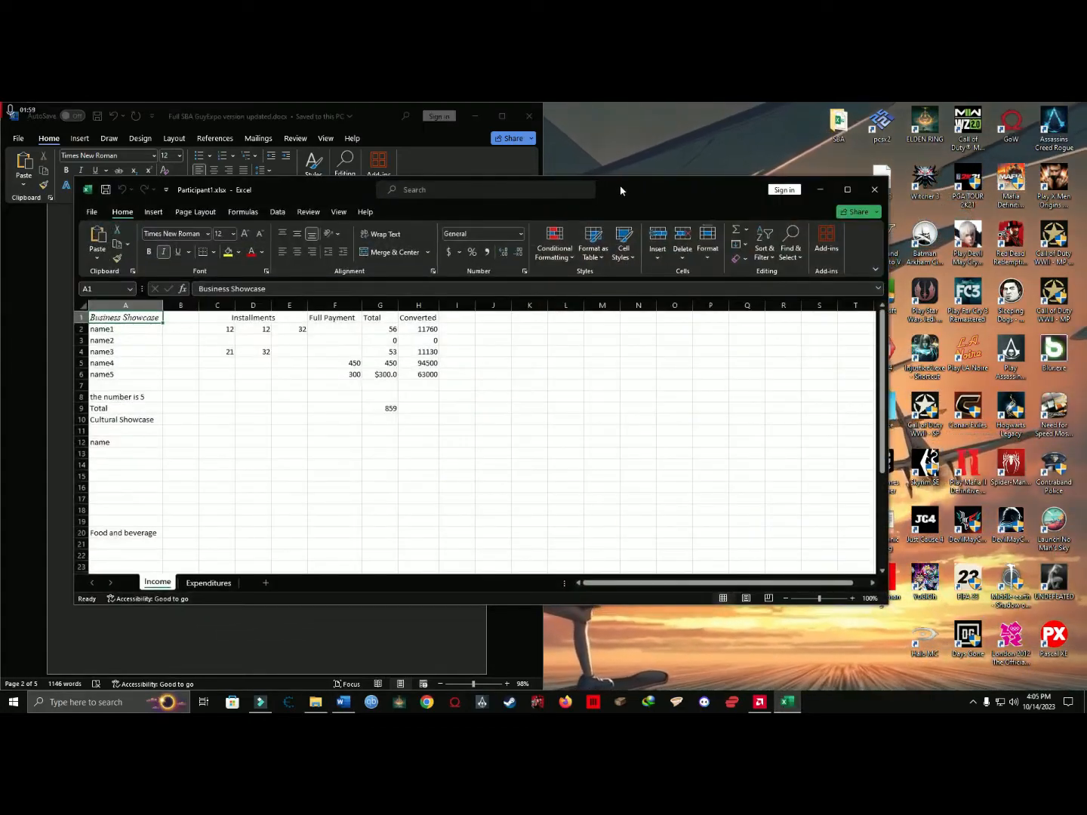
{"action": "left_click_drag", "start_coordinate": [620, 188], "coordinate": [1085, 256]}
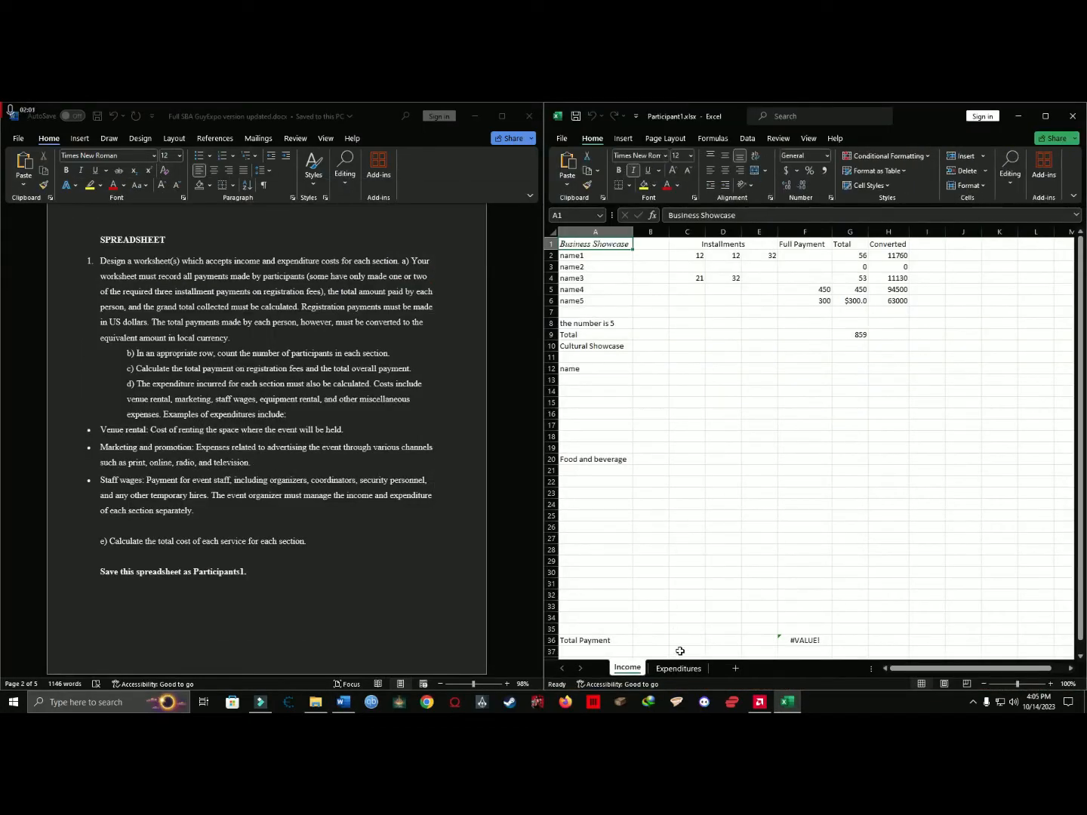
Add a blank worksheet ahead of the Income sheet, start renaming it, and delete it.
{"action": "left_click", "coordinate": [737, 669]}
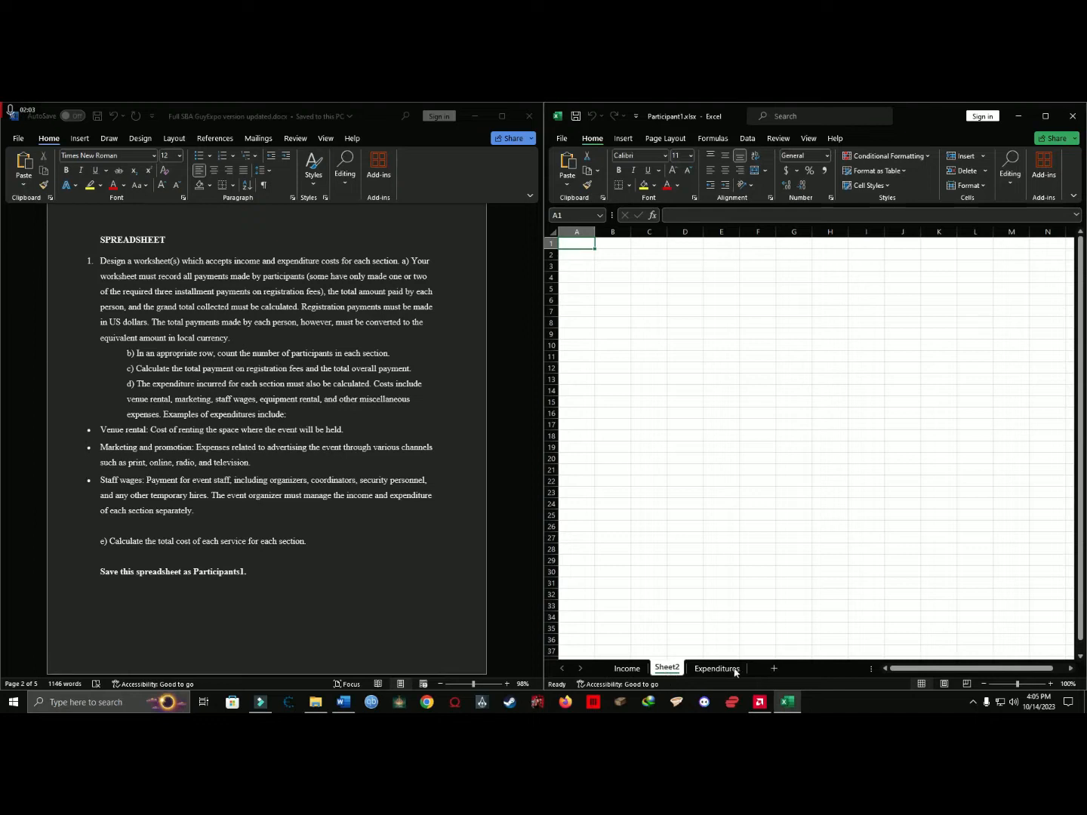
{"action": "right_click", "coordinate": [625, 672]}
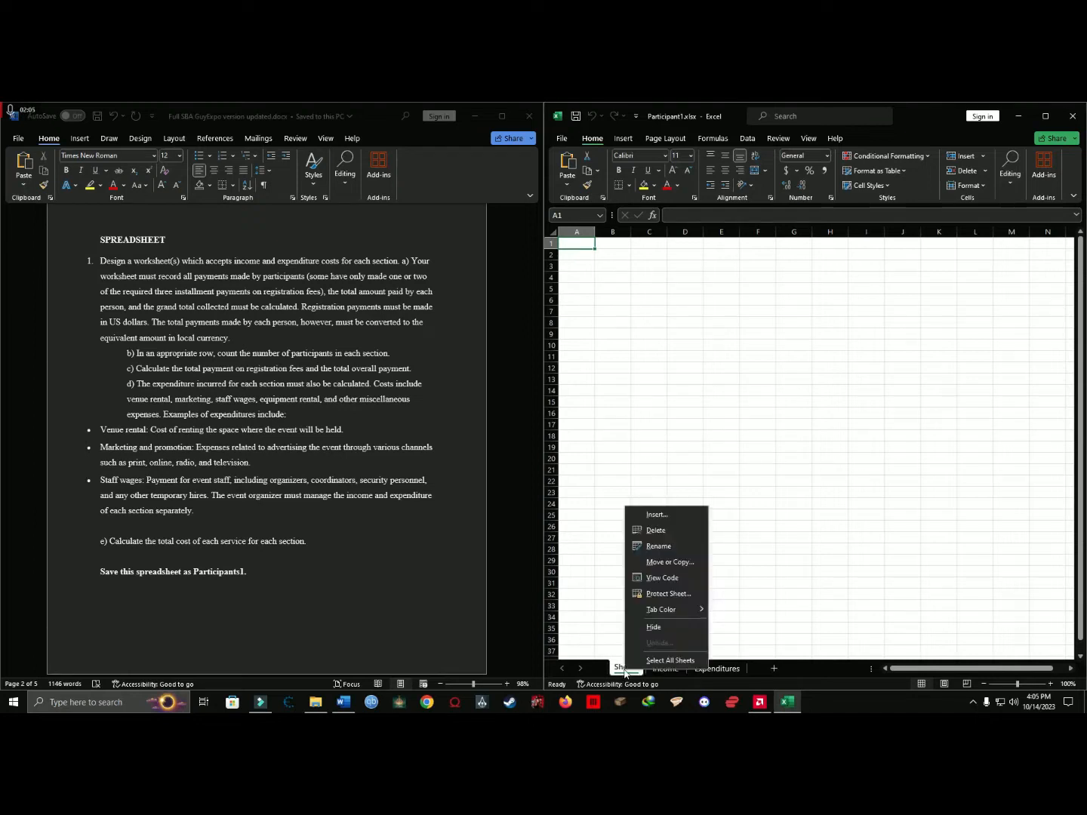
{"action": "left_click", "coordinate": [658, 546]}
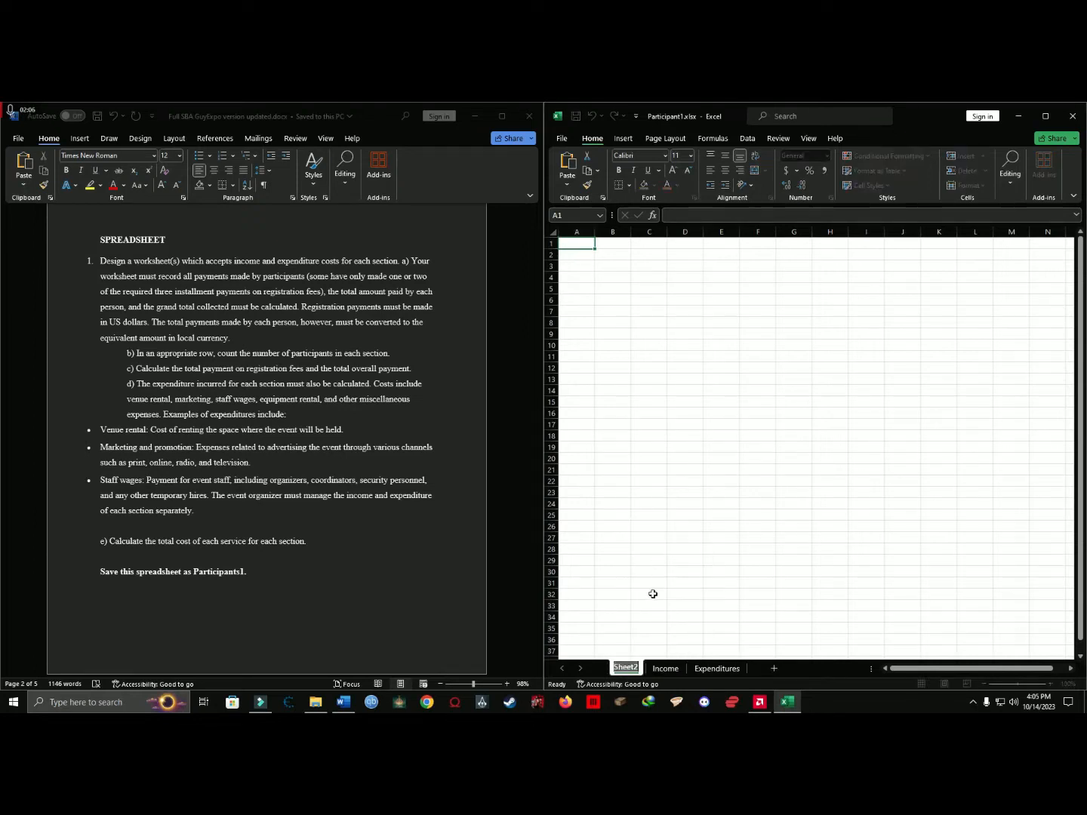
{"action": "left_click", "coordinate": [662, 670]}
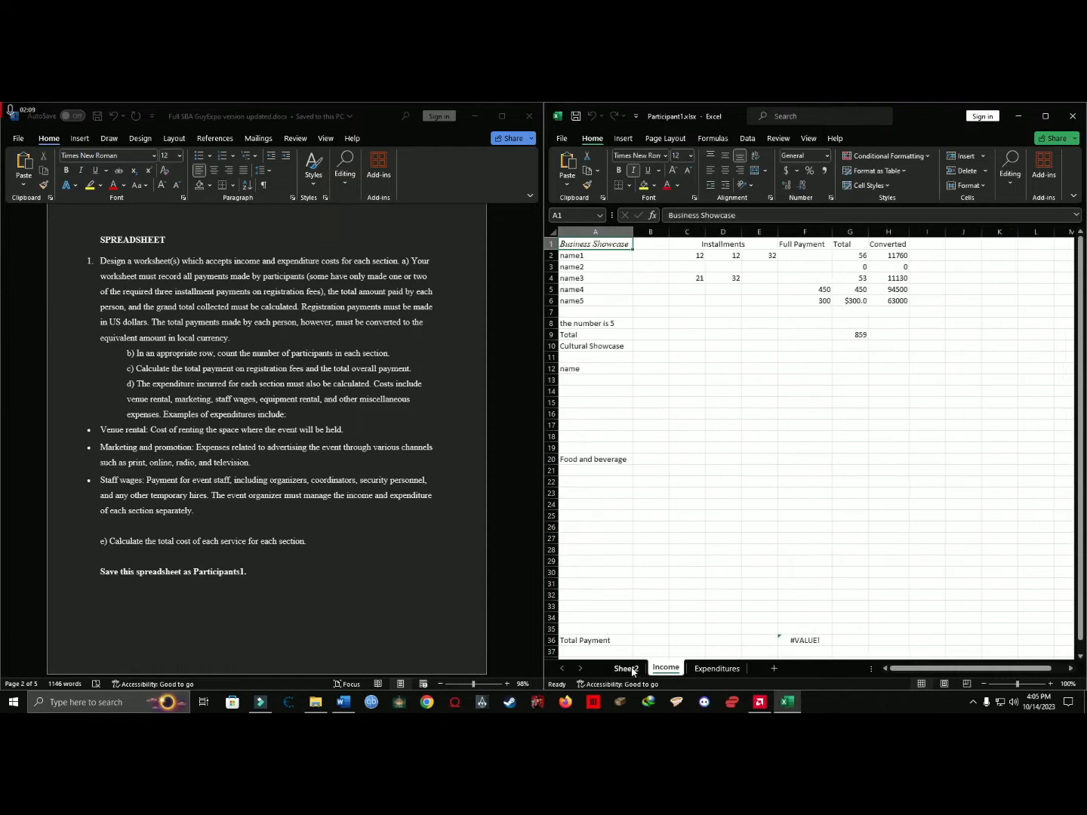
{"action": "left_click", "coordinate": [631, 670]}
{"action": "right_click", "coordinate": [631, 670]}
{"action": "left_click", "coordinate": [670, 529]}
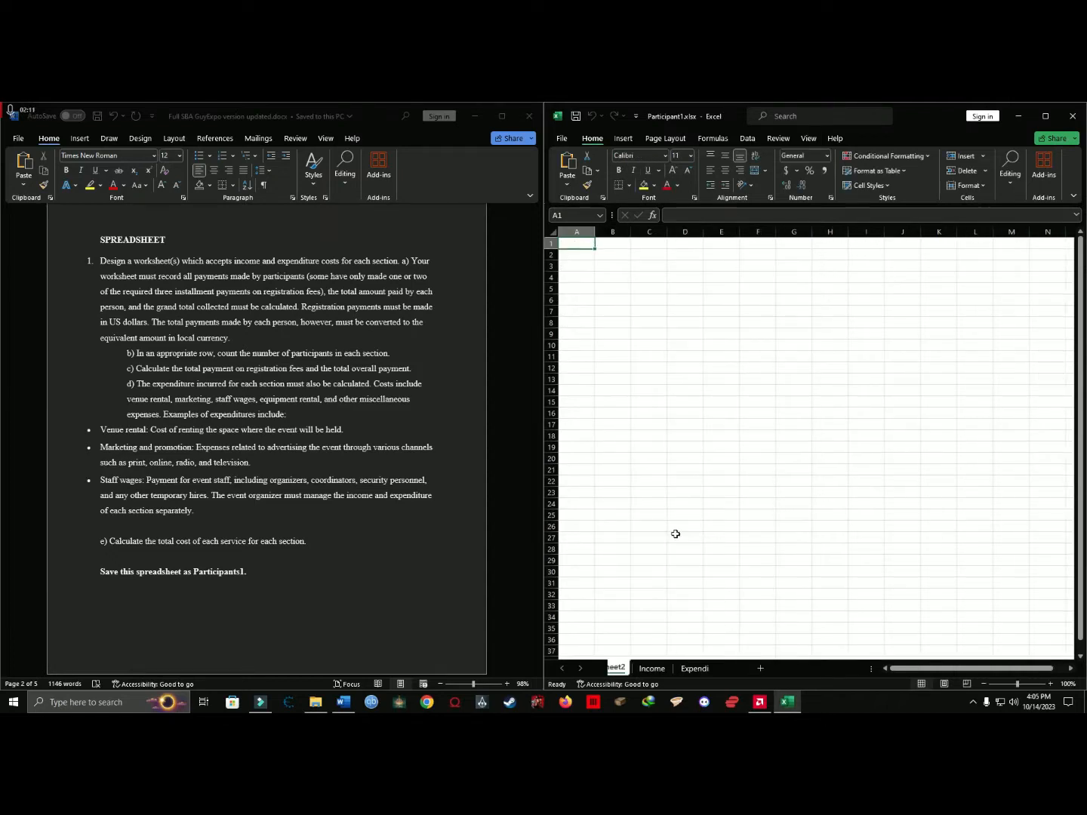
Insert another blank worksheet between Income and Expenditures and delete it.
{"action": "left_click", "coordinate": [736, 669]}
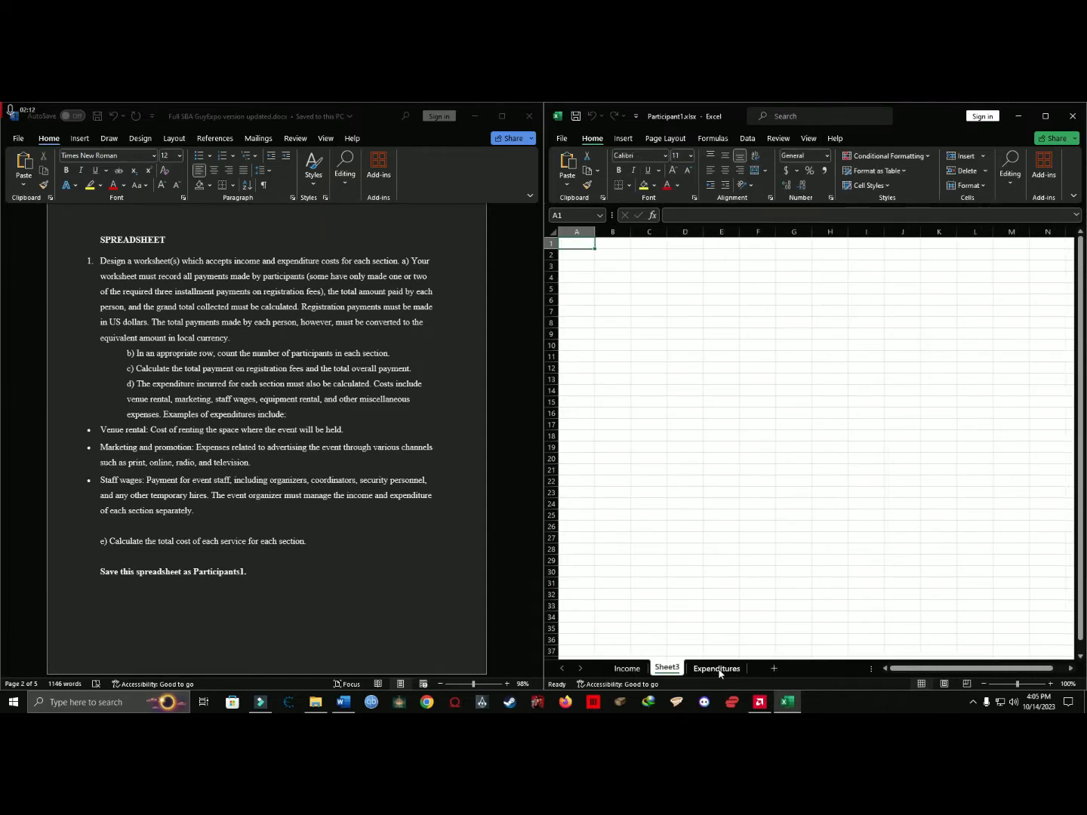
{"action": "right_click", "coordinate": [669, 672]}
{"action": "left_click", "coordinate": [701, 531]}
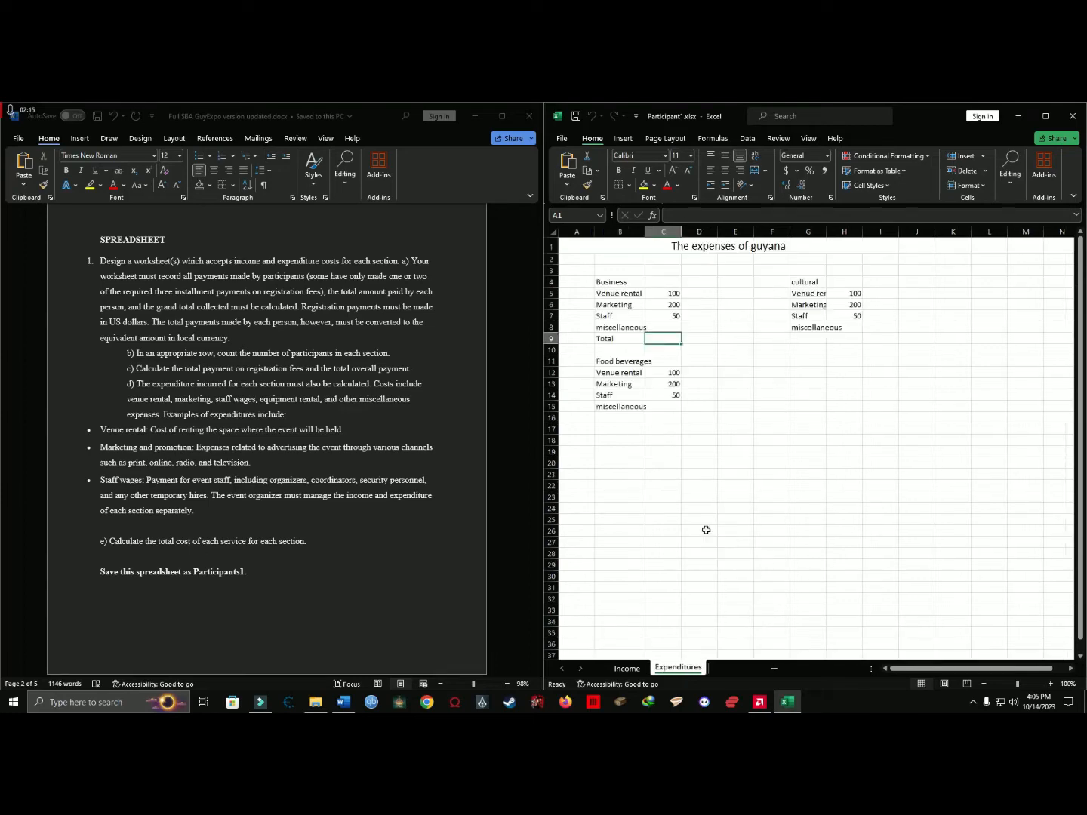
Return to the Income sheet and read the document's requirement on recording participants' installment payments and totals.
{"action": "left_click", "coordinate": [628, 669]}
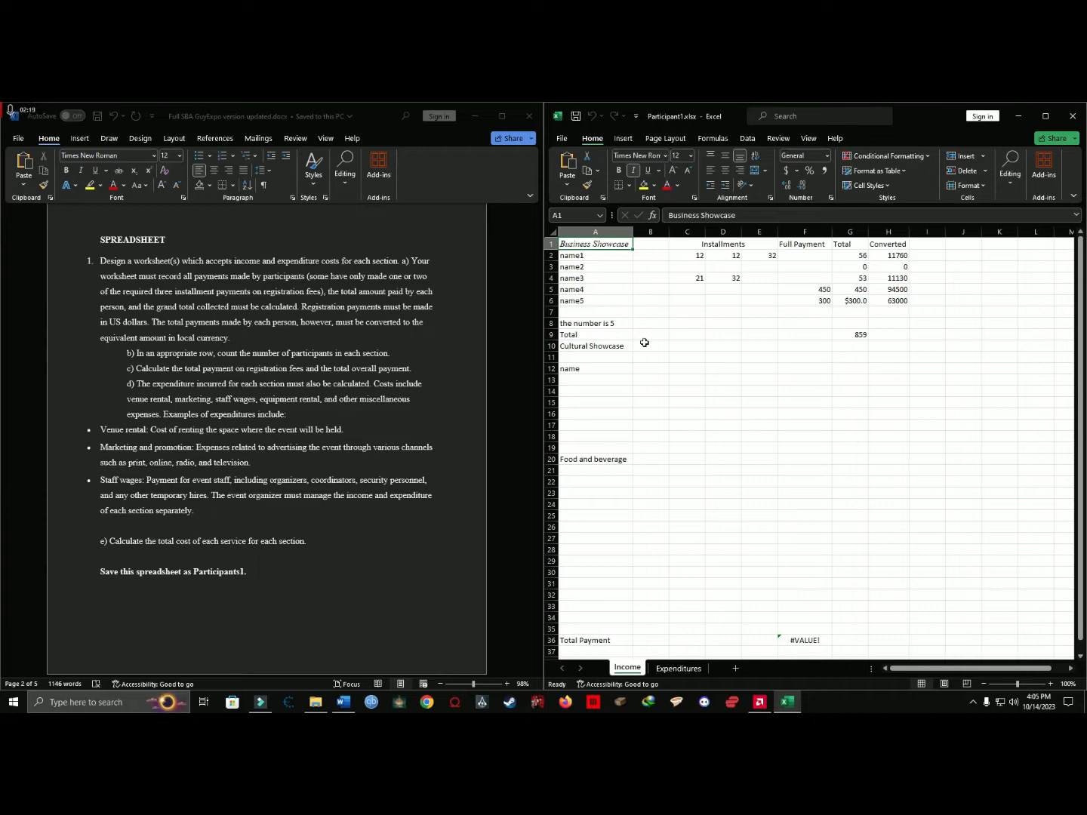
{"action": "scroll", "coordinate": [366, 290], "scroll_direction": "up", "scroll_amount": 1}
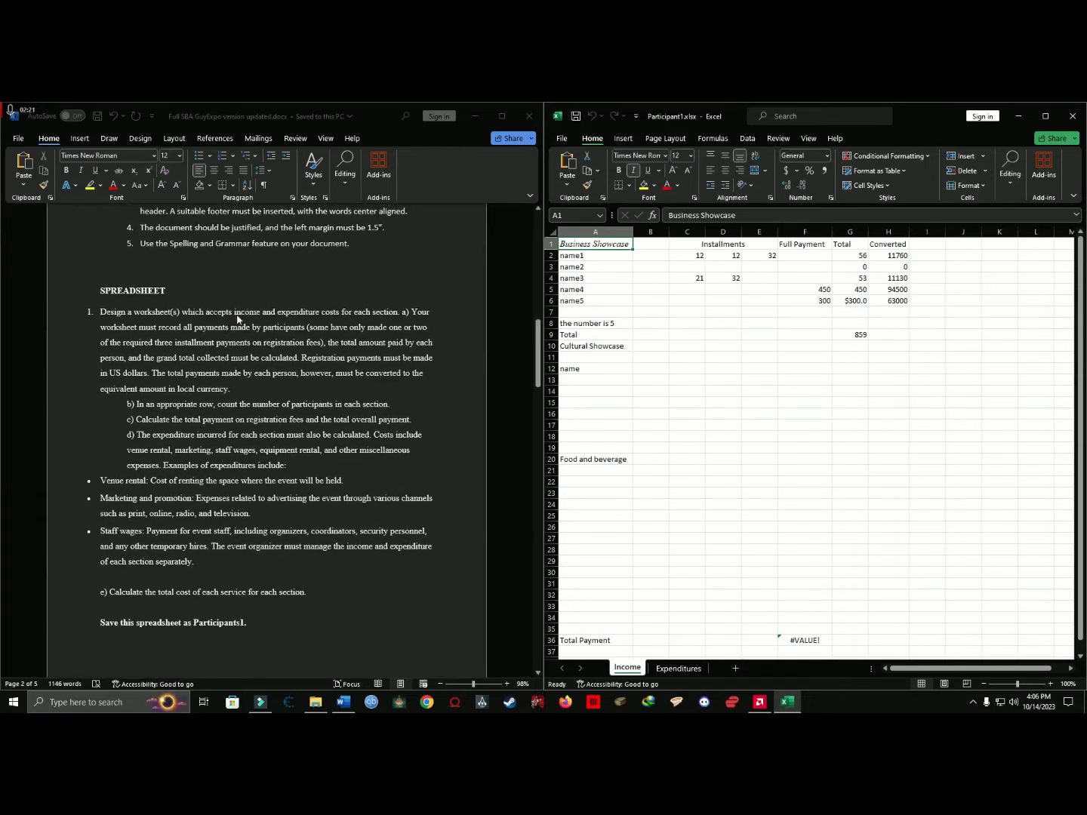
{"action": "left_click", "coordinate": [424, 300]}
{"action": "left_click_drag", "start_coordinate": [428, 328], "coordinate": [295, 344]}
{"action": "left_click_drag", "start_coordinate": [402, 345], "coordinate": [398, 315]}
{"action": "left_click", "coordinate": [411, 358]}
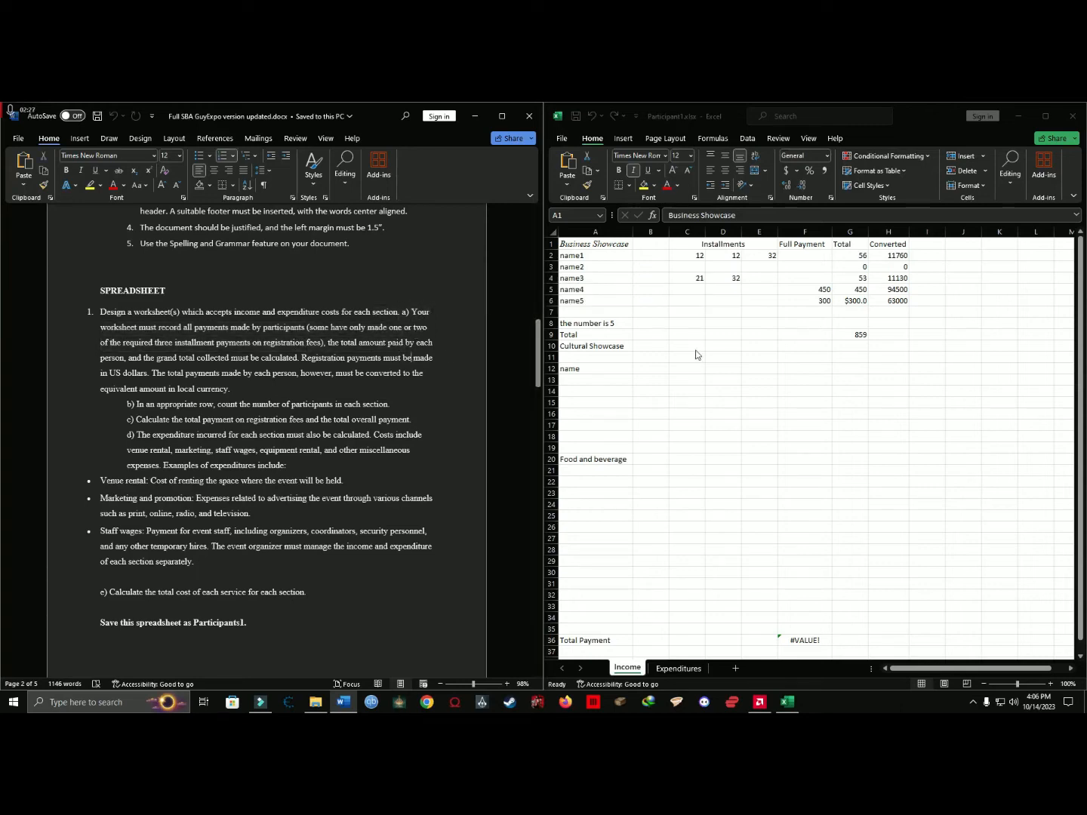
Replace the placeholder name1 in cell A2 under Business Showcase with a participant's first name.
{"action": "left_click", "coordinate": [595, 244]}
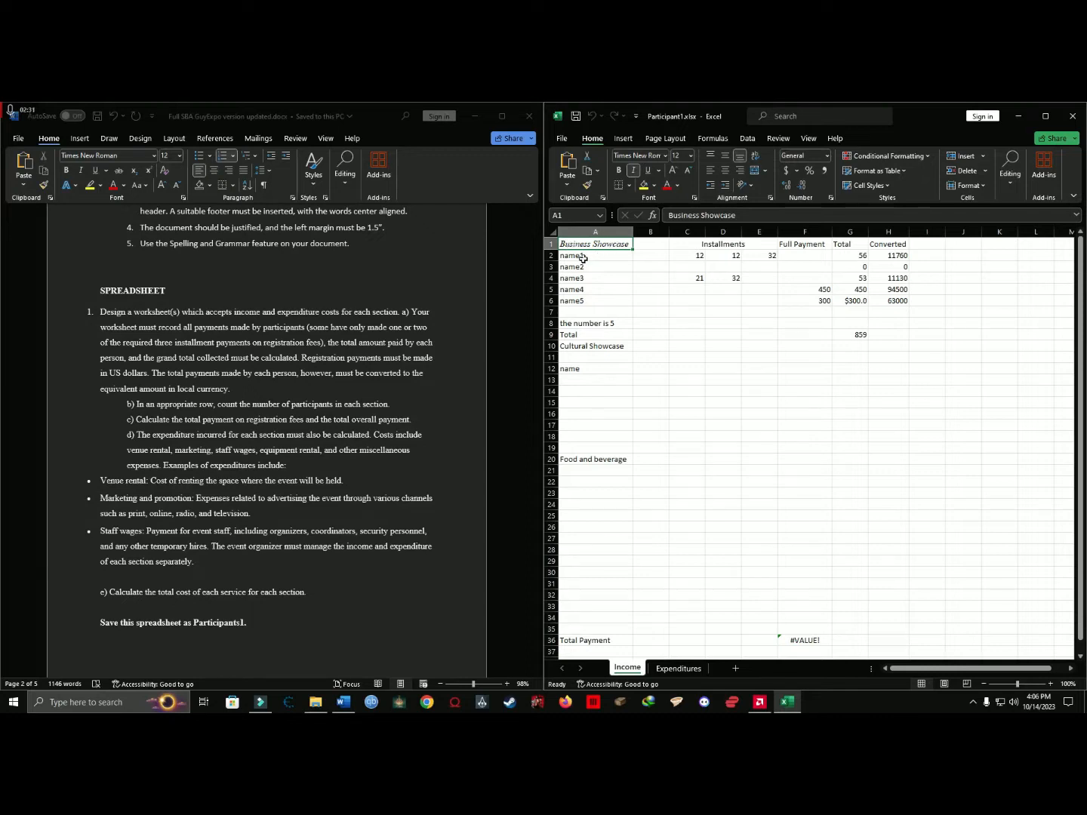
{"action": "left_click_drag", "start_coordinate": [579, 273], "coordinate": [619, 352]}
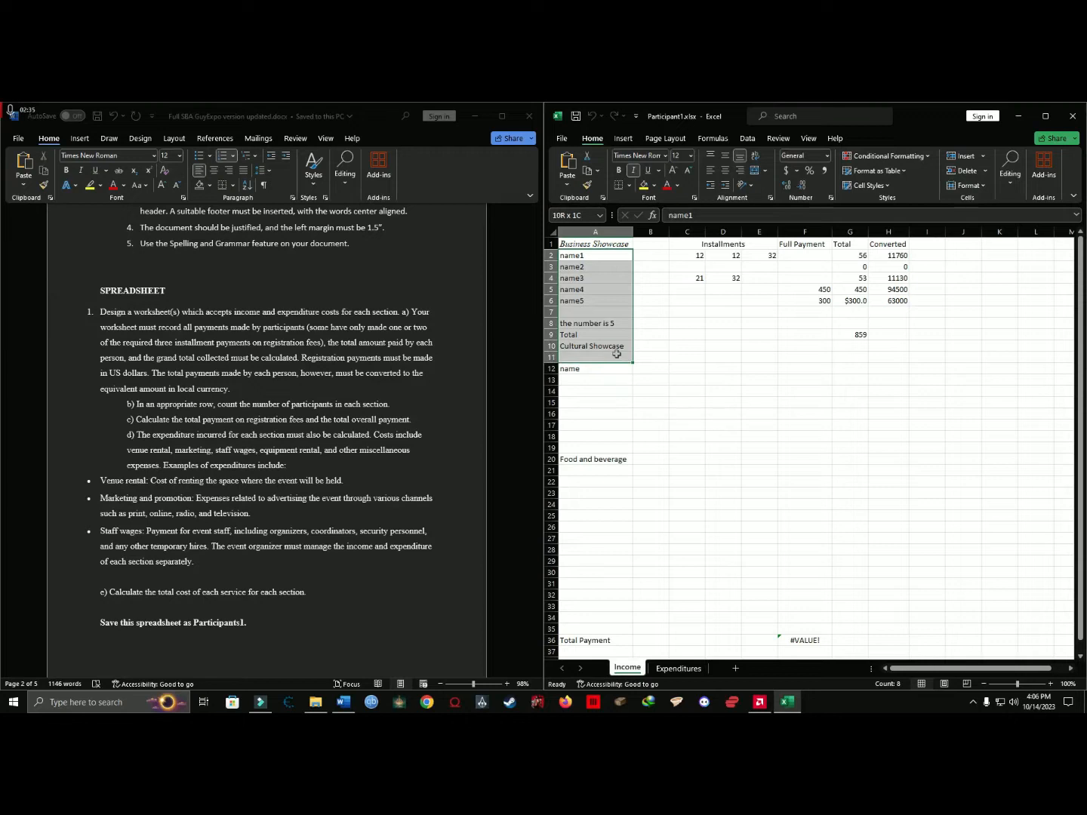
{"action": "left_click", "coordinate": [608, 298]}
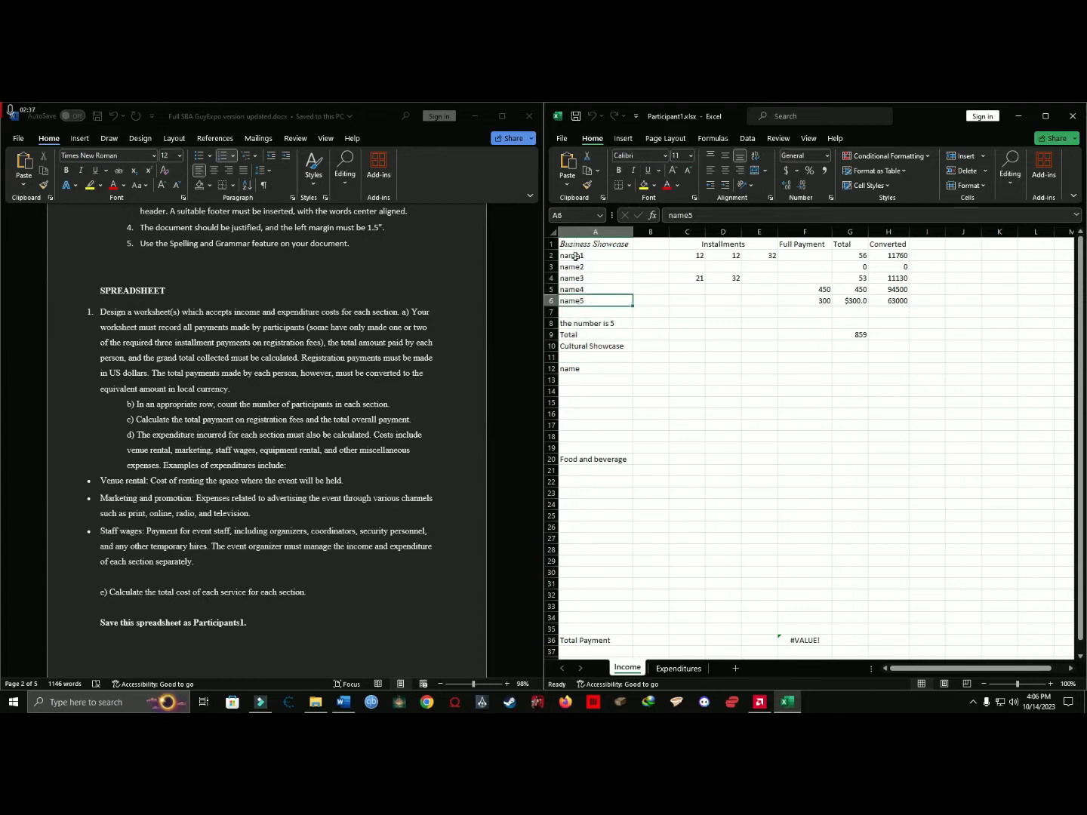
{"action": "type", "text": "John"}
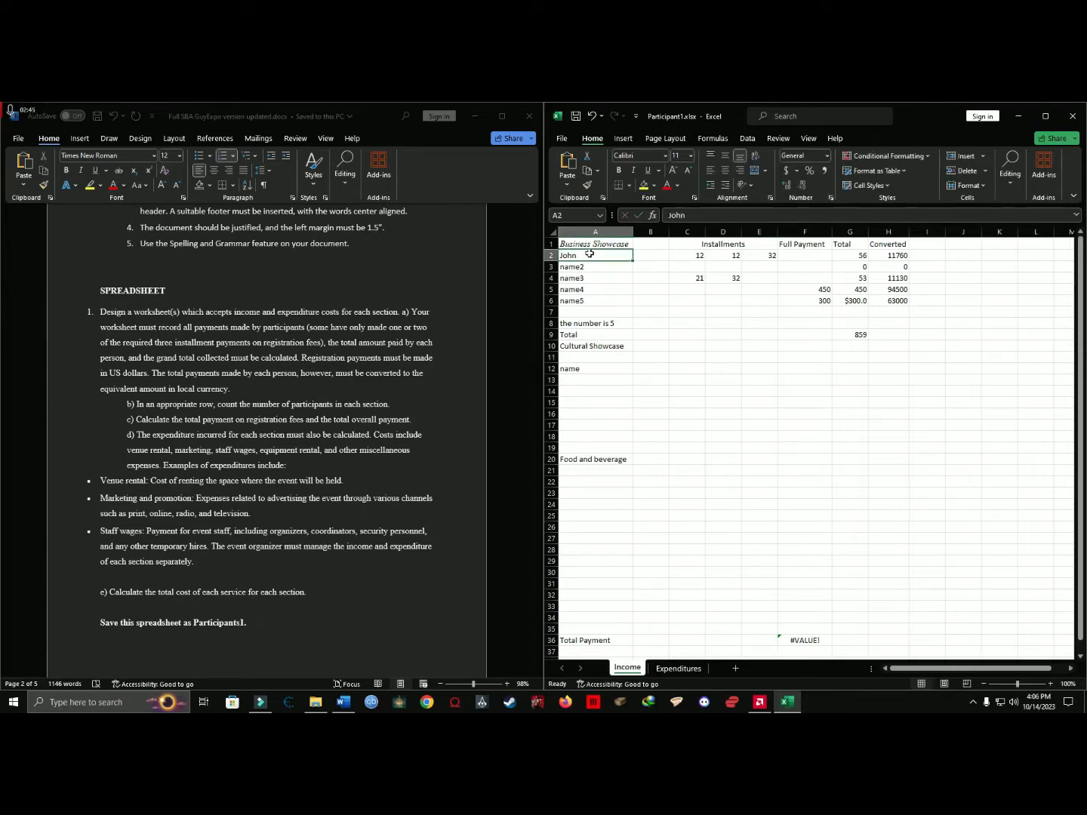
Bold the Cultural Showcase heading in A10 and the Food and beverage heading in A20.
{"action": "left_click_drag", "start_coordinate": [589, 253], "coordinate": [615, 387]}
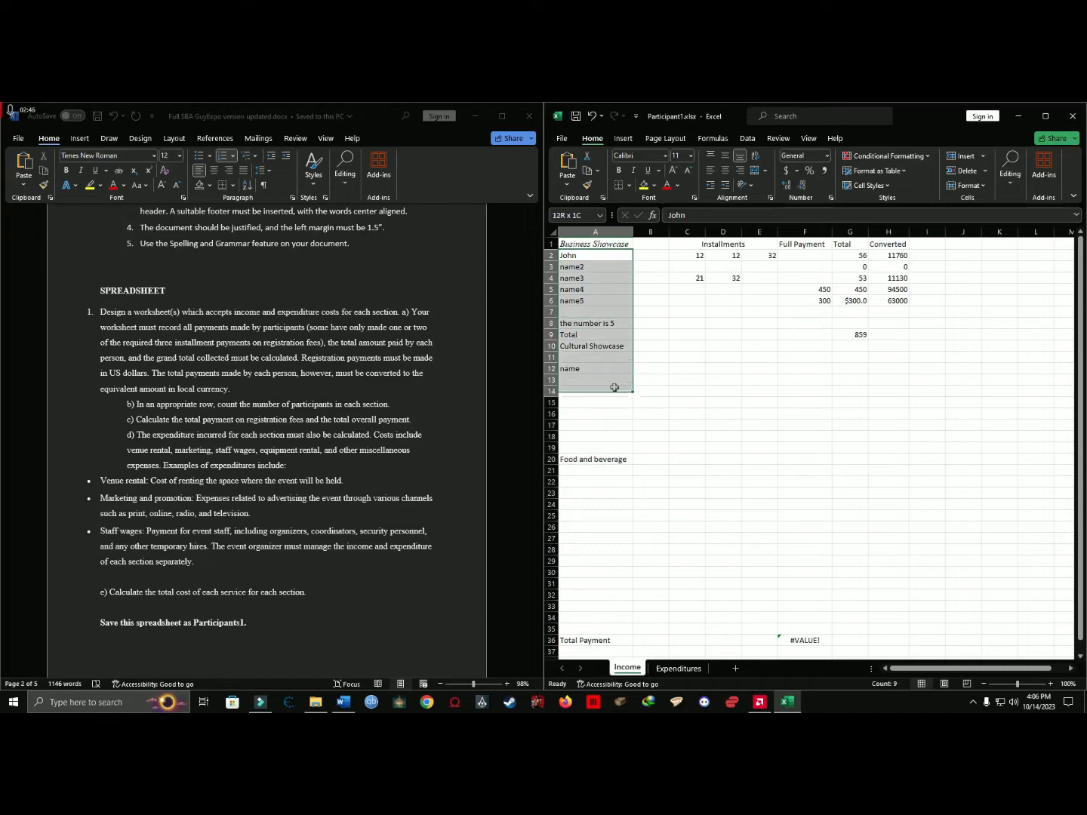
{"action": "left_click", "coordinate": [575, 353]}
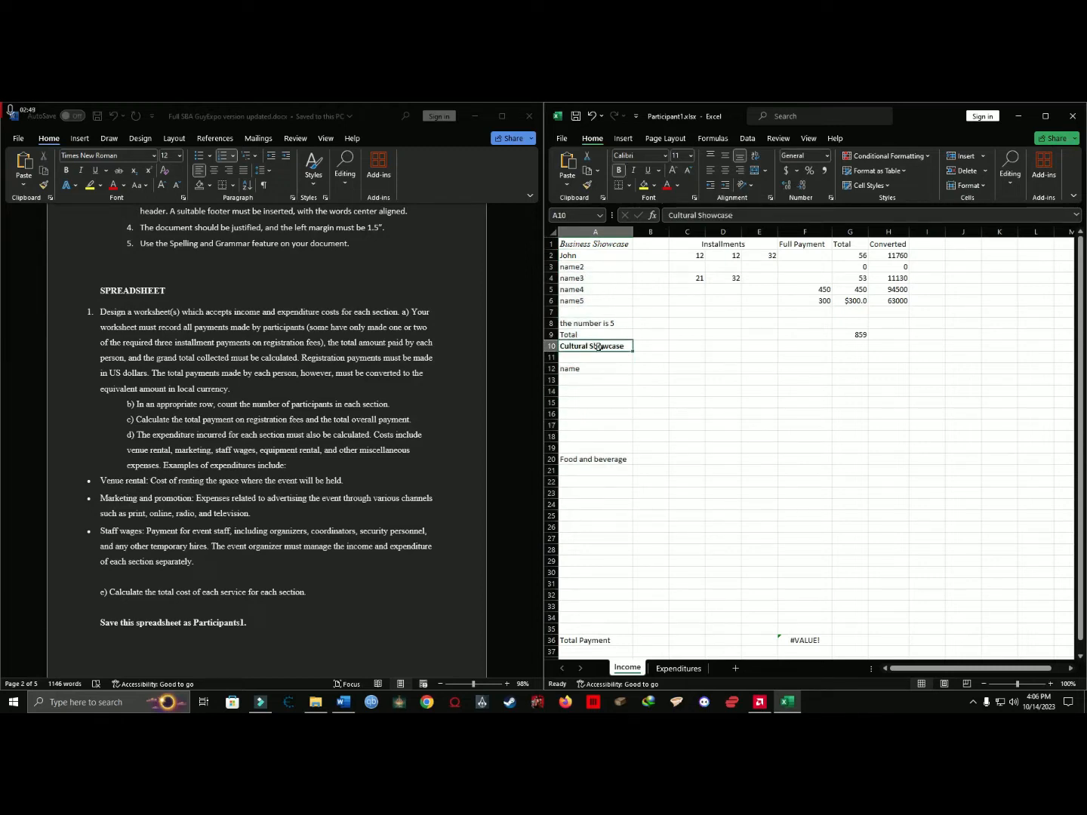
{"action": "left_click_drag", "start_coordinate": [583, 368], "coordinate": [589, 448]}
{"action": "left_click", "coordinate": [591, 458]}
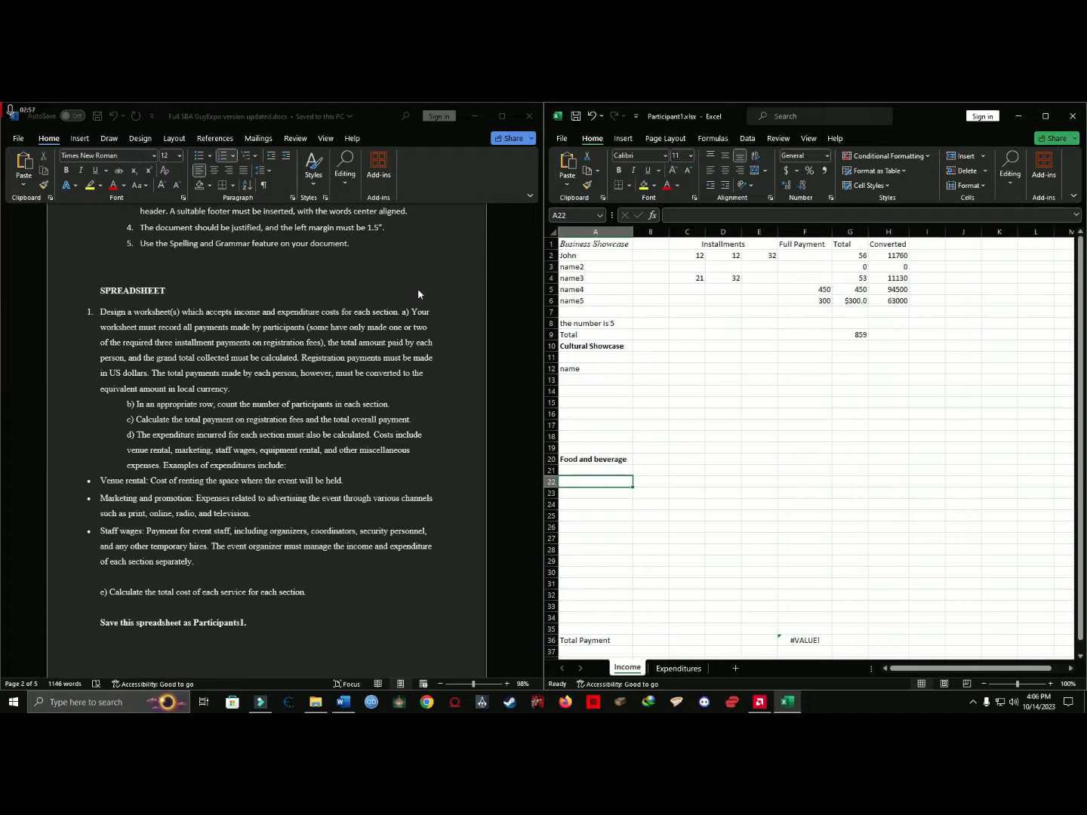
Examine the document's payment recording requirement and the introduction's rules for three installments or a single full payment.
{"action": "left_click", "coordinate": [412, 356]}
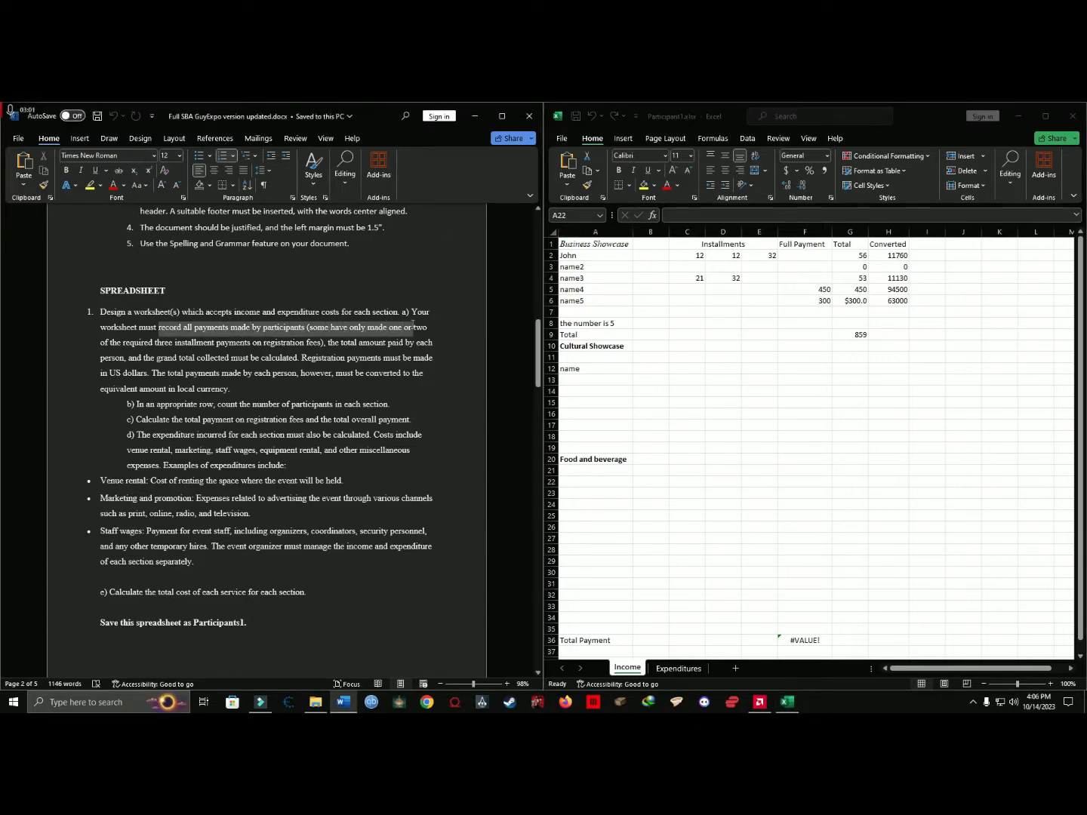
{"action": "left_click_drag", "start_coordinate": [429, 323], "coordinate": [324, 343]}
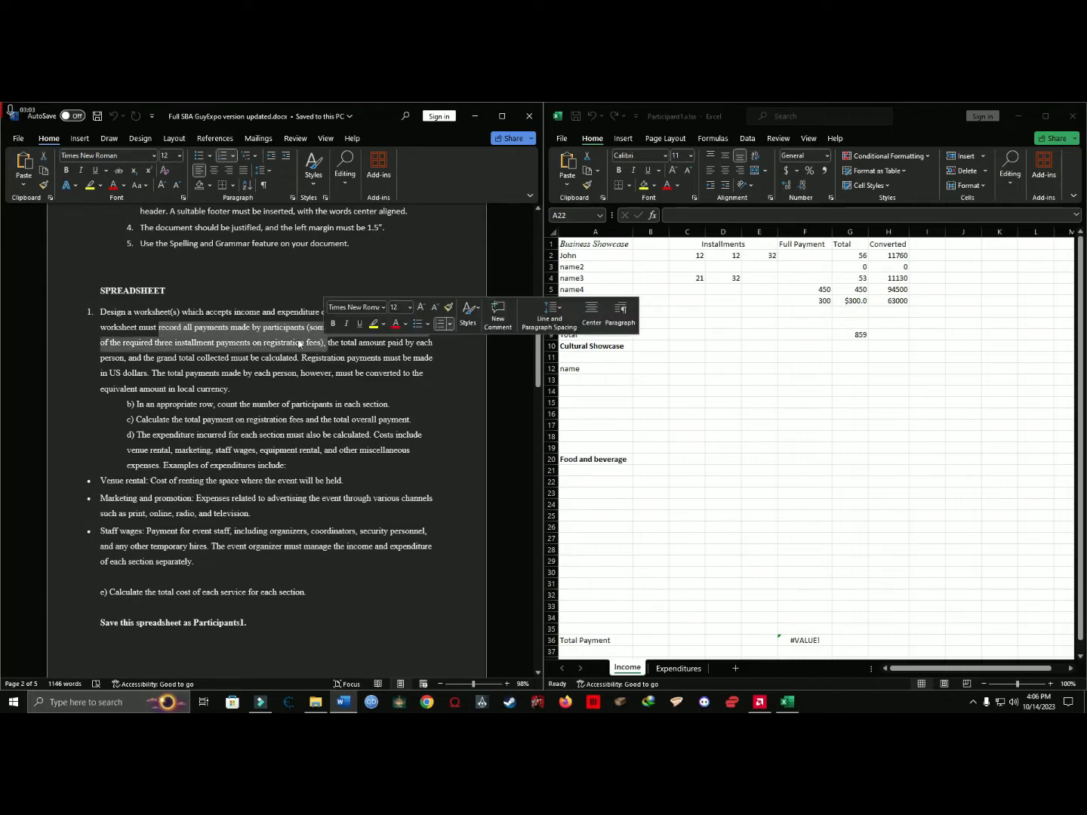
{"action": "scroll", "coordinate": [249, 317], "scroll_direction": "up", "scroll_amount": 15}
{"action": "scroll", "coordinate": [236, 300], "scroll_direction": "up", "scroll_amount": 1}
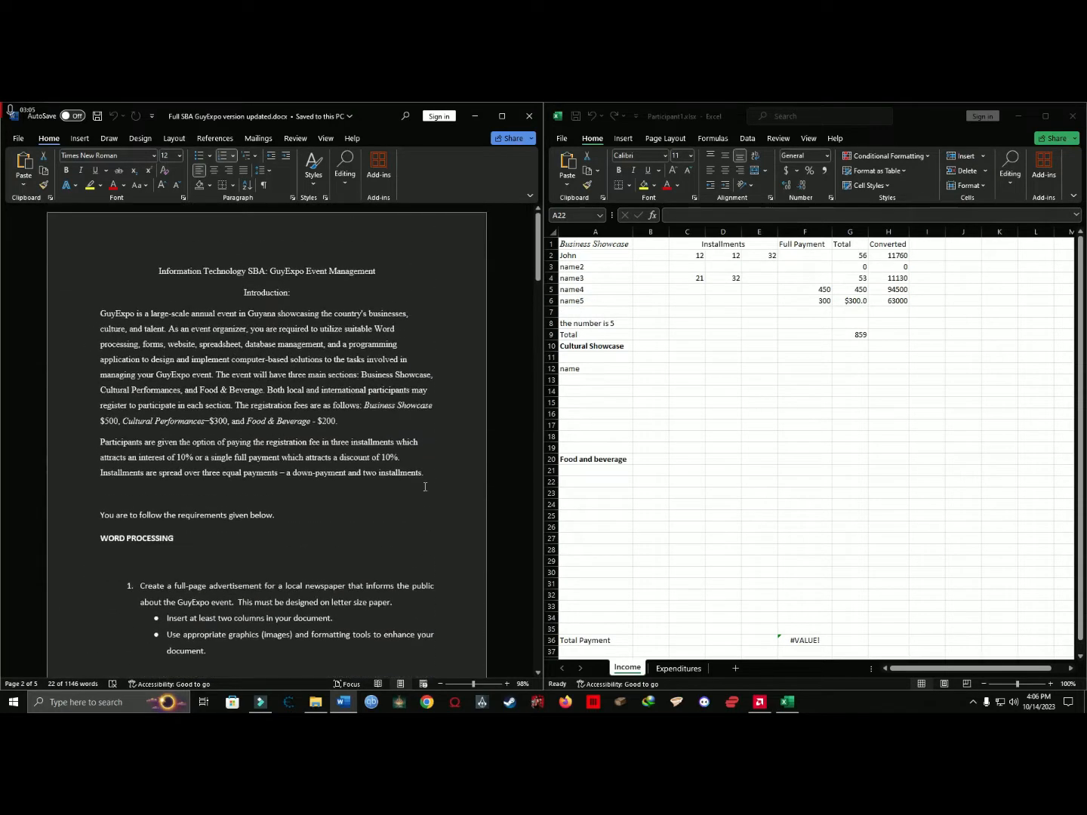
{"action": "left_click_drag", "start_coordinate": [408, 480], "coordinate": [173, 378]}
{"action": "left_click", "coordinate": [187, 407]}
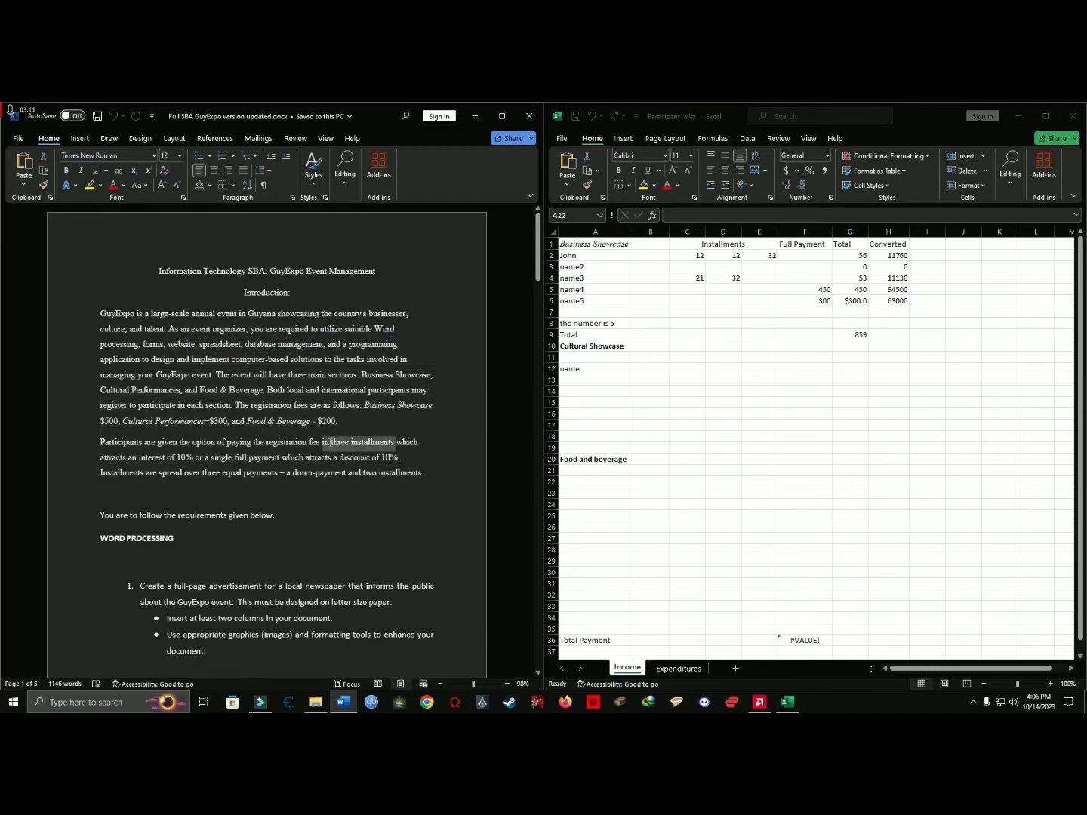
{"action": "left_click_drag", "start_coordinate": [332, 443], "coordinate": [331, 442]}
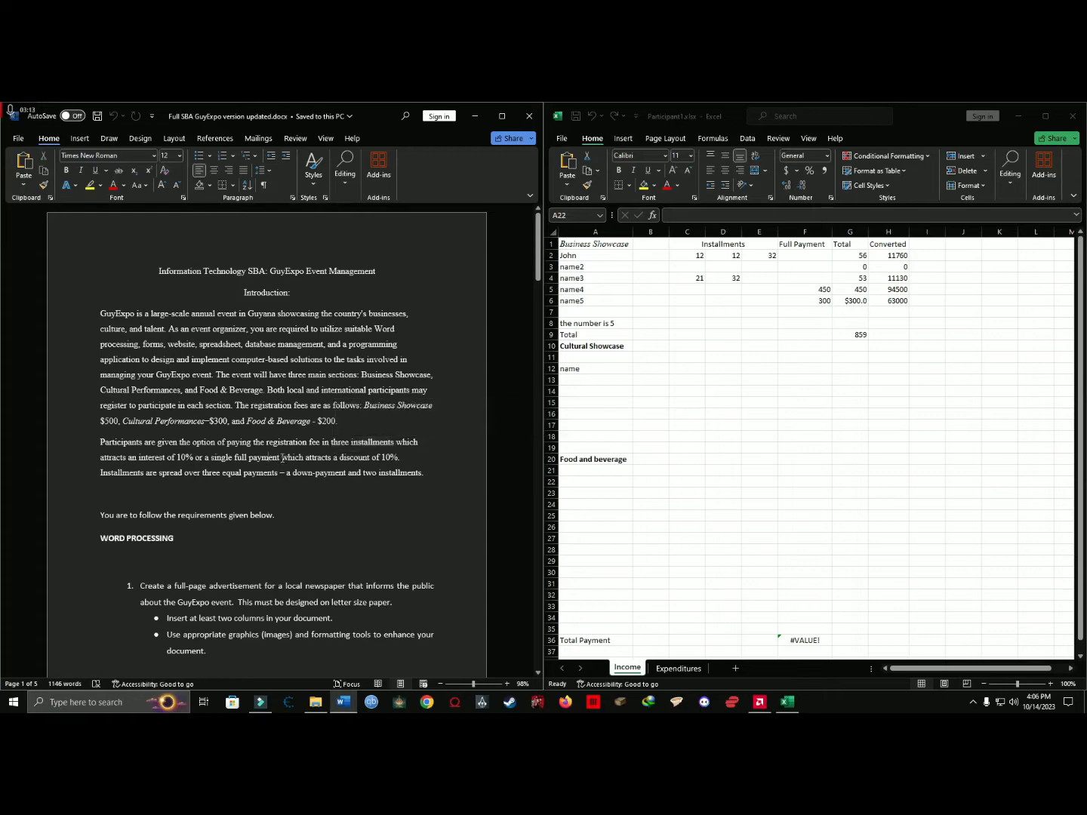
{"action": "left_click_drag", "start_coordinate": [241, 463], "coordinate": [236, 461]}
{"action": "scroll", "coordinate": [317, 418], "scroll_direction": "down", "scroll_amount": 15}
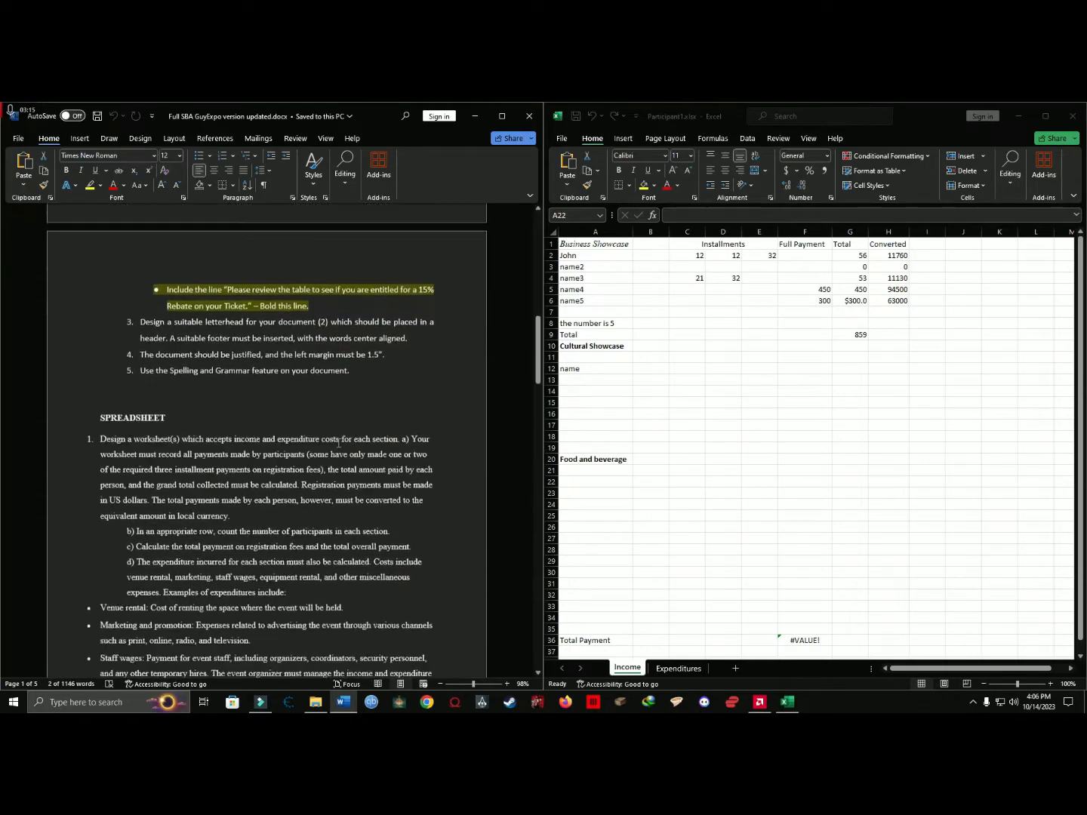
{"action": "scroll", "coordinate": [339, 444], "scroll_direction": "down", "scroll_amount": 1}
Unmerge the Installments heading, and merge and center it again across cells C1:E1.
{"action": "left_click", "coordinate": [888, 376]}
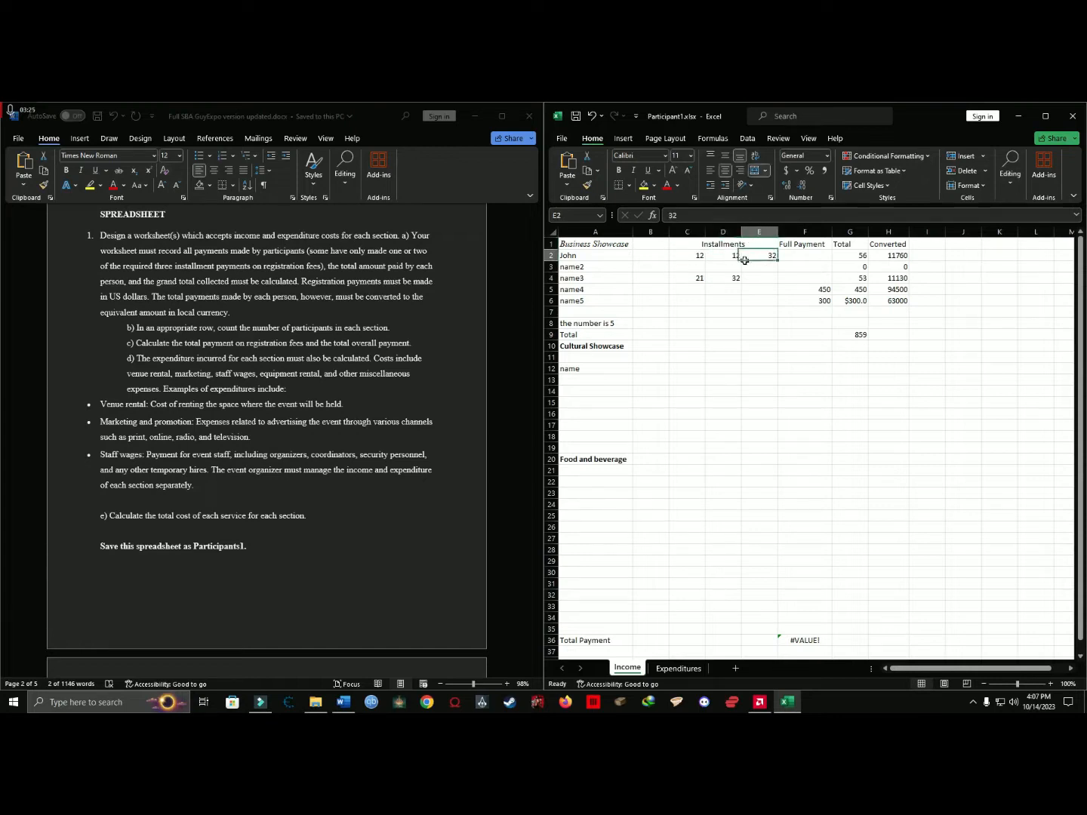
{"action": "left_click", "coordinate": [688, 242]}
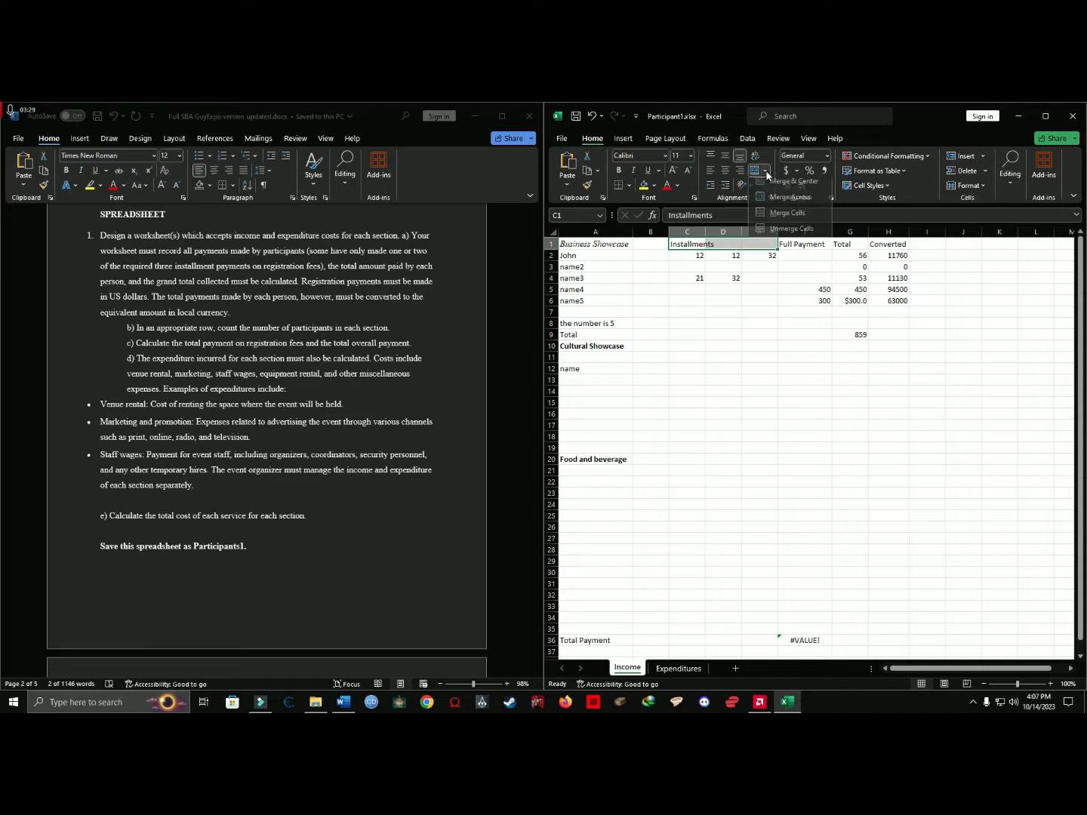
{"action": "left_click", "coordinate": [721, 299]}
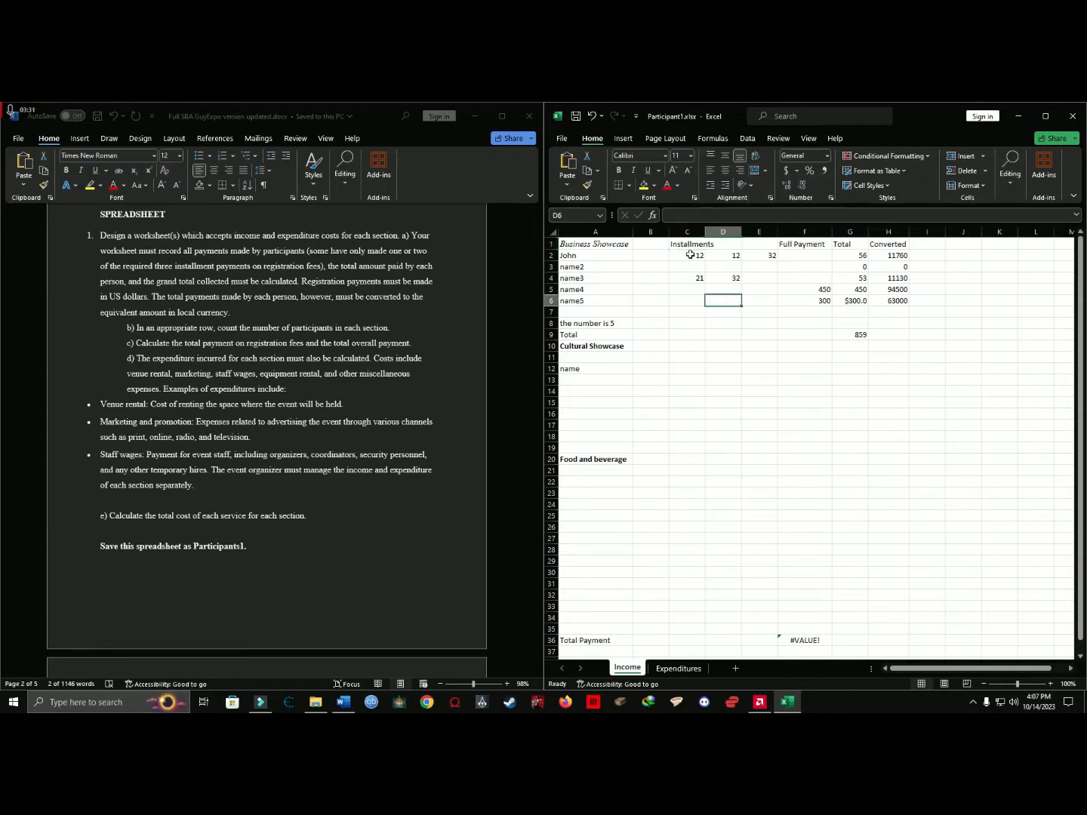
{"action": "left_click_drag", "start_coordinate": [674, 244], "coordinate": [755, 246]}
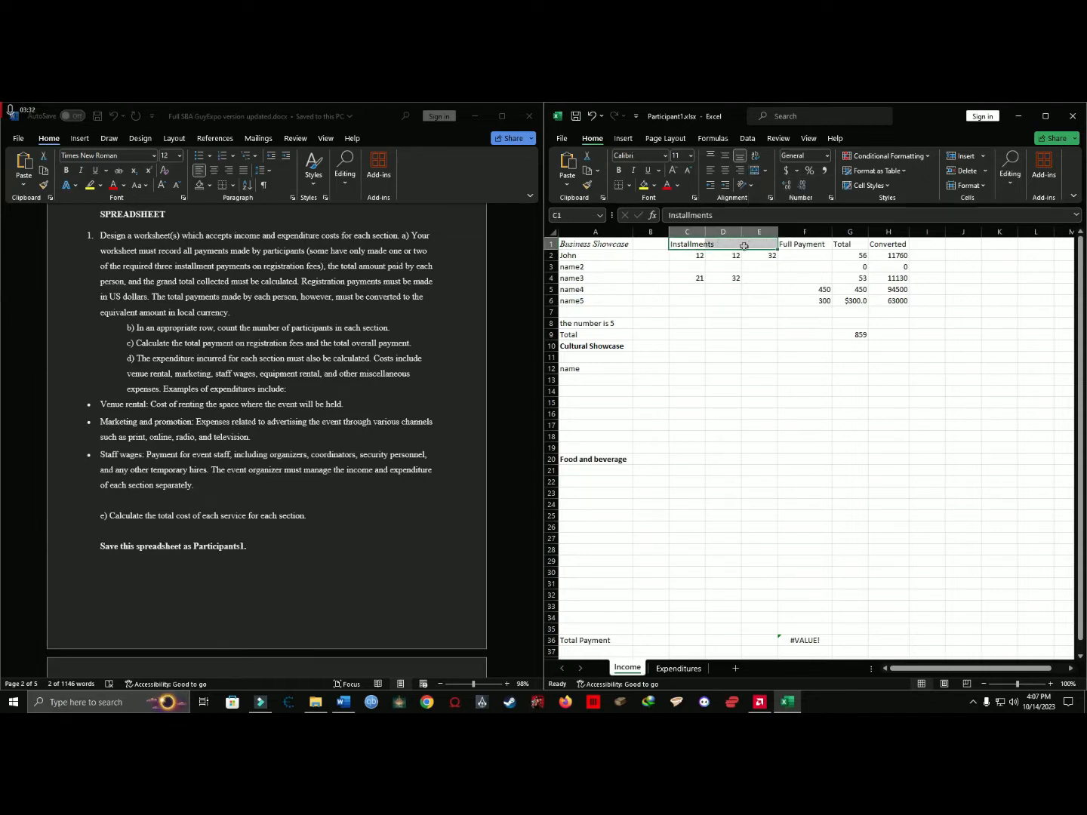
{"action": "left_click", "coordinate": [754, 174]}
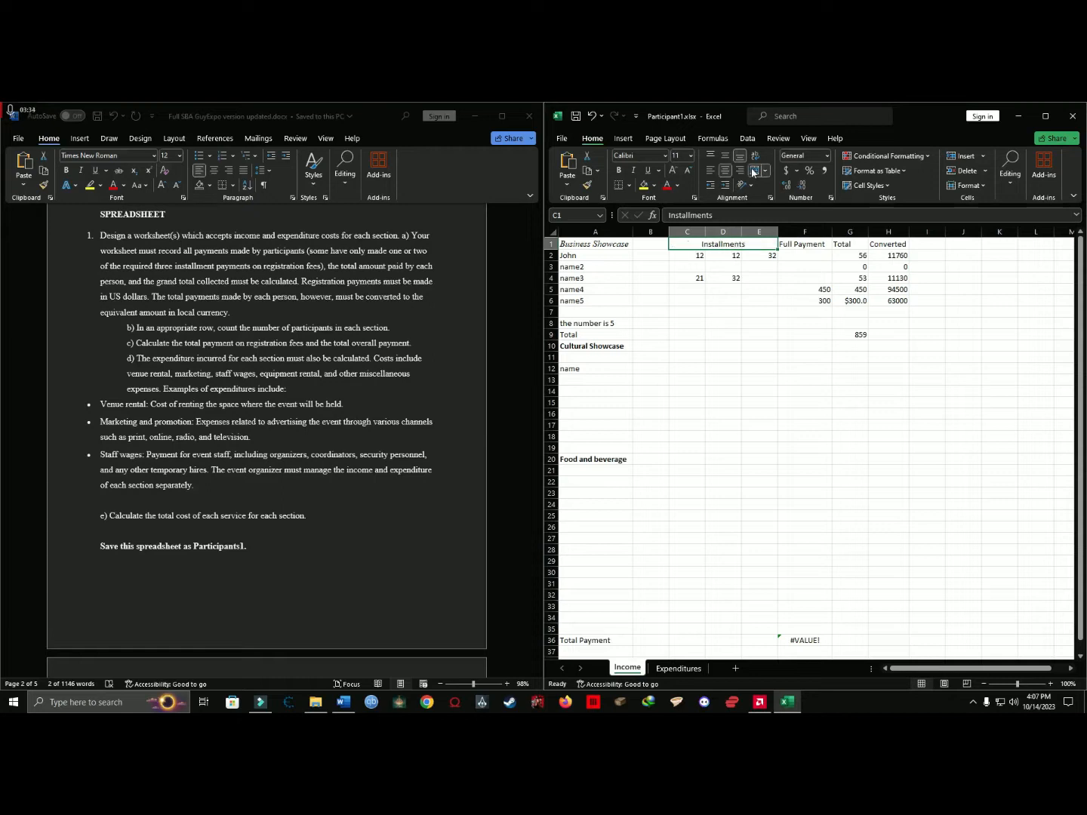
Re-enter the heading Installments in the merged cell C1:E1.
{"action": "double_click", "coordinate": [724, 245]}
{"action": "double_click", "coordinate": [723, 244]}
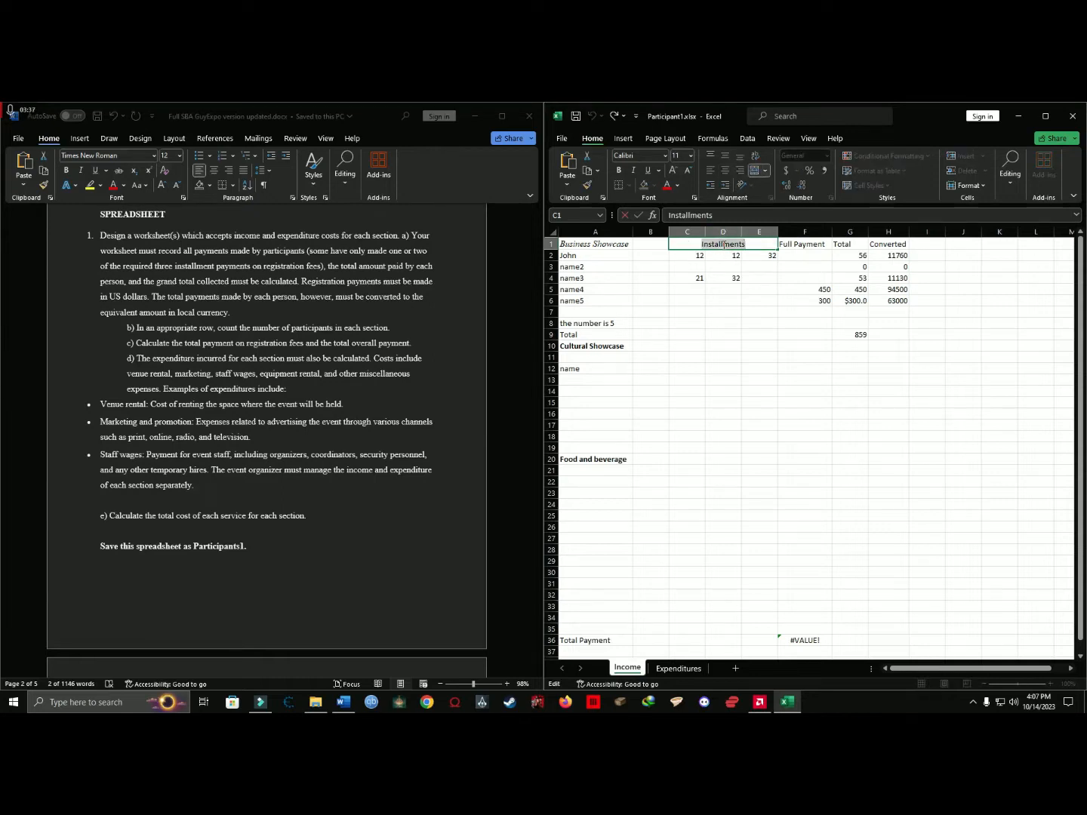
{"action": "type", "text": "Jn"}
{"action": "type", "text": "stallments"}
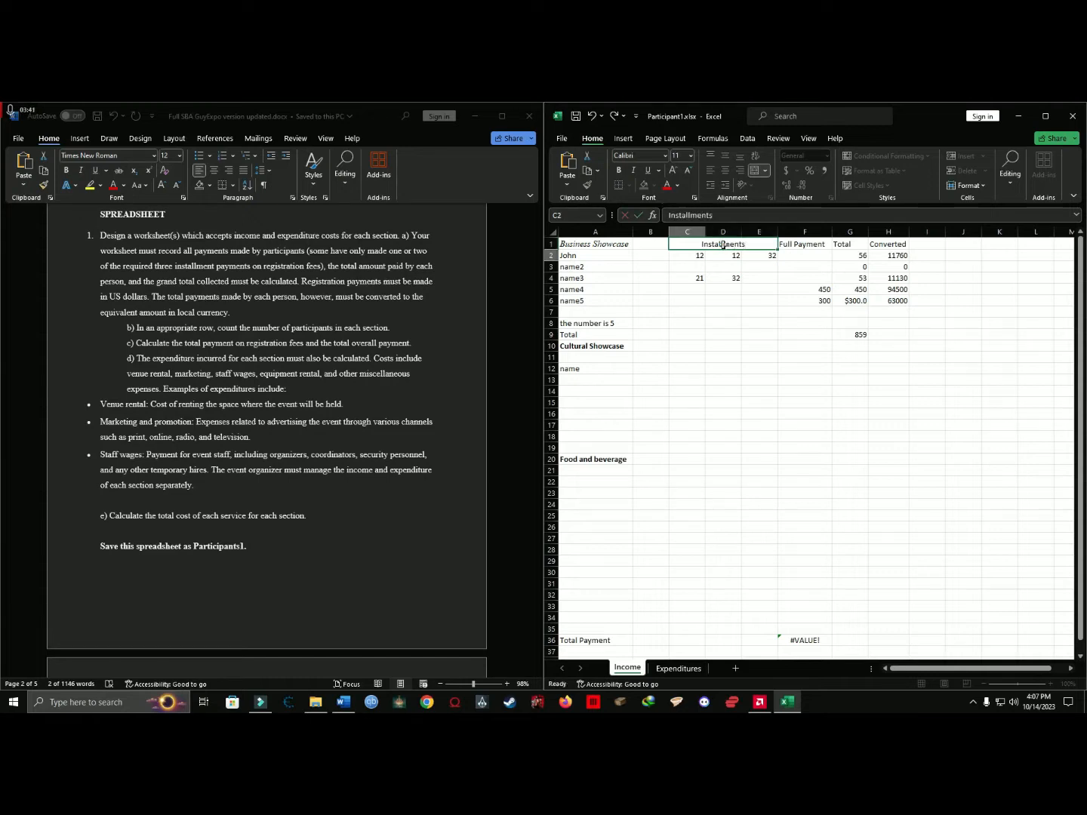
{"action": "key", "text": "Return"}
Examine the installment amounts in columns C to E and the Full Payment entries for name4 and name5.
{"action": "left_click_drag", "start_coordinate": [695, 255], "coordinate": [764, 375]}
{"action": "left_click", "coordinate": [806, 244]}
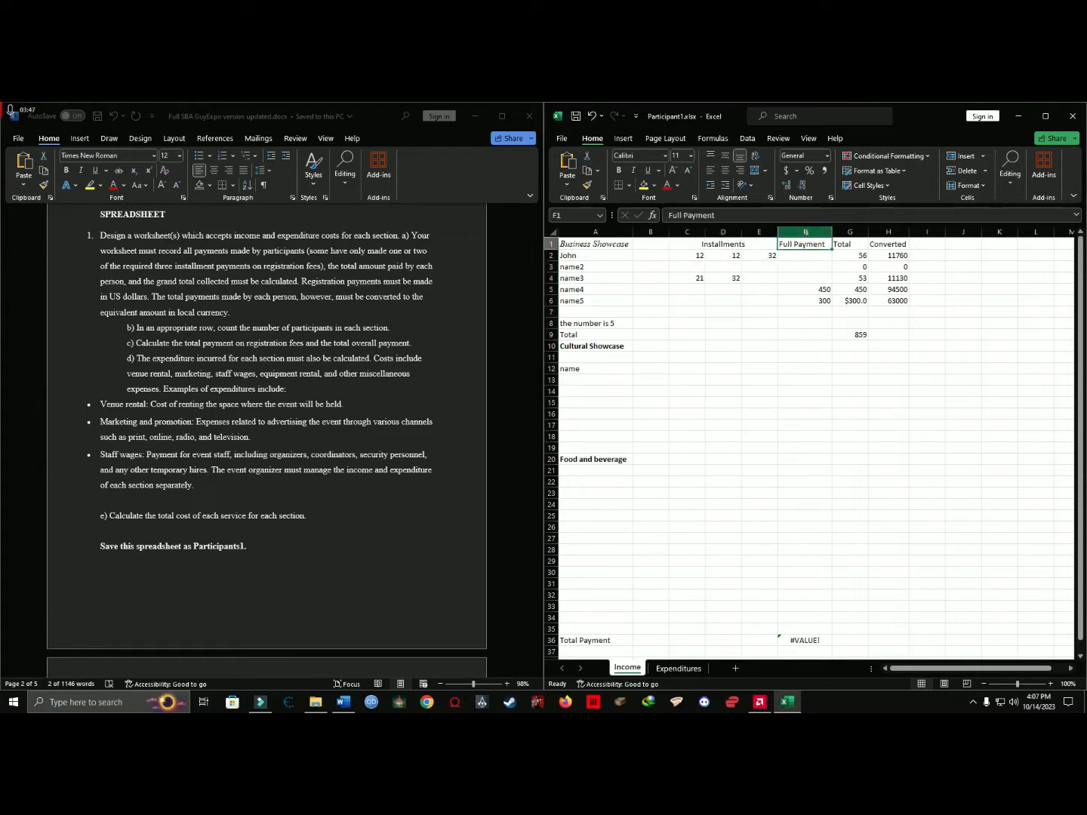
{"action": "left_click", "coordinate": [807, 289]}
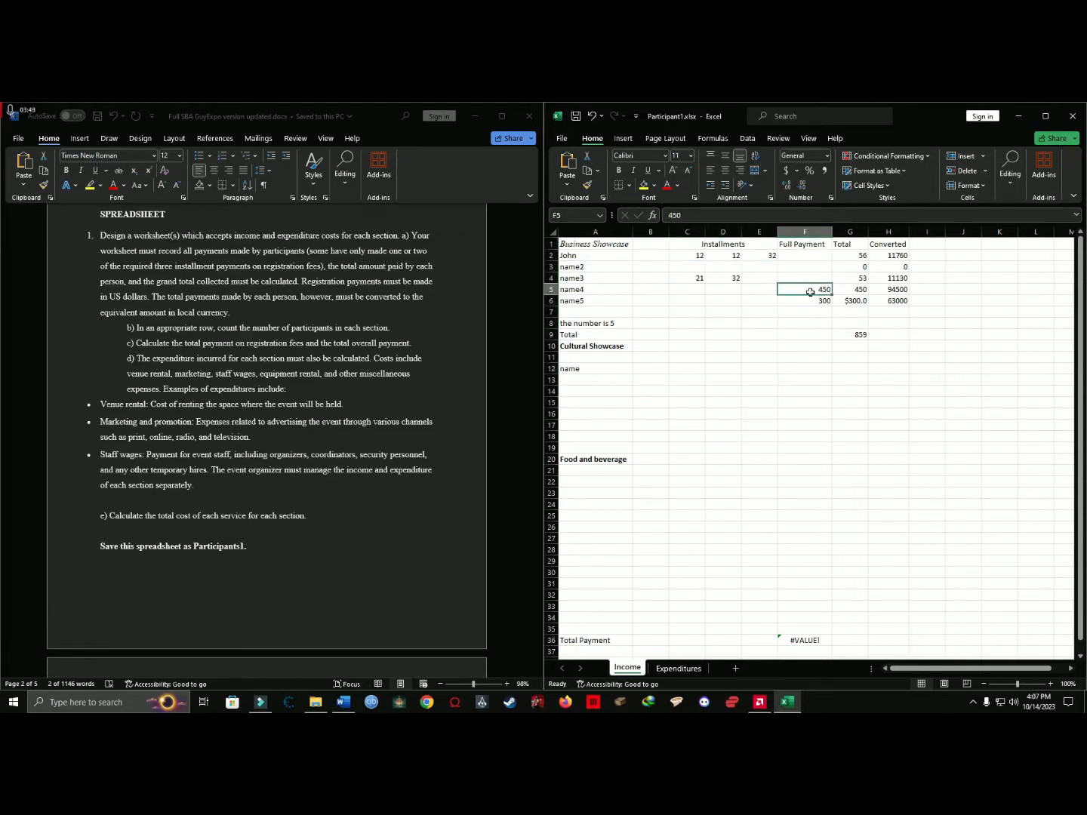
{"action": "mouse_move", "coordinate": [807, 289]}
{"action": "left_mouse_down"}
{"action": "mouse_move", "coordinate": [802, 302]}
{"action": "mouse_move", "coordinate": [807, 243]}
{"action": "mouse_move", "coordinate": [804, 261]}
{"action": "left_mouse_up"}
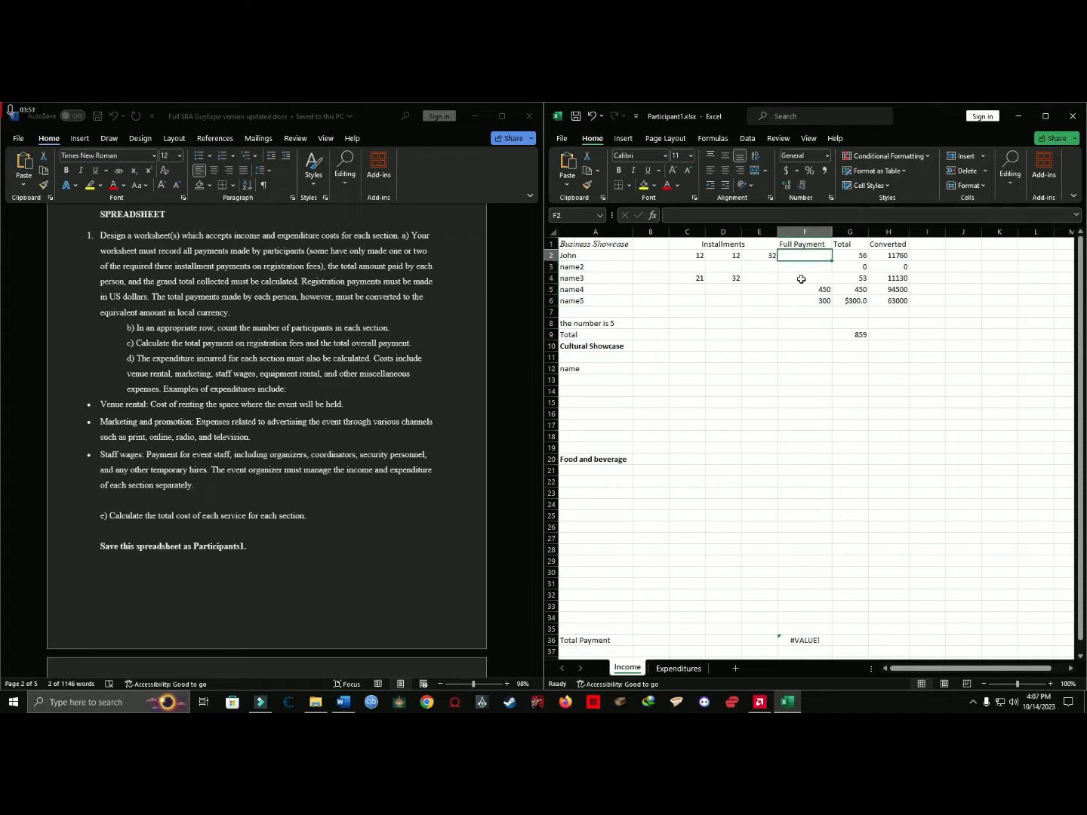
{"action": "left_click", "coordinate": [804, 323]}
{"action": "left_click", "coordinate": [580, 289]}
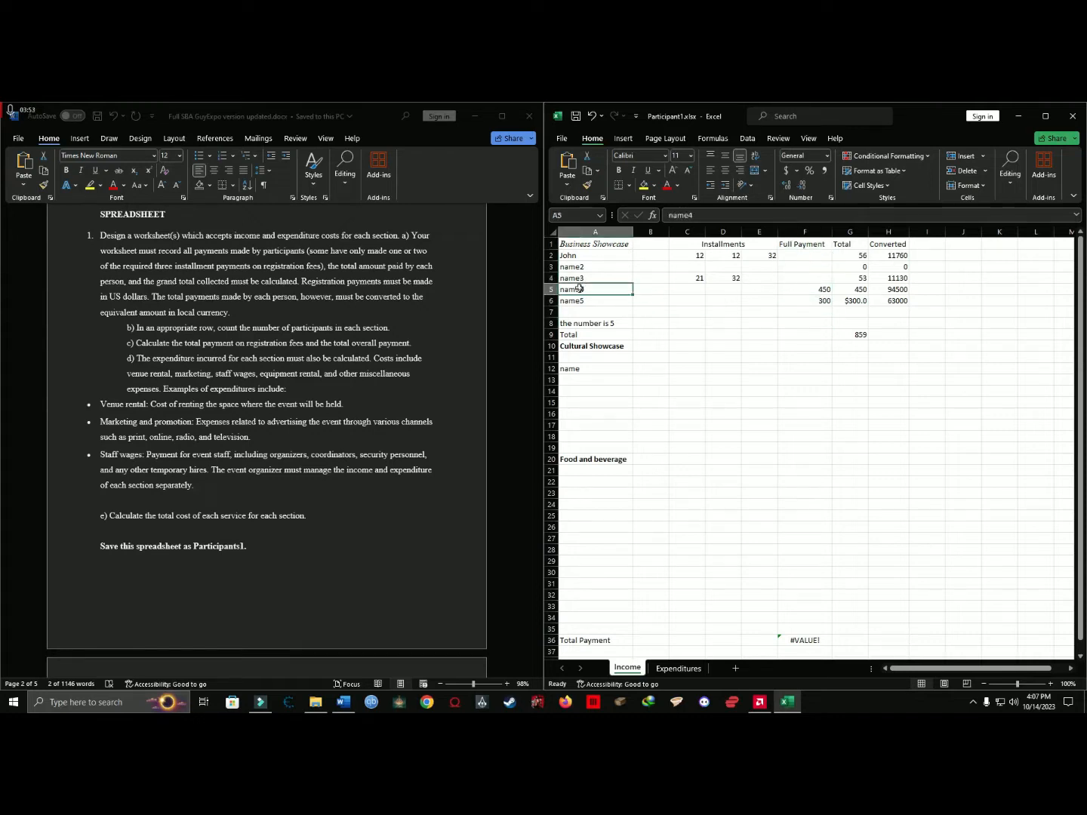
{"action": "left_click", "coordinate": [801, 292]}
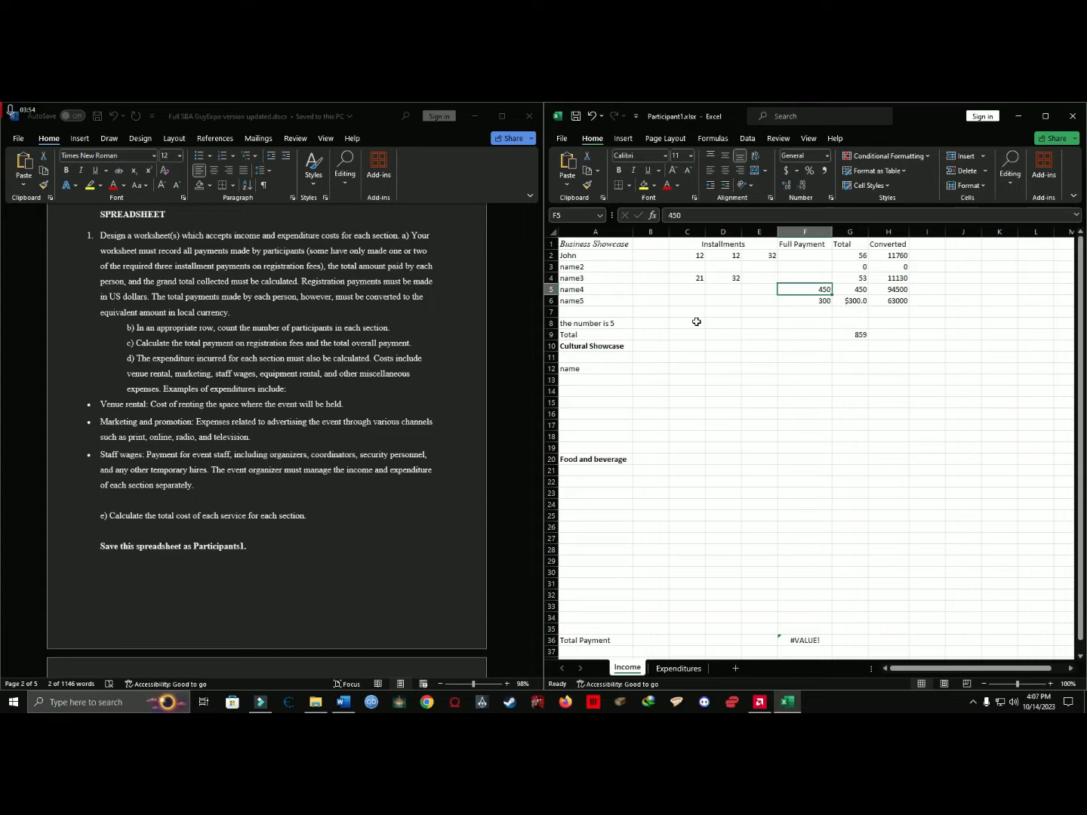
{"action": "left_click", "coordinate": [579, 301]}
{"action": "left_click", "coordinate": [806, 300]}
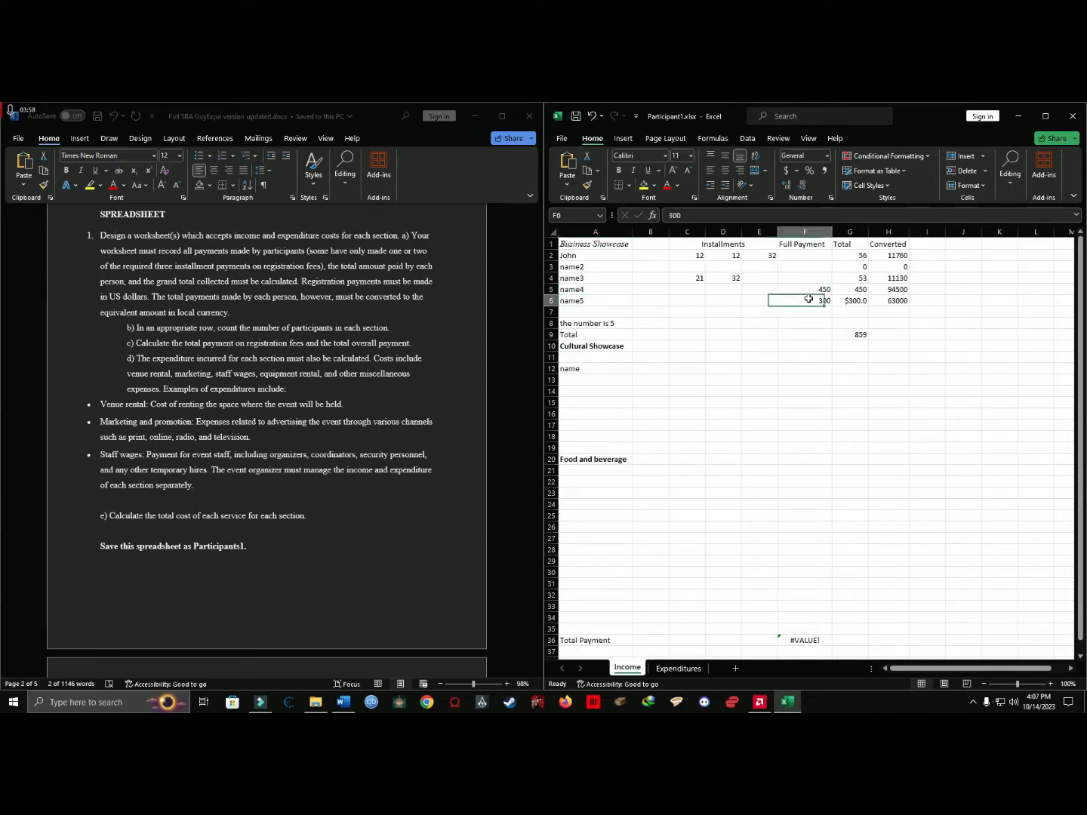
{"action": "left_click", "coordinate": [600, 302]}
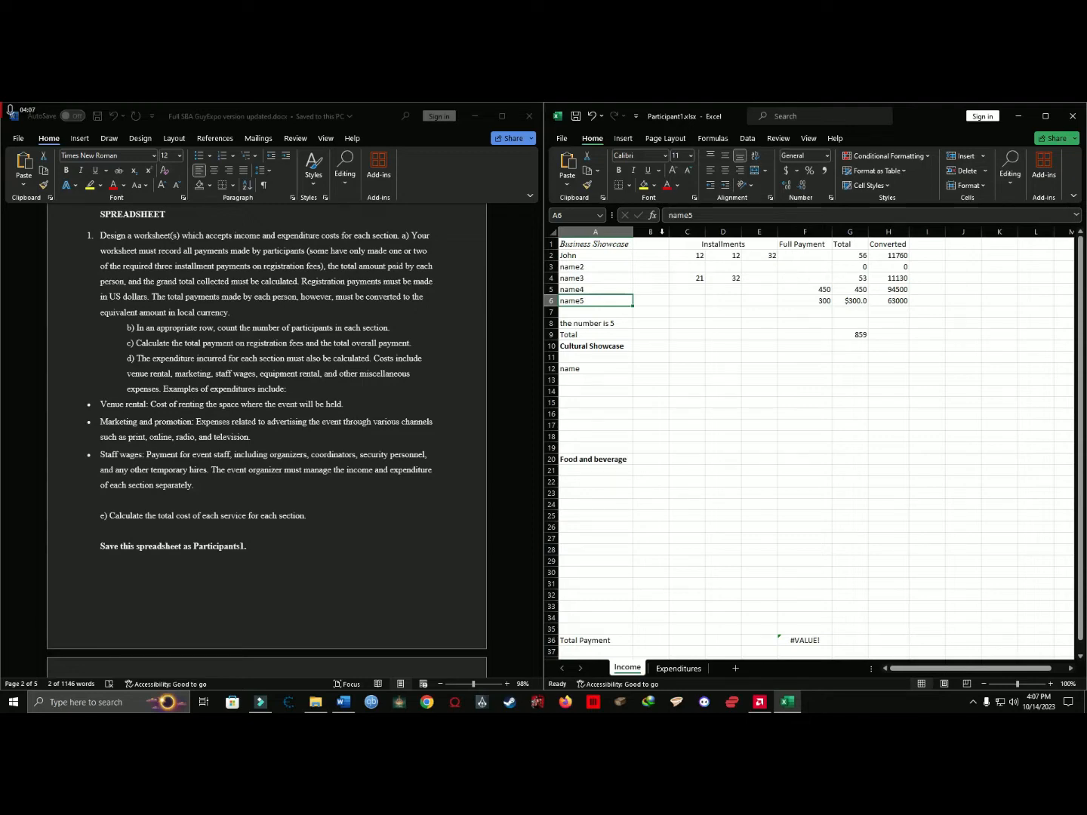
Read the assignment introduction's rules on interest for three installments and the discount for a single full payment.
{"action": "scroll", "coordinate": [349, 363], "scroll_direction": "up", "scroll_amount": 15}
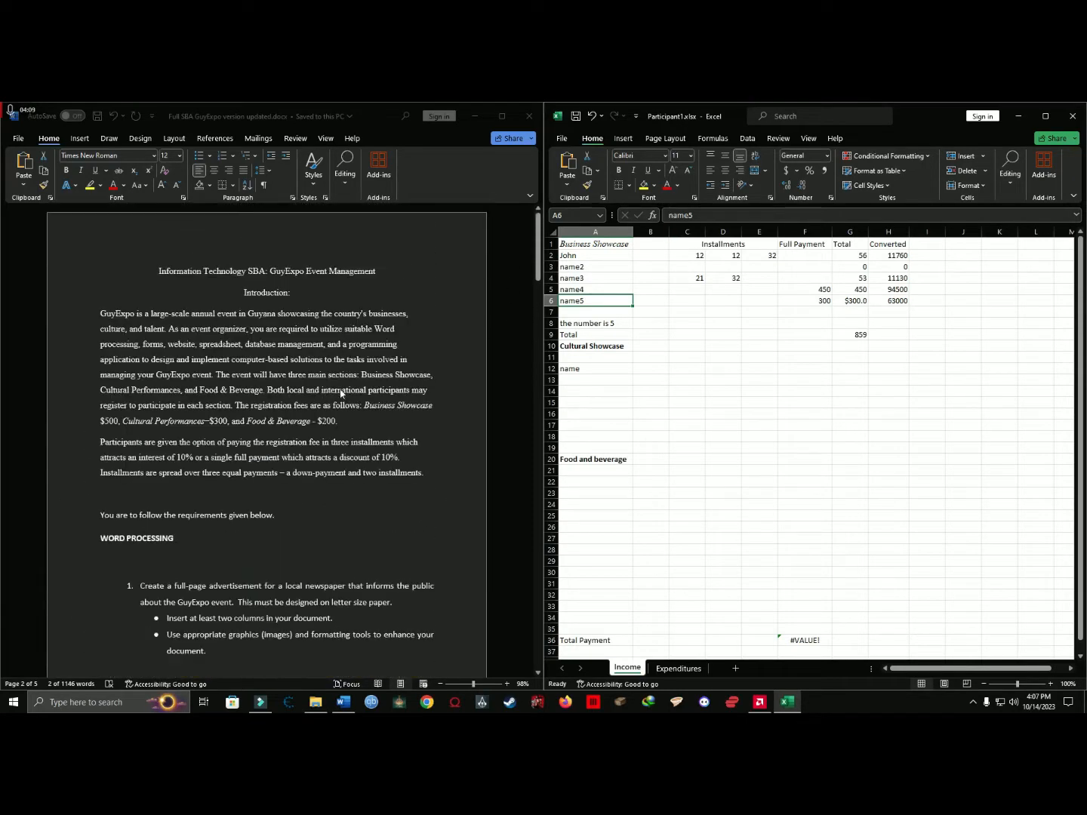
{"action": "scroll", "coordinate": [341, 393], "scroll_direction": "down", "scroll_amount": 1}
{"action": "left_click", "coordinate": [165, 404]}
{"action": "left_click_drag", "start_coordinate": [100, 392], "coordinate": [394, 392]}
{"action": "left_click", "coordinate": [341, 391]}
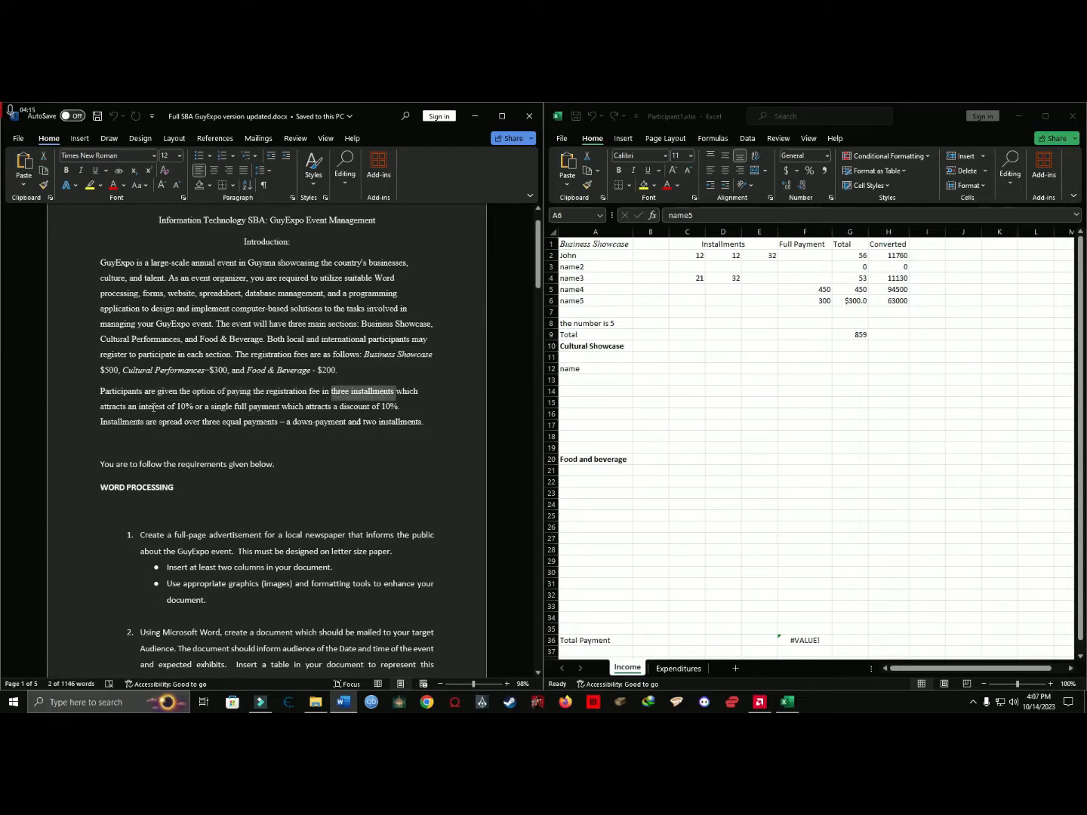
{"action": "left_click_drag", "start_coordinate": [166, 407], "coordinate": [281, 407]}
{"action": "left_click", "coordinate": [310, 409]}
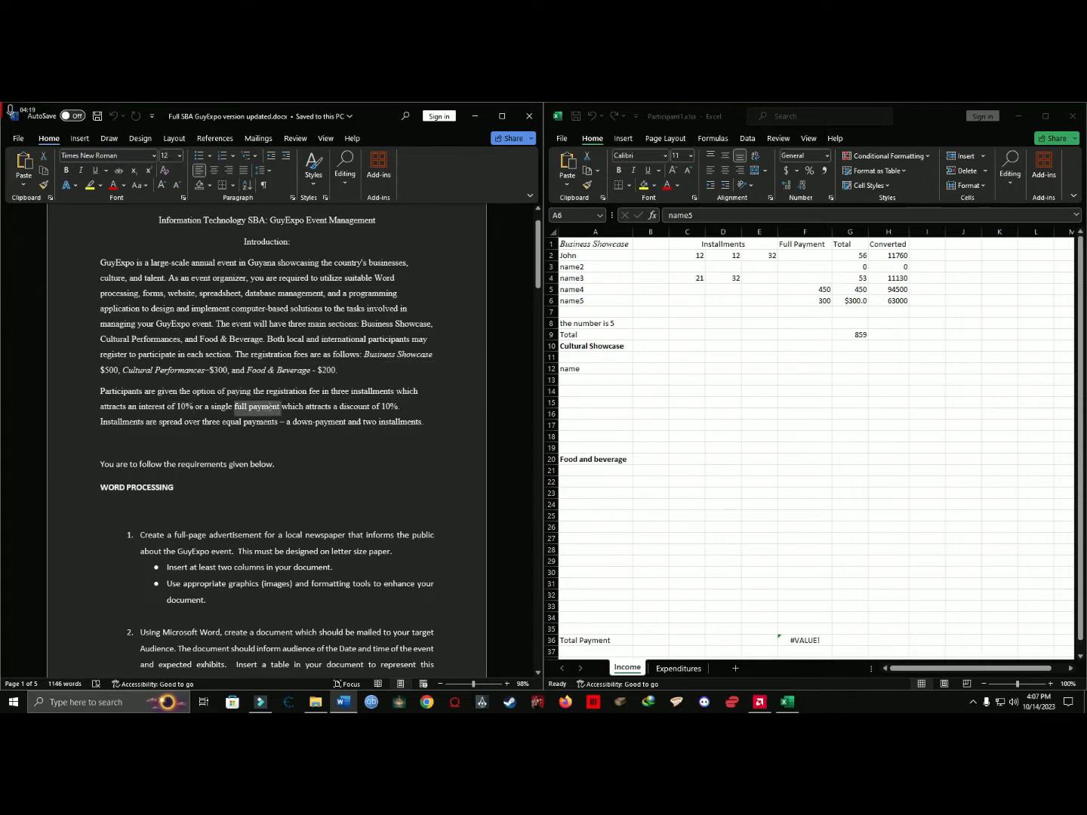
{"action": "left_click", "coordinate": [375, 411]}
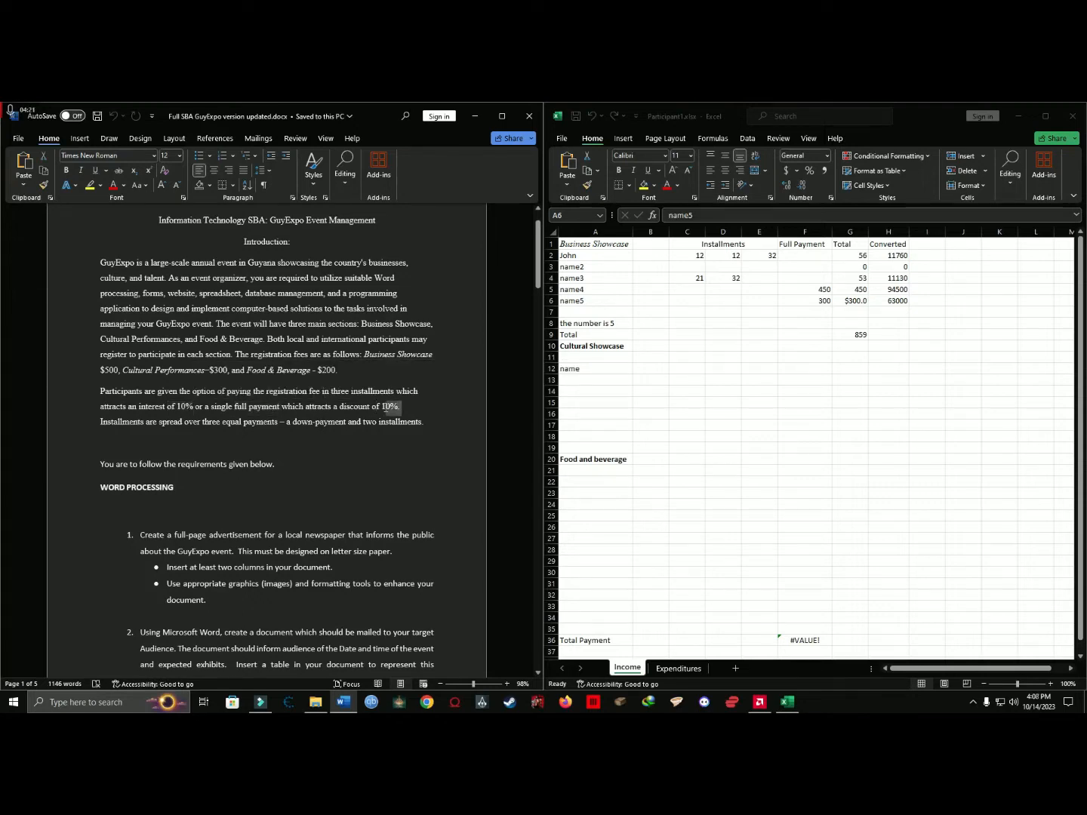
{"action": "scroll", "coordinate": [370, 408], "scroll_direction": "up", "scroll_amount": 1}
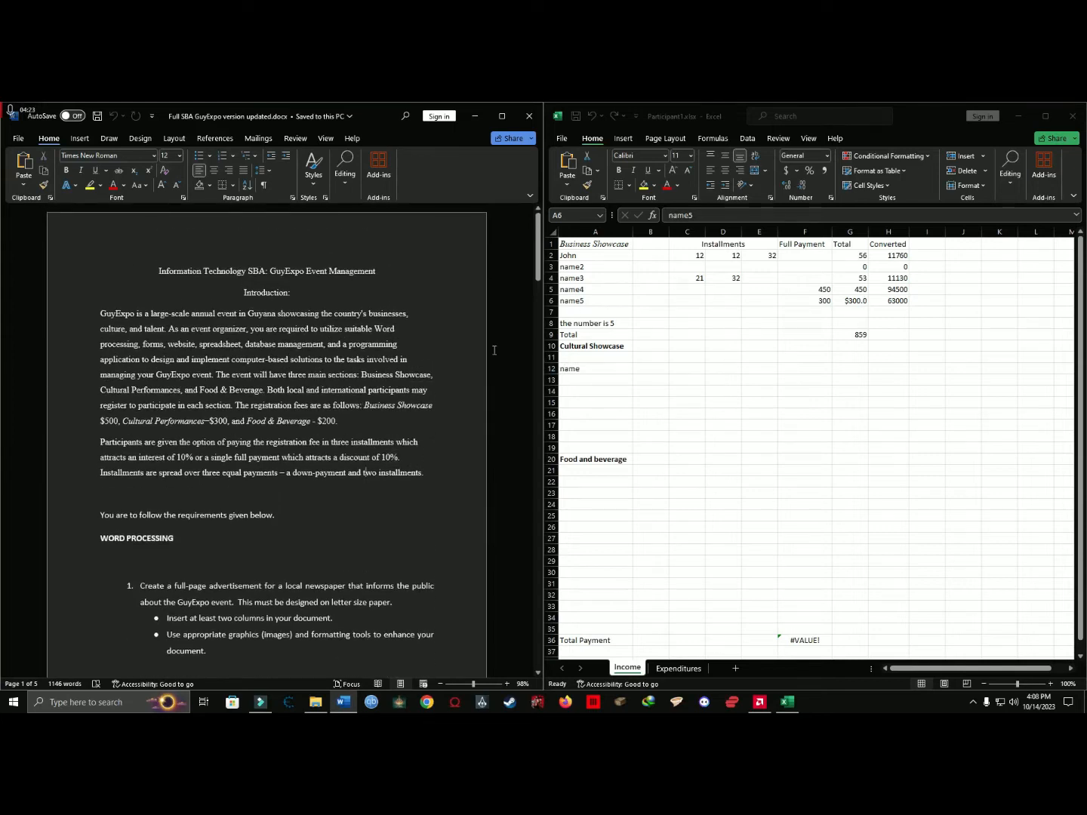
Check the Business Showcase registration fee in the introduction against the three-installment payment option.
{"action": "left_click", "coordinate": [618, 246]}
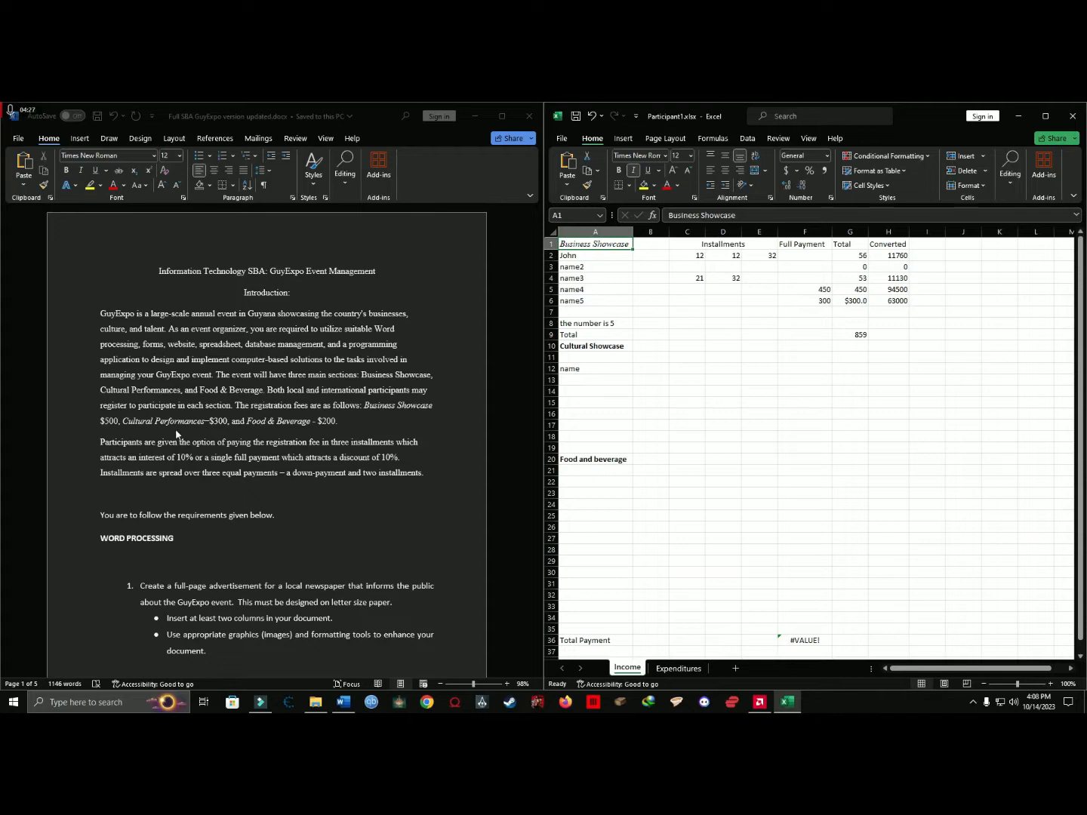
{"action": "left_click", "coordinate": [365, 473]}
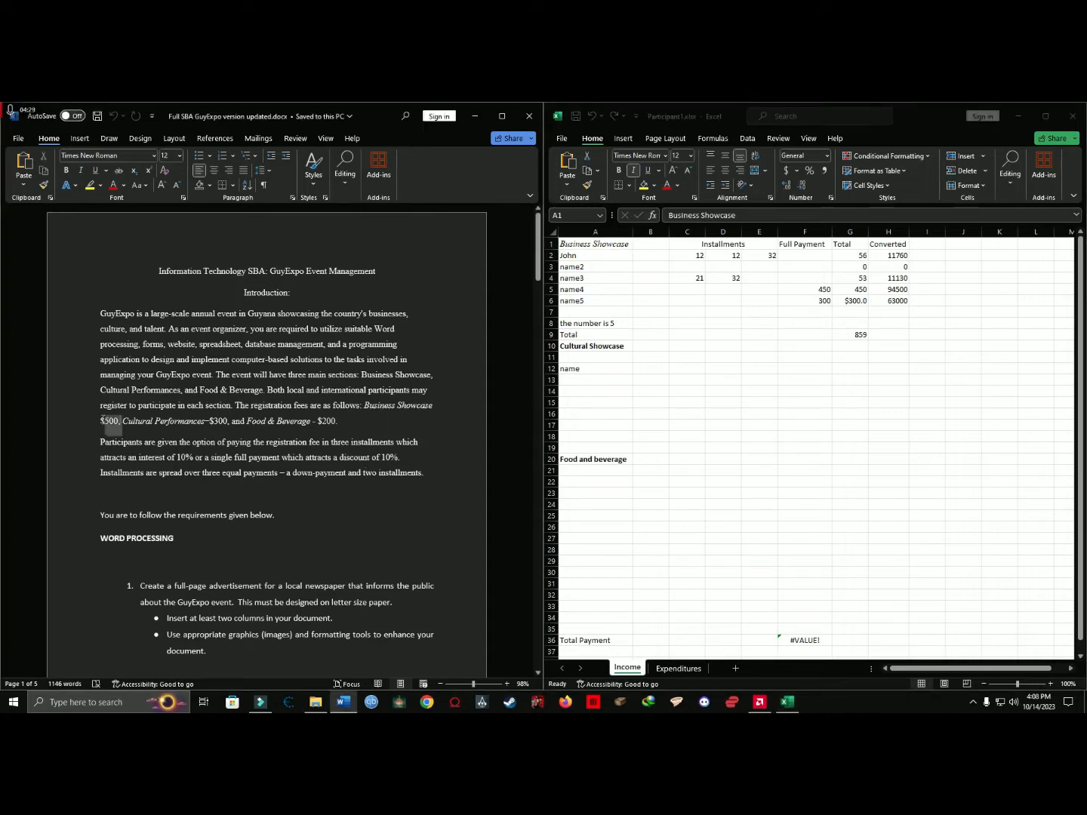
{"action": "left_click_drag", "start_coordinate": [121, 420], "coordinate": [101, 421]}
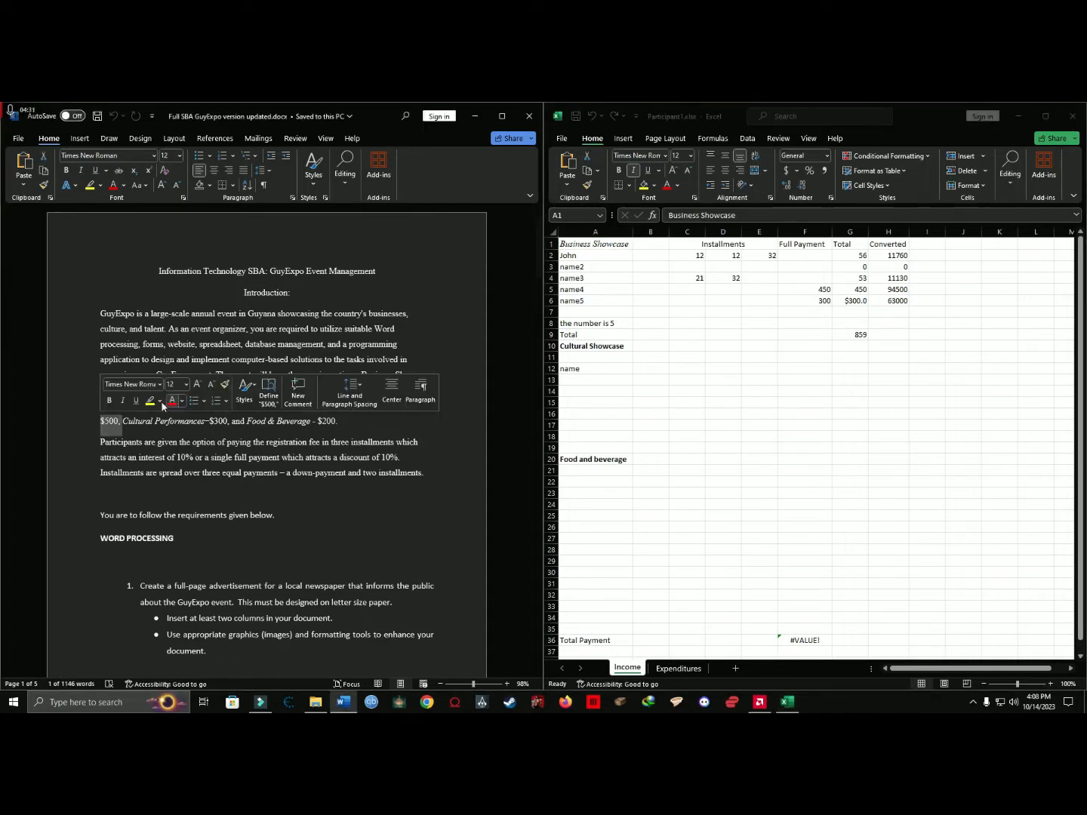
{"action": "left_click", "coordinate": [118, 441]}
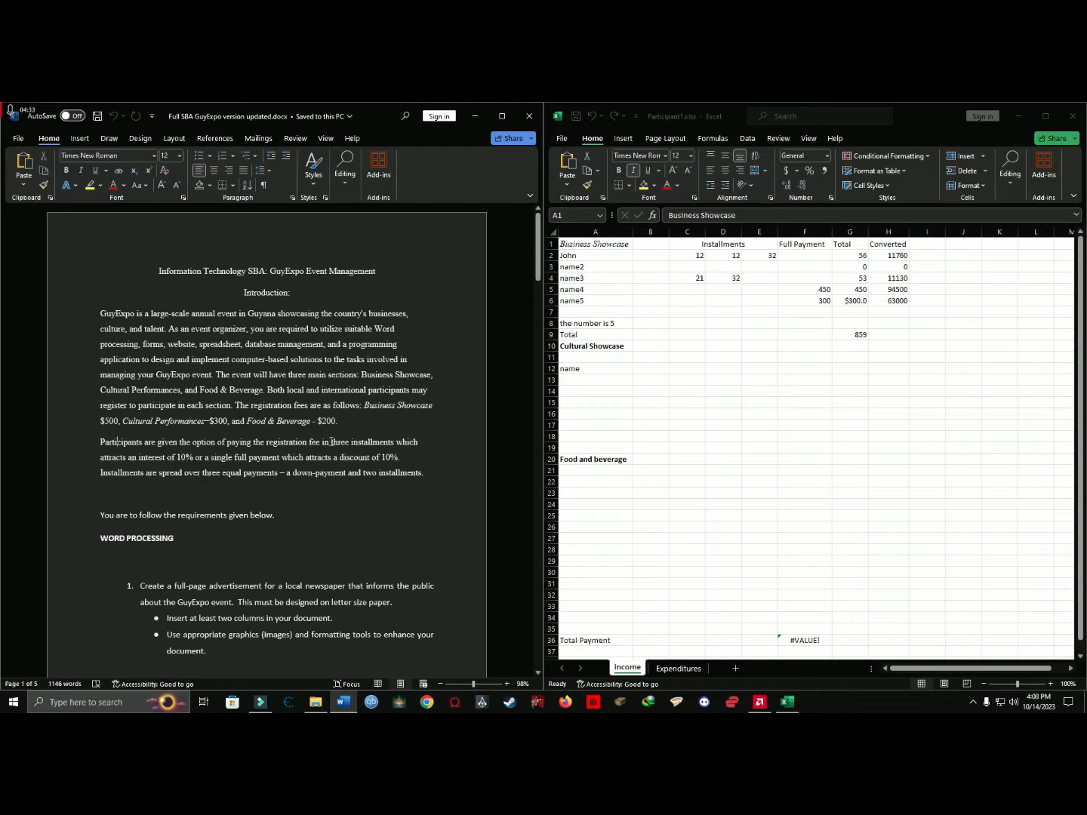
{"action": "left_click_drag", "start_coordinate": [330, 442], "coordinate": [396, 443]}
{"action": "left_click", "coordinate": [361, 443]}
{"action": "left_click_drag", "start_coordinate": [336, 442], "coordinate": [394, 443]}
{"action": "left_click", "coordinate": [818, 268]}
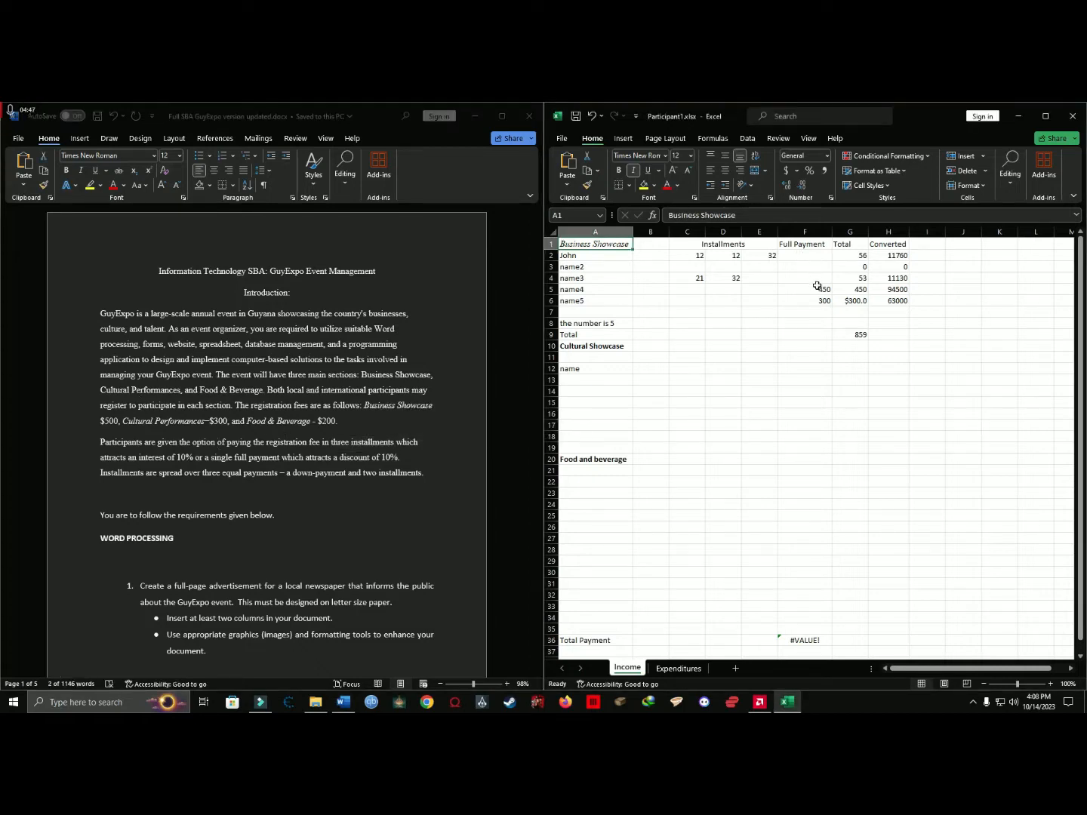
{"action": "left_click", "coordinate": [790, 255]}
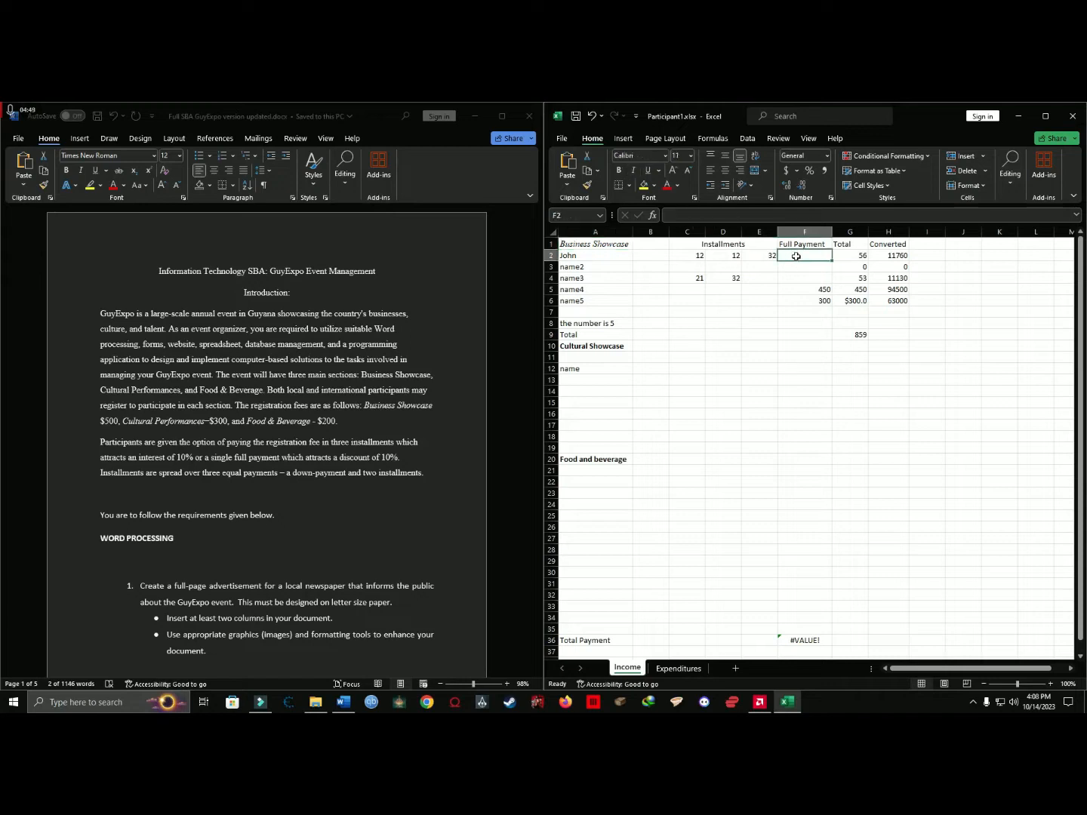
{"action": "right_click", "coordinate": [826, 232]}
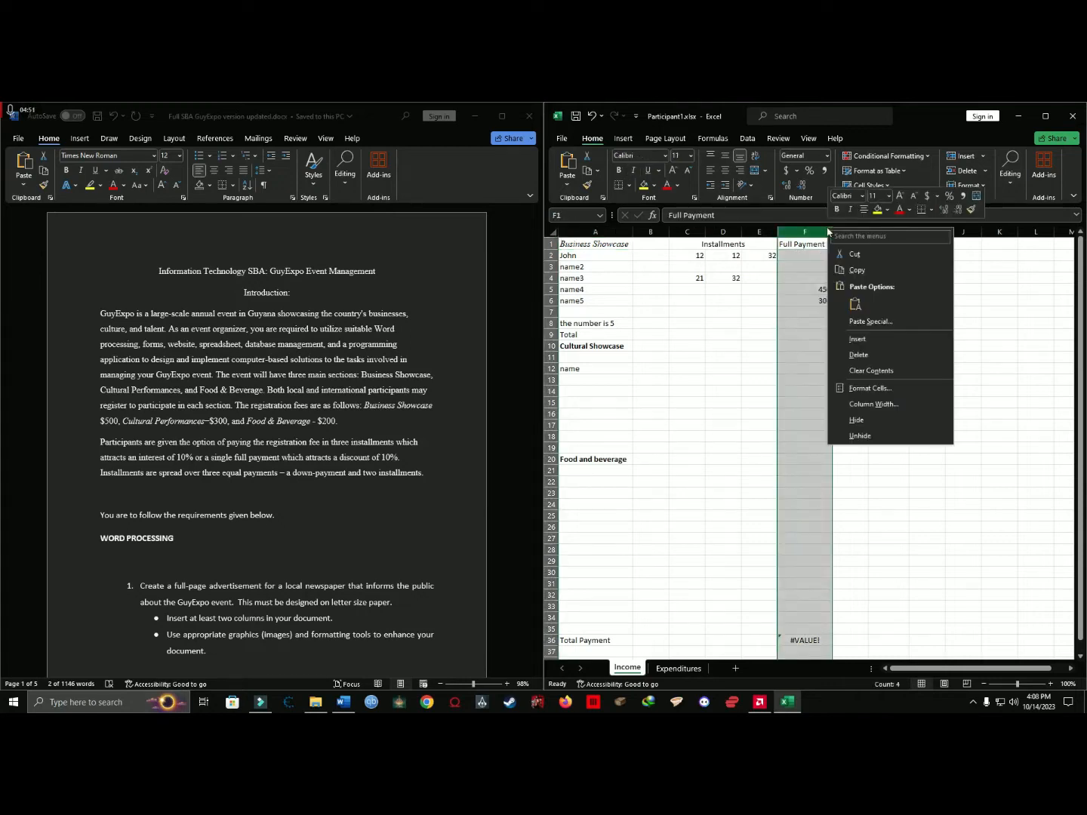
{"action": "left_click", "coordinate": [858, 339]}
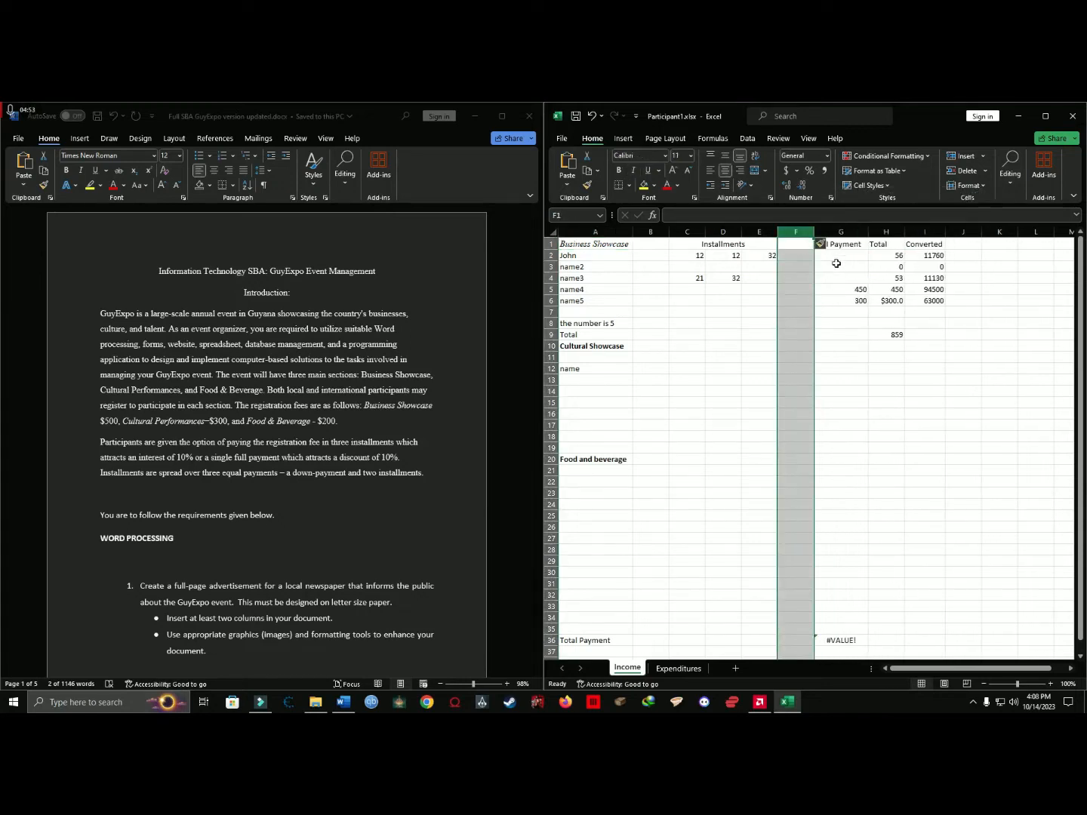
{"action": "key", "text": "ctrl+z"}
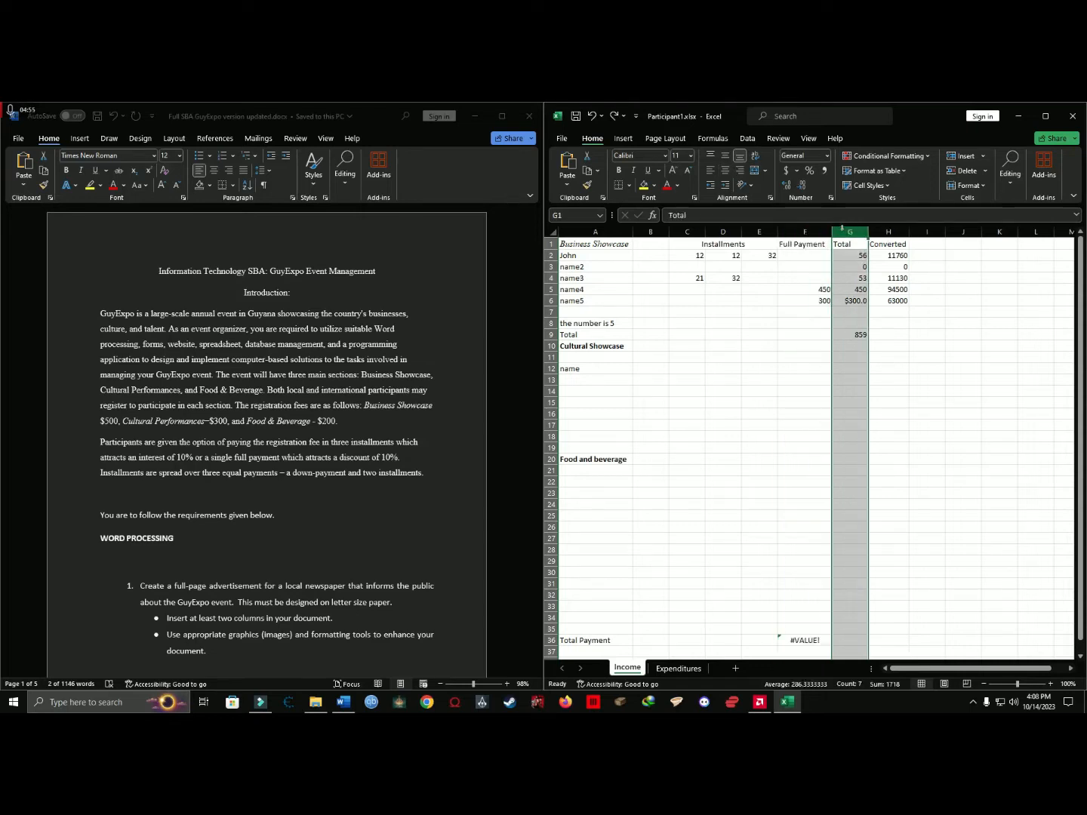
Insert a blank column between Full Payment and Total on the Income sheet.
{"action": "right_click", "coordinate": [850, 232]}
{"action": "left_click", "coordinate": [880, 343]}
{"action": "left_click", "coordinate": [860, 335]}
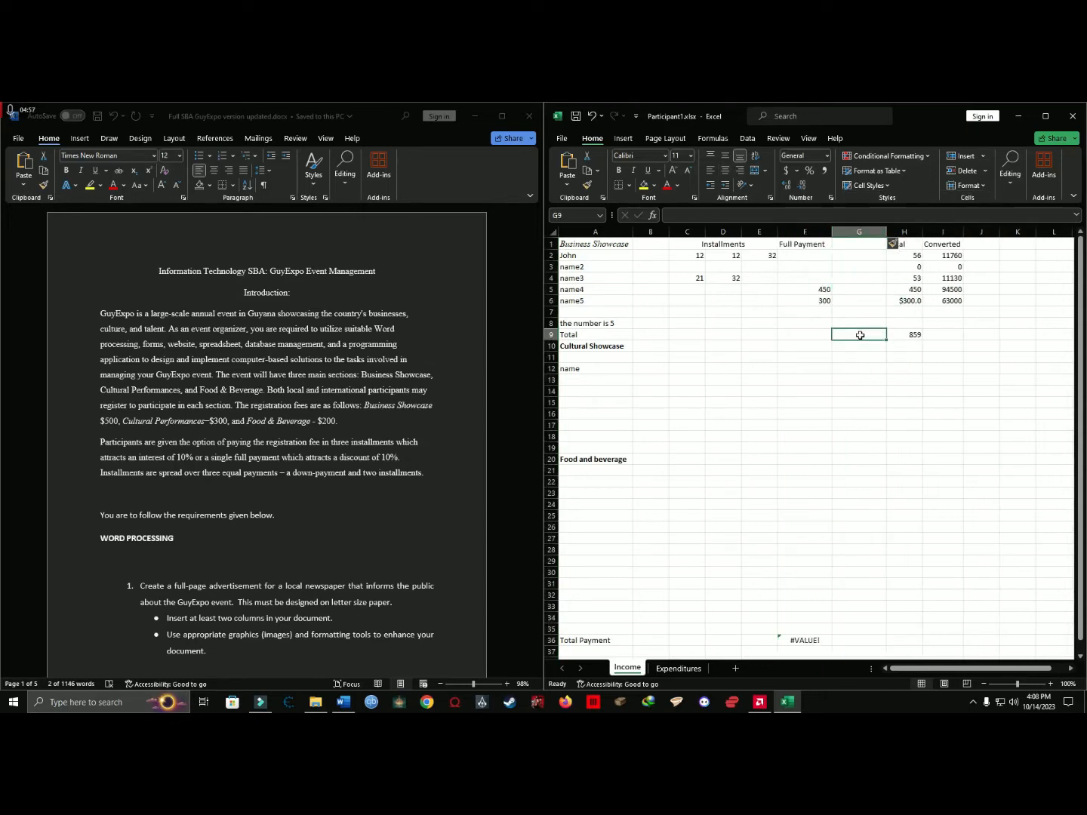
{"action": "left_click", "coordinate": [821, 290]}
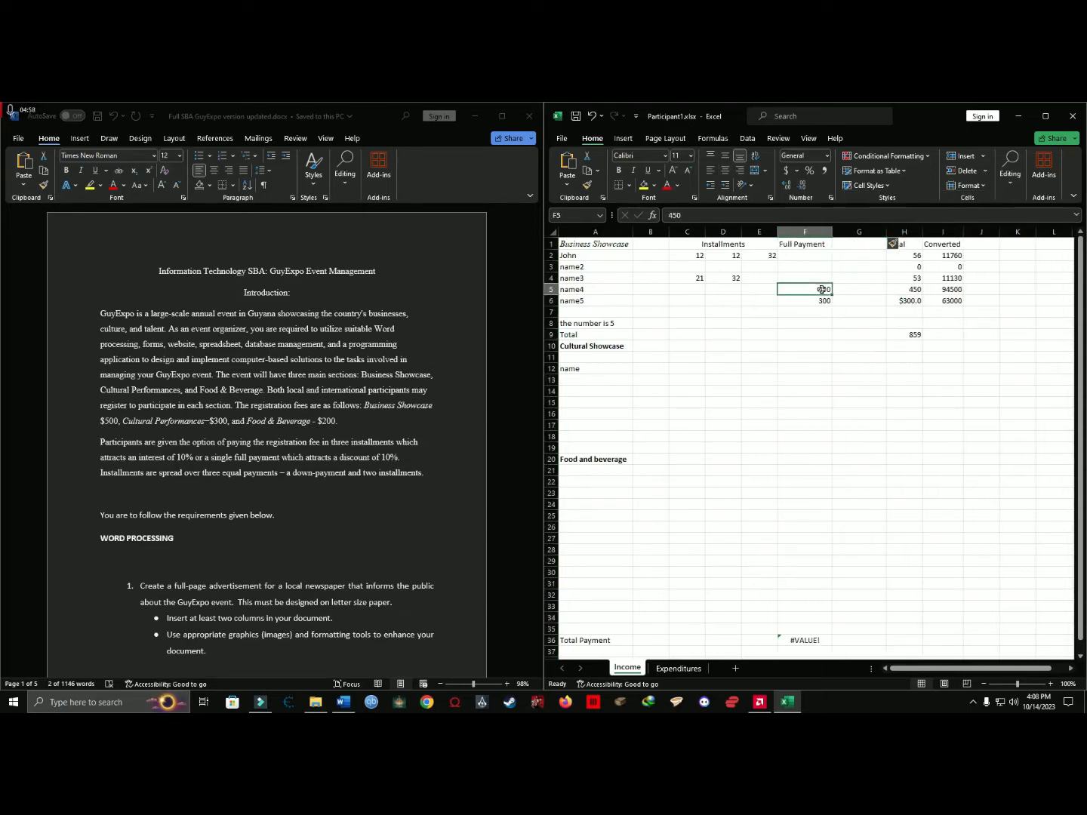
{"action": "left_click", "coordinate": [394, 453]}
{"action": "left_click", "coordinate": [814, 252]}
{"action": "left_click", "coordinate": [881, 264]}
Enter the heading Amount remaining in G1 and widen column G to fit it.
{"action": "left_click", "coordinate": [852, 244]}
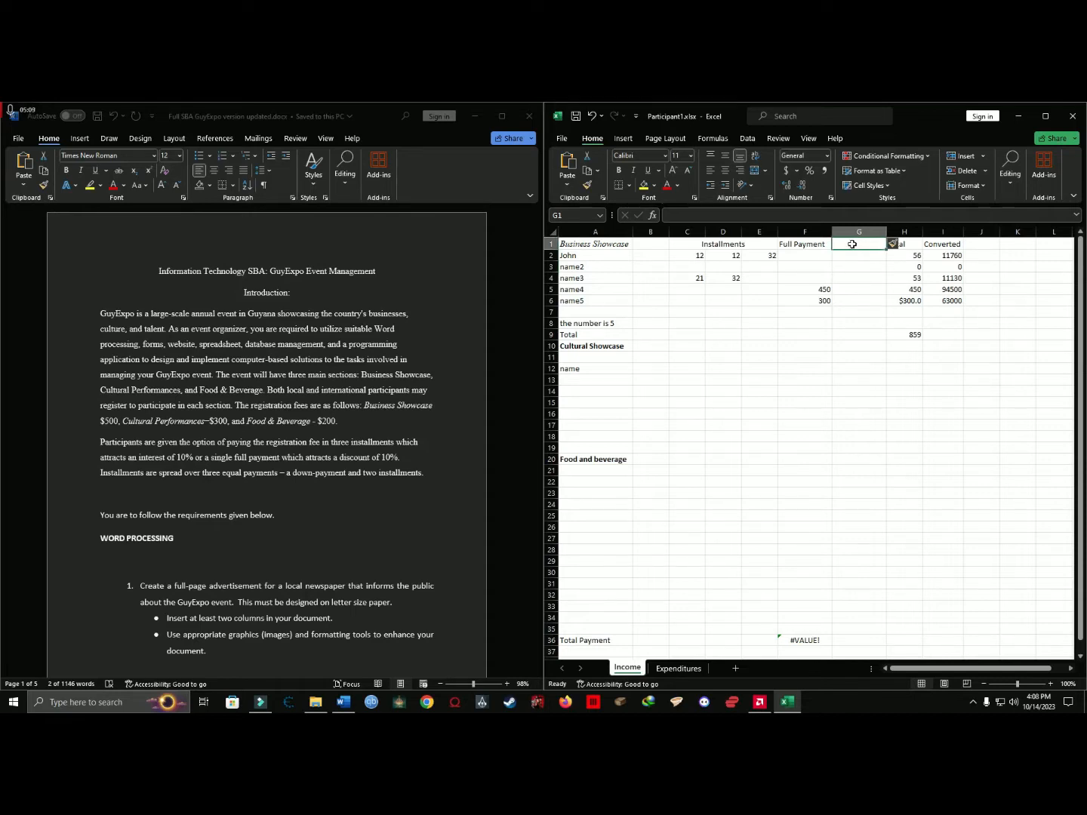
{"action": "type", "text": "Am"}
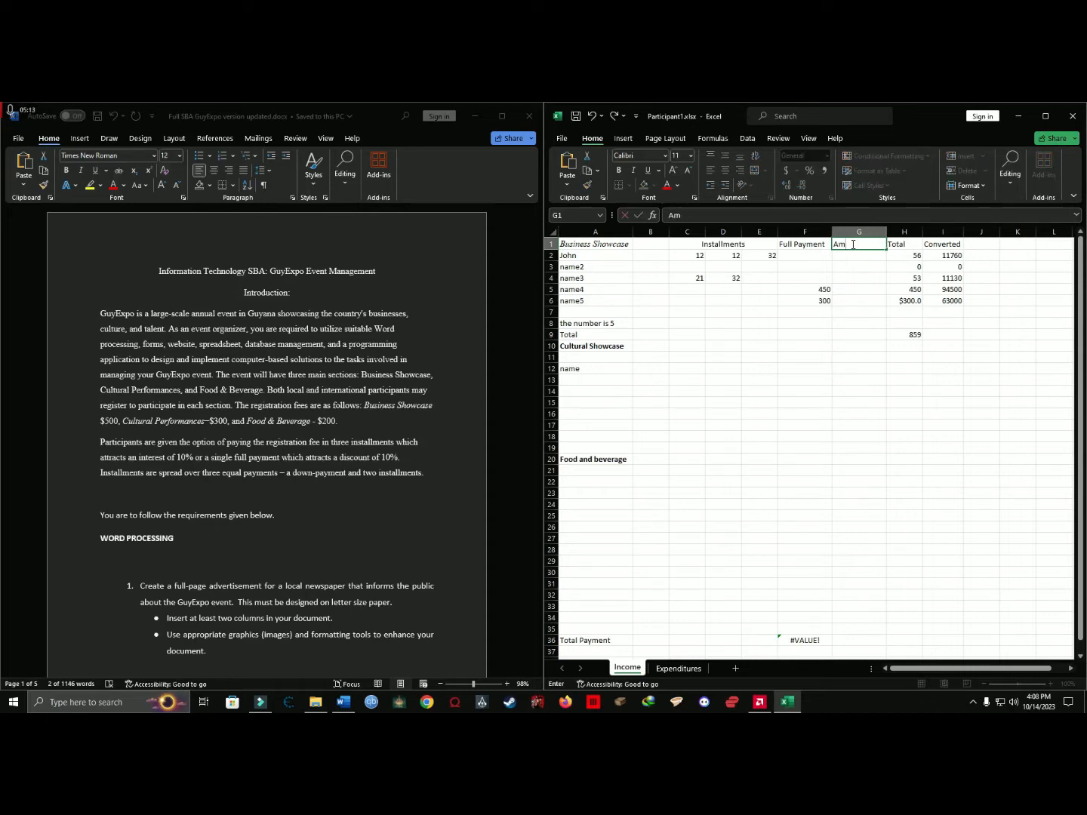
{"action": "type", "text": "munt raemaining"}
{"action": "key", "text": "Return"}
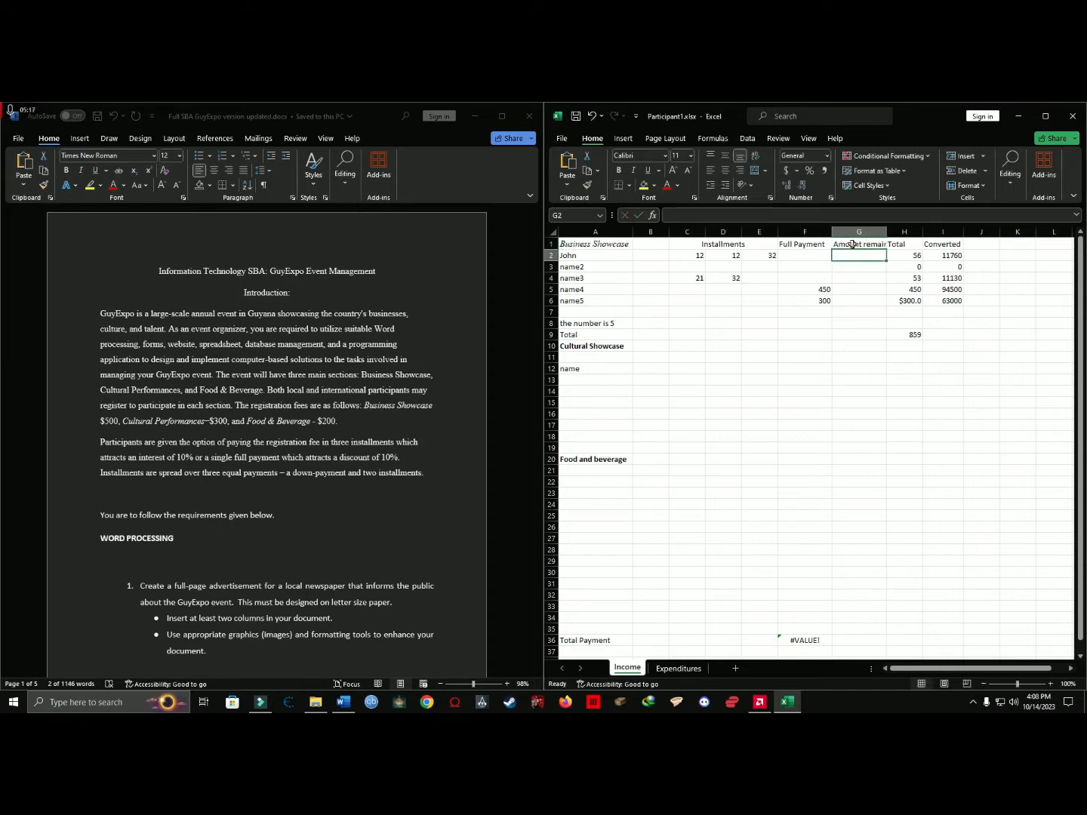
{"action": "left_click_drag", "start_coordinate": [887, 228], "coordinate": [902, 232]}
{"action": "left_click", "coordinate": [872, 281]}
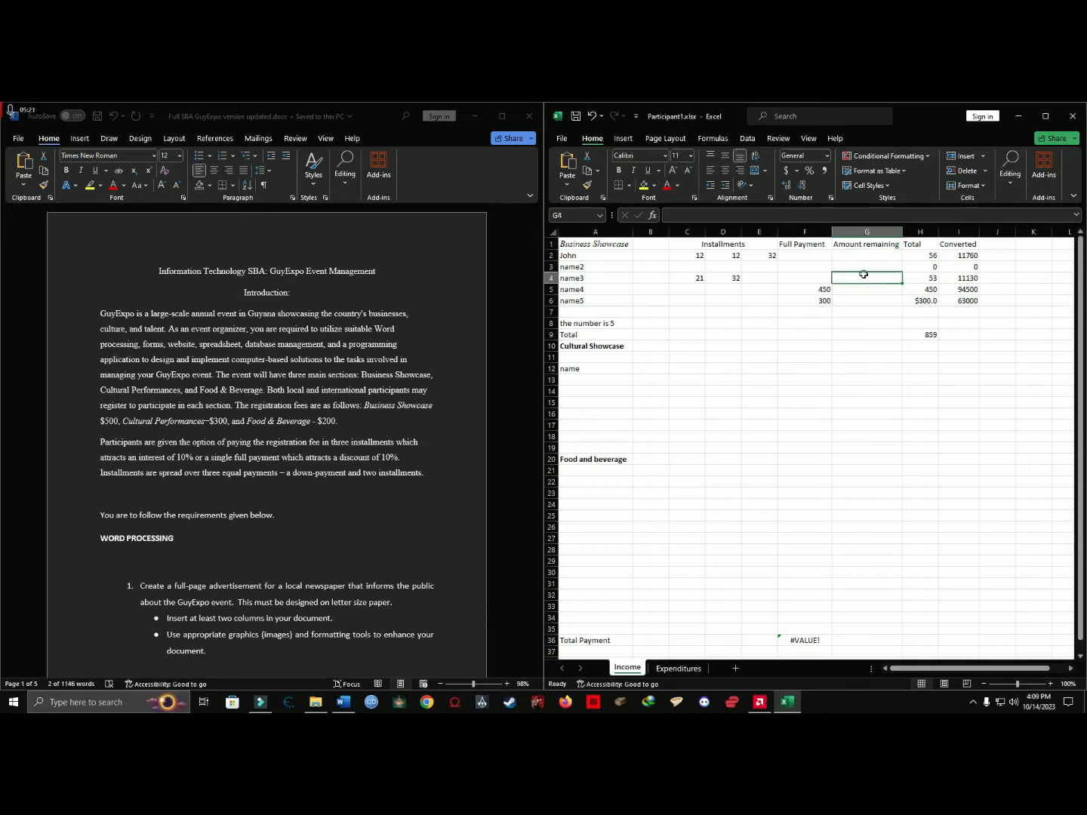
{"action": "left_click", "coordinate": [857, 289]}
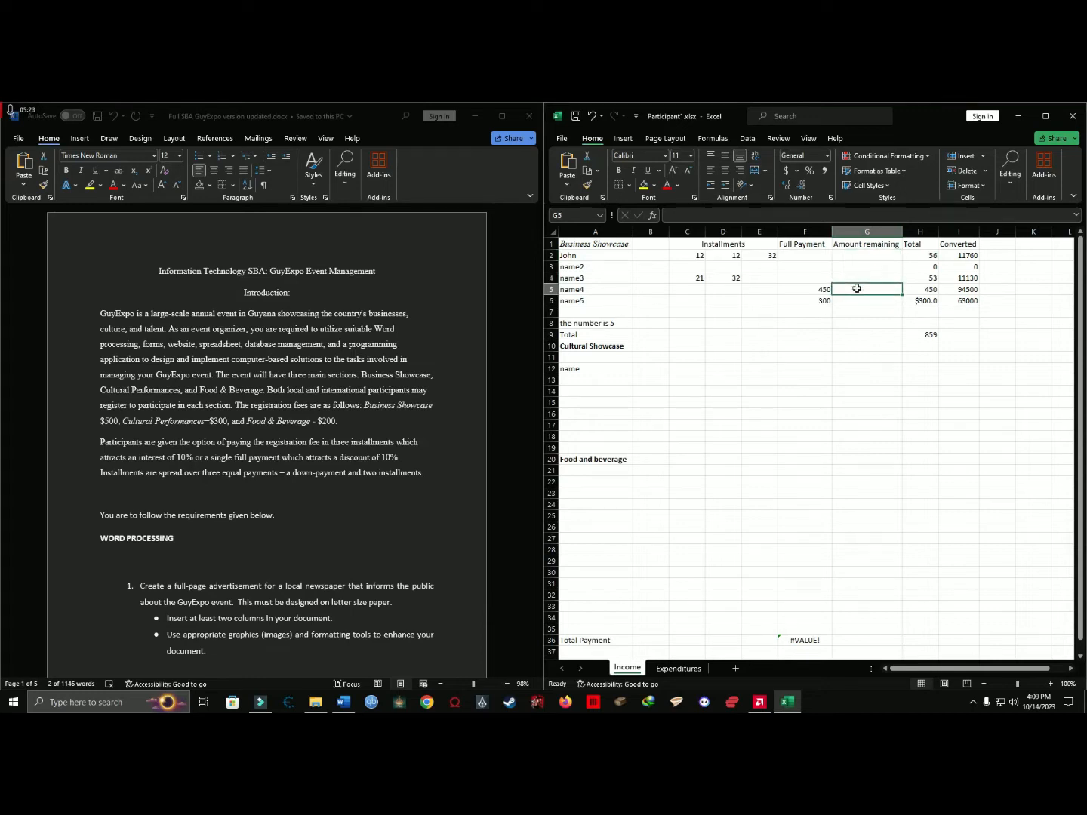
Delete the Amount remaining column from the Income sheet.
{"action": "type", "text": "="}
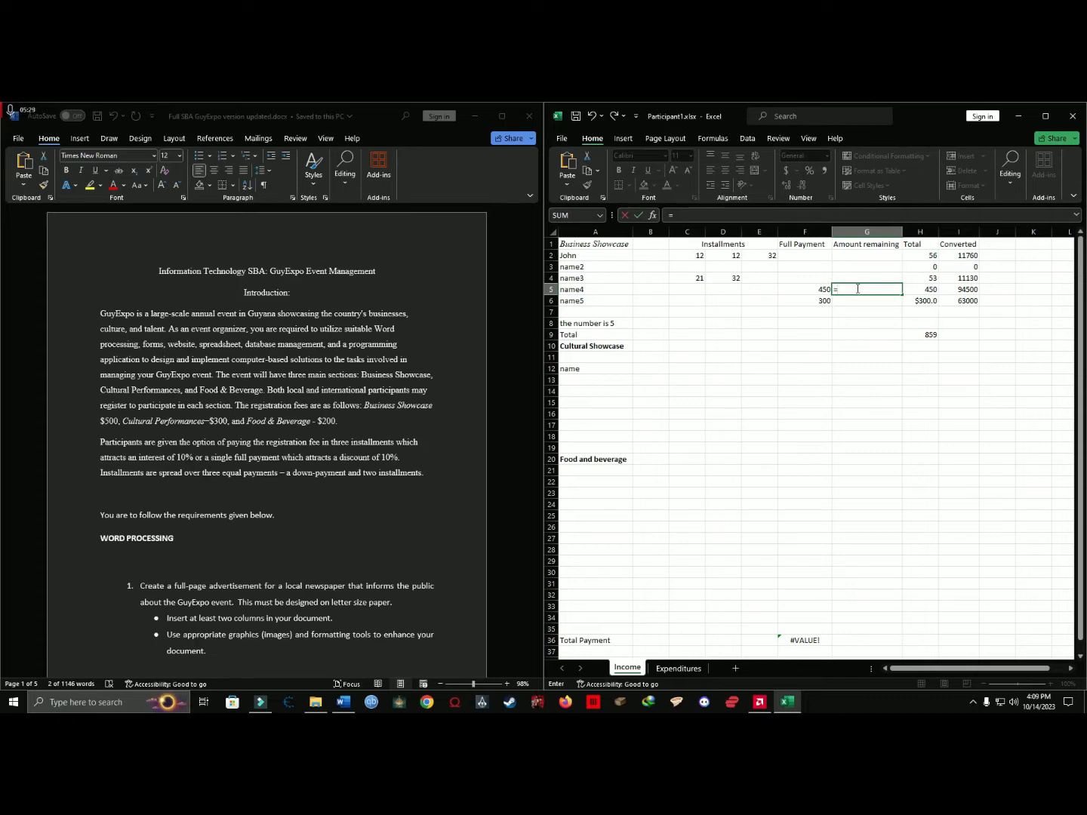
{"action": "key", "text": "BackSpace"}
{"action": "left_click", "coordinate": [874, 255]}
{"action": "right_click", "coordinate": [872, 233]}
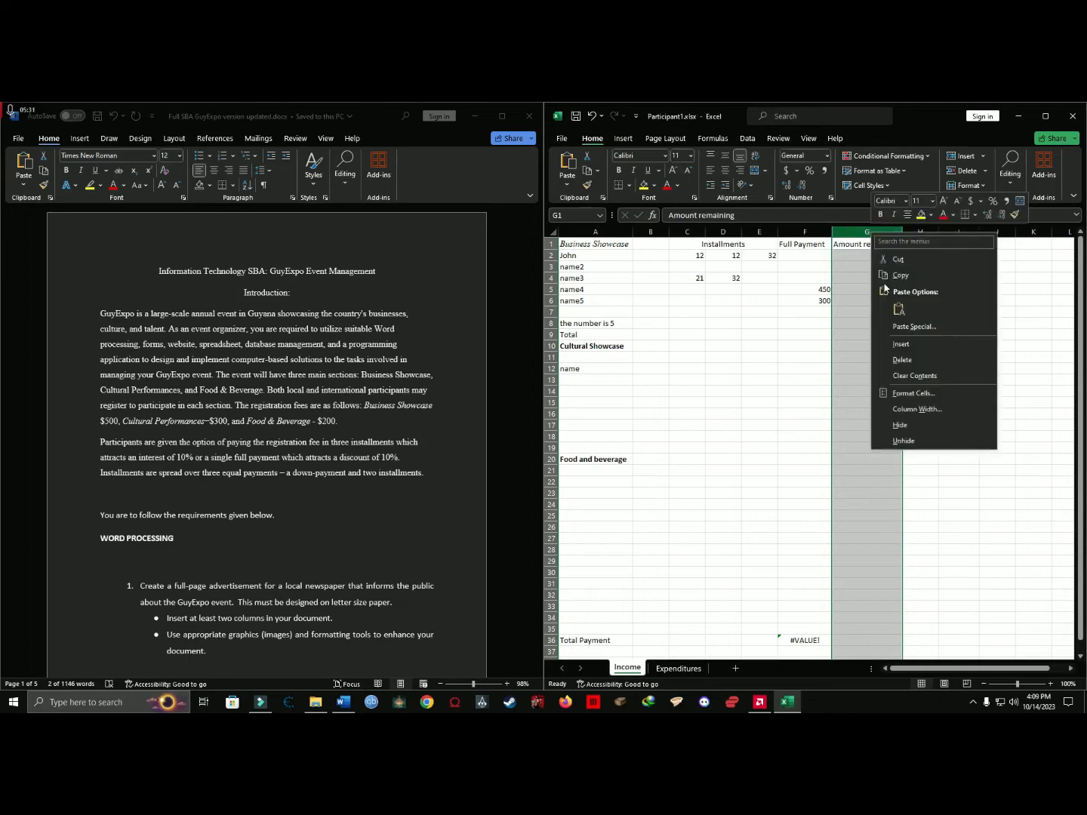
{"action": "left_click", "coordinate": [903, 360]}
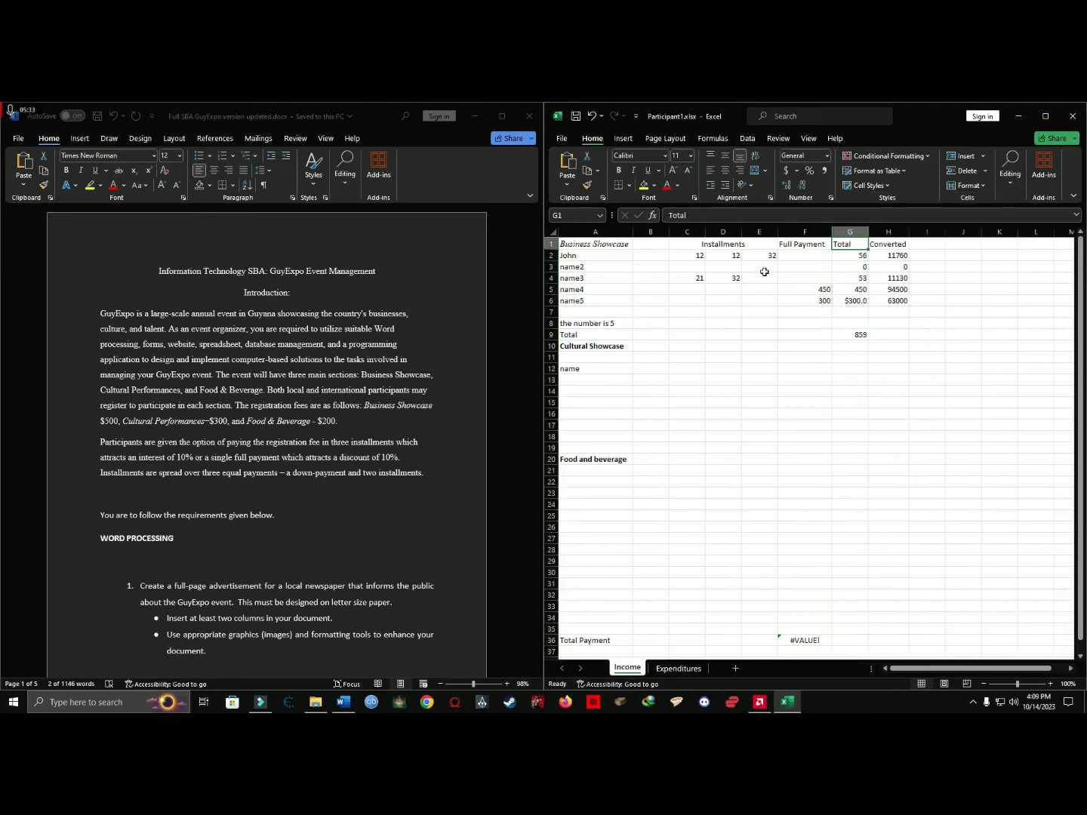
Find the spreadsheet requirement on the total amount paid by each person and the grand total in the assignment document.
{"action": "left_click", "coordinate": [291, 353]}
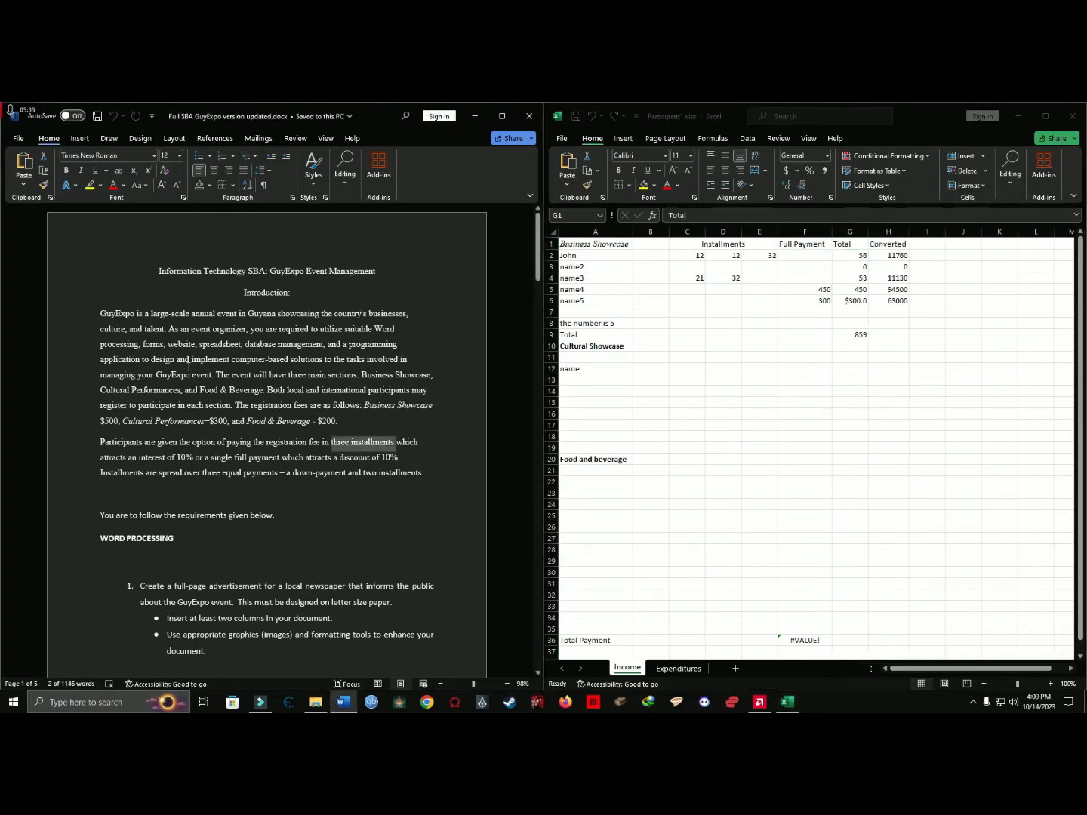
{"action": "left_click", "coordinate": [377, 375]}
{"action": "scroll", "coordinate": [302, 377], "scroll_direction": "down", "scroll_amount": 15}
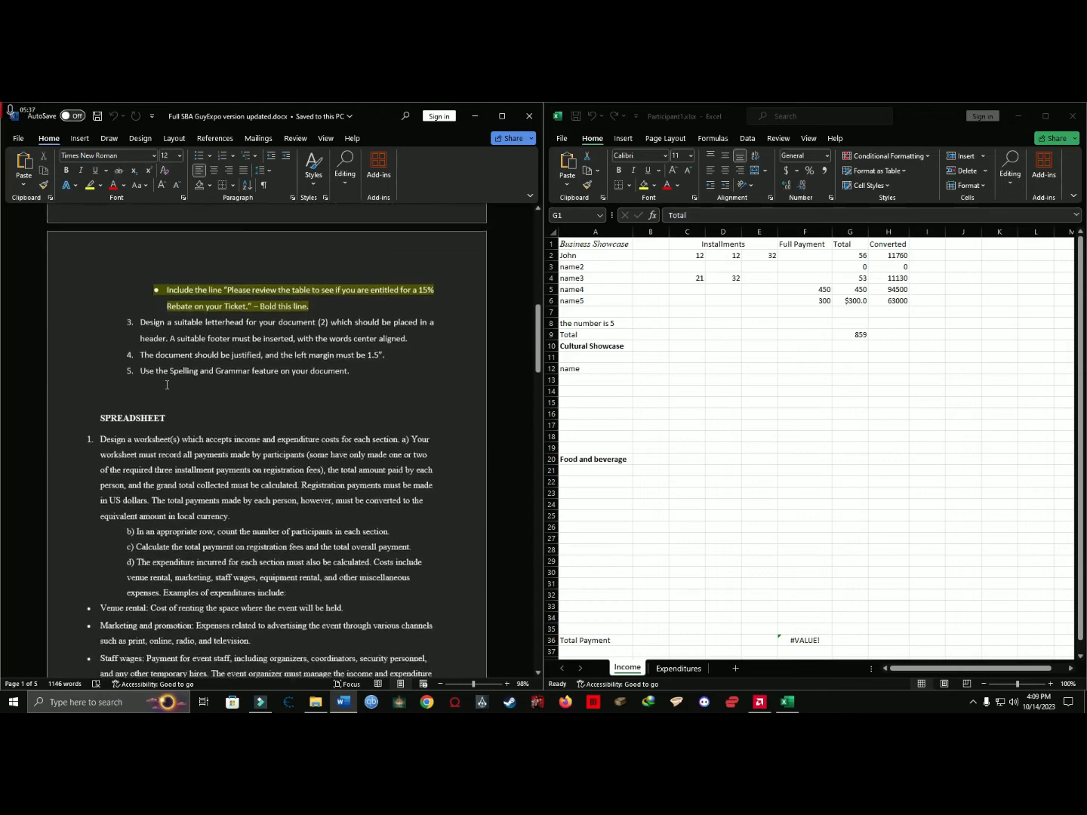
{"action": "scroll", "coordinate": [167, 385], "scroll_direction": "down", "scroll_amount": 2}
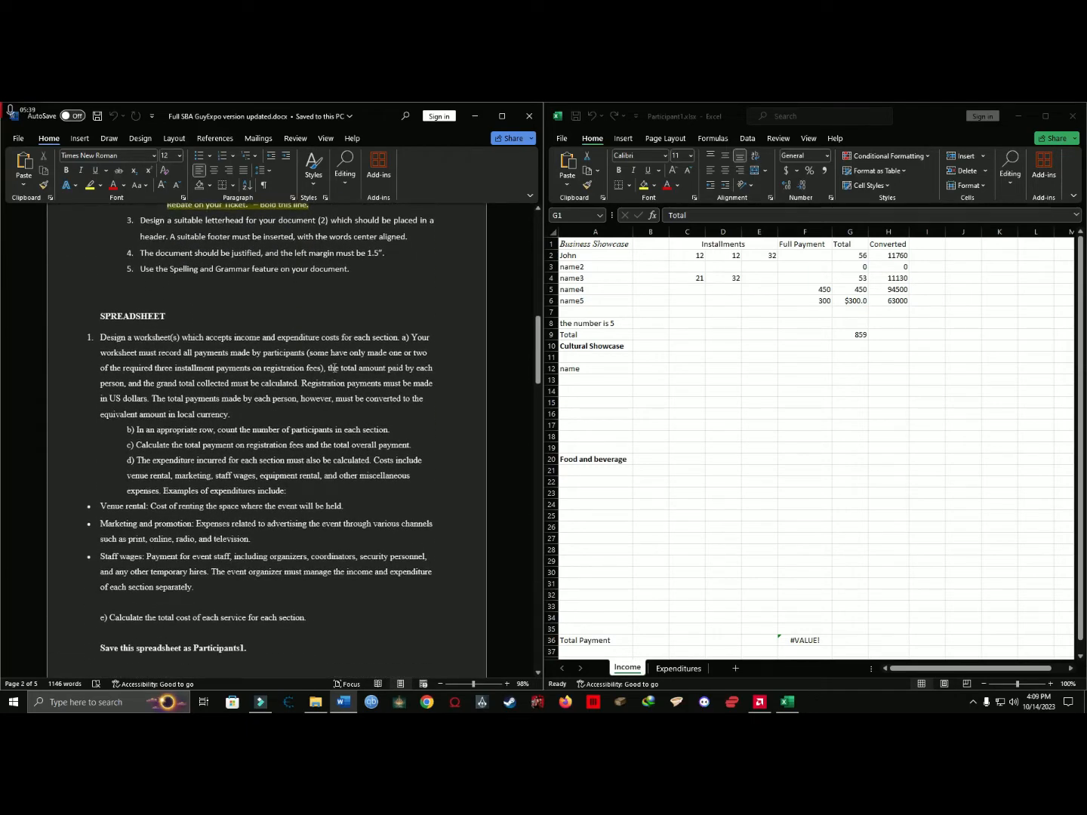
{"action": "left_click_drag", "start_coordinate": [333, 368], "coordinate": [123, 385]}
Compare the Total column on the Income sheet with the three installments recorded in row 2.
{"action": "left_click", "coordinate": [847, 244]}
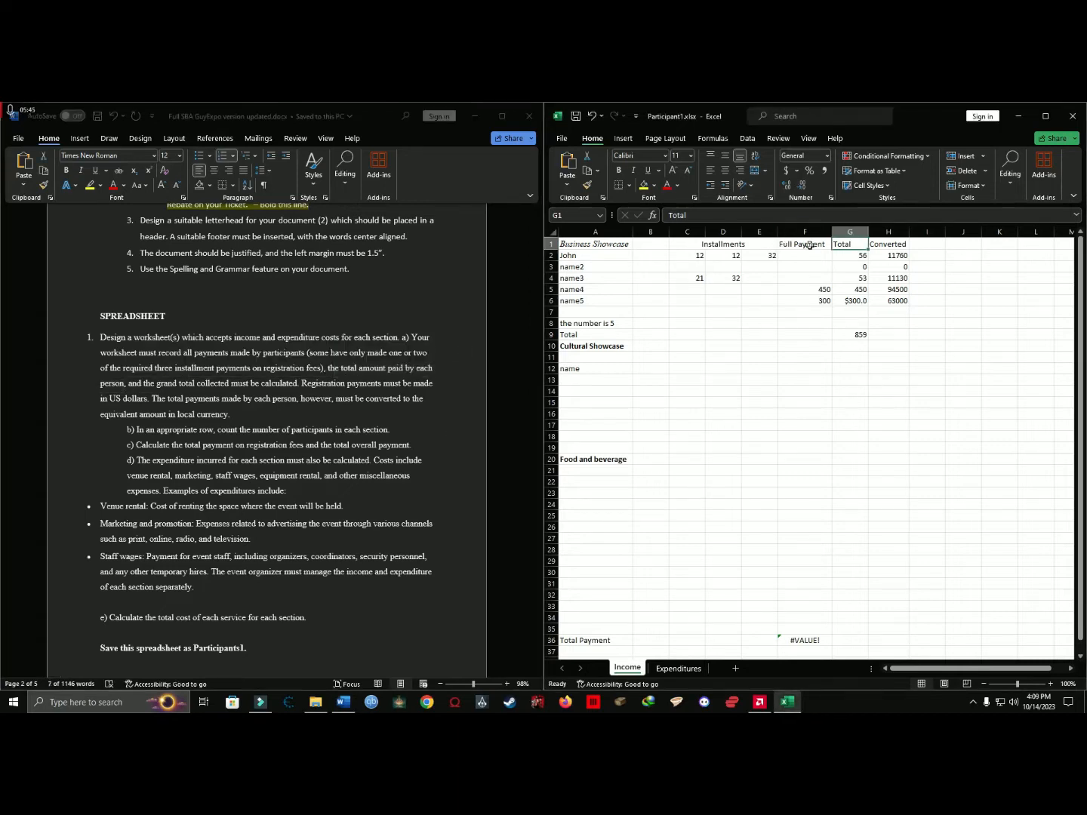
{"action": "left_click", "coordinate": [843, 255]}
{"action": "left_click_drag", "start_coordinate": [689, 255], "coordinate": [770, 255]}
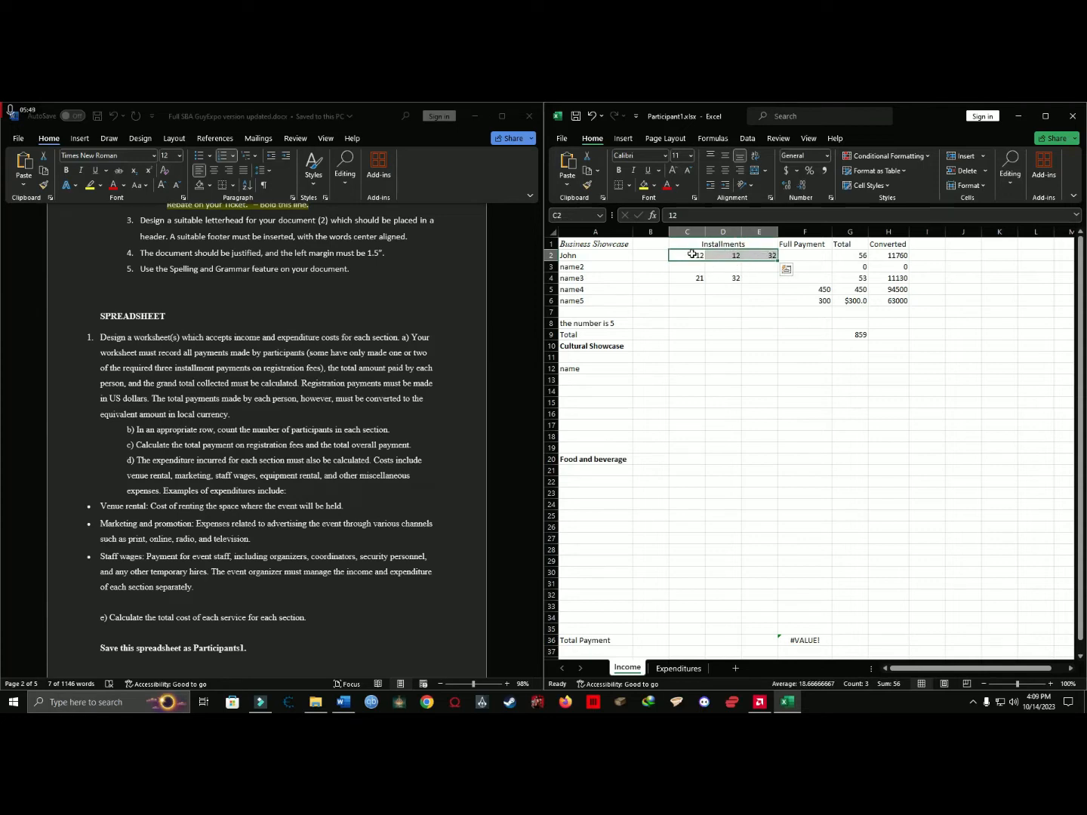
{"action": "left_click", "coordinate": [691, 255]}
{"action": "key", "text": "Right"}
{"action": "key", "text": "Right"}
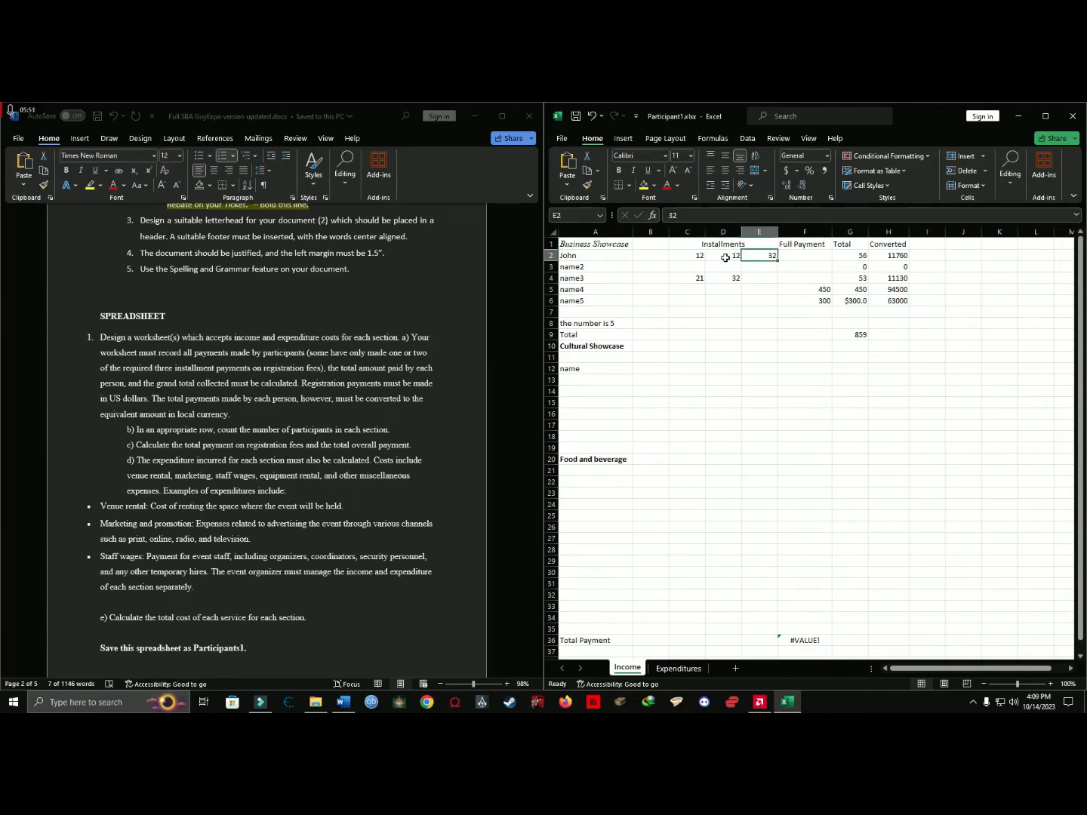
{"action": "left_click", "coordinate": [851, 231]}
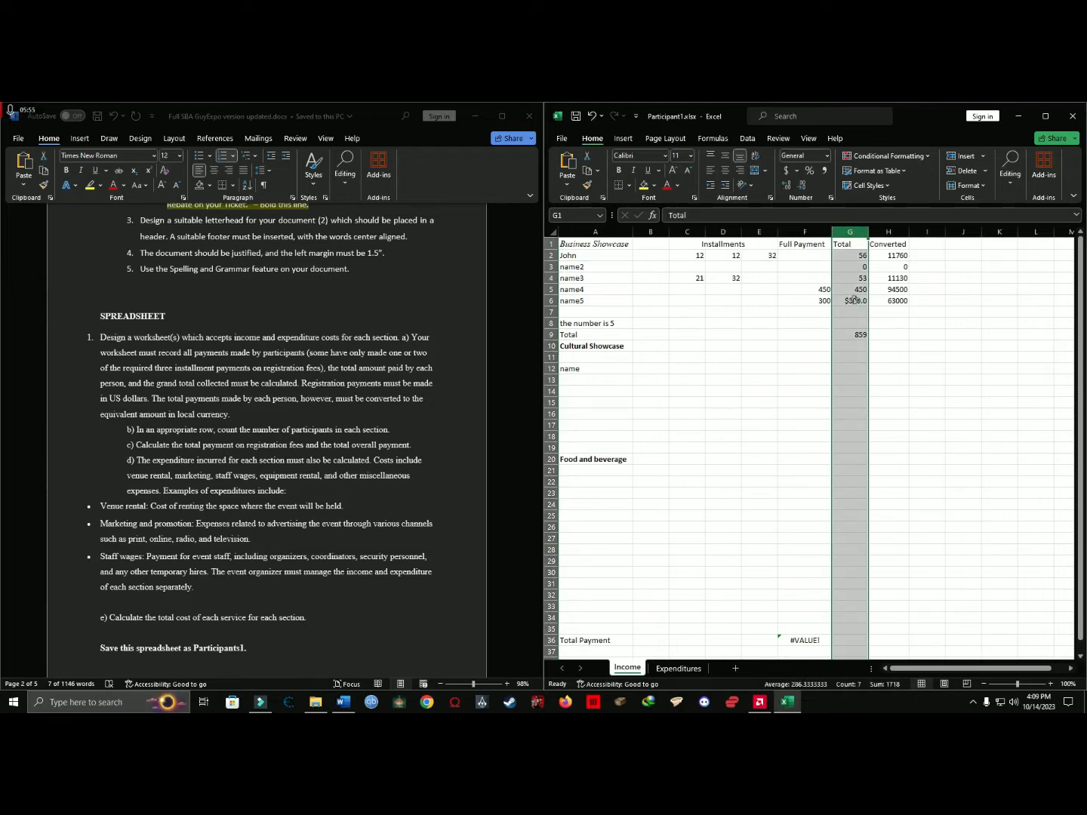
Check the Total formula in G2 and the totals below it against the installment cells C2 to E2.
{"action": "left_click", "coordinate": [856, 258]}
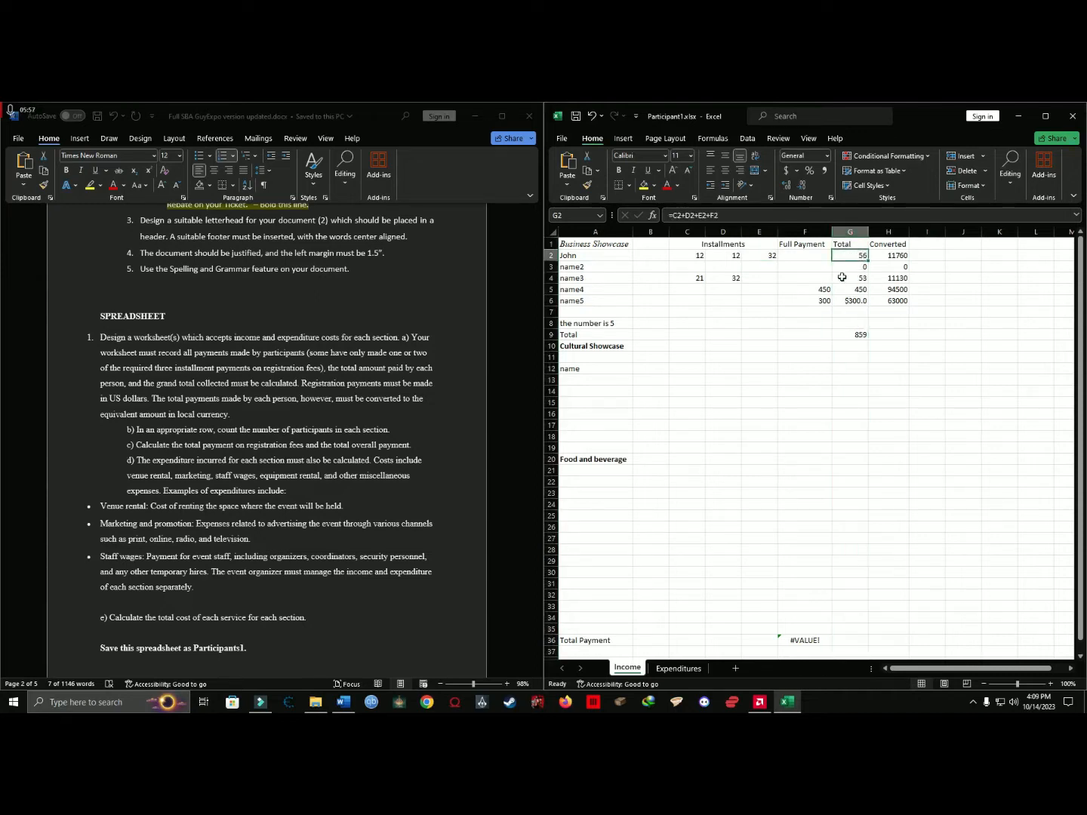
{"action": "key", "text": "Down"}
{"action": "key", "text": "Down"}
{"action": "key", "text": "Down"}
{"action": "key", "text": "Down"}
{"action": "left_click_drag", "start_coordinate": [698, 257], "coordinate": [755, 257]}
{"action": "left_click", "coordinate": [860, 256]}
{"action": "left_click_drag", "start_coordinate": [698, 257], "coordinate": [774, 259]}
{"action": "left_click", "coordinate": [851, 259]}
{"action": "left_click_drag", "start_coordinate": [689, 257], "coordinate": [755, 258]}
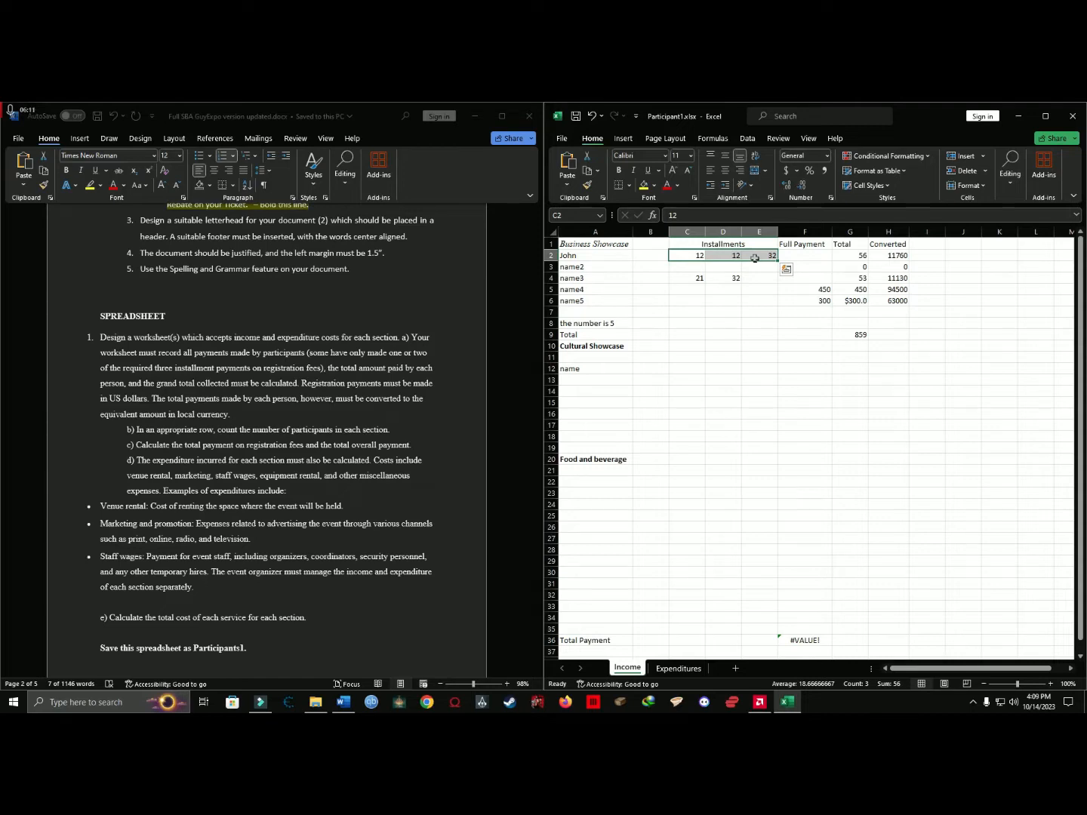
{"action": "left_click", "coordinate": [859, 255]}
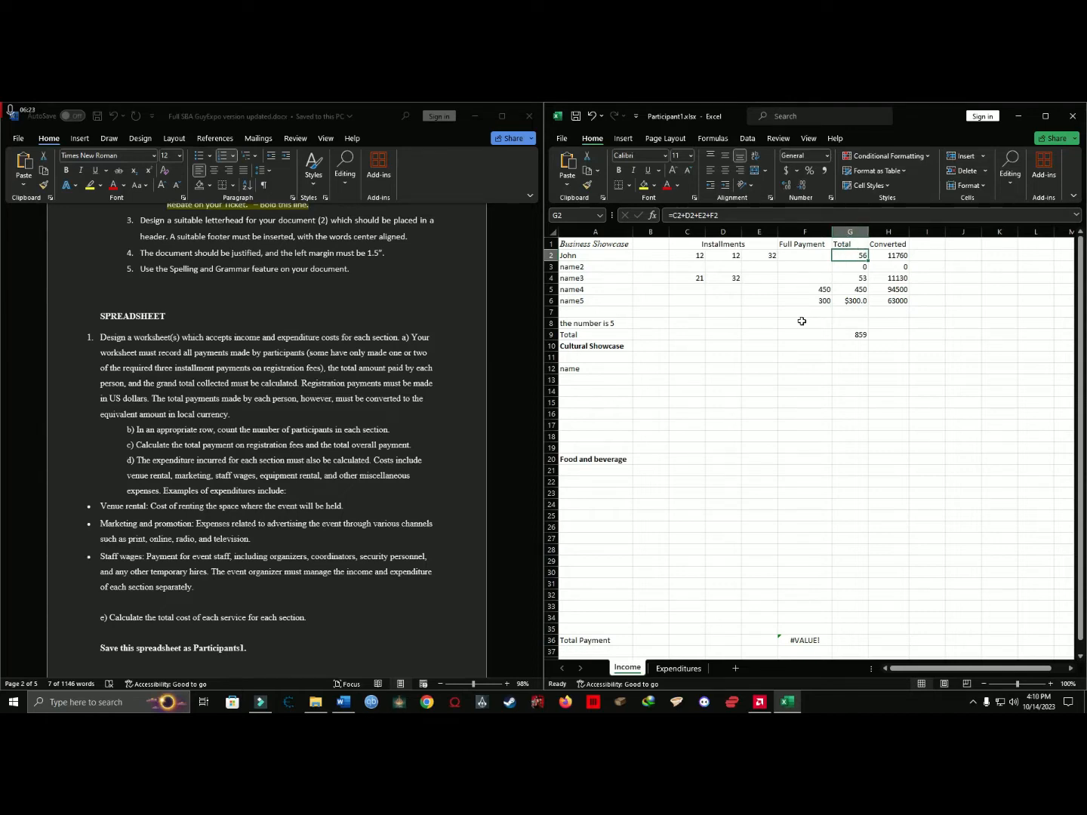
Inspect the cell references in the Total formulas for name2 and name5, leaving both formulas unedited.
{"action": "left_click", "coordinate": [853, 302]}
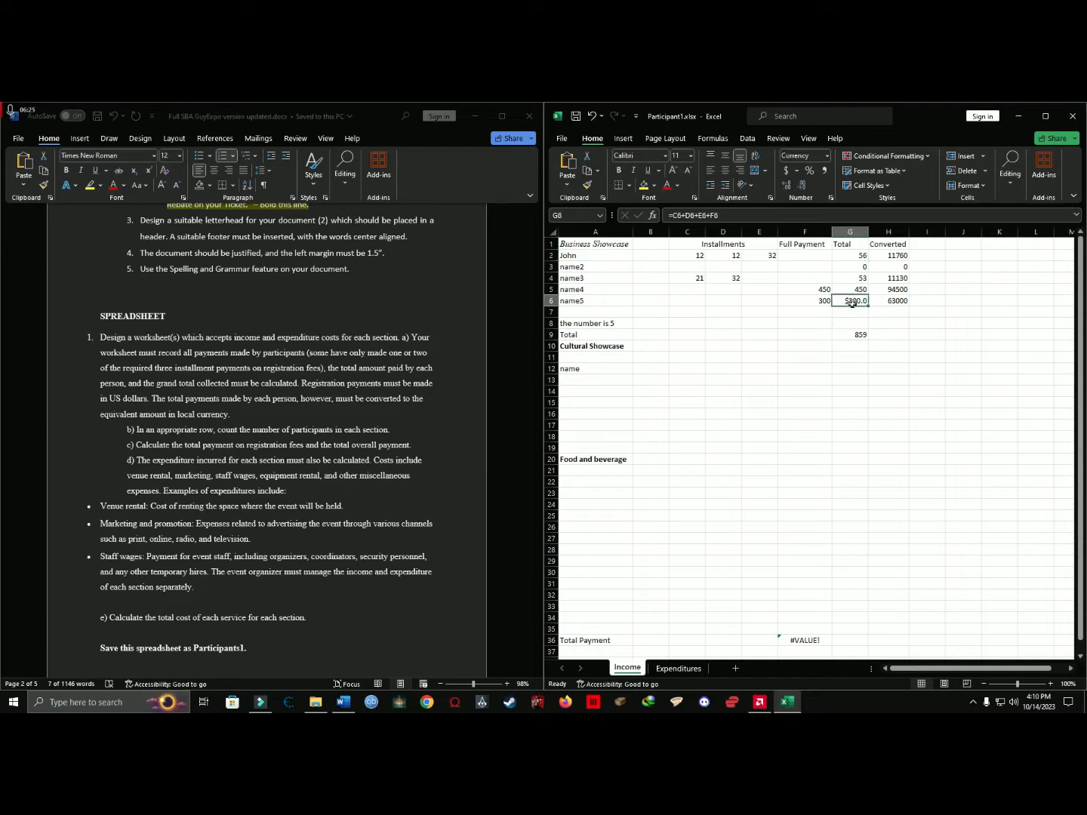
{"action": "left_click", "coordinate": [854, 267]}
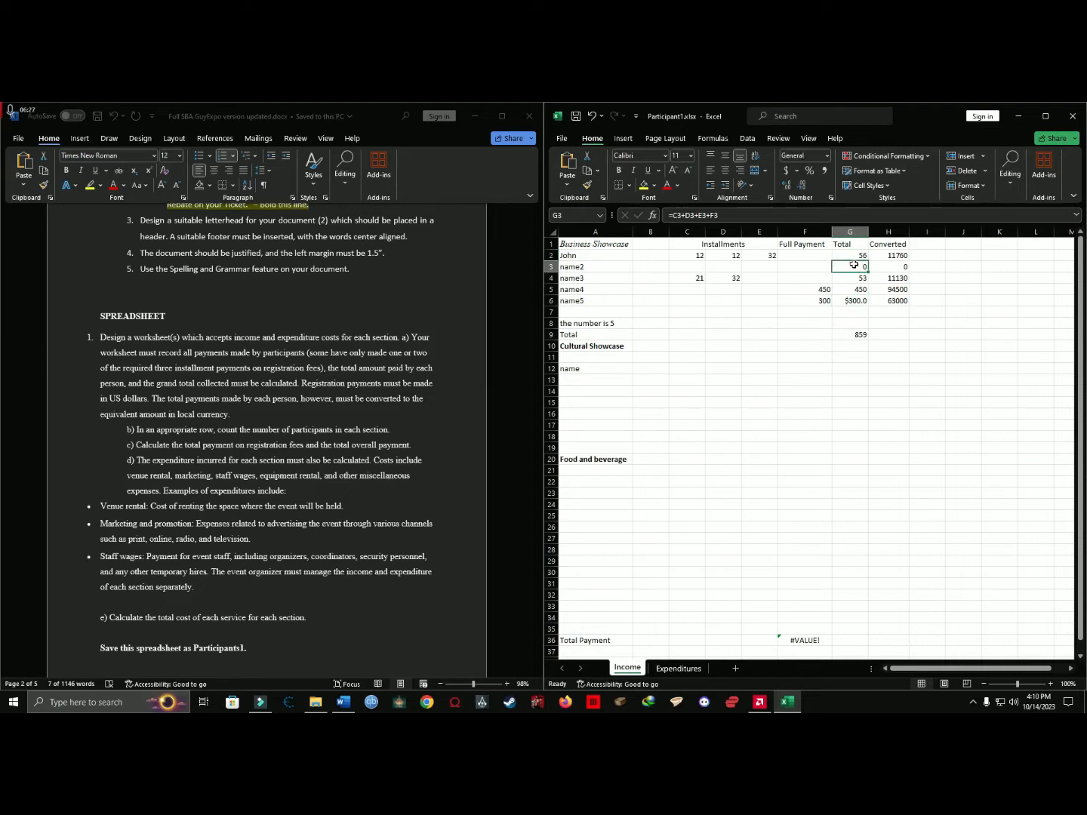
{"action": "double_click", "coordinate": [854, 265]}
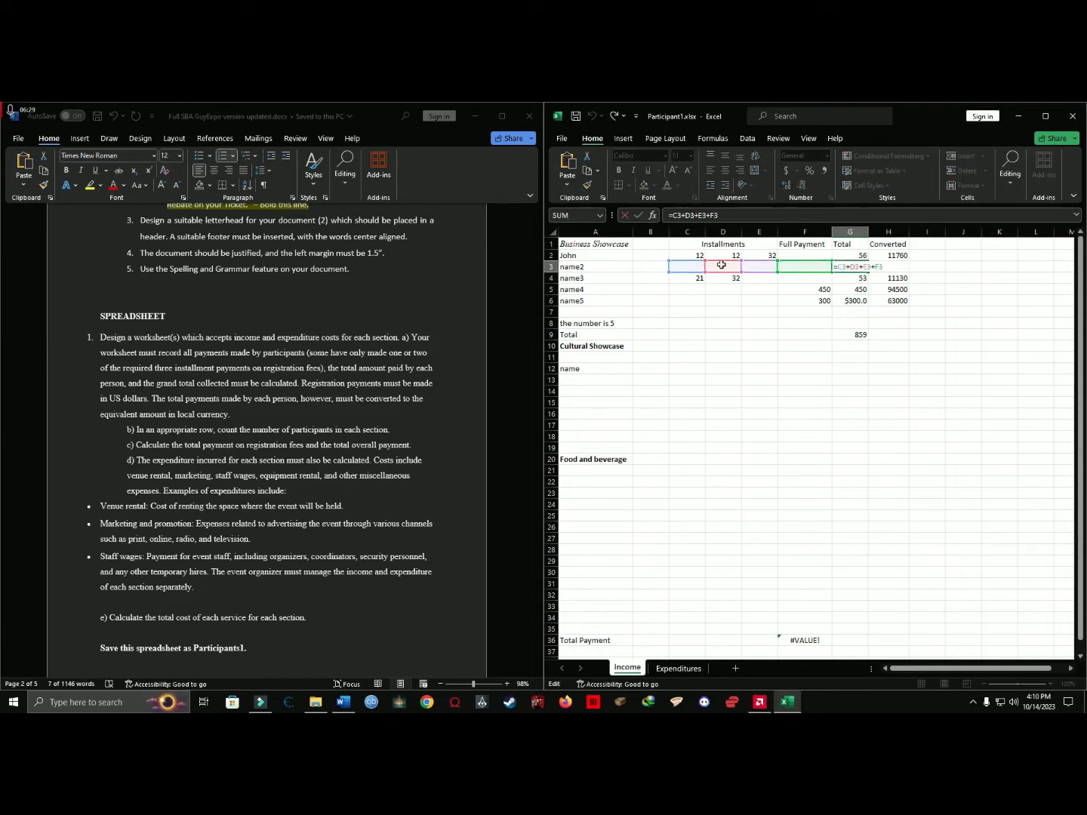
{"action": "left_click", "coordinate": [851, 301]}
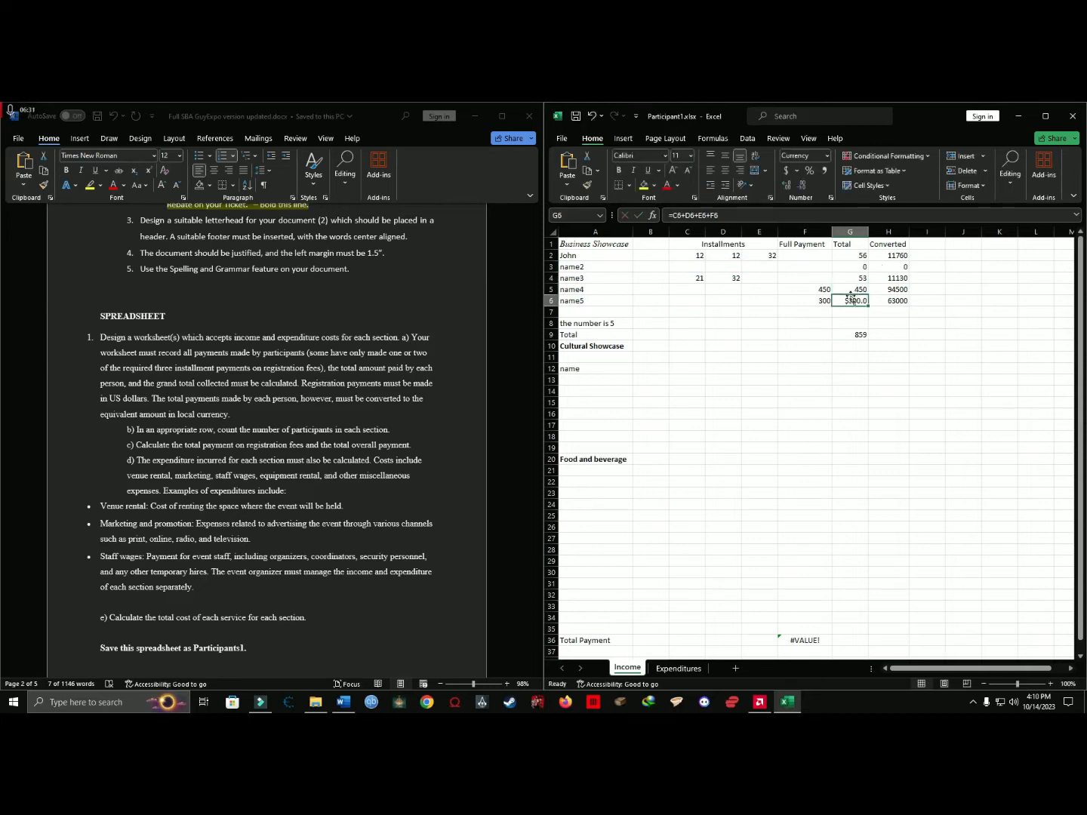
{"action": "double_click", "coordinate": [851, 300]}
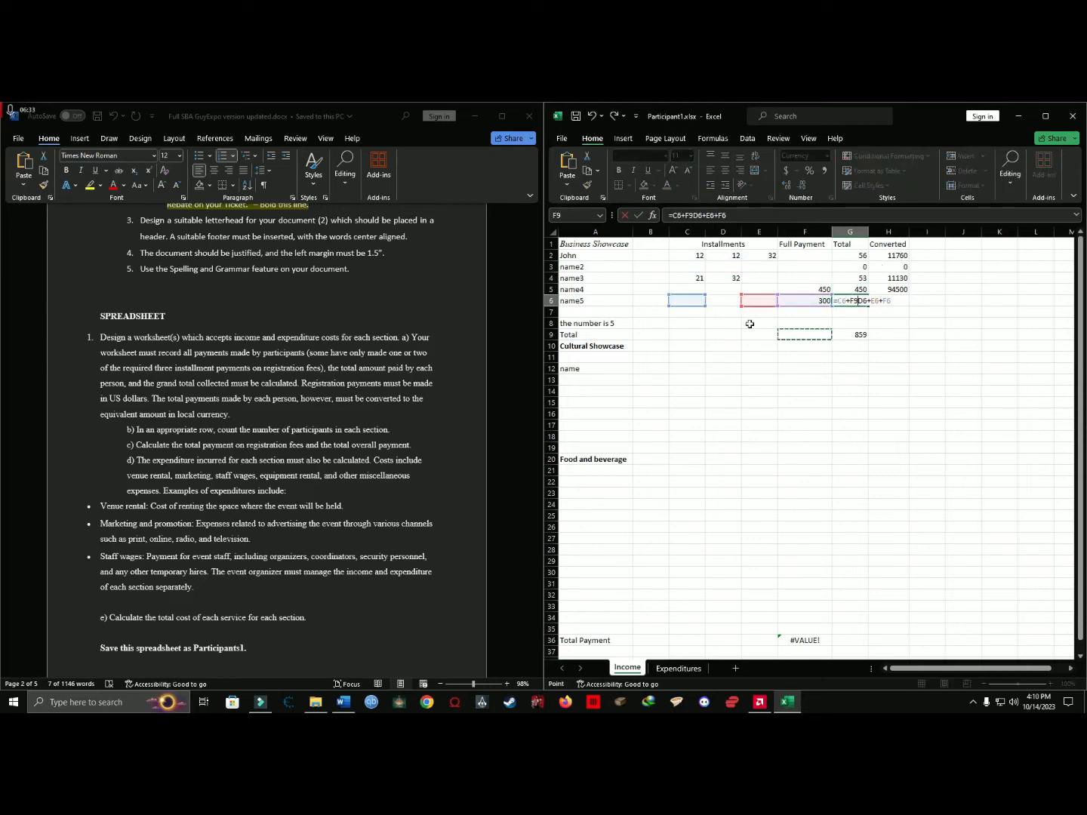
{"action": "key", "text": "Escape"}
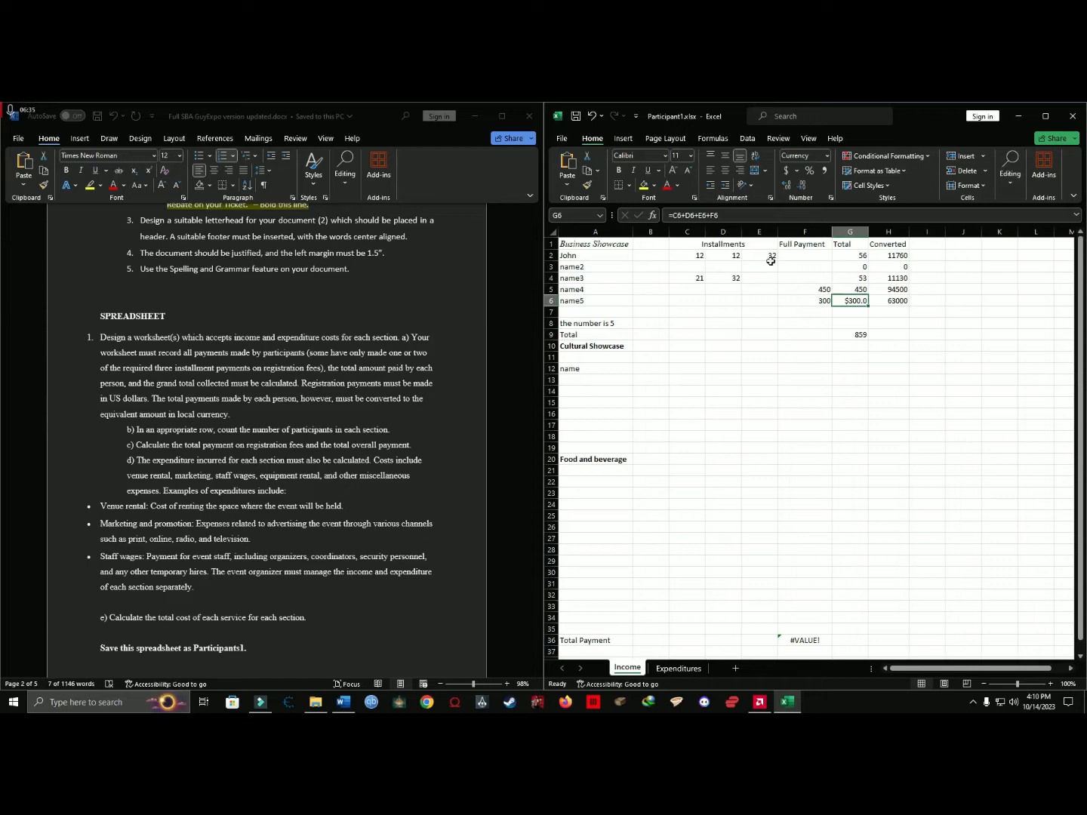
Test the row 2 total by entering a full payment of 100 in F2, and undo the entry.
{"action": "left_click", "coordinate": [795, 255]}
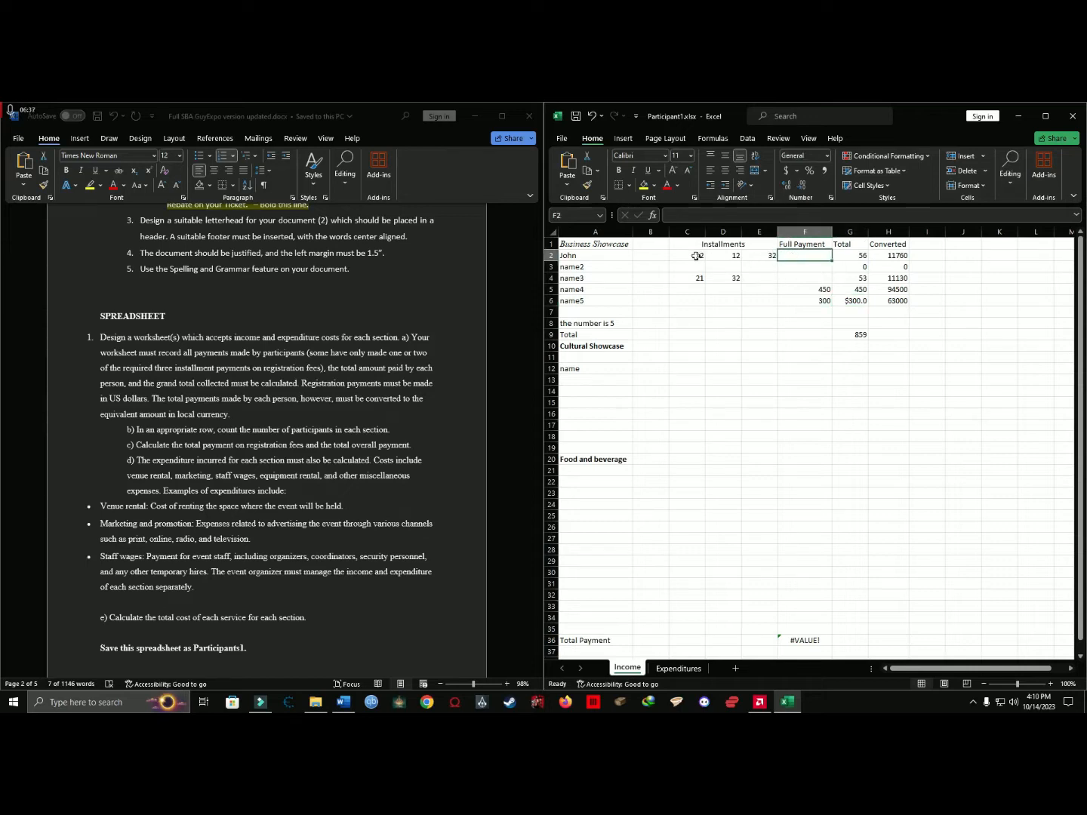
{"action": "left_click_drag", "start_coordinate": [699, 255], "coordinate": [767, 336]}
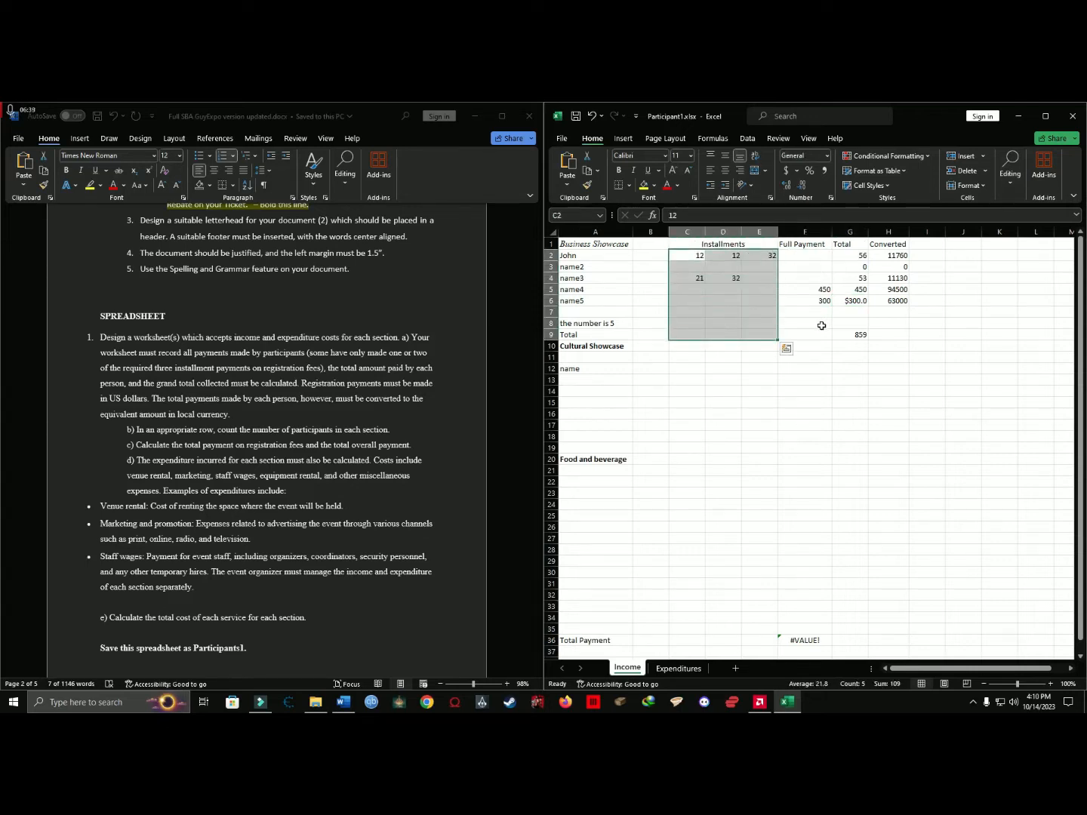
{"action": "left_click", "coordinate": [706, 259]}
{"action": "left_click_drag", "start_coordinate": [705, 258], "coordinate": [755, 255]}
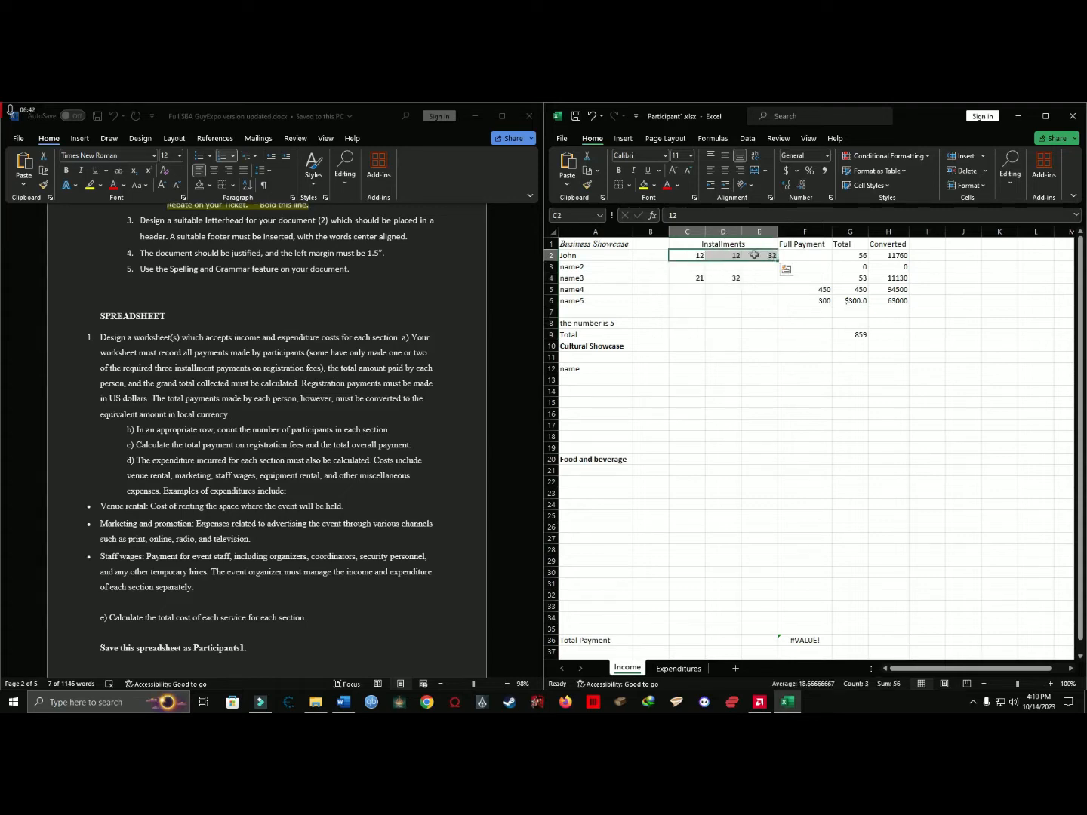
{"action": "left_click", "coordinate": [806, 257]}
{"action": "type", "text": "100"}
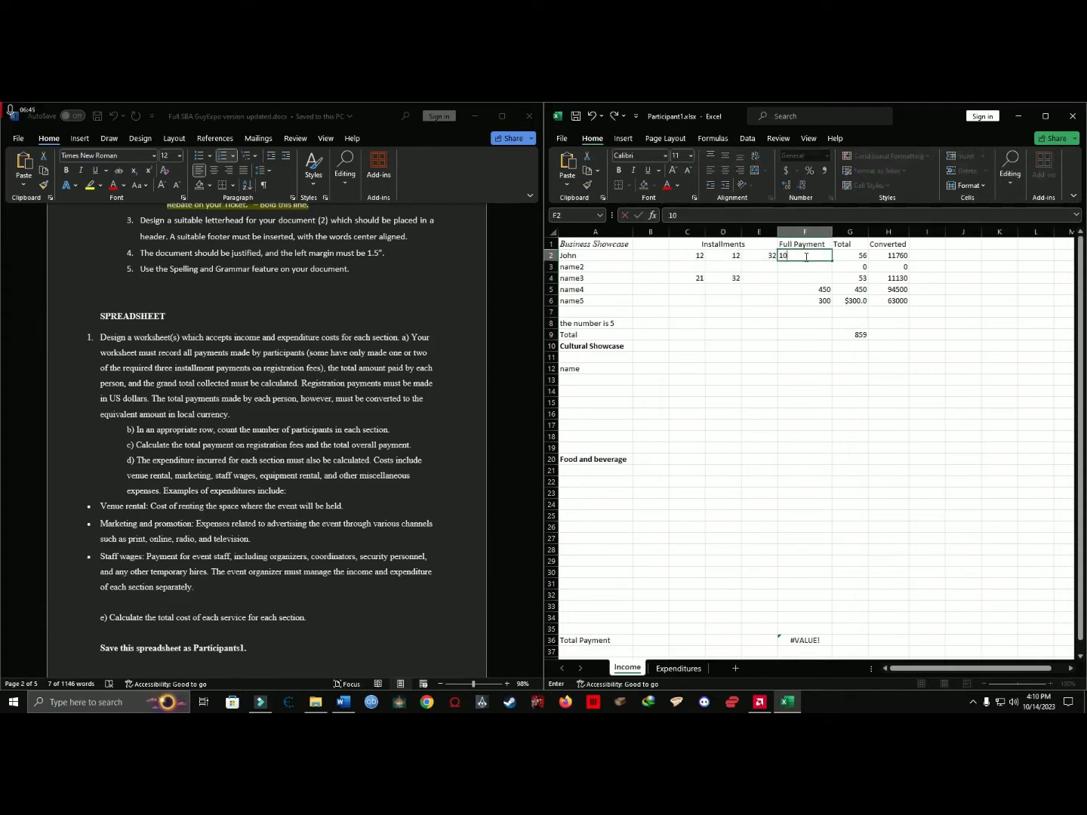
{"action": "left_click", "coordinate": [765, 311]}
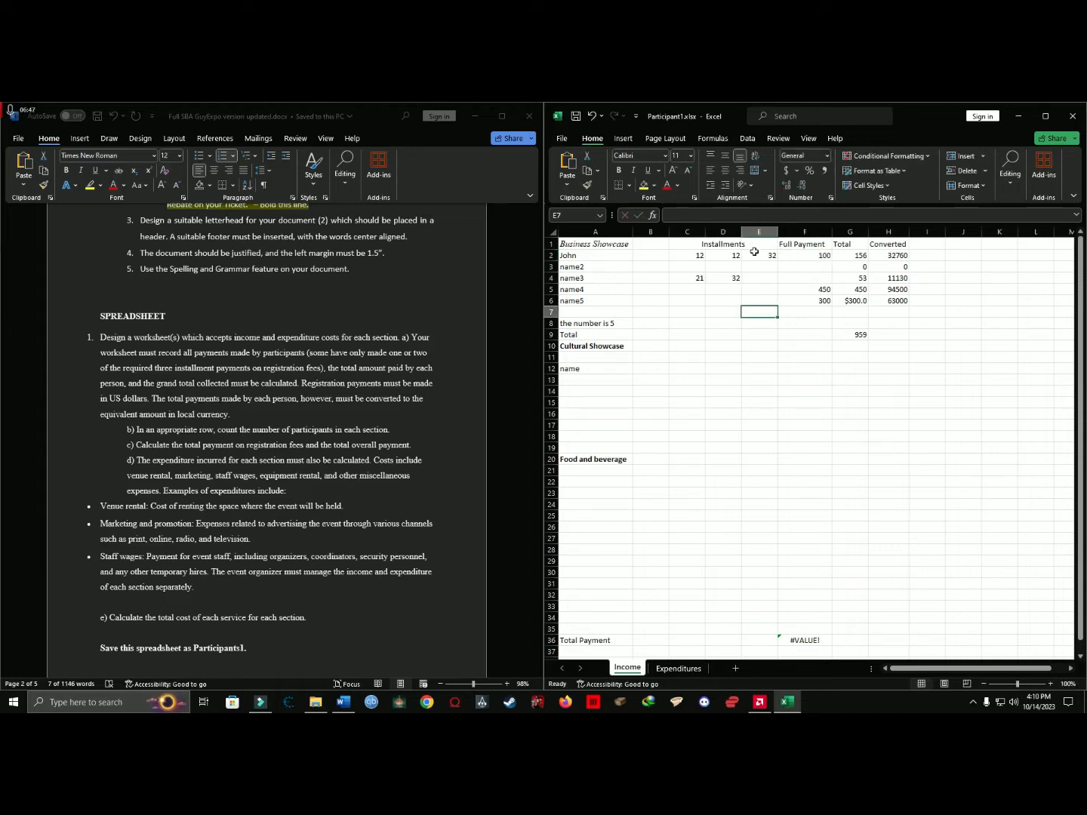
{"action": "key", "text": "ctrl+z"}
Read the requirement that registration payments be in US dollars and review it against the Business Showcase payment and total cells.
{"action": "left_click", "coordinate": [799, 291]}
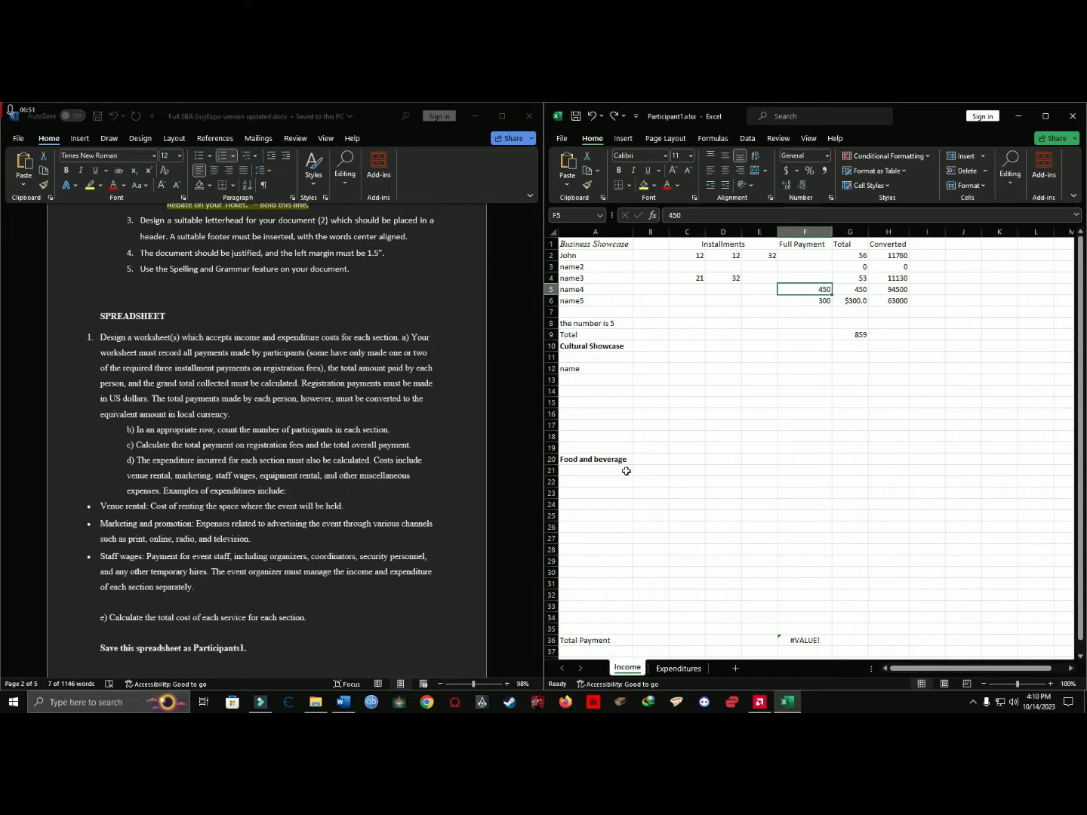
{"action": "left_click_drag", "start_coordinate": [601, 381], "coordinate": [602, 437]}
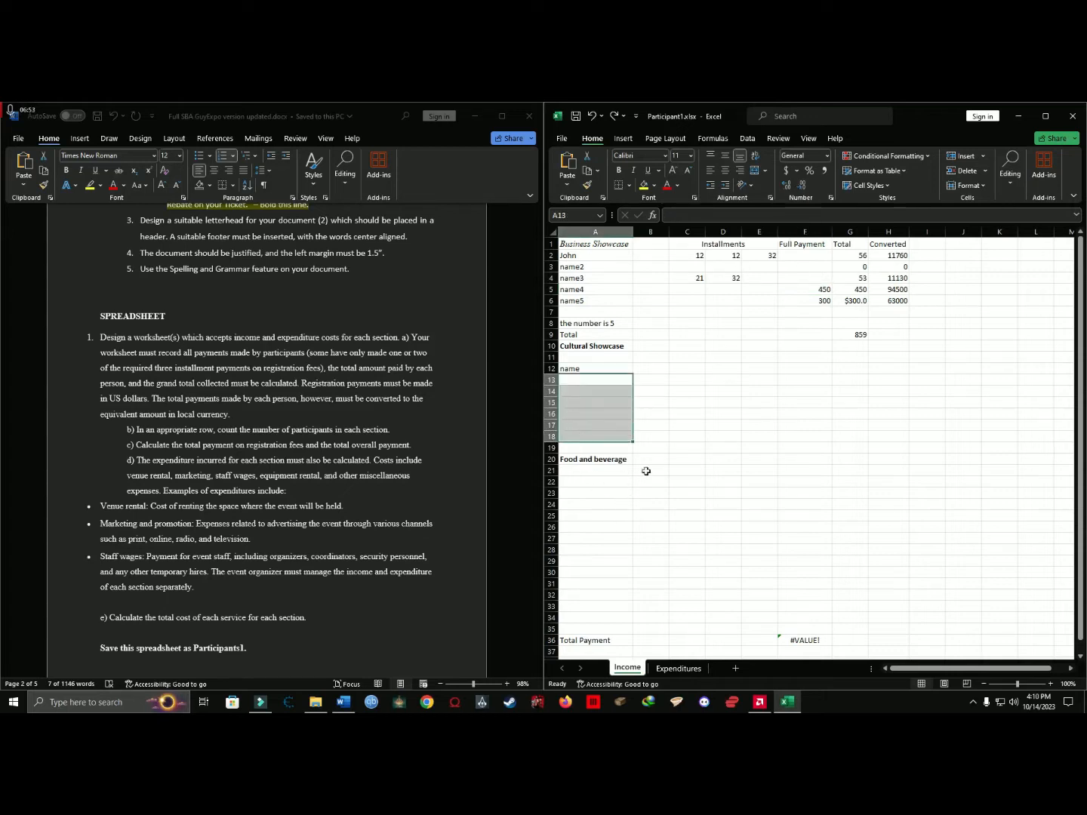
{"action": "left_click", "coordinate": [300, 388]}
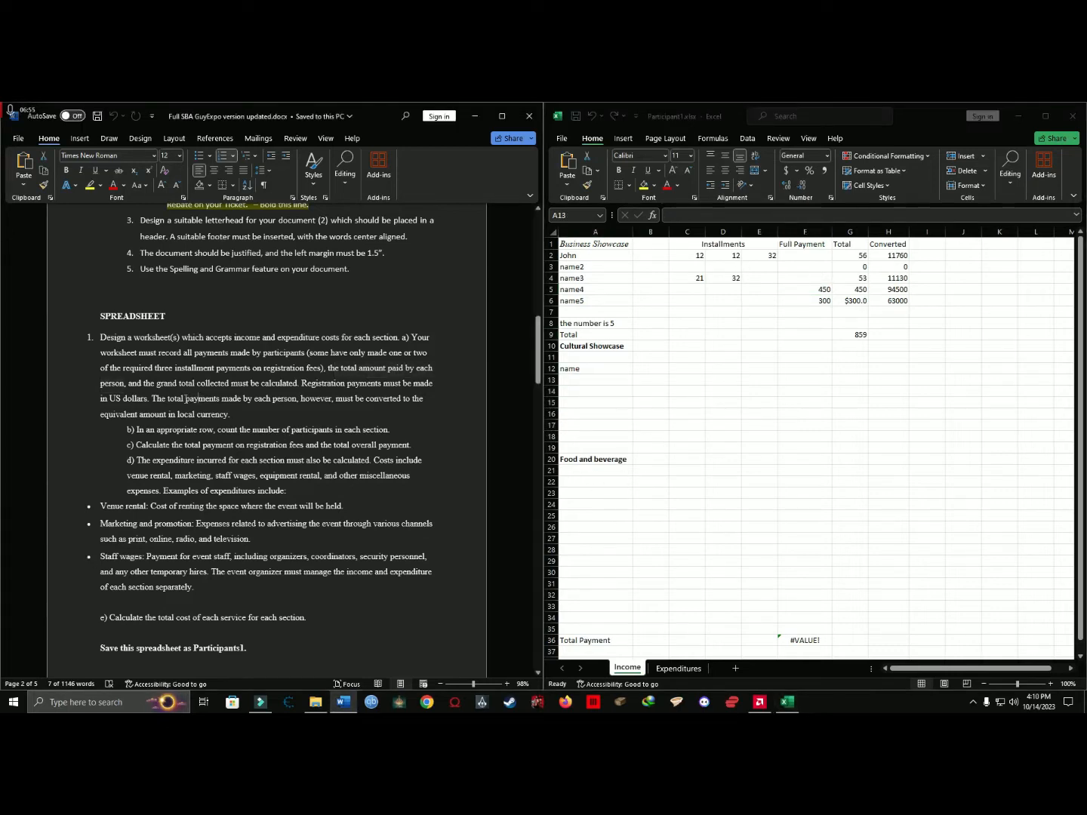
{"action": "left_click_drag", "start_coordinate": [320, 385], "coordinate": [147, 401]}
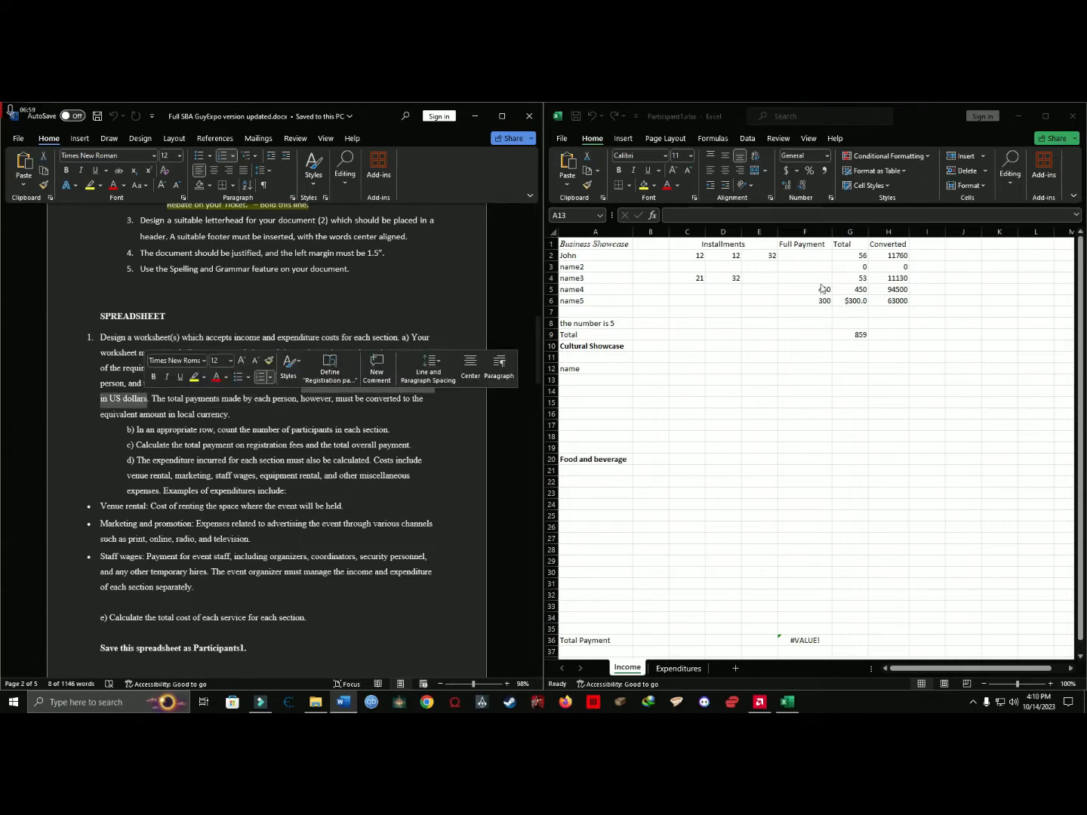
{"action": "left_click", "coordinate": [924, 336]}
{"action": "left_click_drag", "start_coordinate": [864, 257], "coordinate": [702, 303]}
{"action": "left_click", "coordinate": [926, 246]}
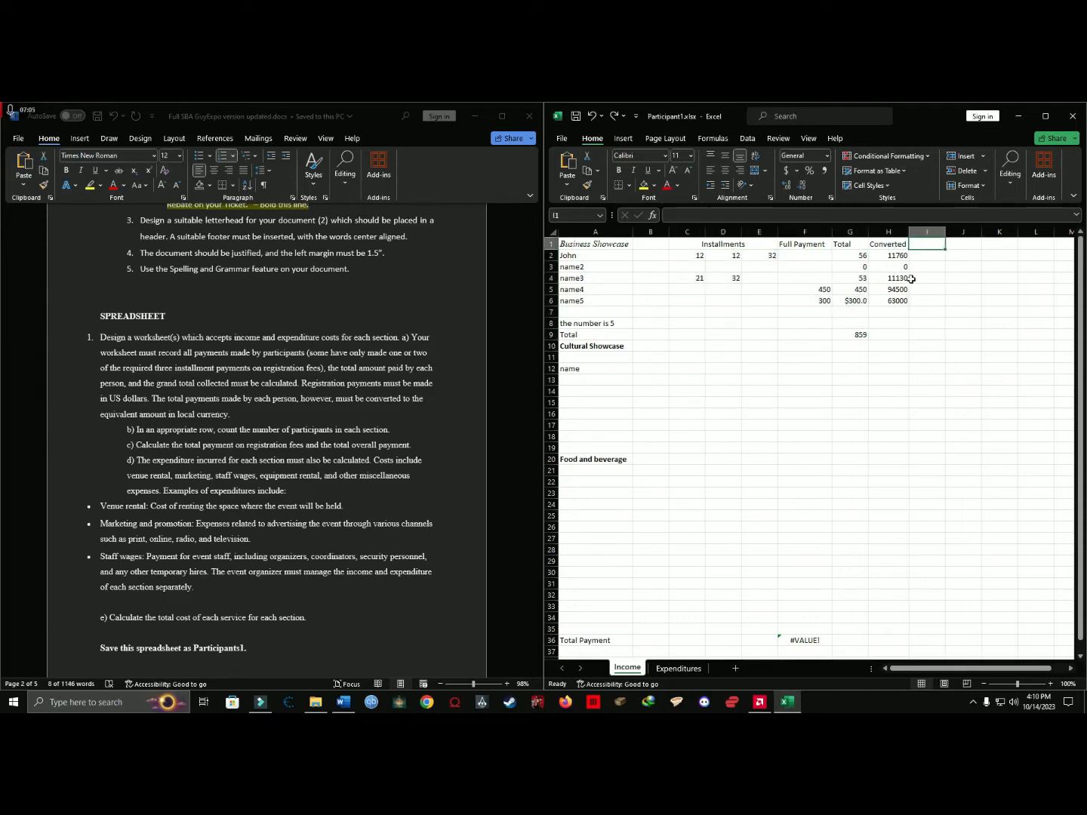
Examine the local-currency conversion formulas in the Converted column at H2 and H6.
{"action": "left_click", "coordinate": [887, 245]}
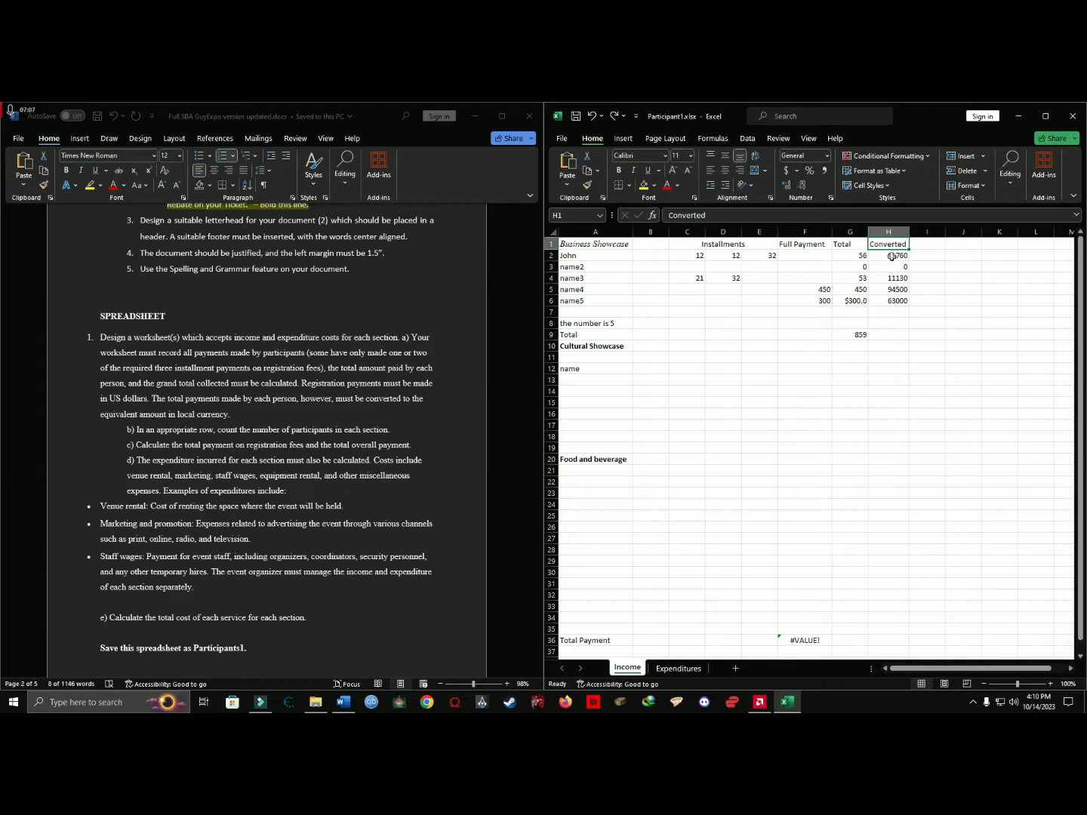
{"action": "double_click", "coordinate": [890, 256]}
{"action": "left_click", "coordinate": [894, 301]}
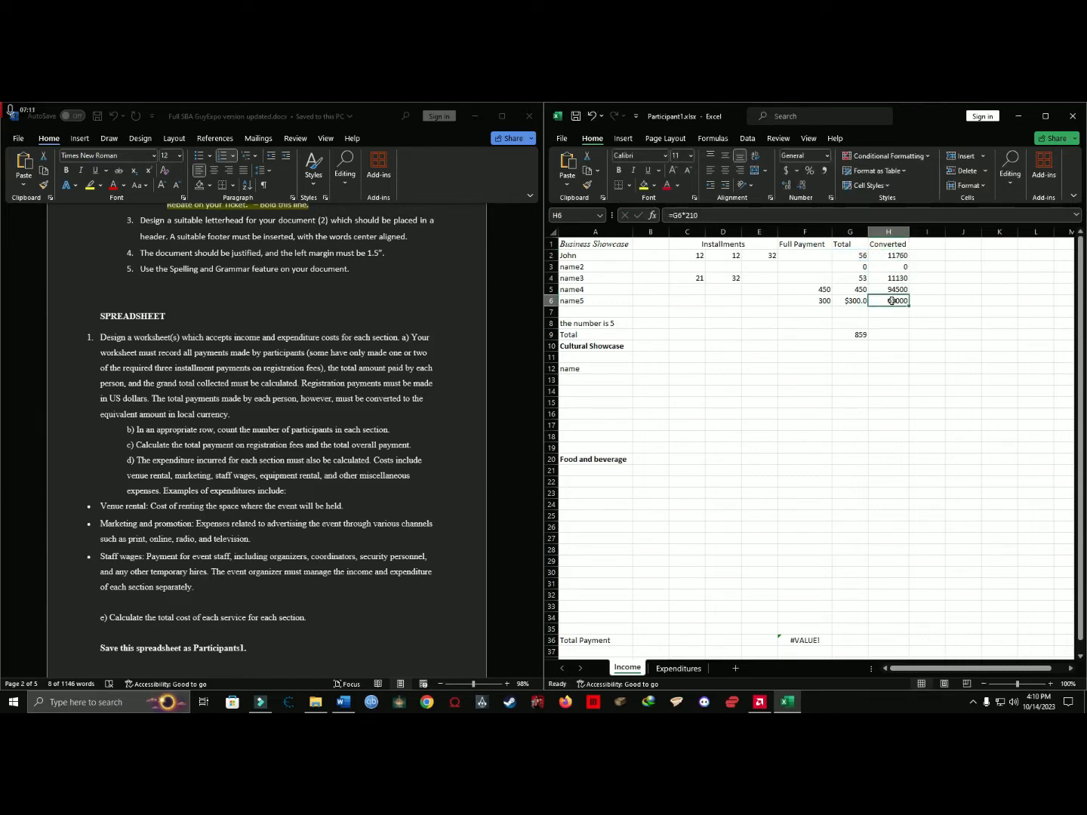
{"action": "double_click", "coordinate": [898, 299]}
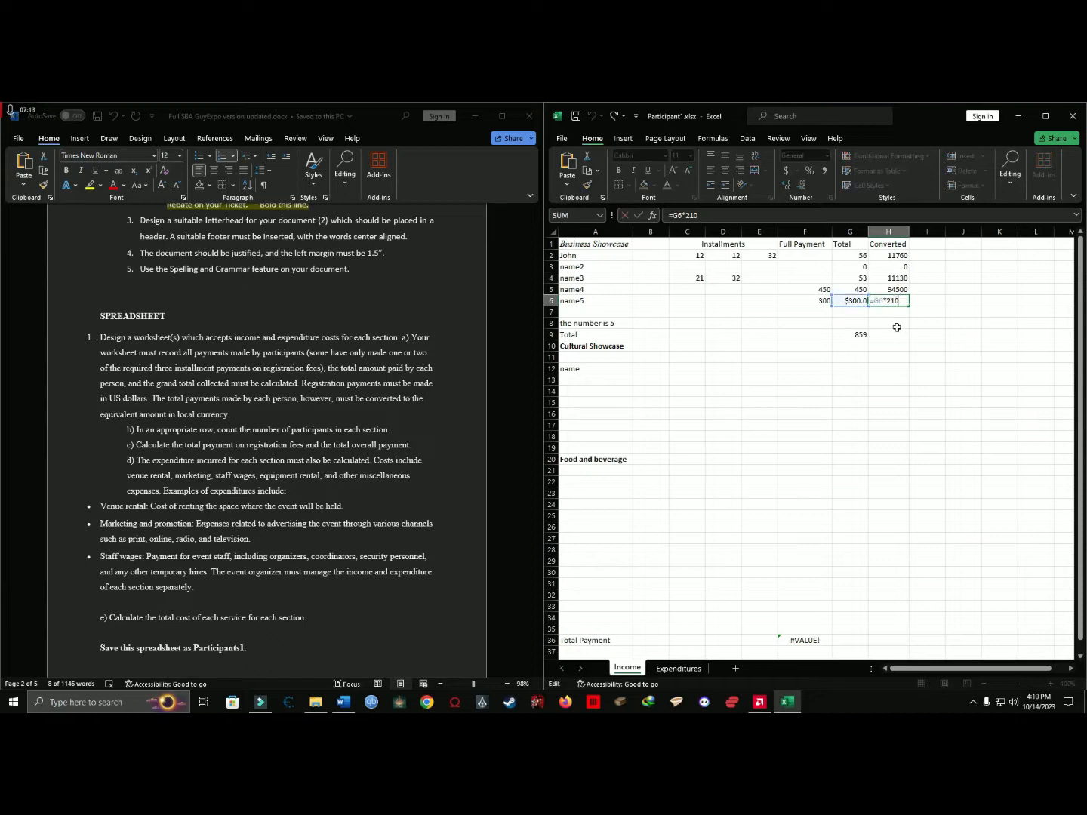
{"action": "left_click", "coordinate": [891, 322]}
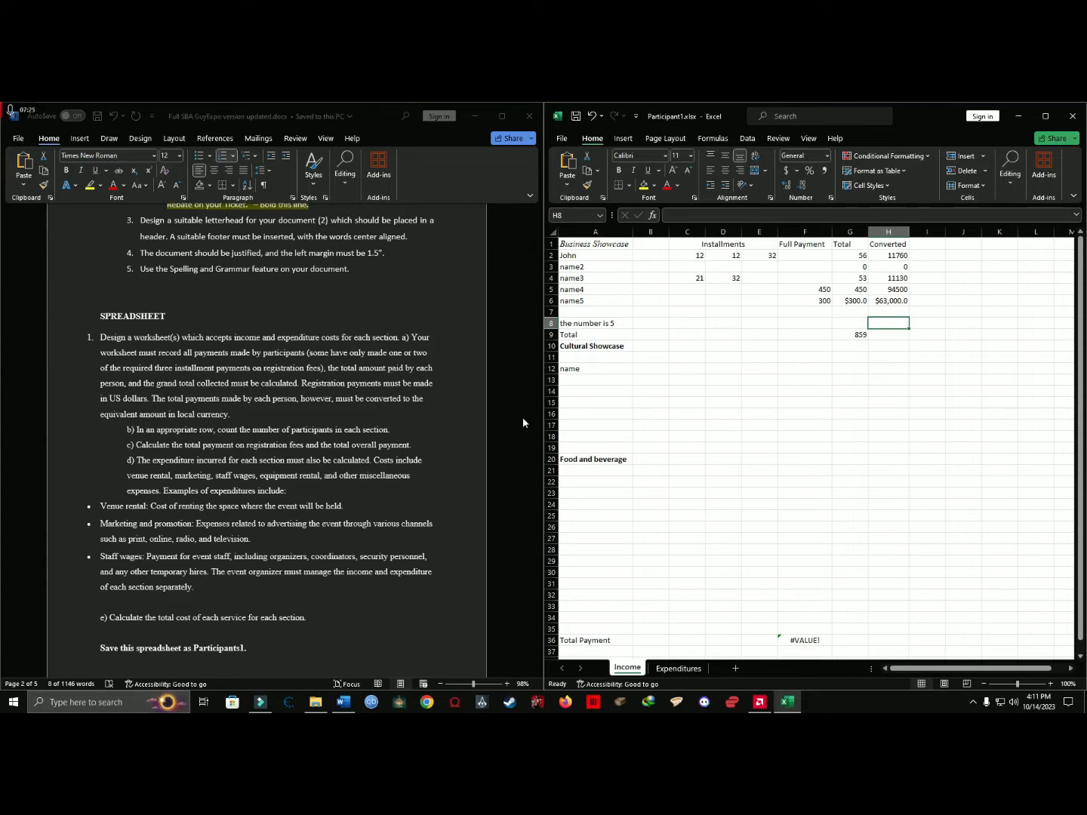
Check the Business Showcase participant count in A8 and the name entry under Cultural Showcase.
{"action": "left_click", "coordinate": [675, 370]}
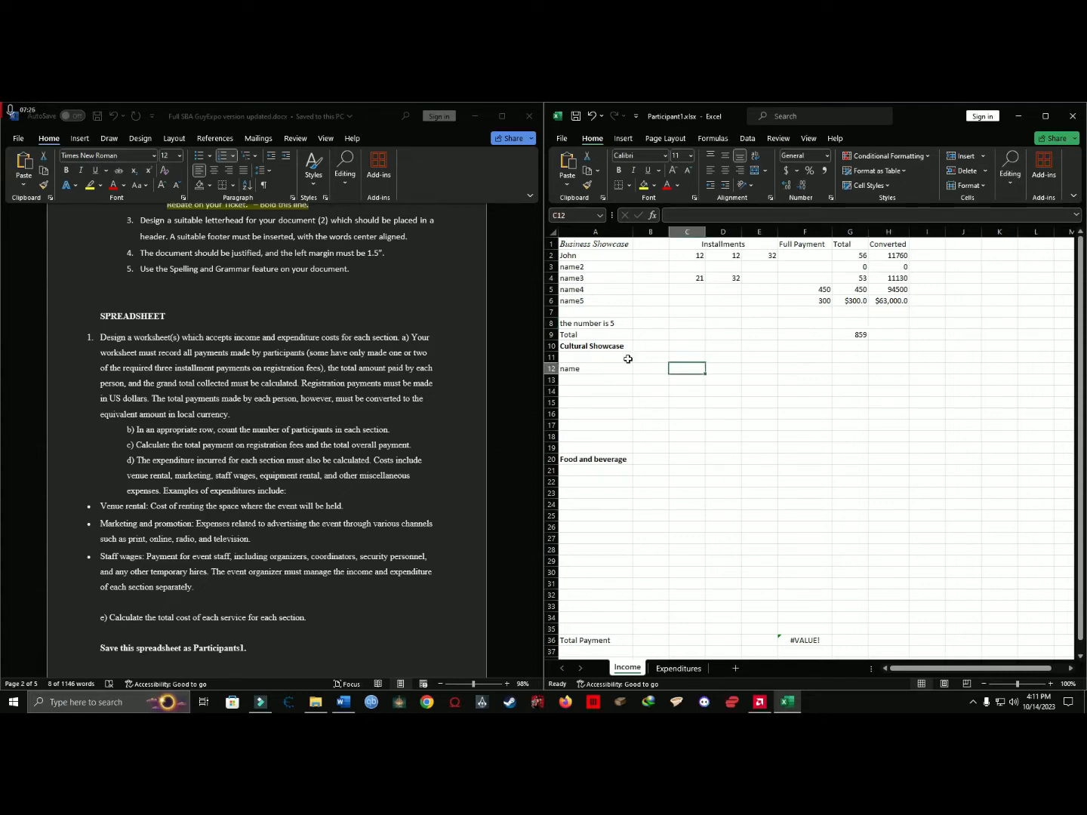
{"action": "double_click", "coordinate": [587, 325]}
{"action": "left_click", "coordinate": [579, 368]}
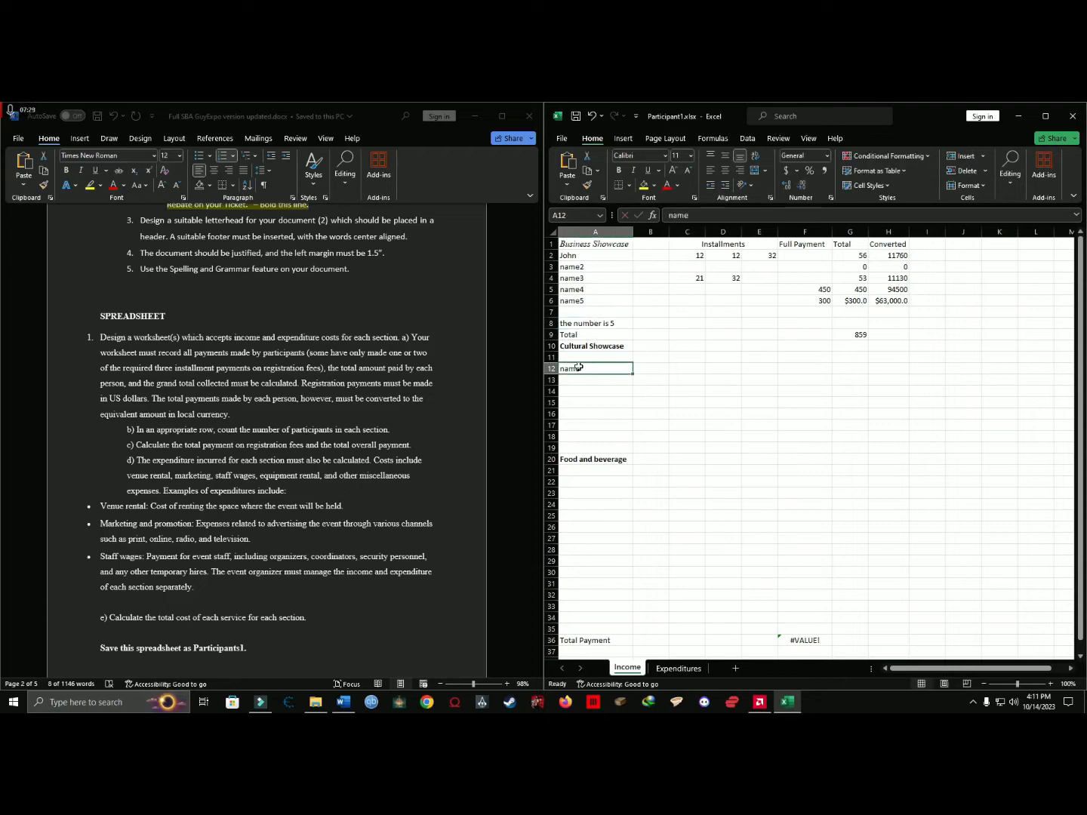
Review the Business Showcase participant names in column A and the row that holds the participant count.
{"action": "left_click_drag", "start_coordinate": [596, 232], "coordinate": [962, 245]}
{"action": "left_click", "coordinate": [593, 265]}
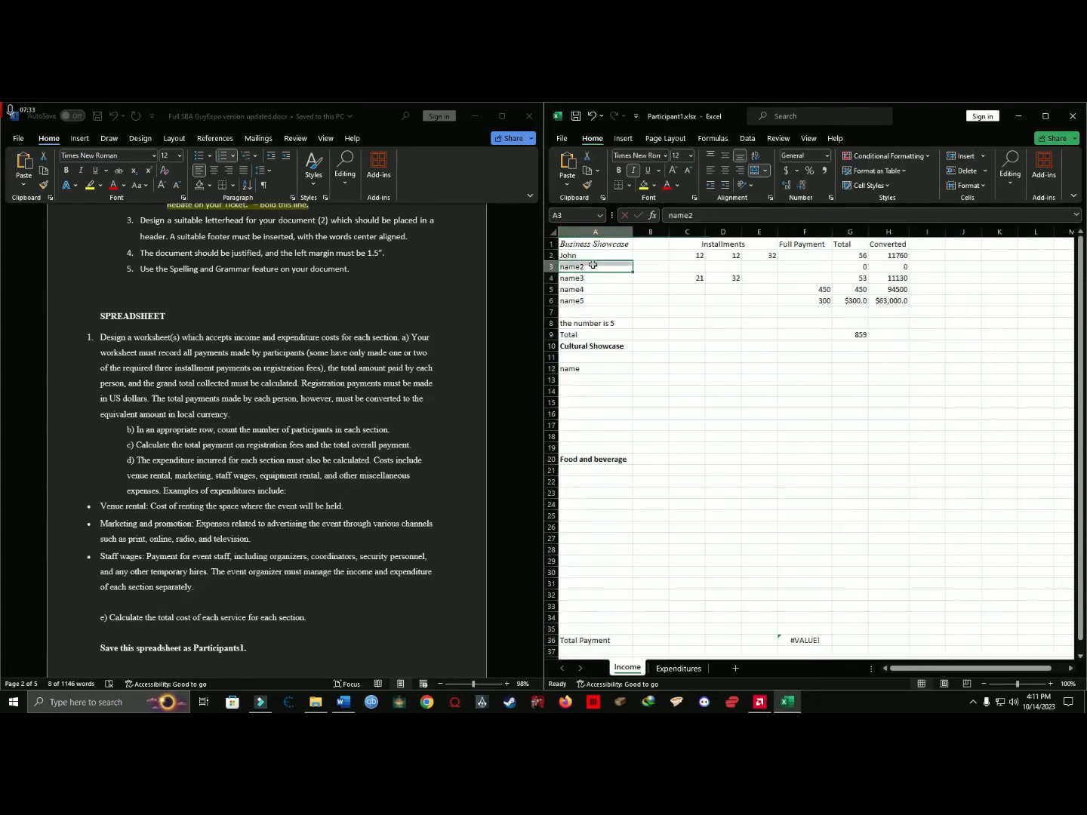
{"action": "left_click", "coordinate": [552, 323]}
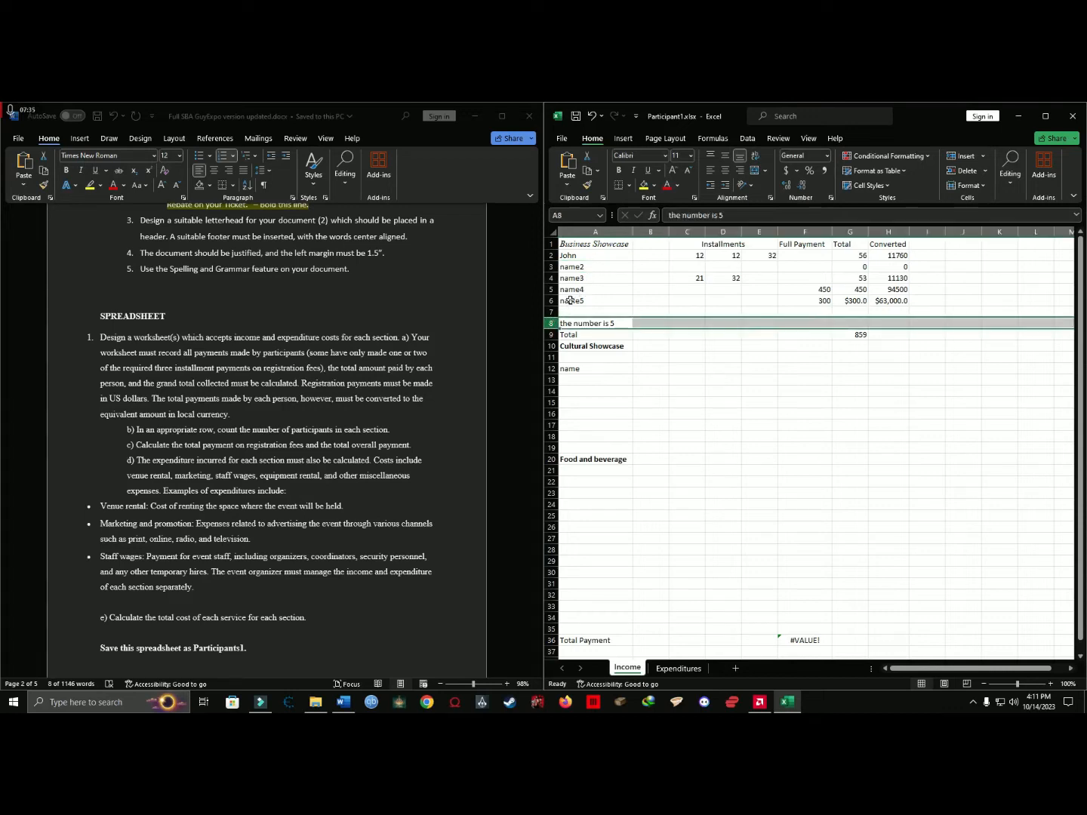
{"action": "left_click", "coordinate": [573, 301]}
{"action": "left_click", "coordinate": [589, 310]}
{"action": "left_click", "coordinate": [595, 298]}
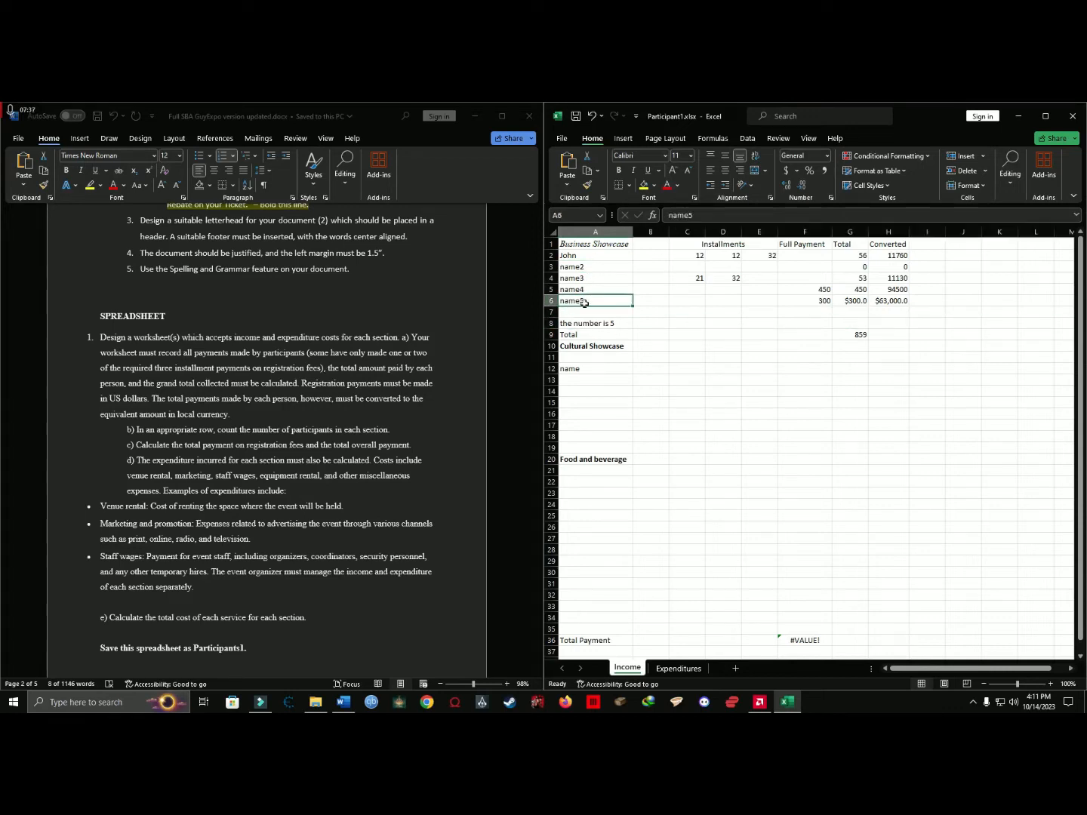
{"action": "left_click", "coordinate": [573, 311]}
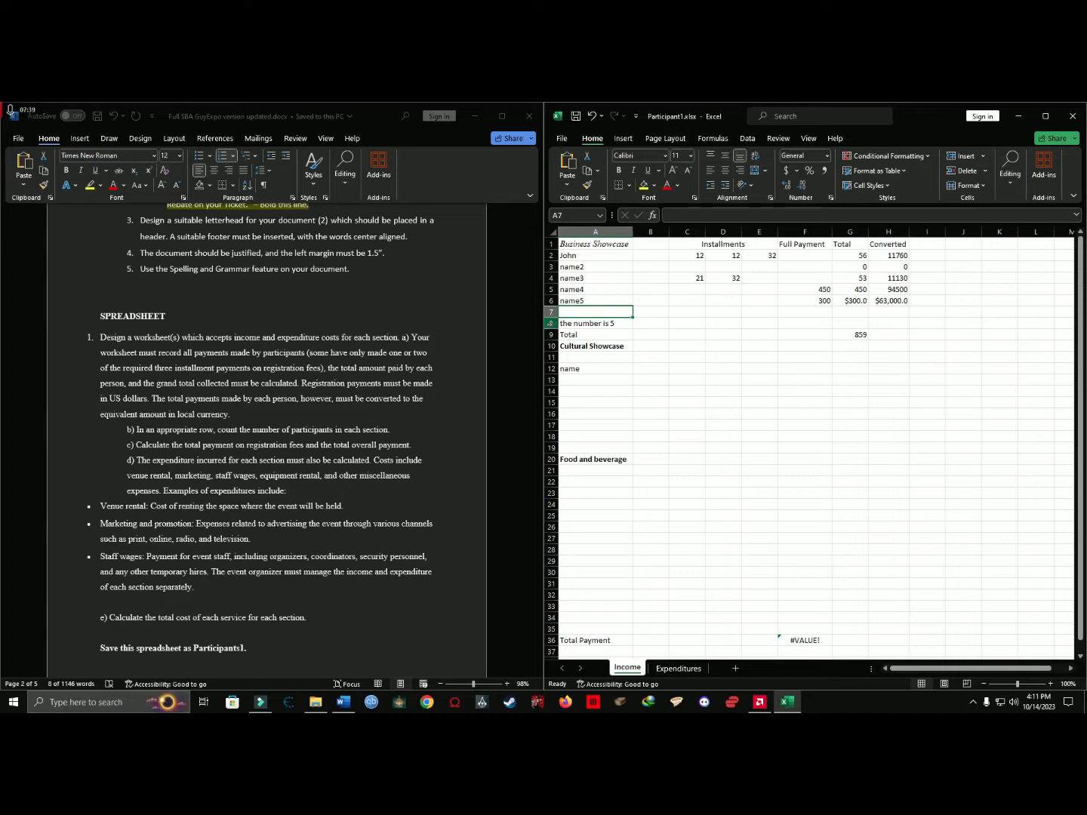
{"action": "left_click", "coordinate": [553, 324]}
{"action": "left_click", "coordinate": [582, 324]}
{"action": "left_click", "coordinate": [585, 337]}
{"action": "left_click", "coordinate": [590, 323]}
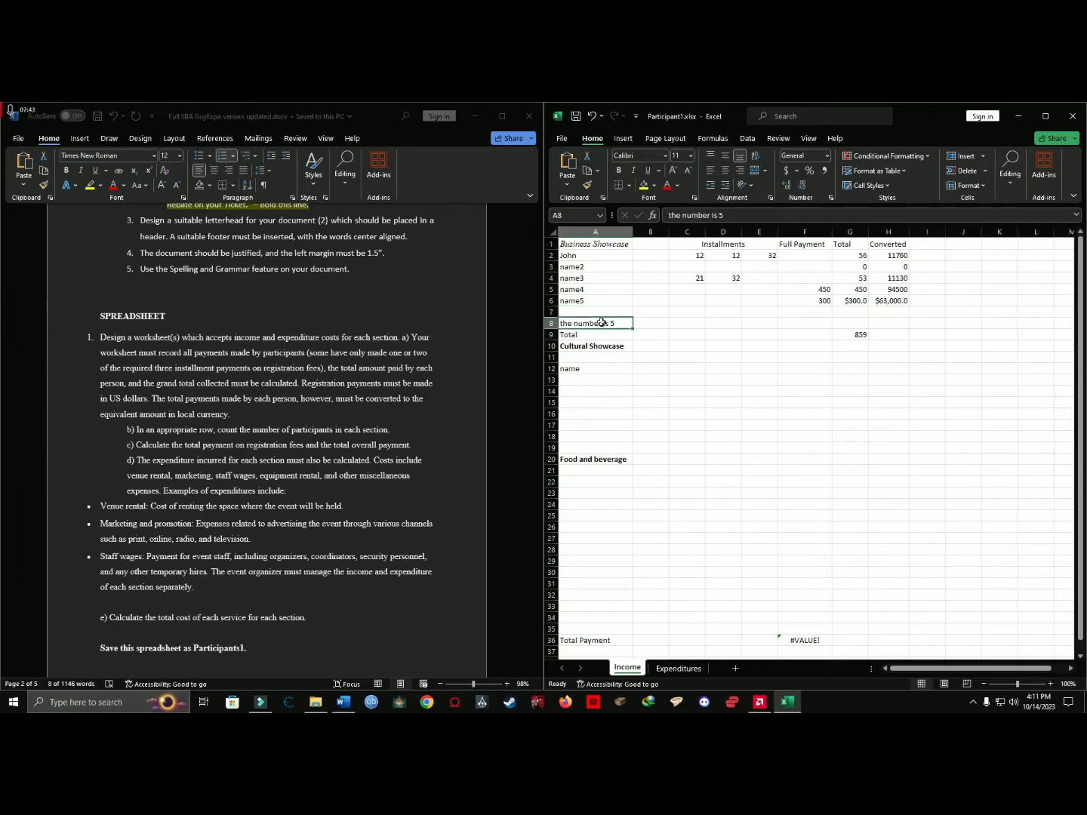
{"action": "key", "text": "BackSpace"}
{"action": "type", "text": "="}
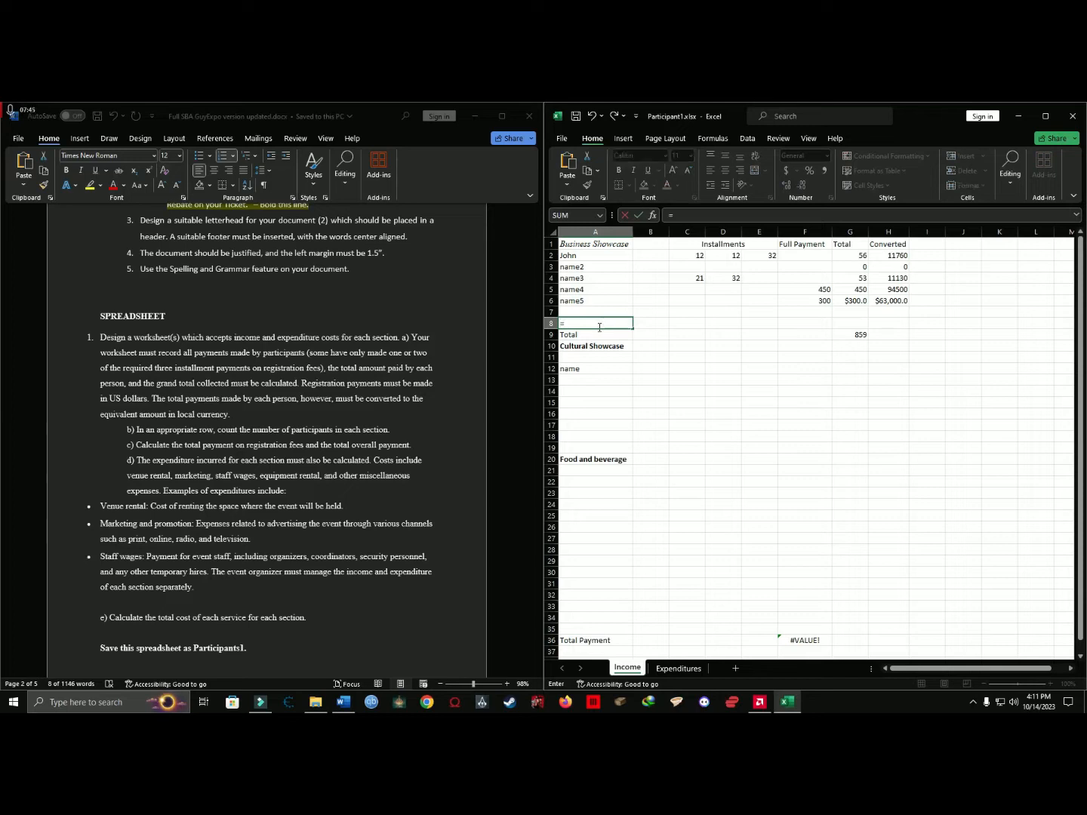
{"action": "type", "text": "cou"}
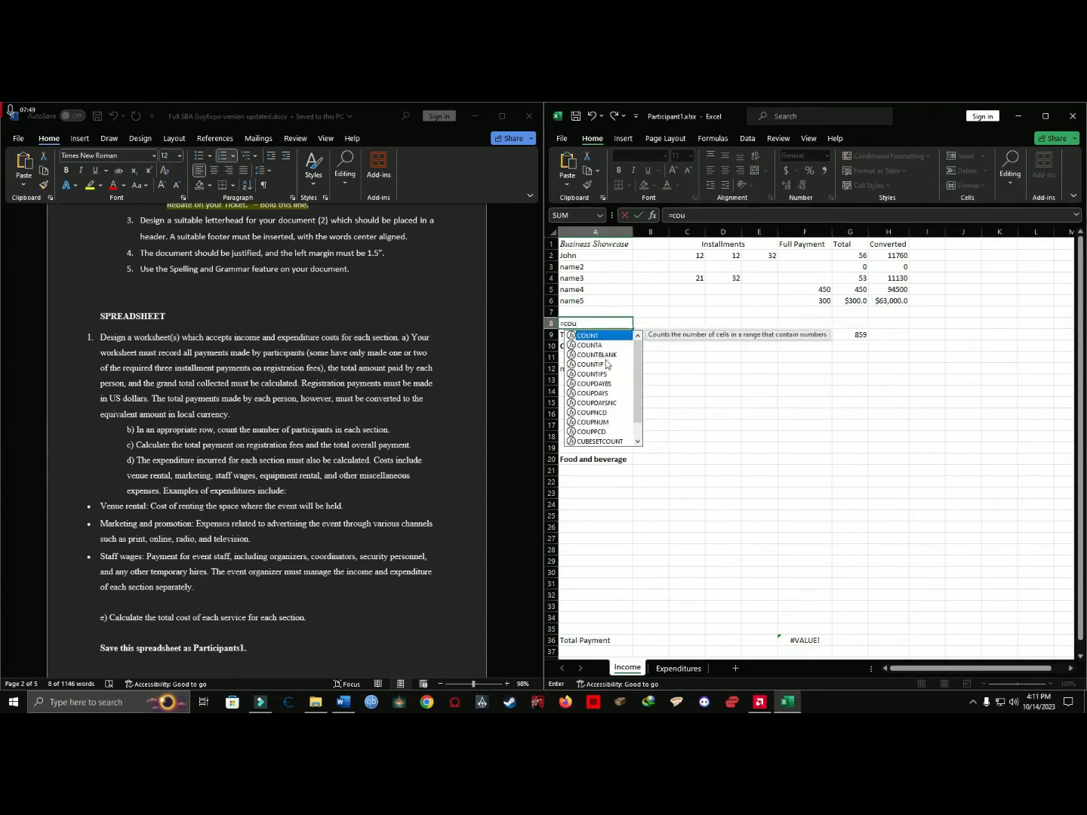
{"action": "key", "text": "Escape"}
{"action": "key", "text": "Escape"}
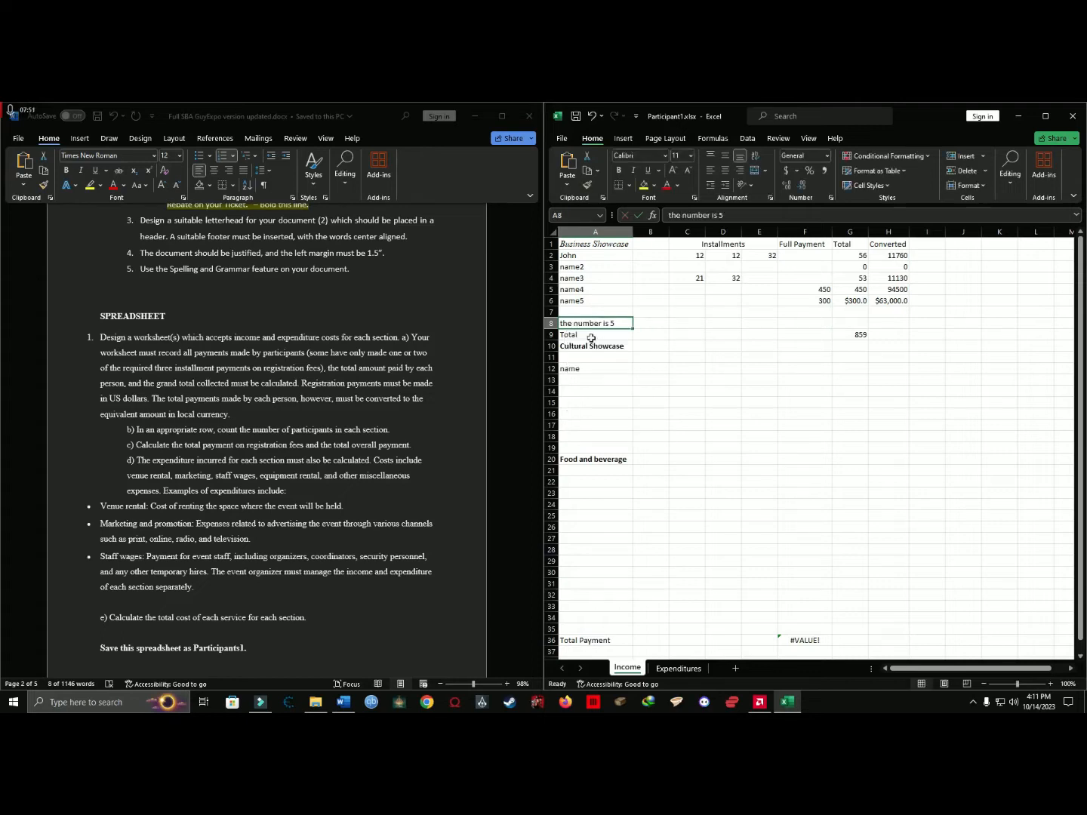
Read requirement c on total registration fees and overall payment, and review the Business Showcase Total row.
{"action": "left_click", "coordinate": [610, 364]}
{"action": "left_click", "coordinate": [605, 323]}
{"action": "left_click", "coordinate": [140, 457]}
{"action": "left_click_drag", "start_coordinate": [126, 446], "coordinate": [411, 445]}
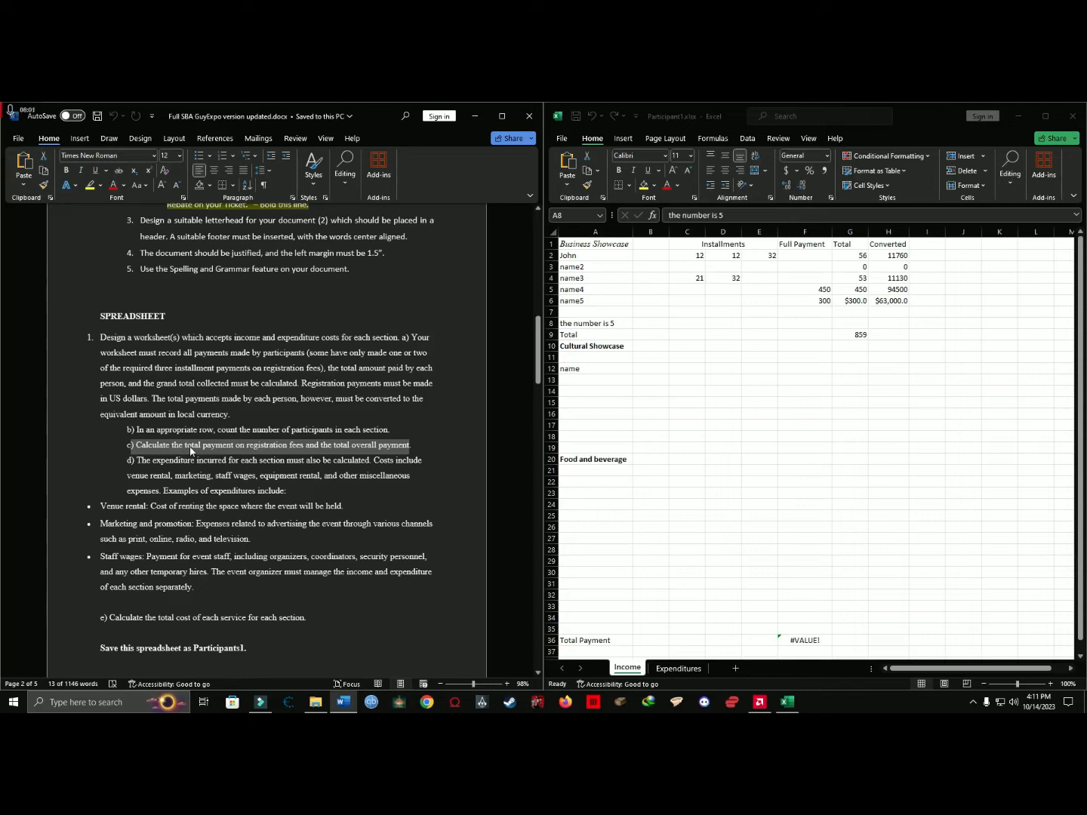
{"action": "left_click", "coordinate": [574, 334]}
{"action": "left_click_drag", "start_coordinate": [604, 331], "coordinate": [572, 338]}
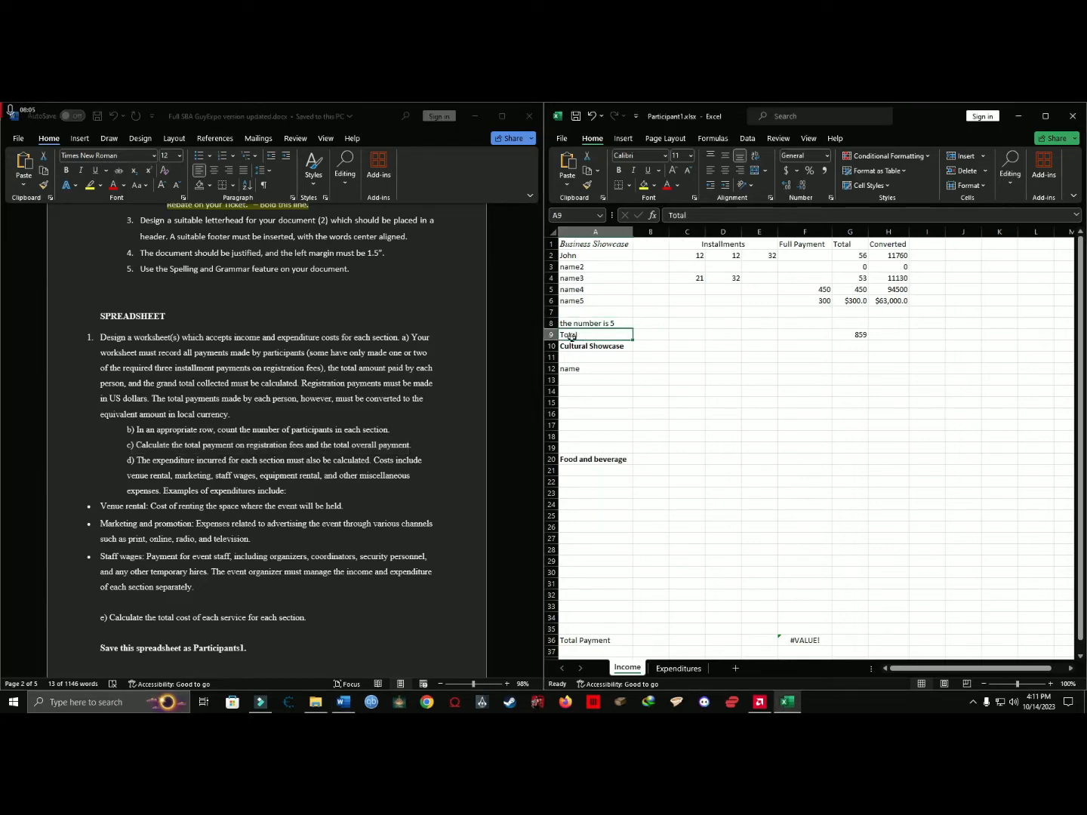
{"action": "left_click", "coordinate": [577, 350]}
{"action": "left_click", "coordinate": [586, 334]}
{"action": "left_click_drag", "start_coordinate": [650, 332], "coordinate": [1061, 335]}
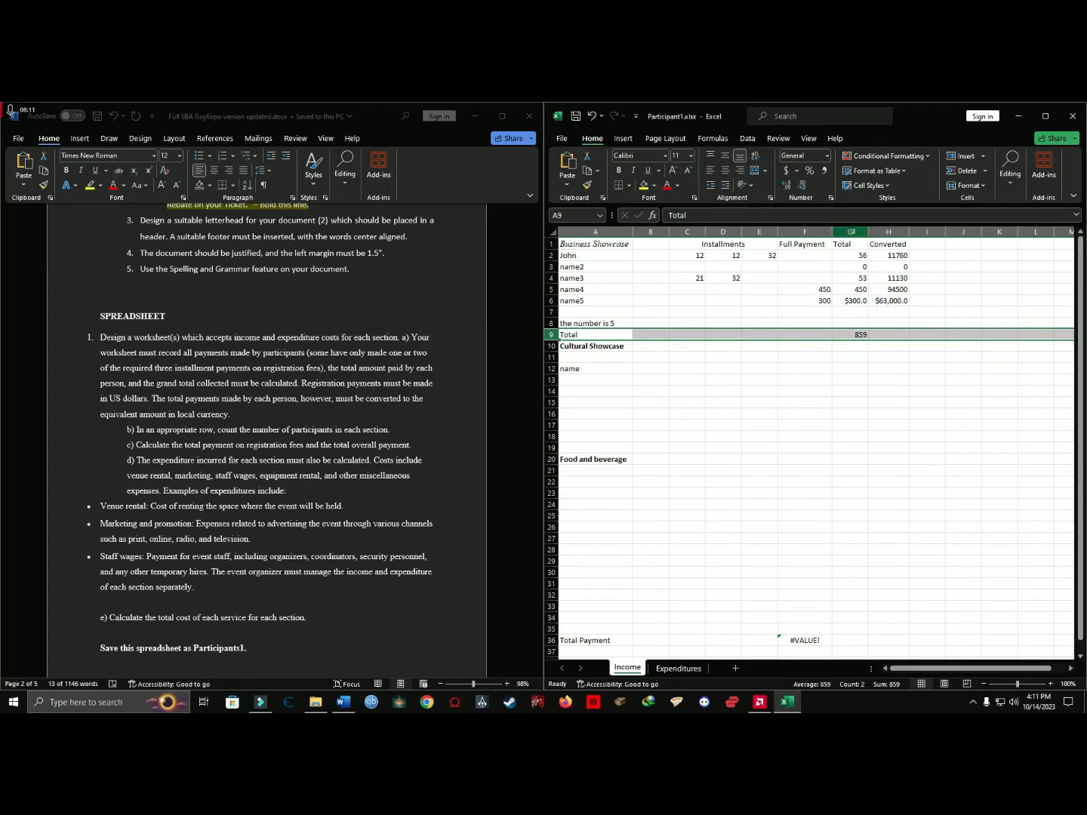
Examine the grand total formula in G9 against the individual totals in G6, G5 and G2, and check H9 and F9.
{"action": "left_click", "coordinate": [858, 333]}
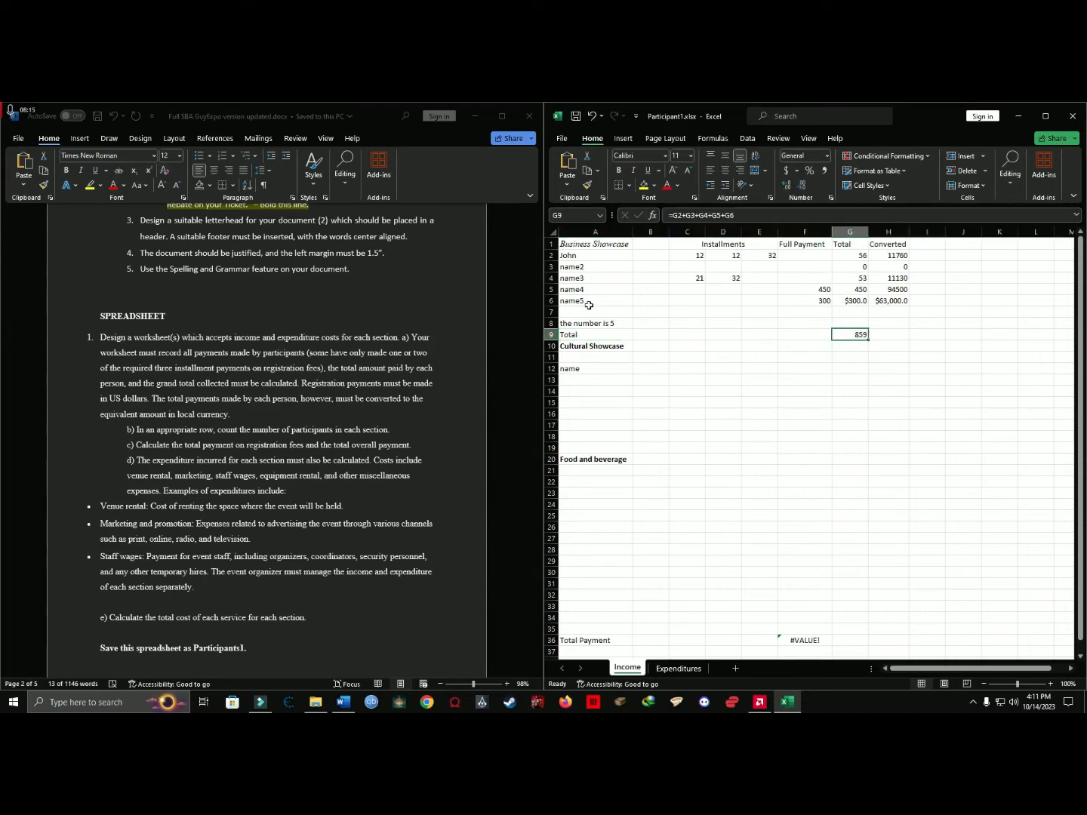
{"action": "left_click", "coordinate": [857, 301]}
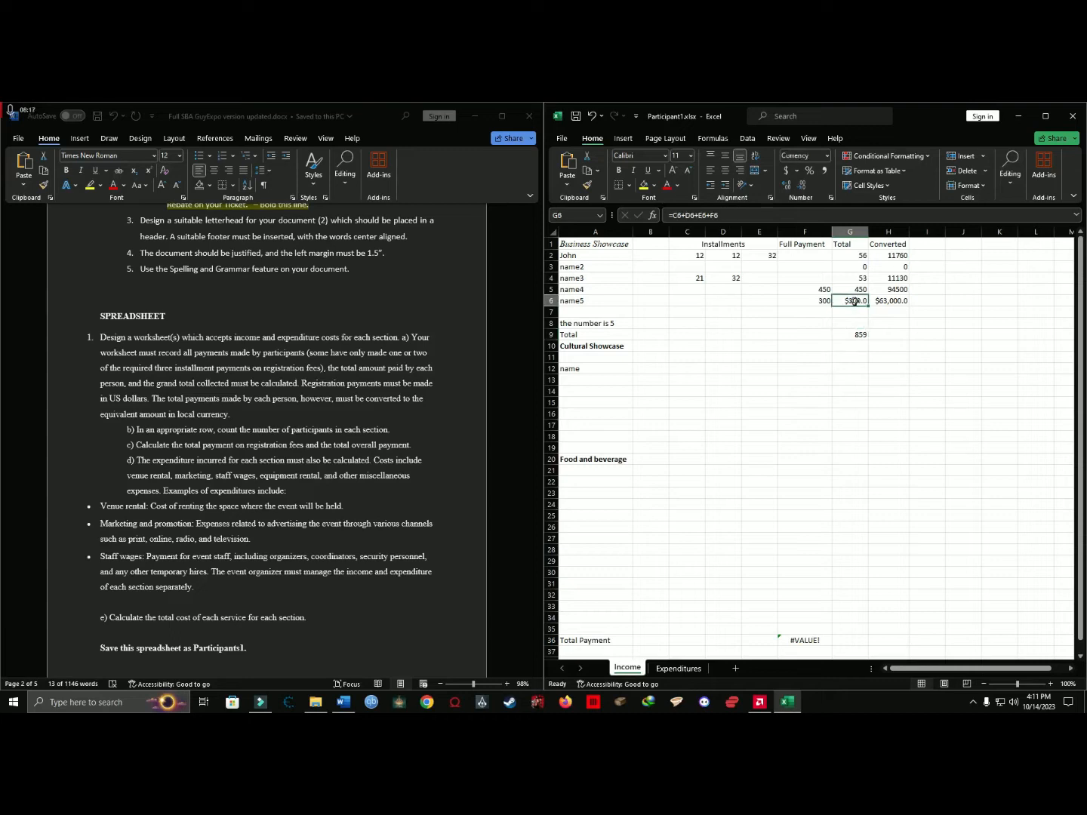
{"action": "left_click", "coordinate": [856, 288]}
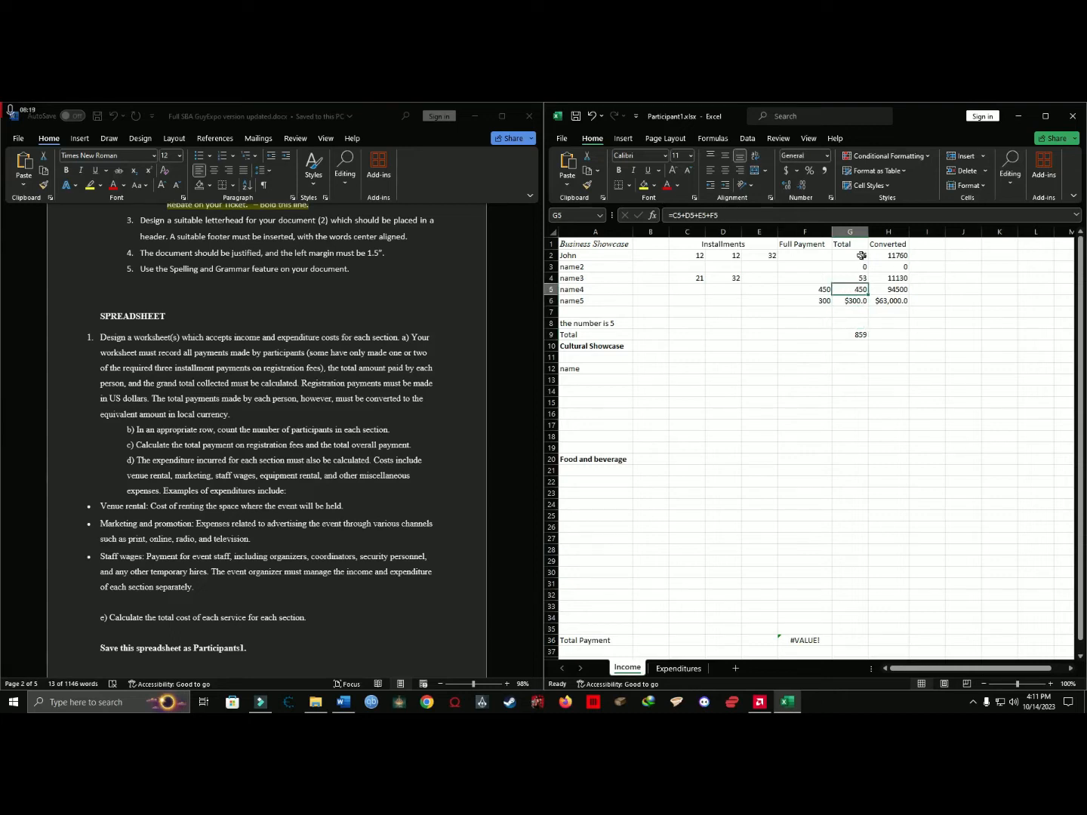
{"action": "left_click", "coordinate": [862, 255]}
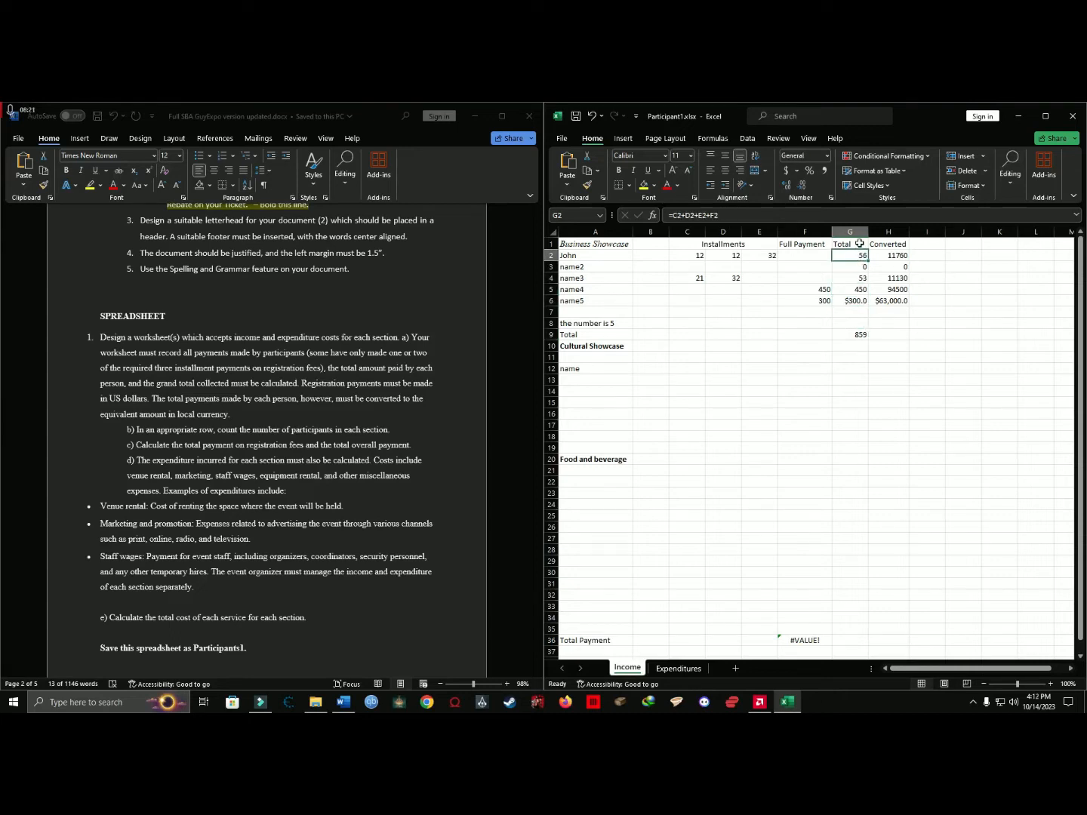
{"action": "left_click", "coordinate": [551, 334]}
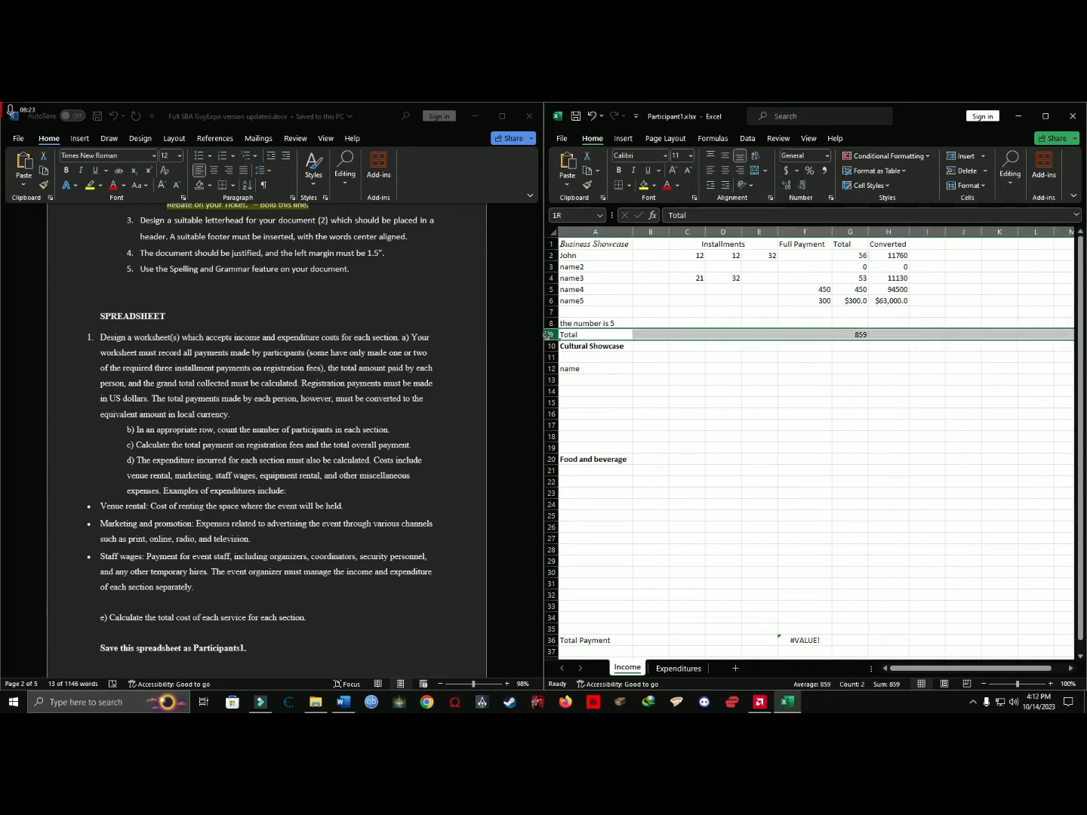
{"action": "left_click", "coordinate": [859, 334]}
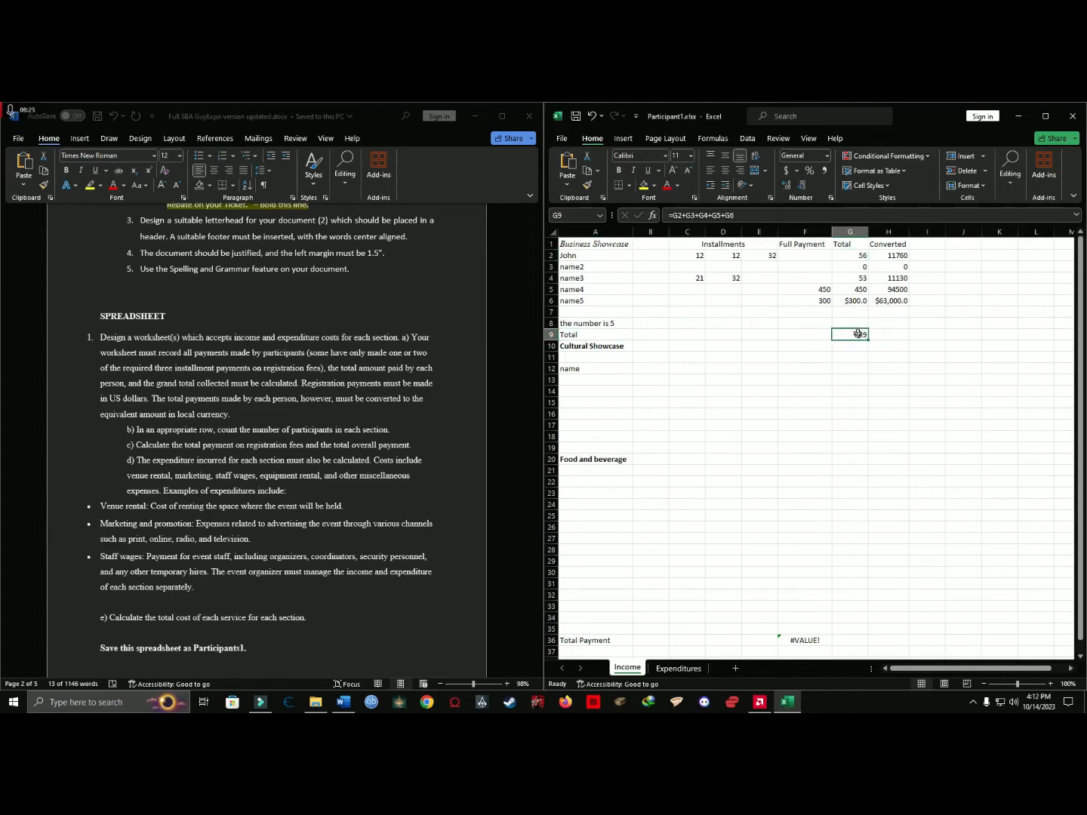
{"action": "left_click", "coordinate": [889, 335]}
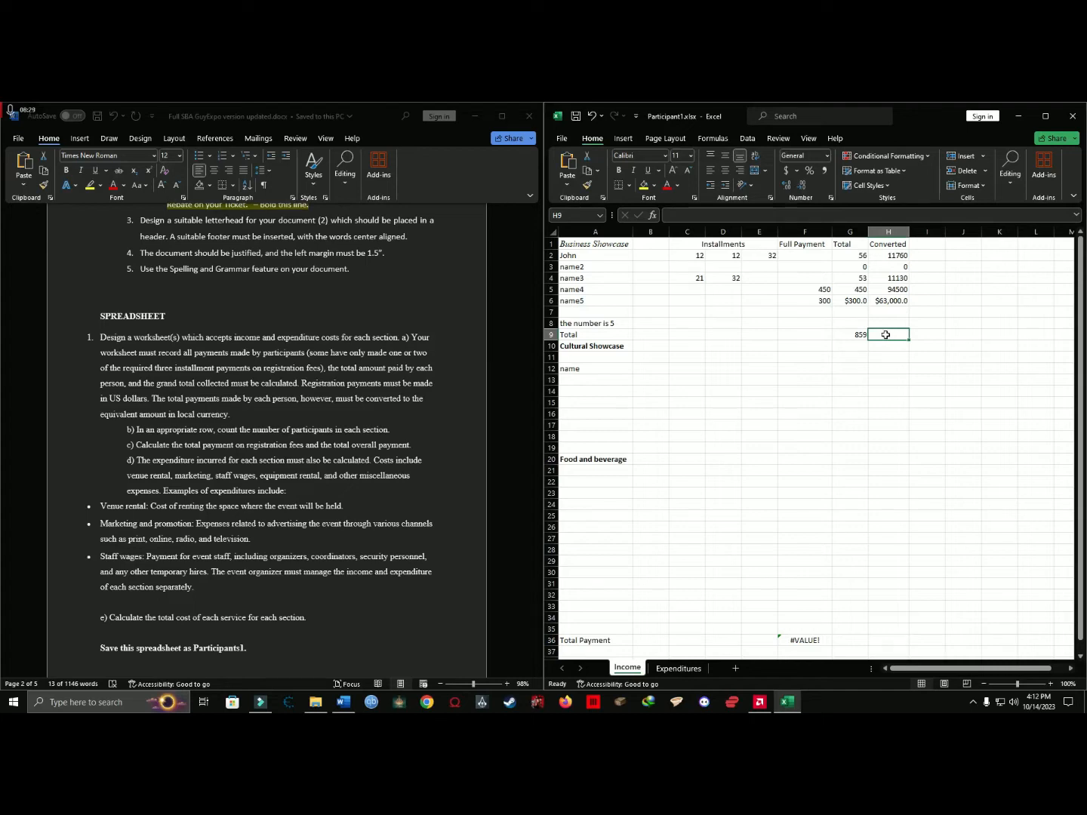
{"action": "left_click", "coordinate": [816, 333]}
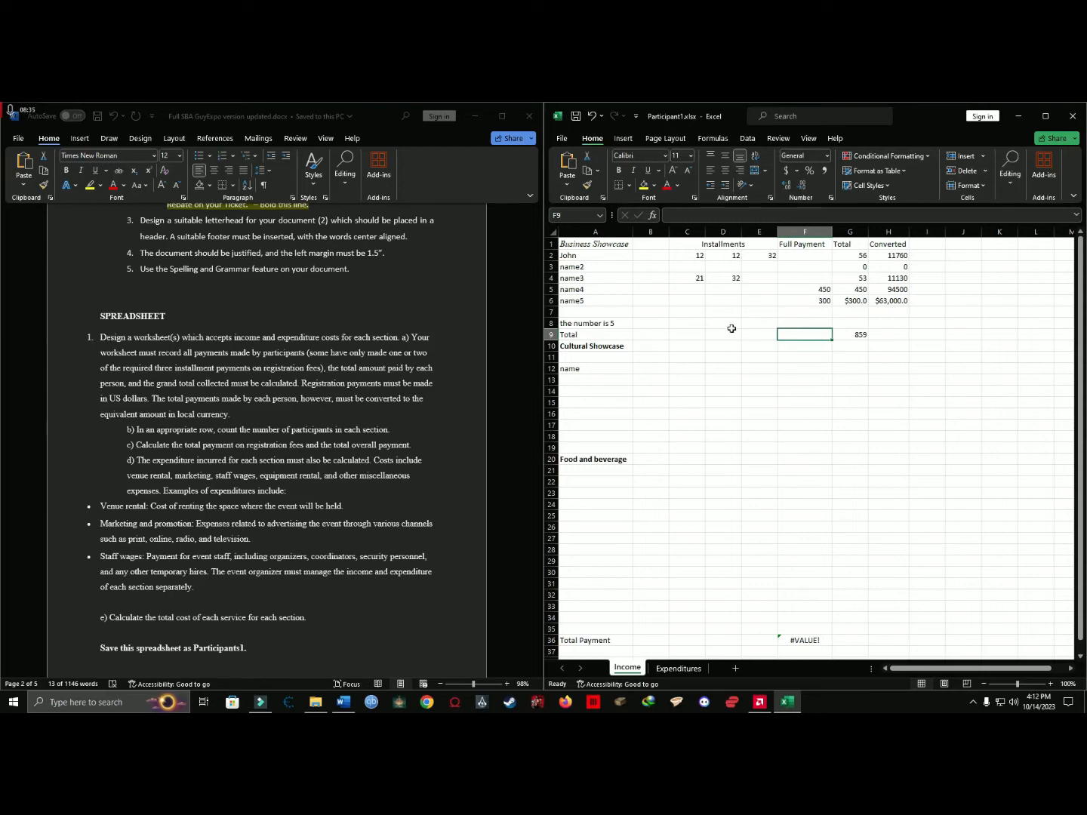
Merge and center C9:E9 in the Business Showcase Total row, and undo the merge.
{"action": "left_click", "coordinate": [688, 335]}
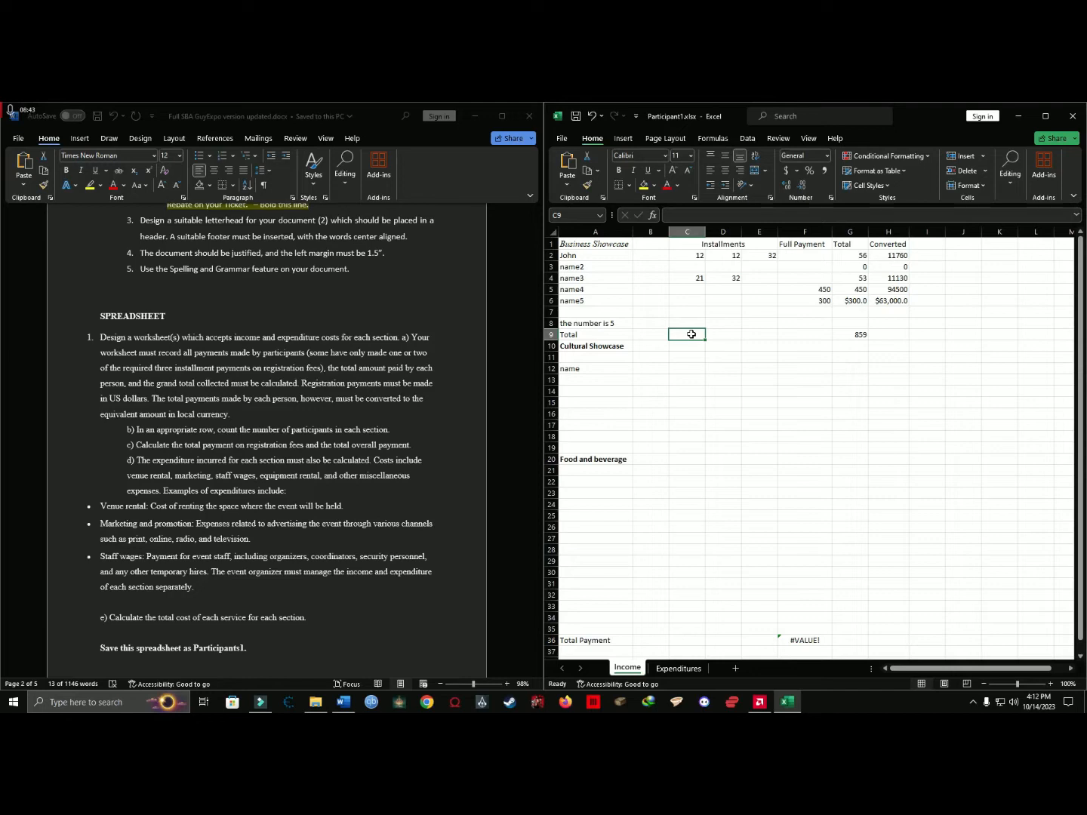
{"action": "left_click_drag", "start_coordinate": [691, 333], "coordinate": [761, 334]}
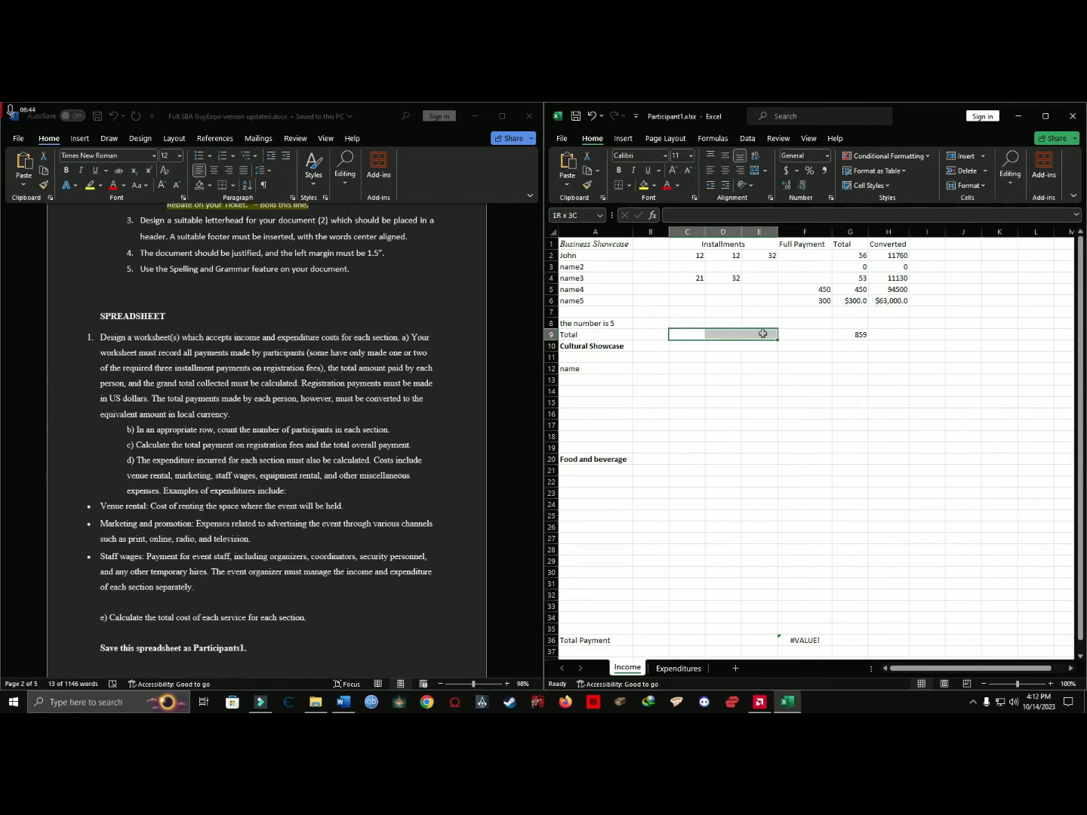
{"action": "left_click", "coordinate": [754, 171]}
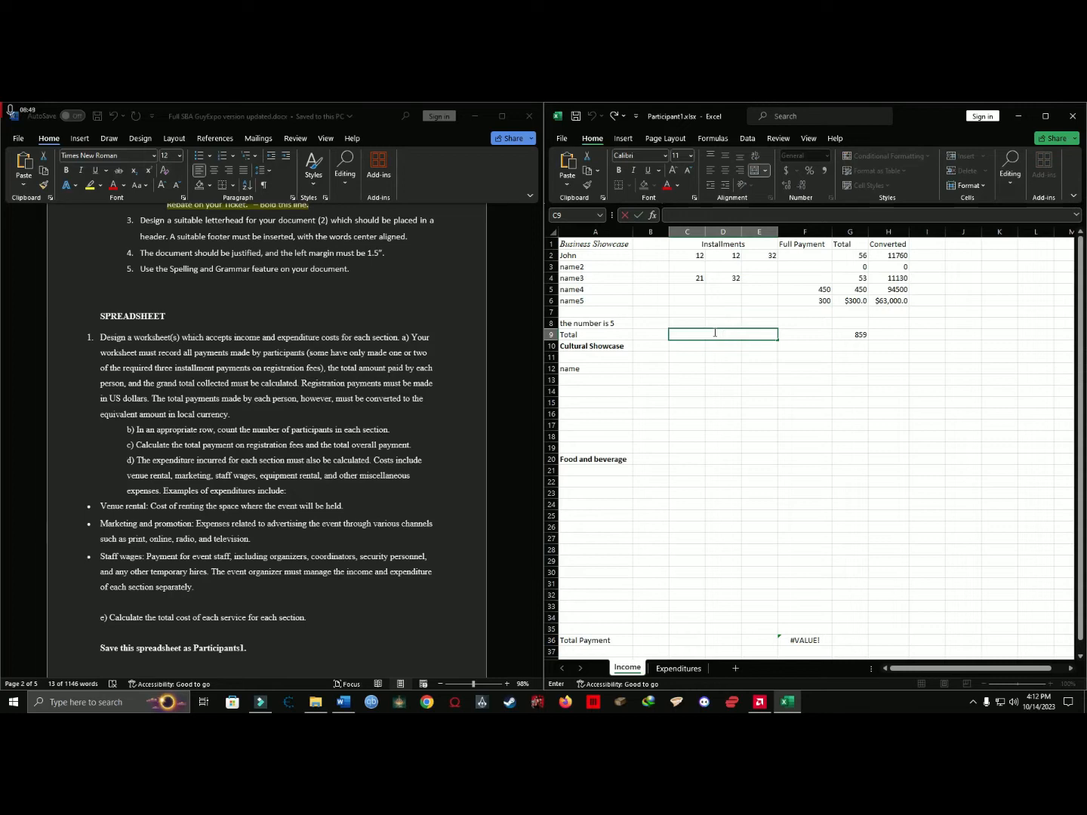
{"action": "key", "text": "Escape"}
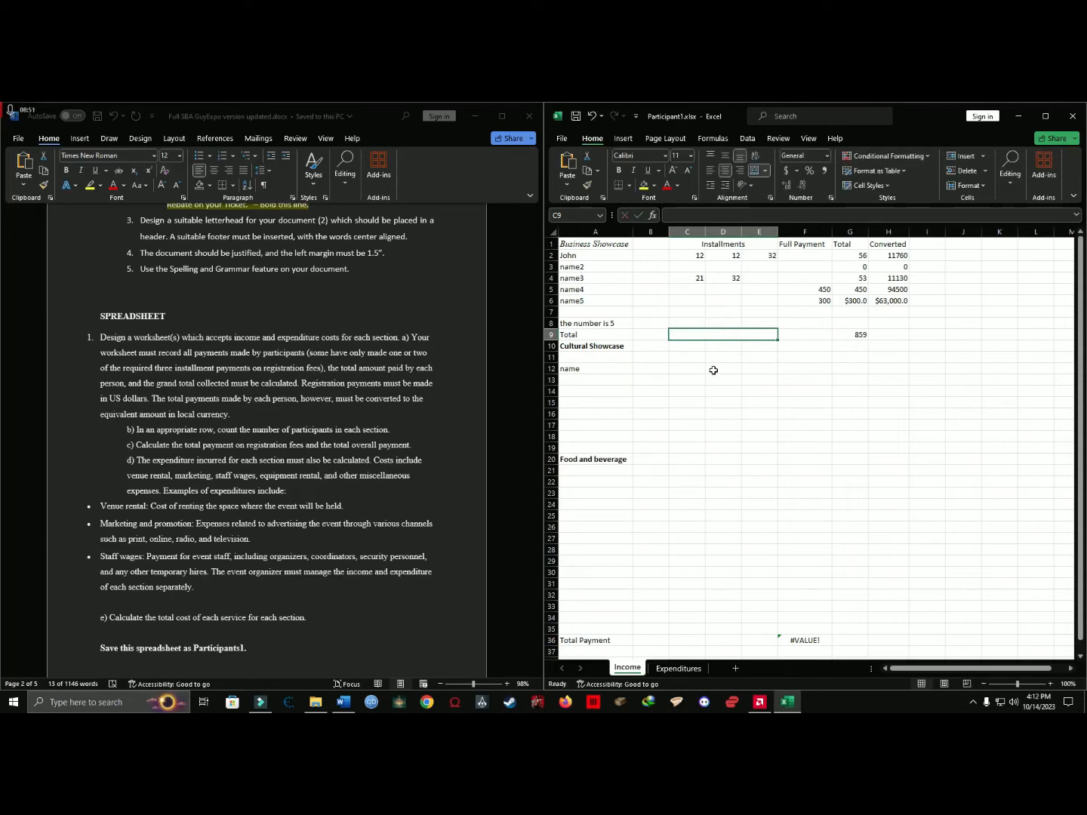
{"action": "key", "text": "ctrl+z"}
{"action": "mouse_move", "coordinate": [758, 338]}
{"action": "left_mouse_down"}
{"action": "mouse_move", "coordinate": [679, 323]}
{"action": "mouse_move", "coordinate": [696, 335]}
{"action": "mouse_move", "coordinate": [783, 334]}
{"action": "mouse_move", "coordinate": [737, 334]}
{"action": "mouse_move", "coordinate": [756, 334]}
{"action": "left_mouse_up"}
{"action": "left_click", "coordinate": [653, 470]}
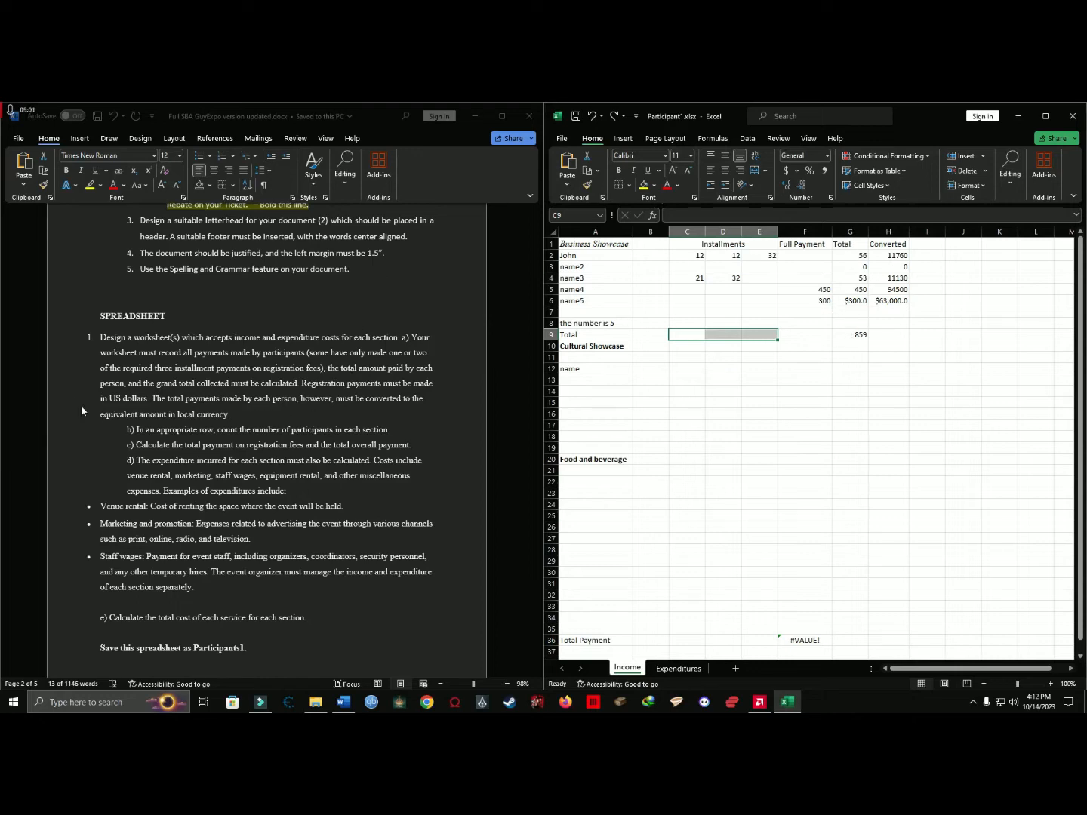
Read requirement d on the expenditure incurred for each section and open the Expenditures sheet.
{"action": "left_click", "coordinate": [179, 479]}
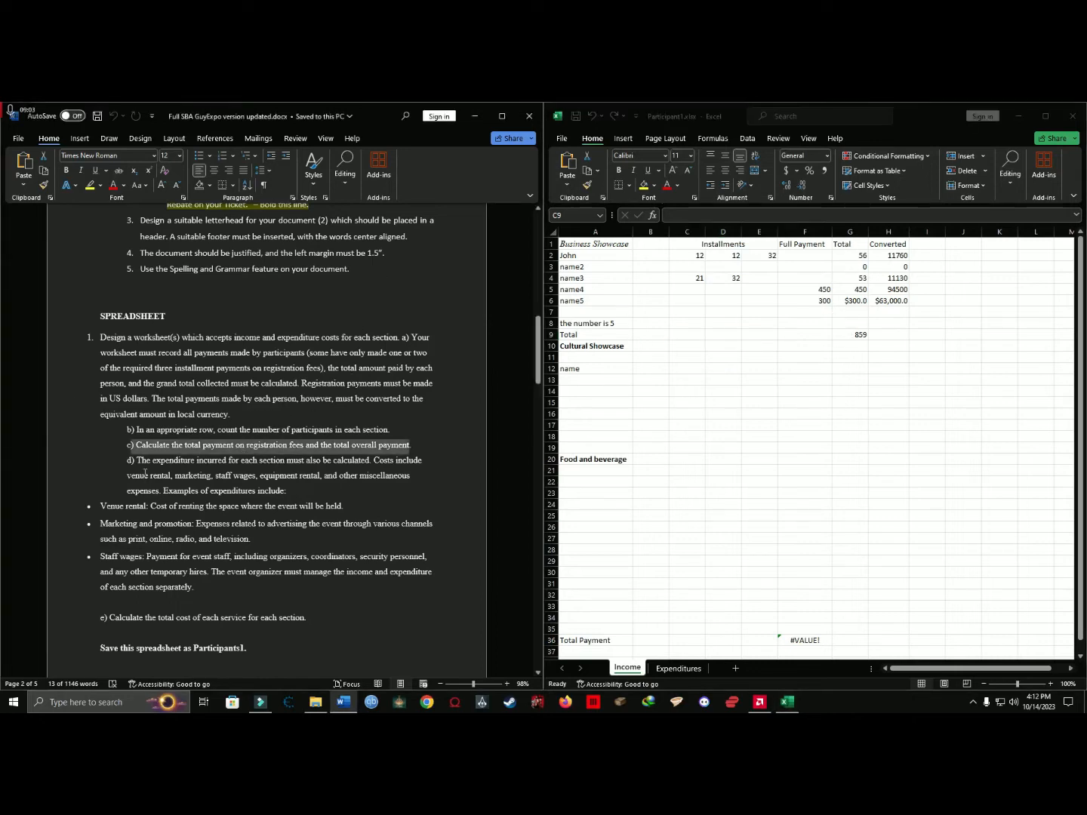
{"action": "left_click_drag", "start_coordinate": [152, 463], "coordinate": [288, 492]}
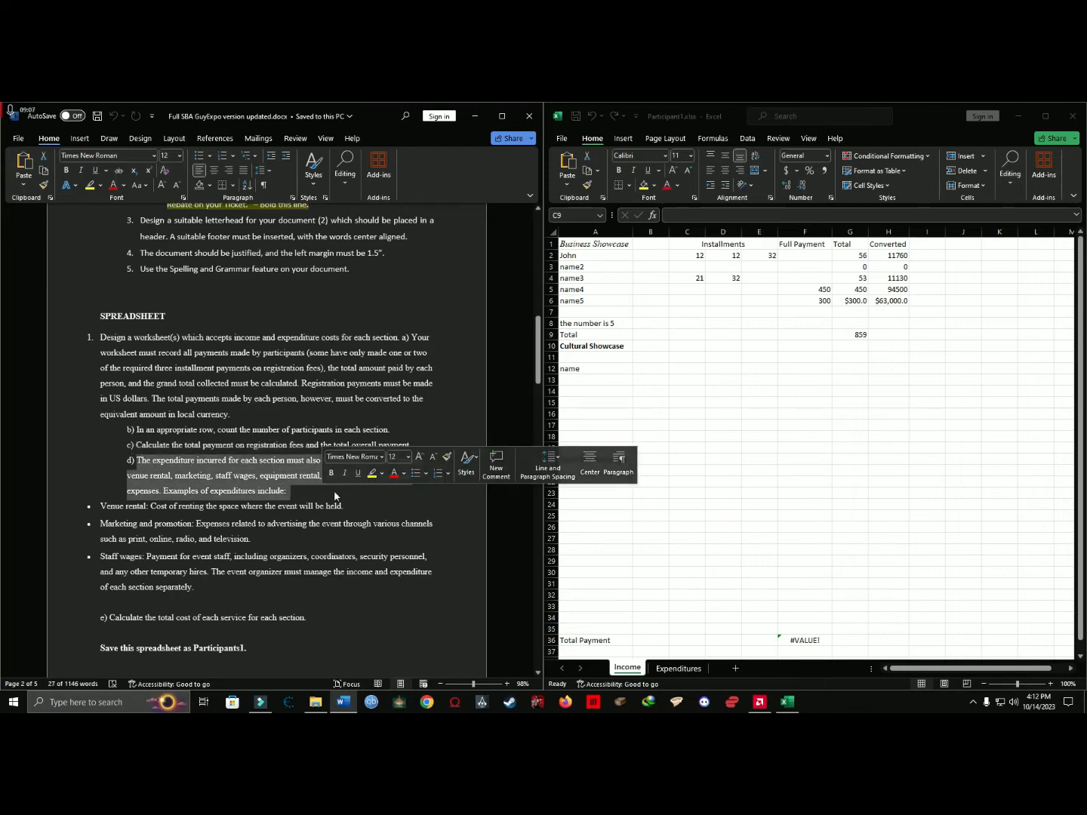
{"action": "left_click", "coordinate": [167, 460]}
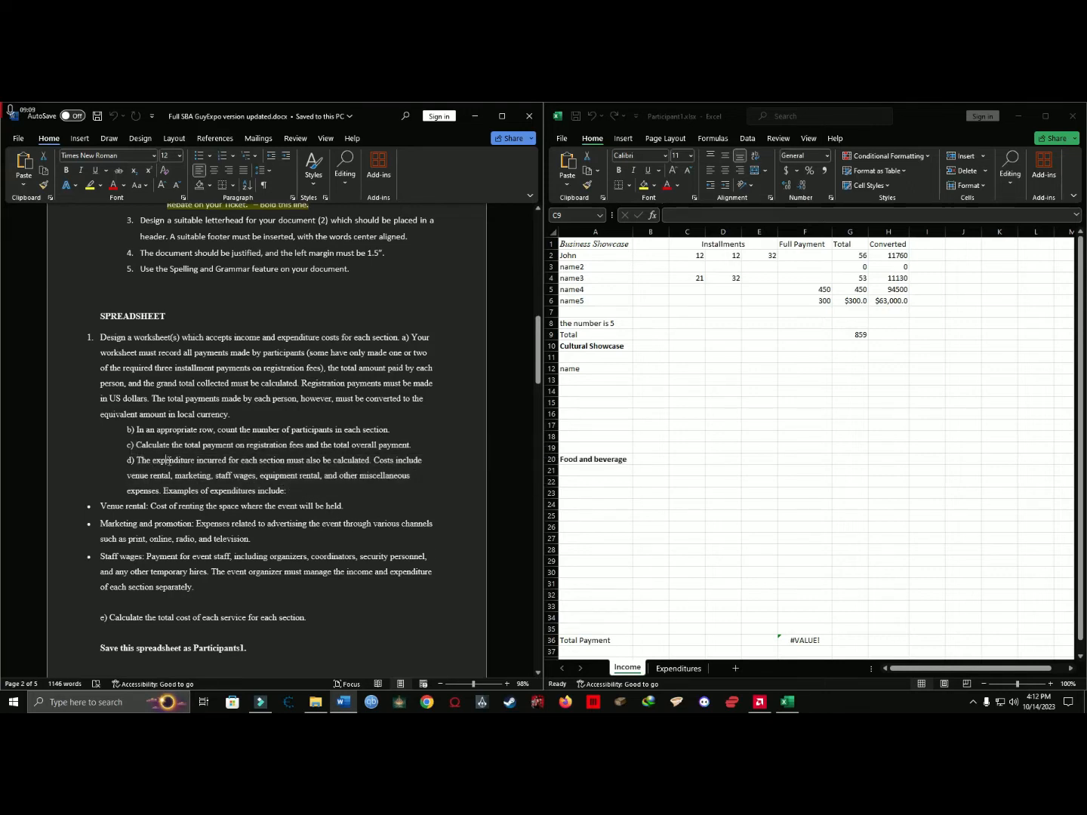
{"action": "left_click", "coordinate": [674, 673]}
{"action": "left_click", "coordinate": [676, 669]}
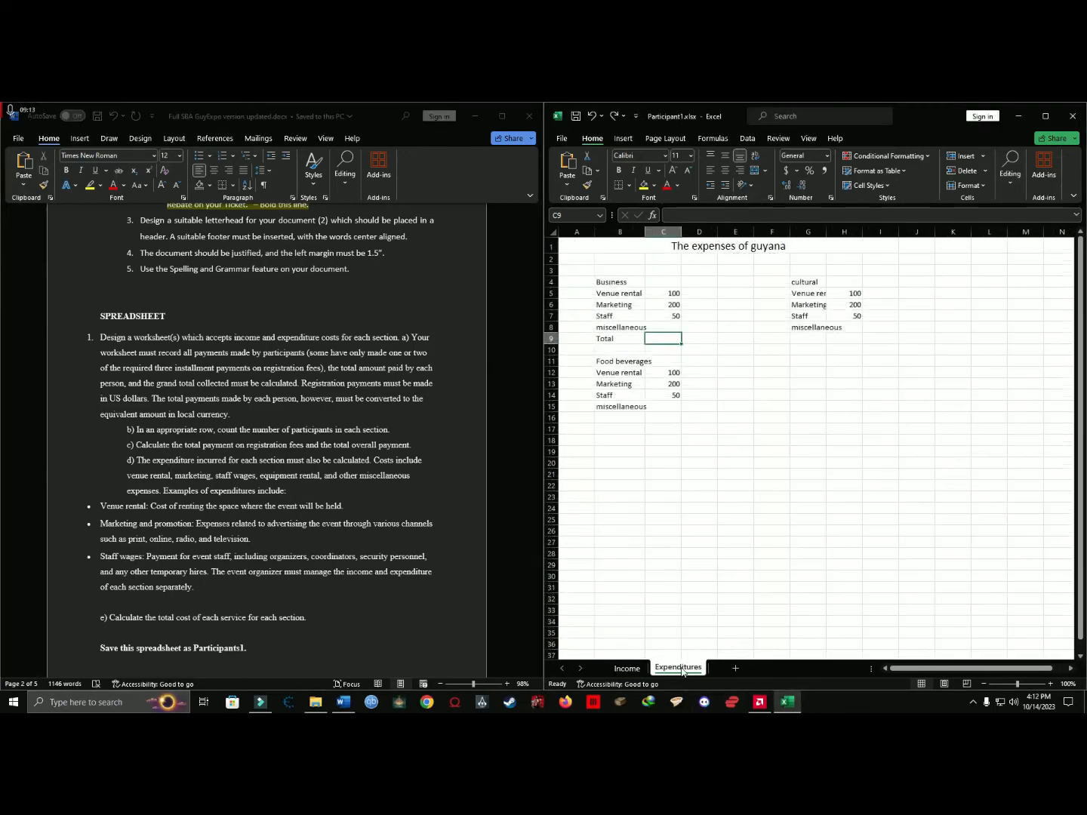
Return to the Income sheet and look over its sections down to the Total Payment row.
{"action": "left_click", "coordinate": [628, 669]}
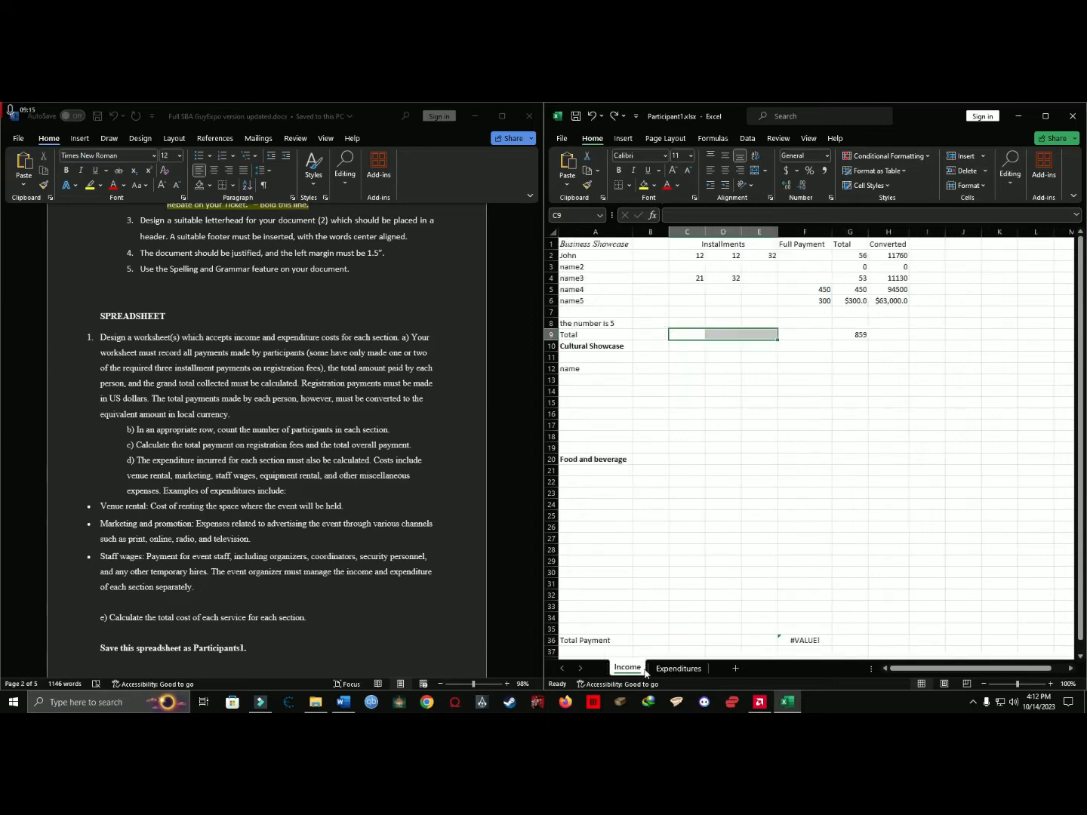
{"action": "scroll", "coordinate": [698, 392], "scroll_direction": "down", "scroll_amount": 3}
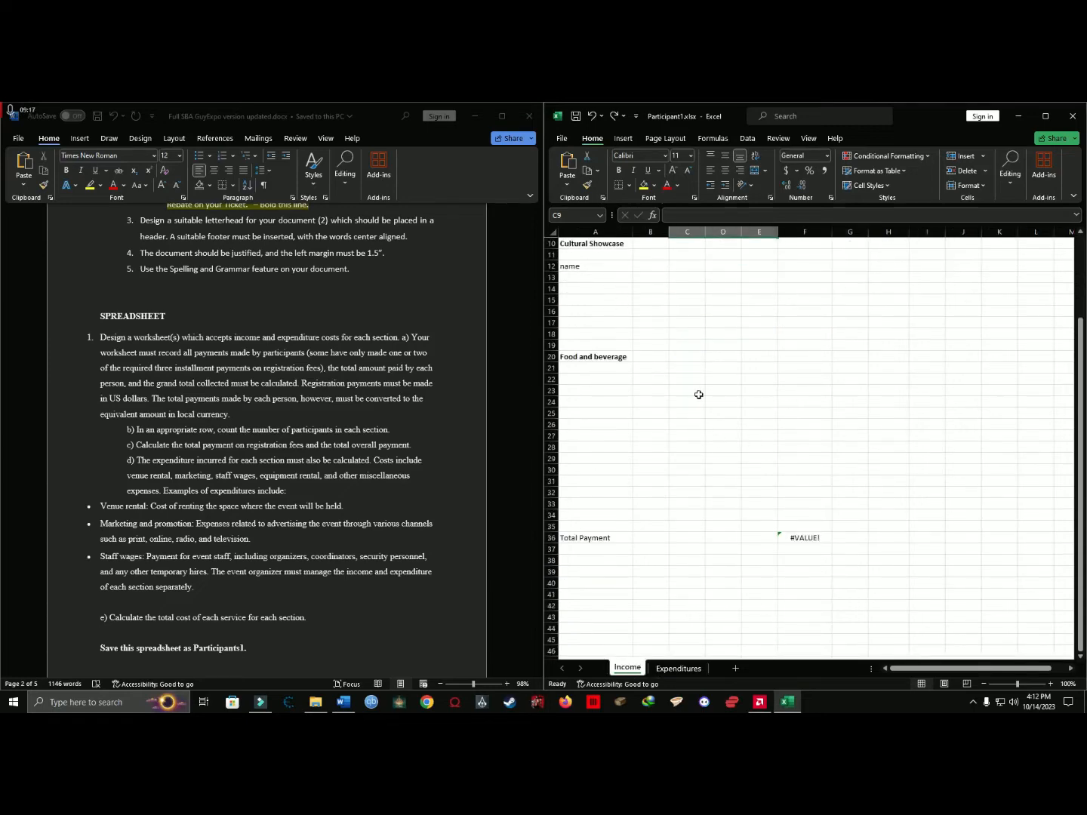
{"action": "scroll", "coordinate": [707, 385], "scroll_direction": "up", "scroll_amount": 3}
{"action": "scroll", "coordinate": [707, 385], "scroll_direction": "down", "scroll_amount": 2}
{"action": "scroll", "coordinate": [676, 432], "scroll_direction": "up", "scroll_amount": 2}
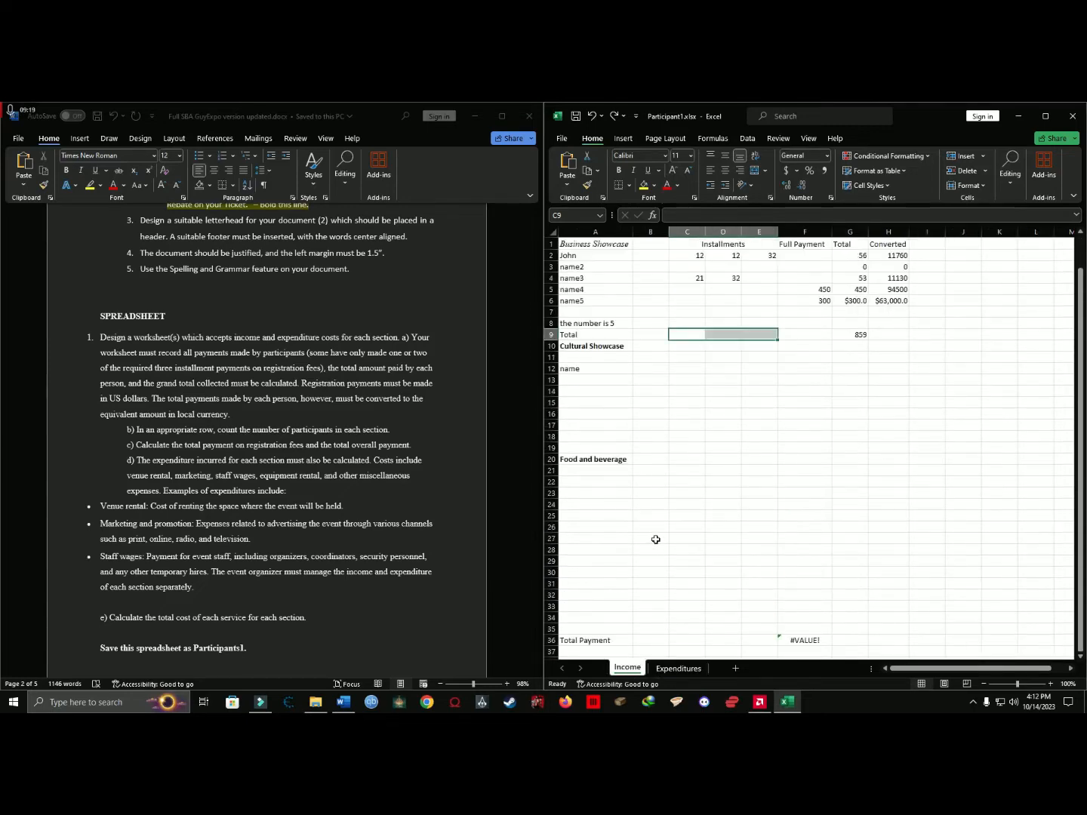
Review the Business expense block on the Expenditures sheet against the cost items listed in requirement d.
{"action": "left_click", "coordinate": [679, 670]}
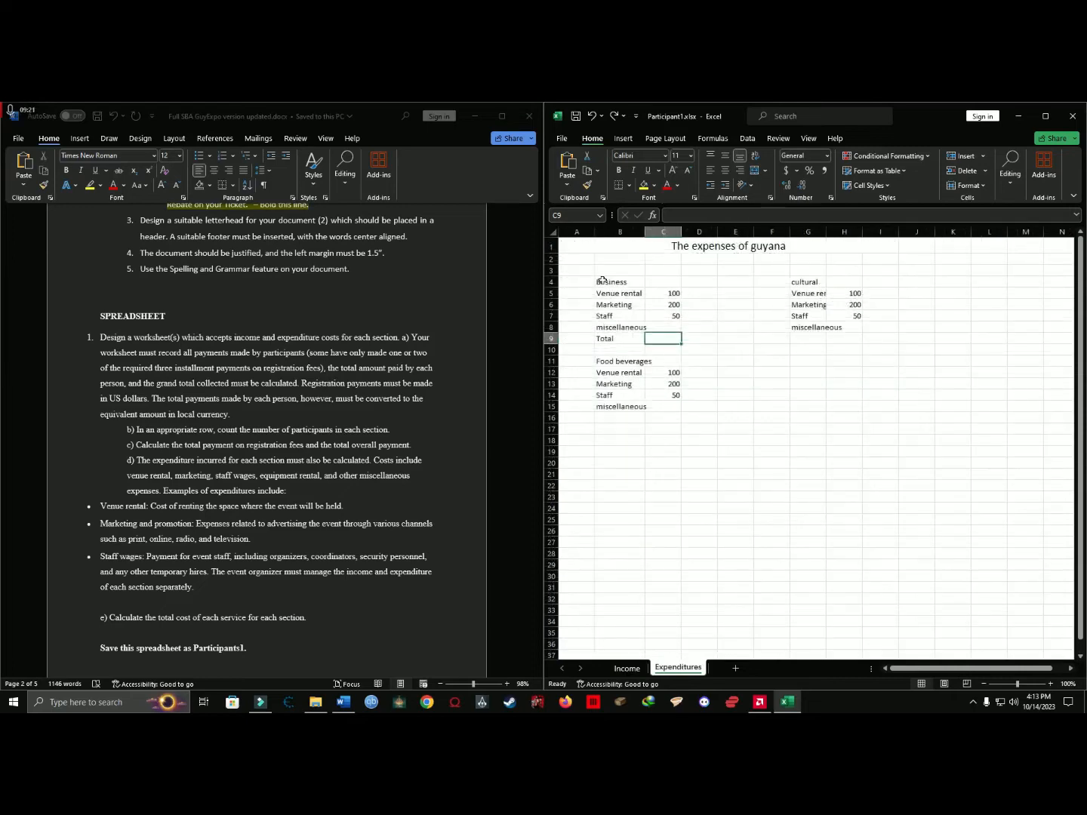
{"action": "left_click_drag", "start_coordinate": [604, 282], "coordinate": [658, 330]}
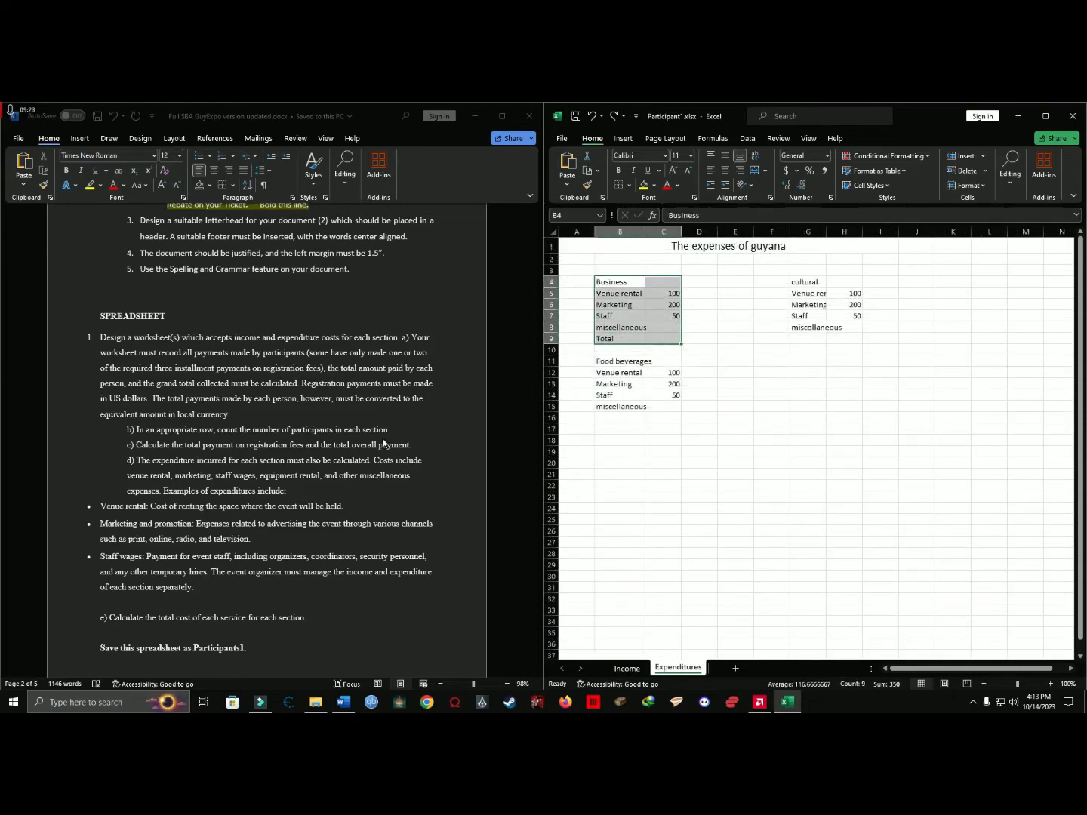
{"action": "left_click", "coordinate": [144, 474]}
{"action": "scroll", "coordinate": [143, 474], "scroll_direction": "down", "scroll_amount": 1}
{"action": "left_click_drag", "start_coordinate": [151, 410], "coordinate": [381, 437]}
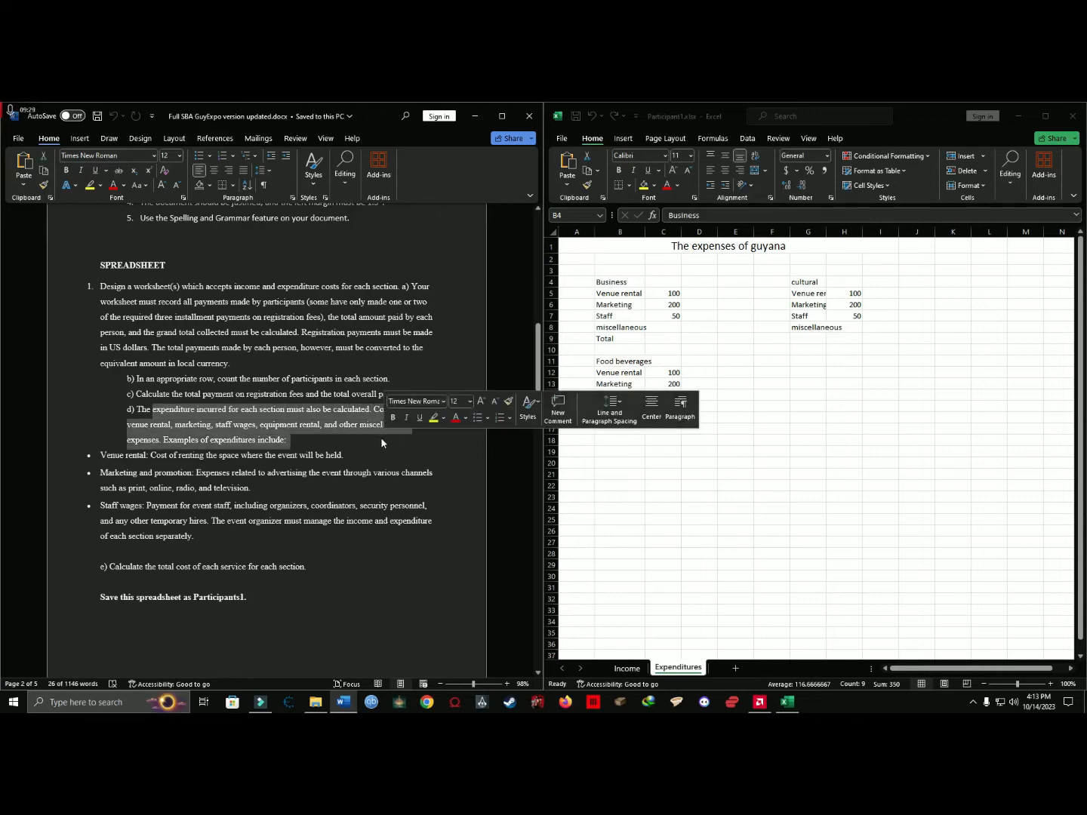
{"action": "left_click", "coordinate": [631, 282]}
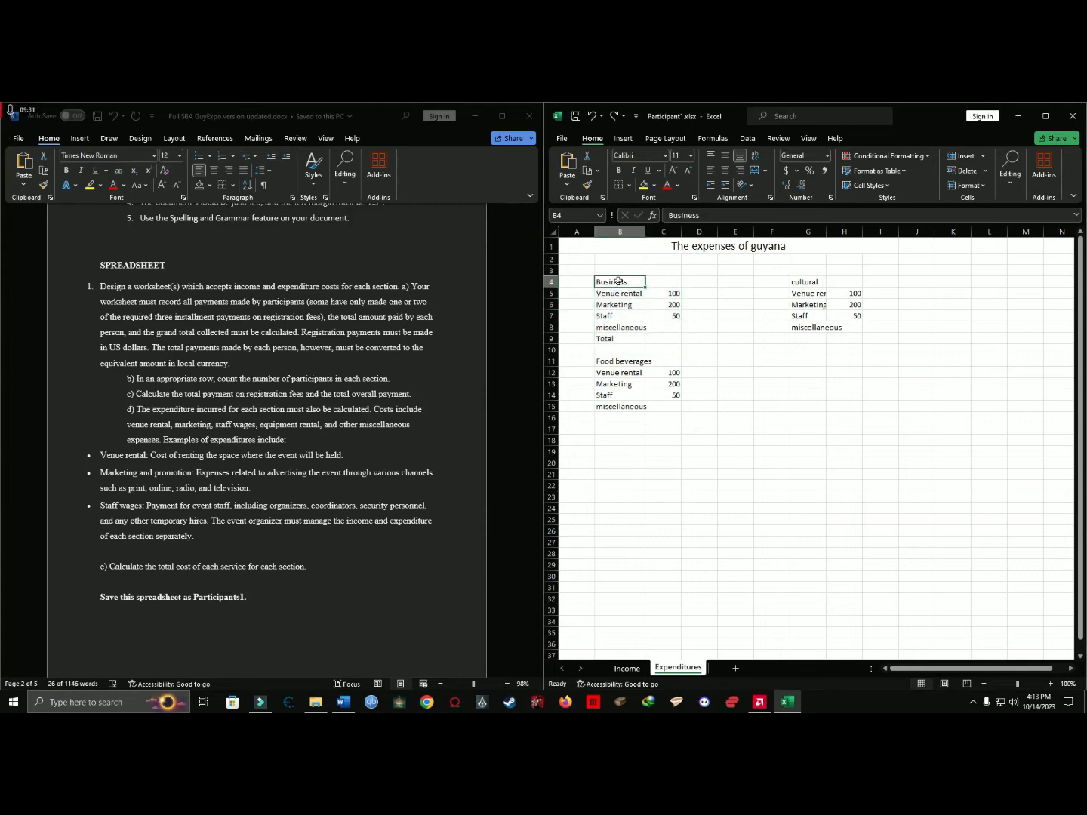
Add a Cost heading in C4 beside the Business heading on the Expenditures sheet.
{"action": "left_click", "coordinate": [666, 280]}
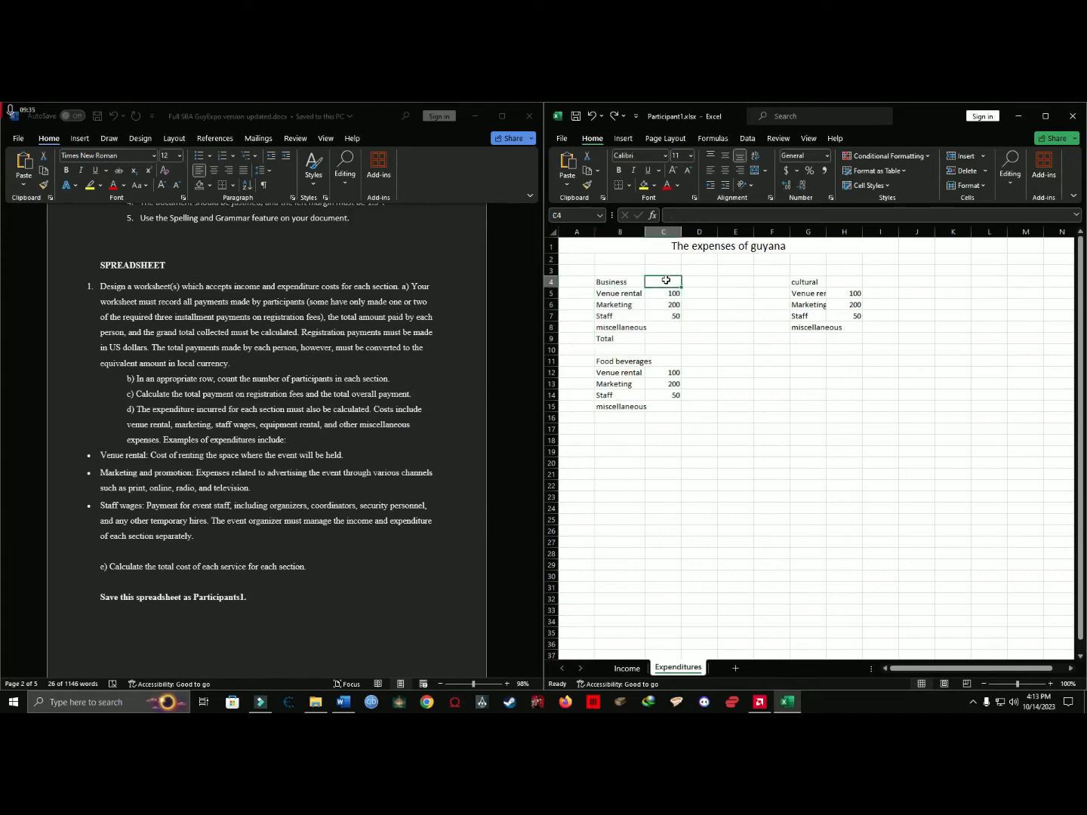
{"action": "type", "text": "Cost"}
{"action": "left_click", "coordinate": [731, 360]}
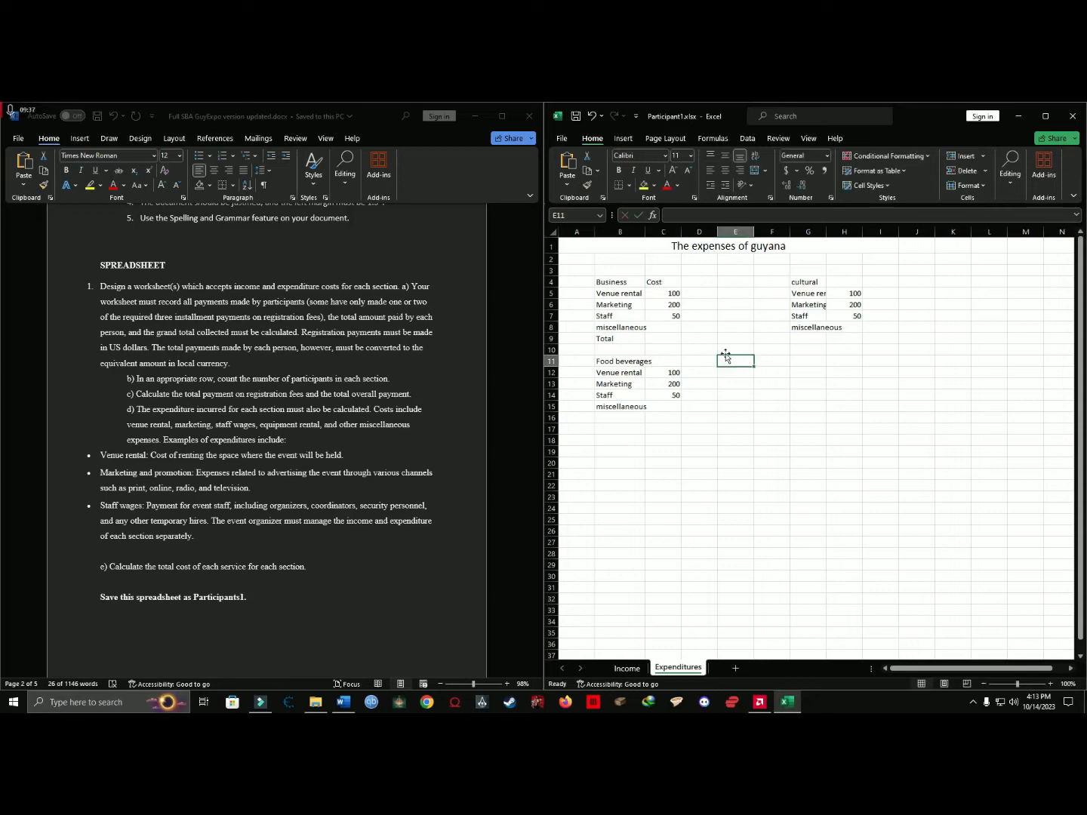
Compare the Business expense labels with the venue, marketing, staff, equipment and miscellaneous costs listed in requirement d.
{"action": "left_click", "coordinate": [621, 282]}
{"action": "left_click", "coordinate": [615, 292]}
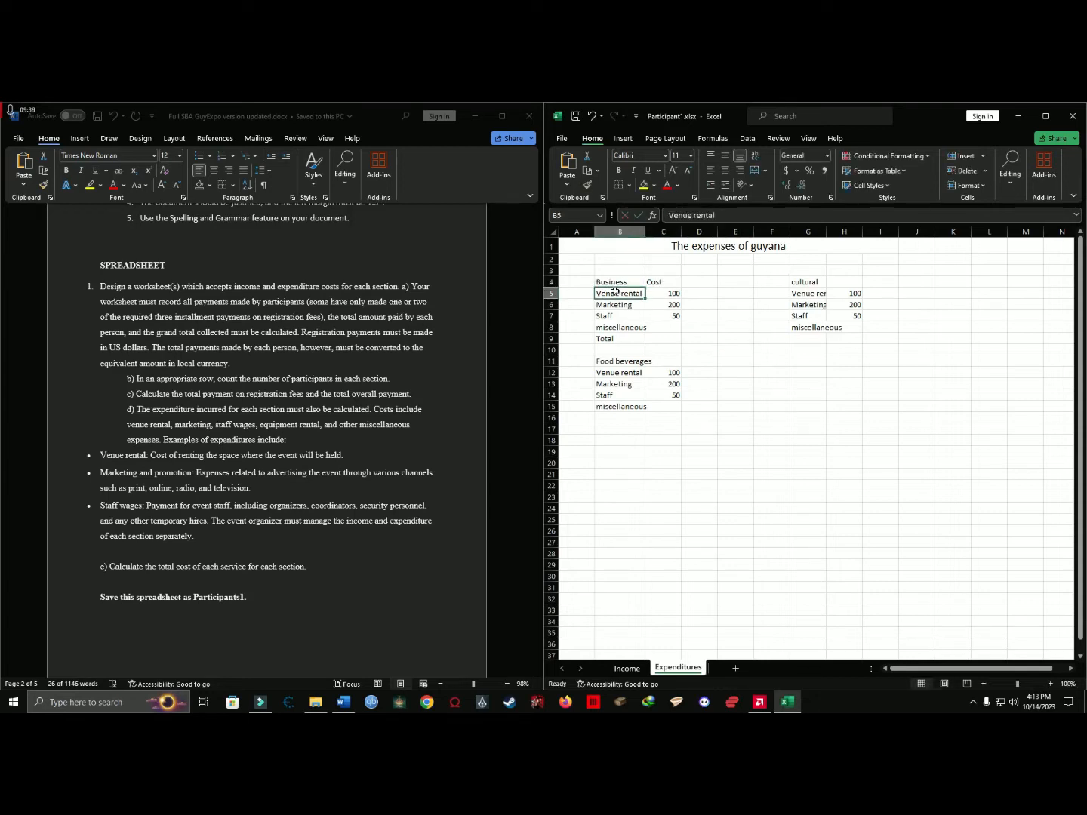
{"action": "left_click", "coordinate": [151, 425]}
{"action": "left_click", "coordinate": [288, 412]}
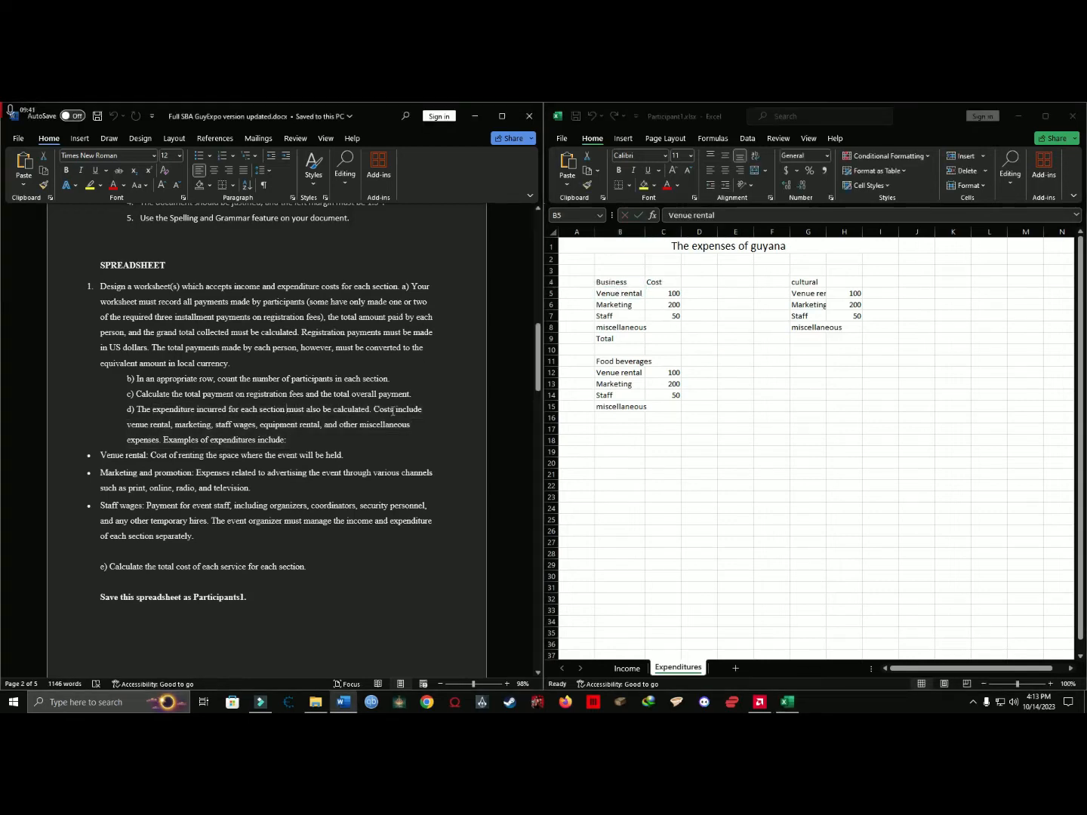
{"action": "left_click_drag", "start_coordinate": [128, 424], "coordinate": [399, 429]}
{"action": "left_click", "coordinate": [212, 441]}
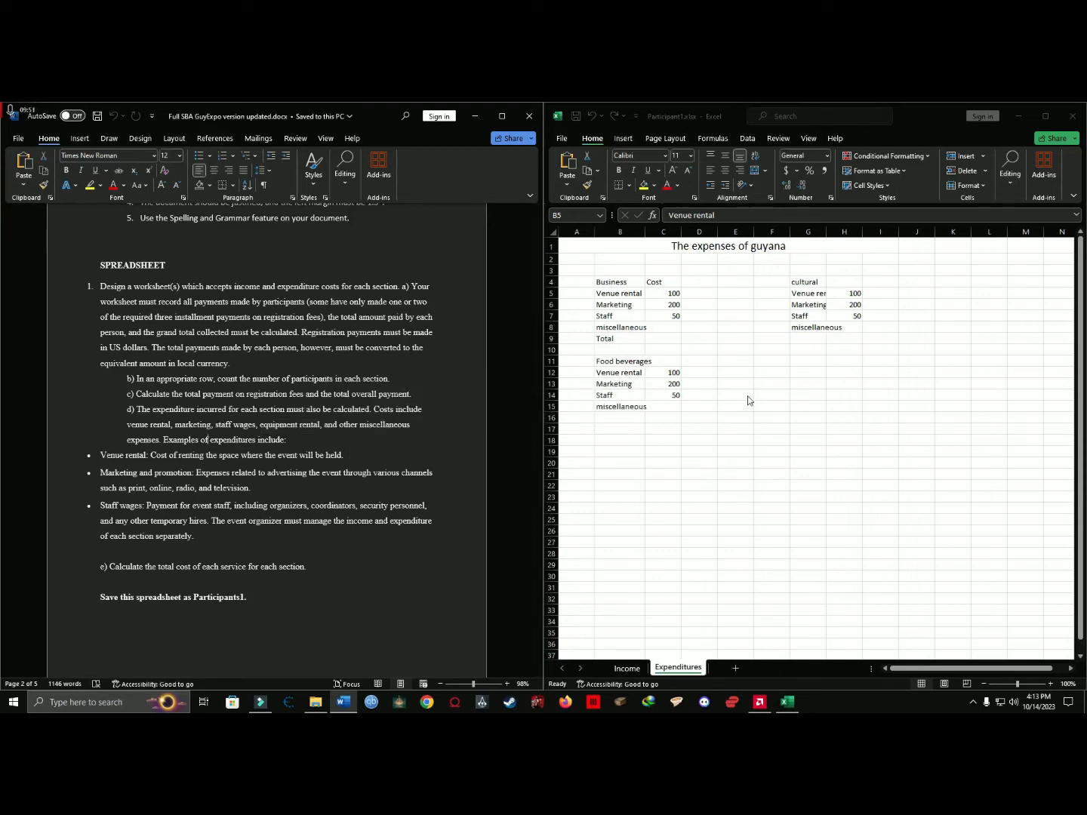
{"action": "left_click", "coordinate": [629, 295]}
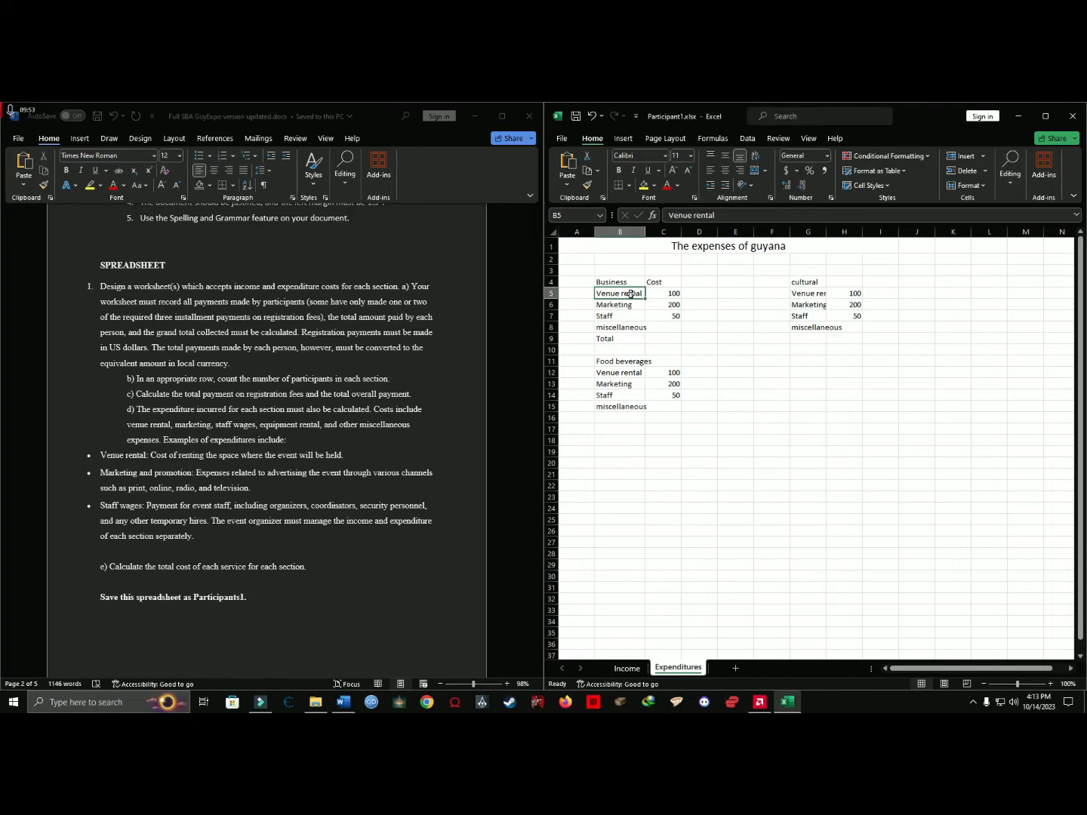
Enter 200 as the Business section's miscellaneous cost in C8.
{"action": "left_click", "coordinate": [621, 328]}
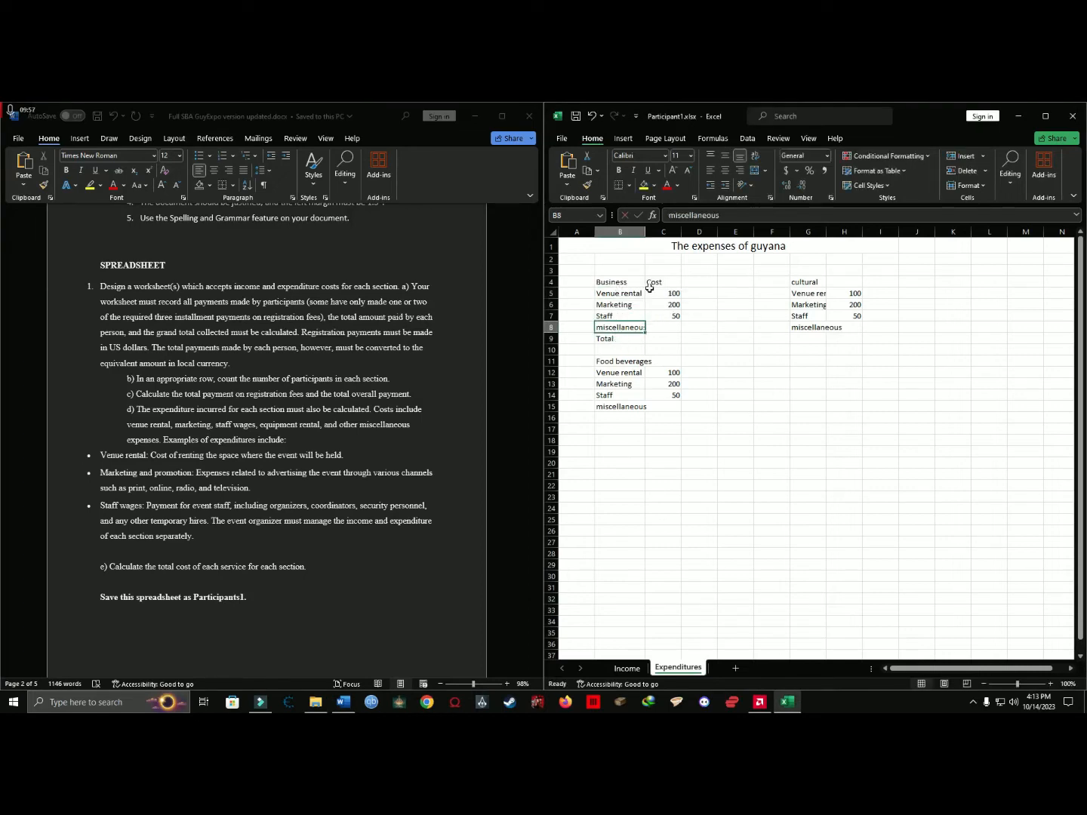
{"action": "left_click_drag", "start_coordinate": [671, 295], "coordinate": [666, 325]}
{"action": "left_click", "coordinate": [668, 326]}
{"action": "type", "text": "200"}
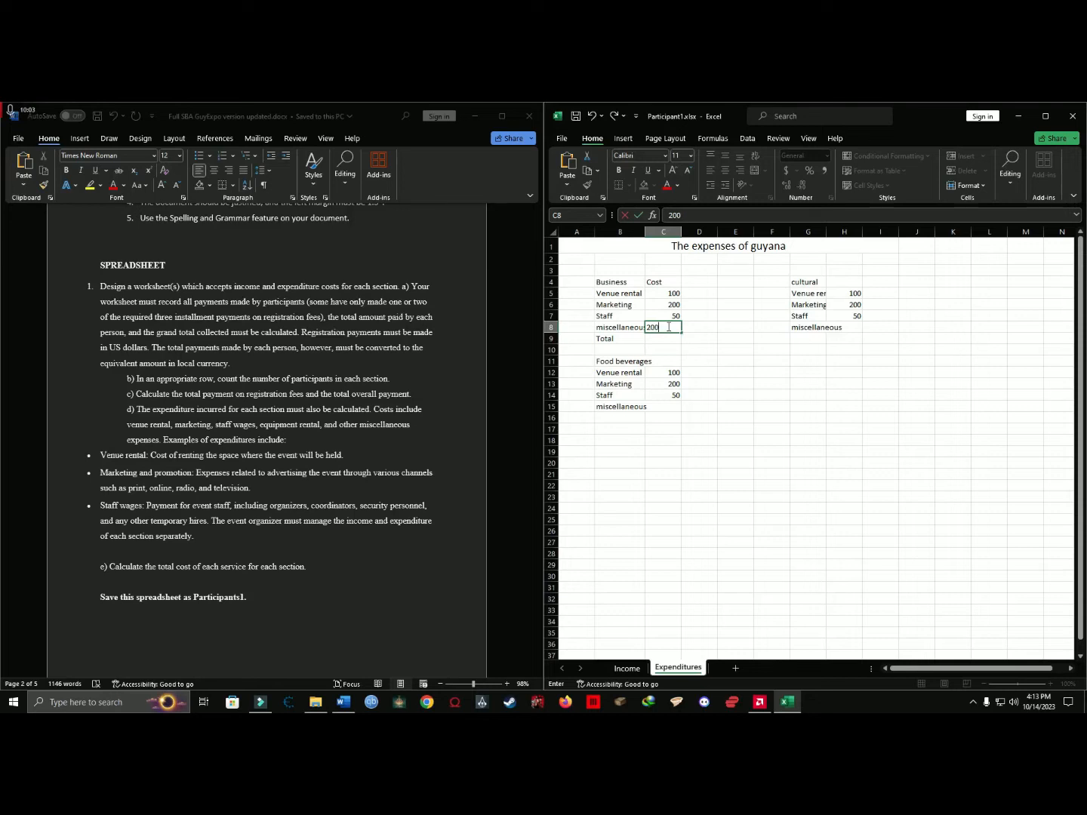
{"action": "key", "text": "Return"}
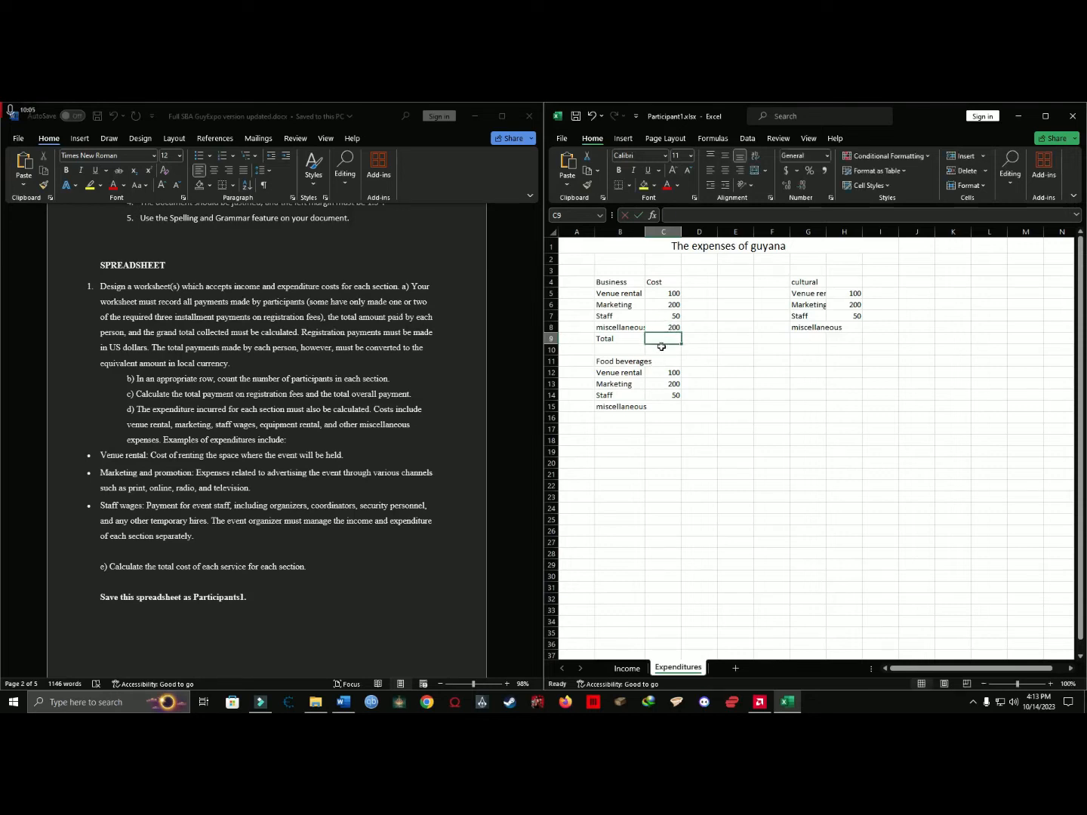
{"action": "double_click", "coordinate": [665, 339]}
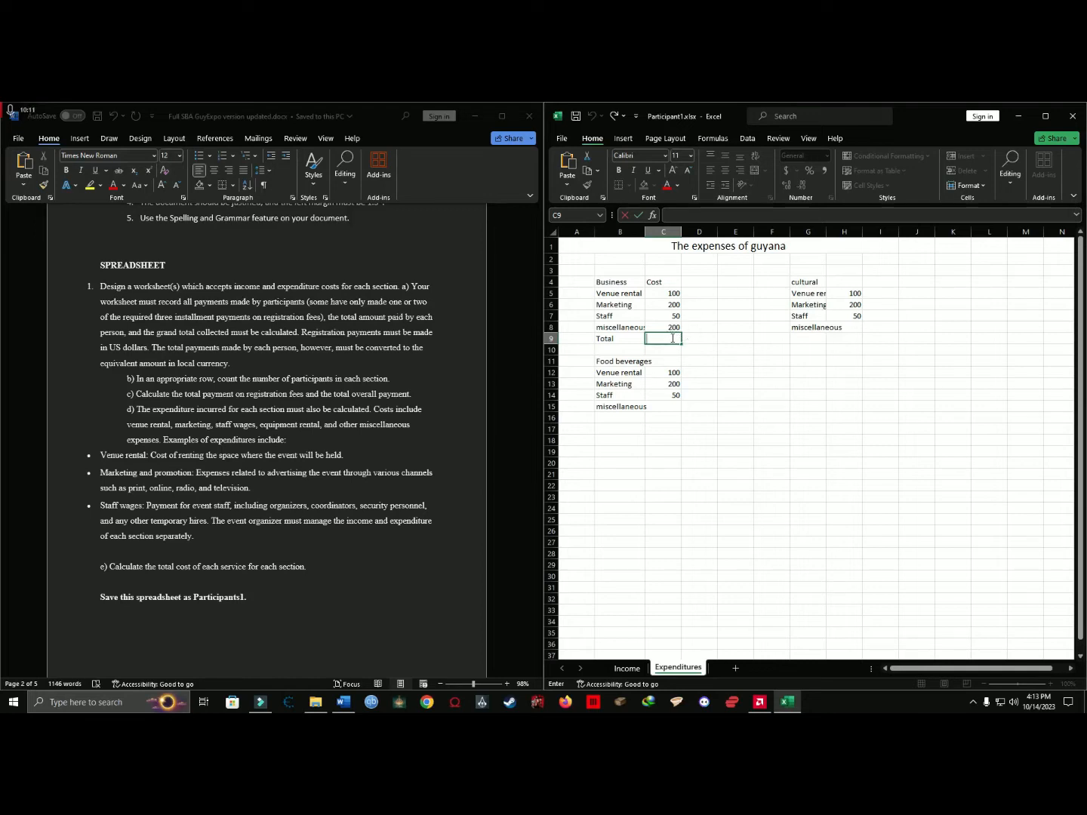
{"action": "type", "text": "="}
{"action": "left_click_drag", "start_coordinate": [672, 294], "coordinate": [678, 336]}
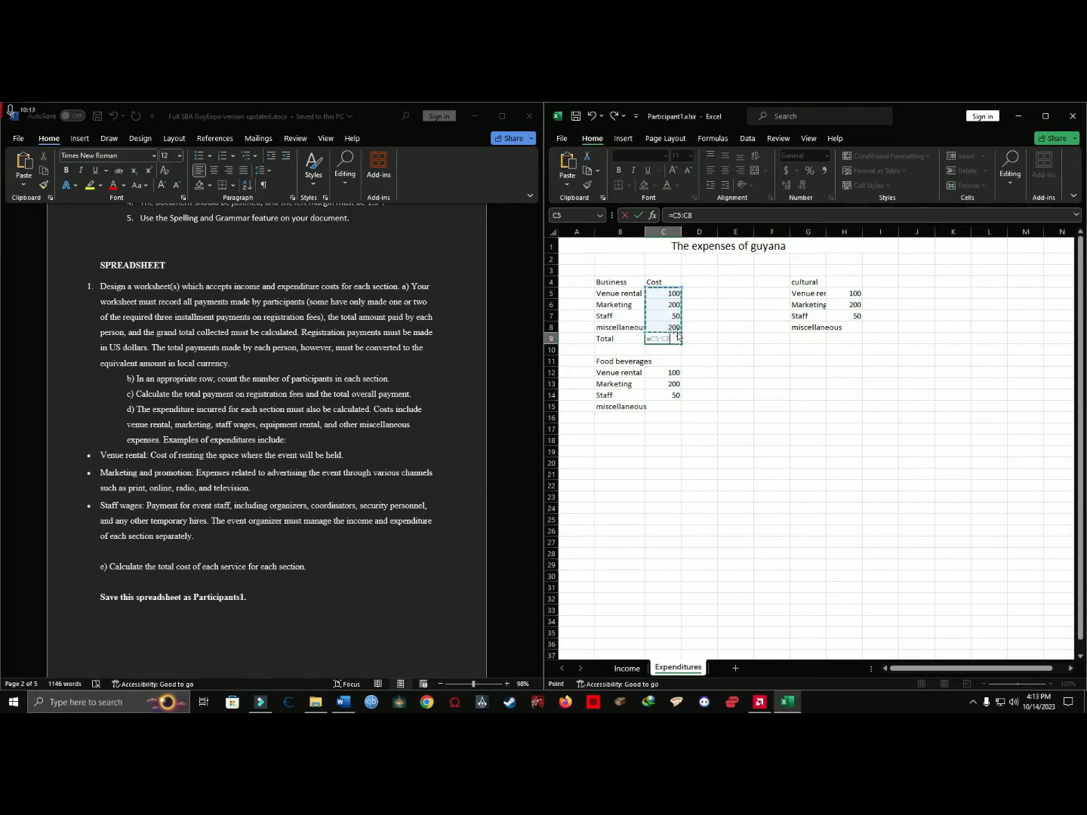
{"action": "key", "text": "Escape"}
{"action": "left_click", "coordinate": [665, 360]}
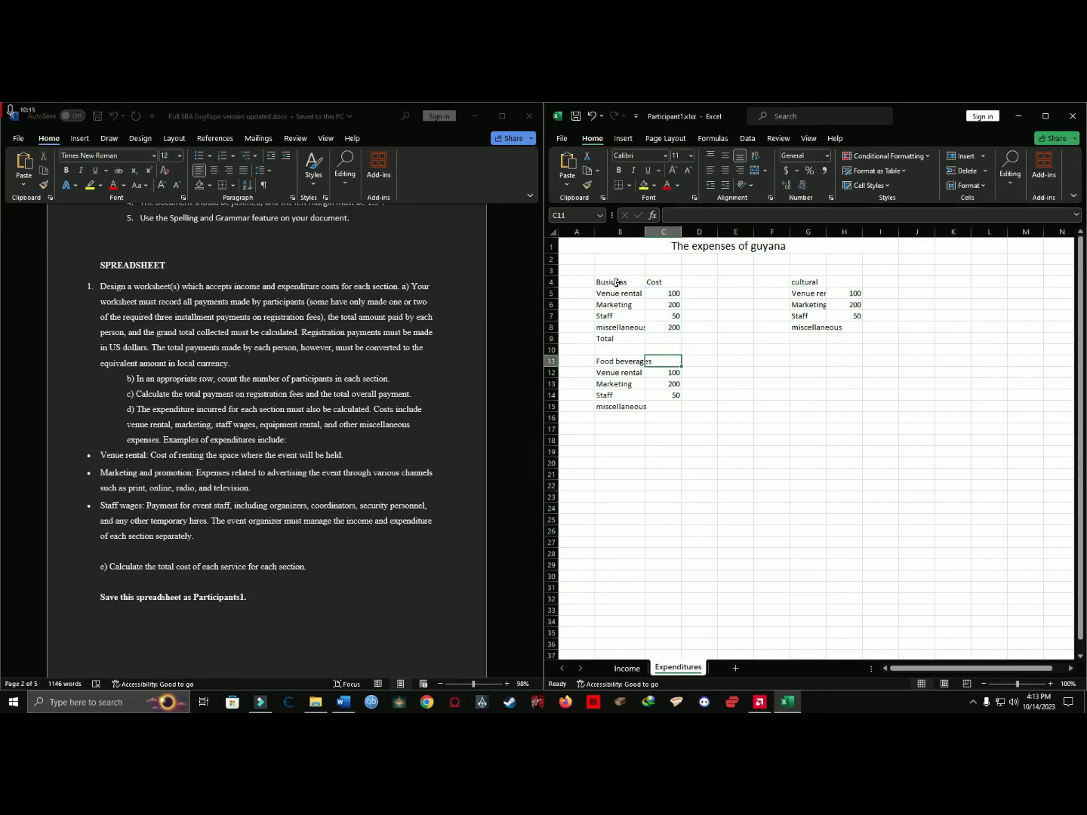
Look over the Business, cultural and Food beverages expense blocks, and read the instruction for saving the spreadsheet.
{"action": "left_click_drag", "start_coordinate": [616, 282], "coordinate": [649, 335]}
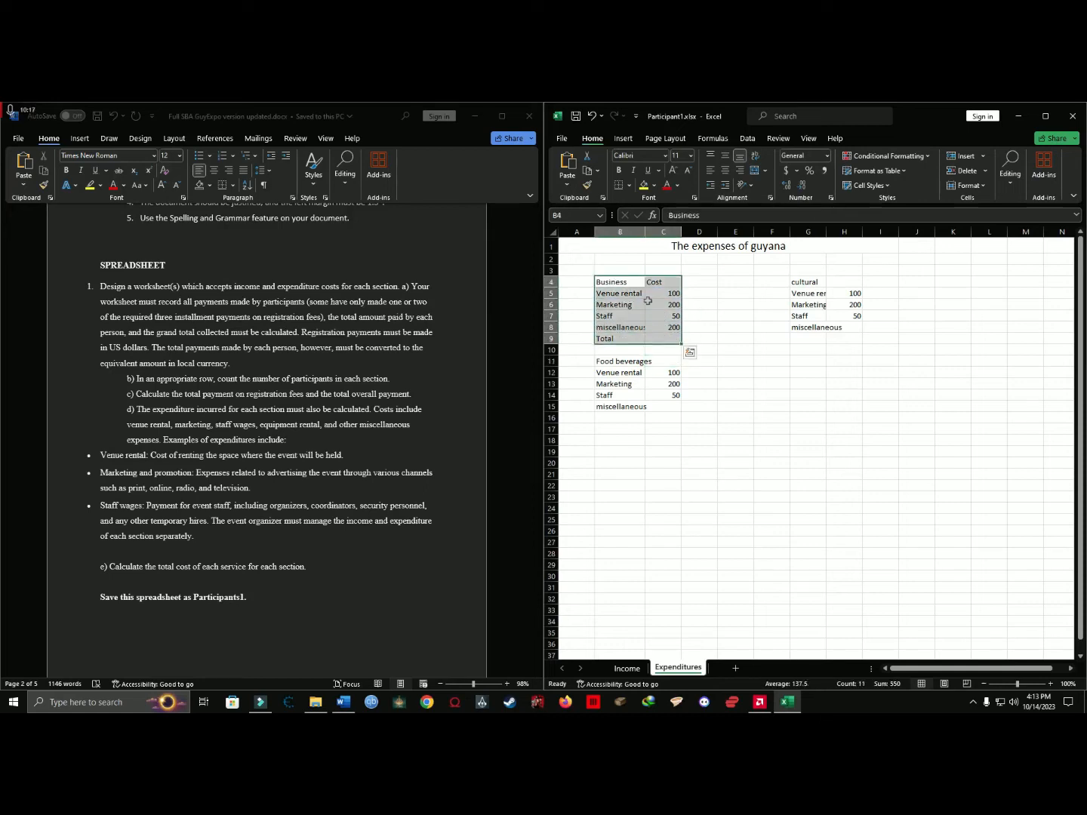
{"action": "left_click_drag", "start_coordinate": [806, 284], "coordinate": [847, 288]}
{"action": "left_click", "coordinate": [618, 364]}
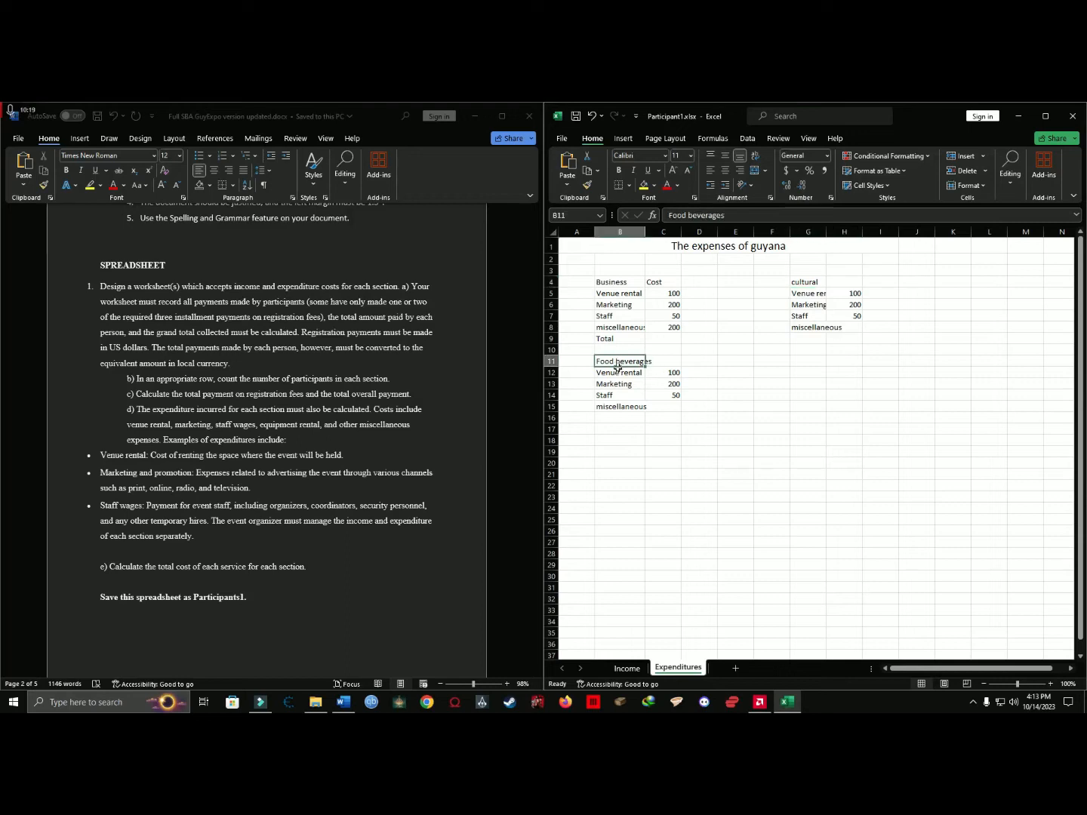
{"action": "left_click_drag", "start_coordinate": [618, 366], "coordinate": [619, 373]}
{"action": "scroll", "coordinate": [250, 472], "scroll_direction": "down", "scroll_amount": 3}
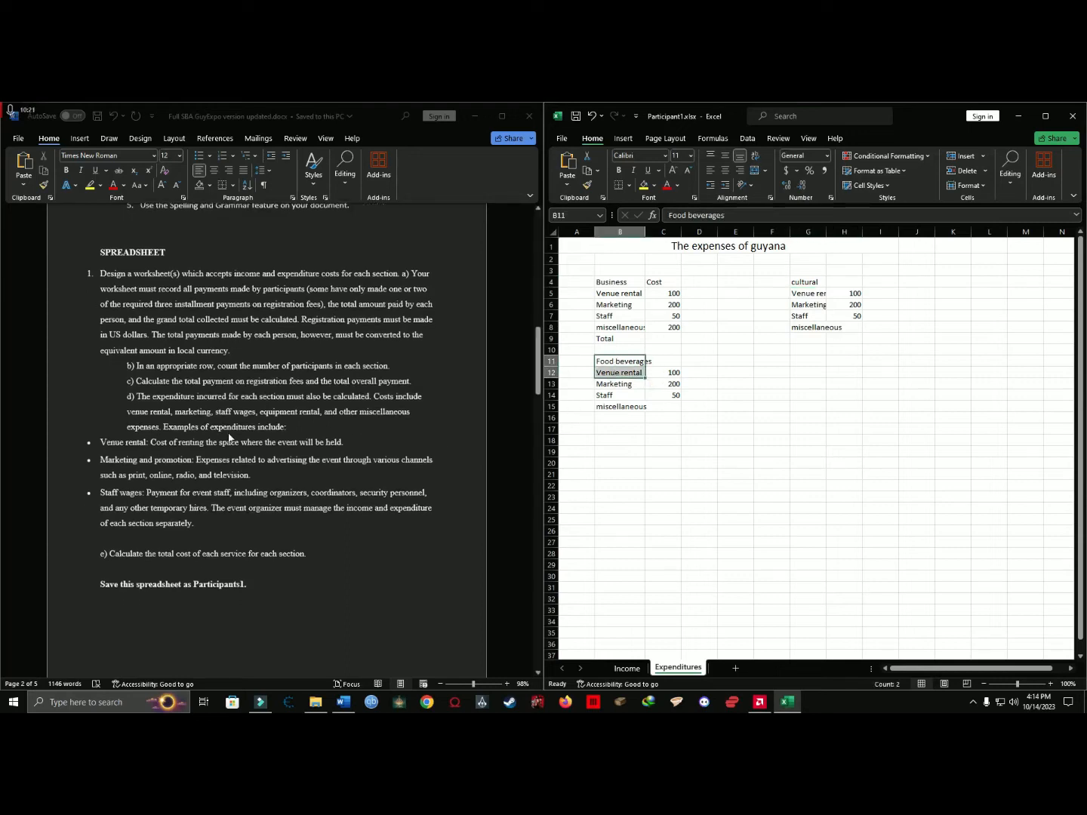
{"action": "left_click_drag", "start_coordinate": [110, 469], "coordinate": [102, 434]}
{"action": "scroll", "coordinate": [265, 461], "scroll_direction": "down", "scroll_amount": 1}
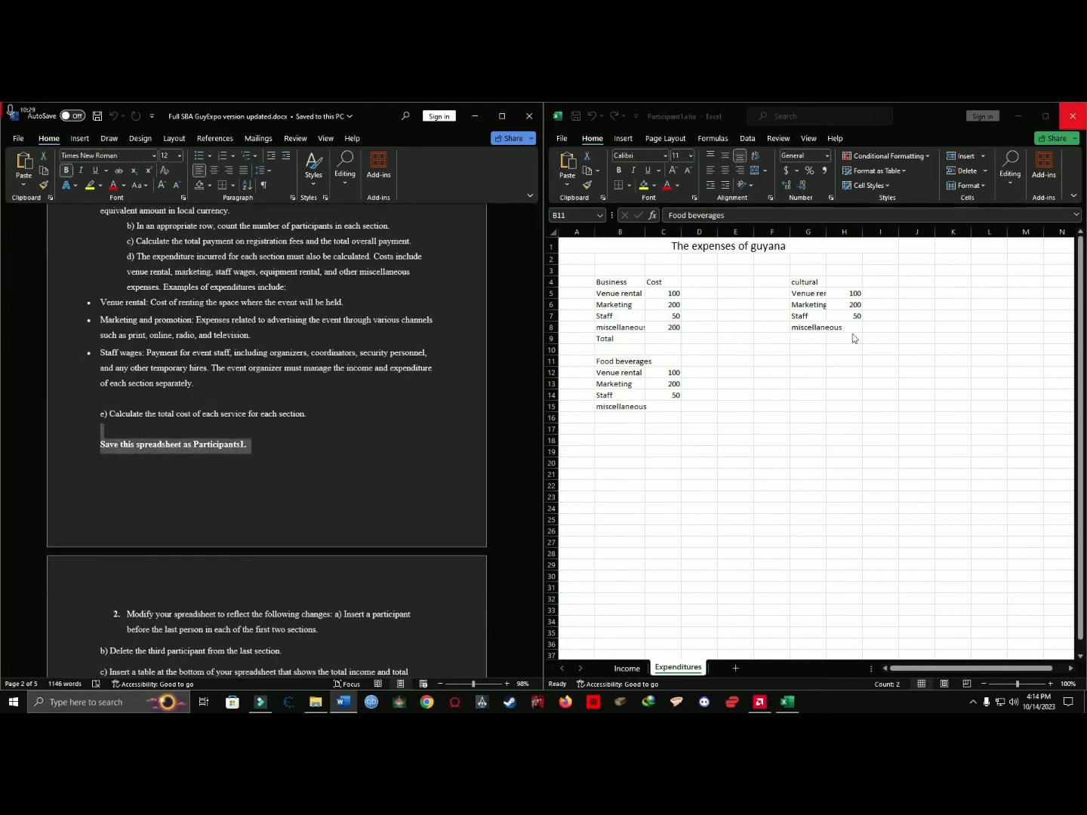
Save the workbook as Participant1.xlsx in the SBA folder, replacing the existing file, and close it.
{"action": "left_click", "coordinate": [880, 380]}
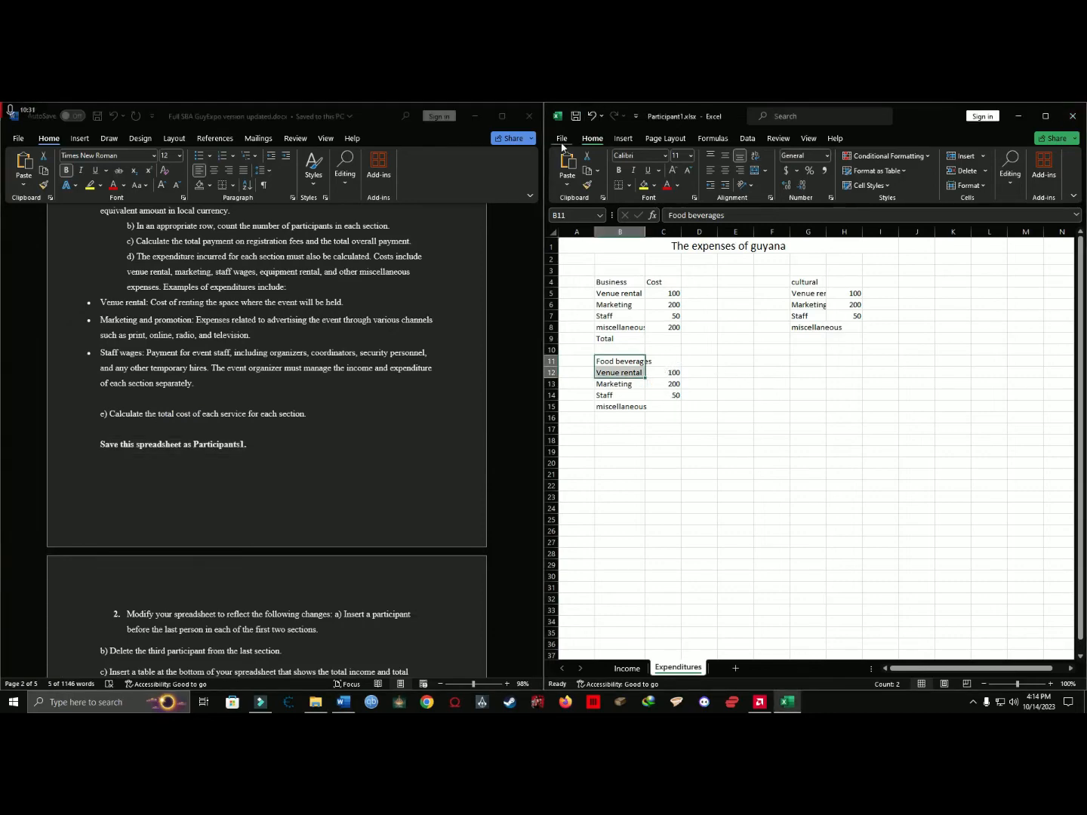
{"action": "left_click", "coordinate": [561, 138]}
{"action": "left_click", "coordinate": [581, 312]}
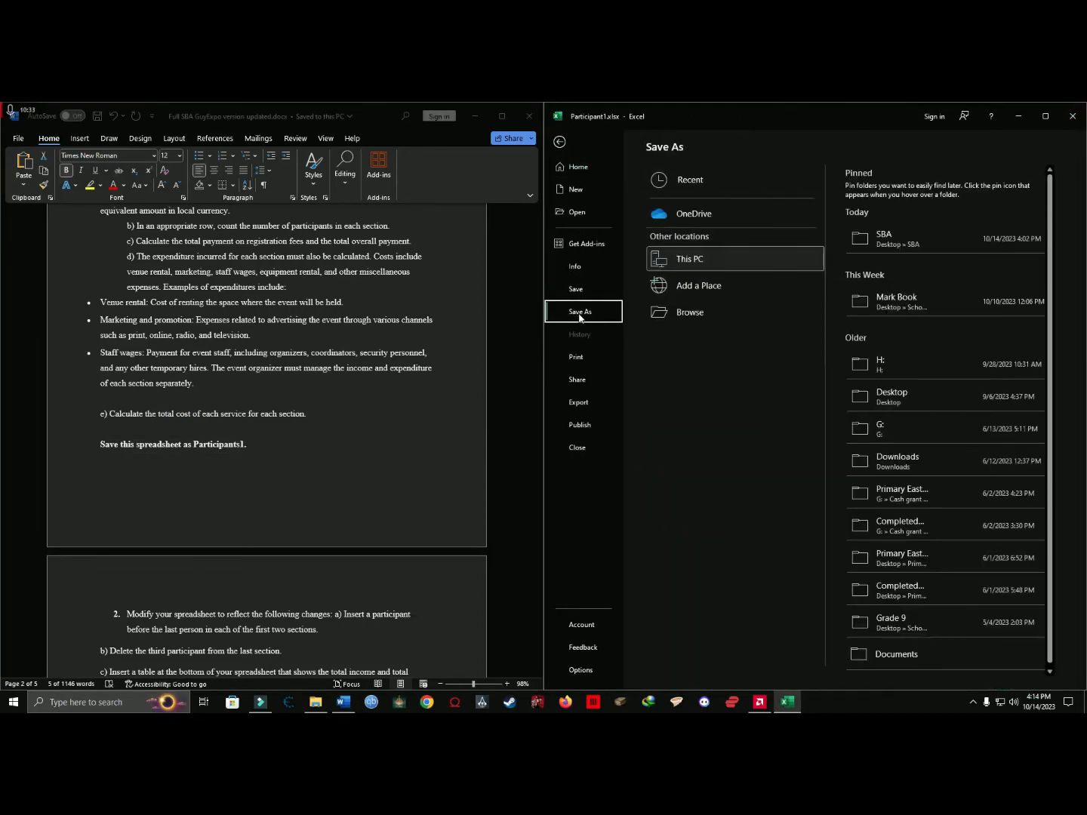
{"action": "left_click", "coordinate": [719, 315]}
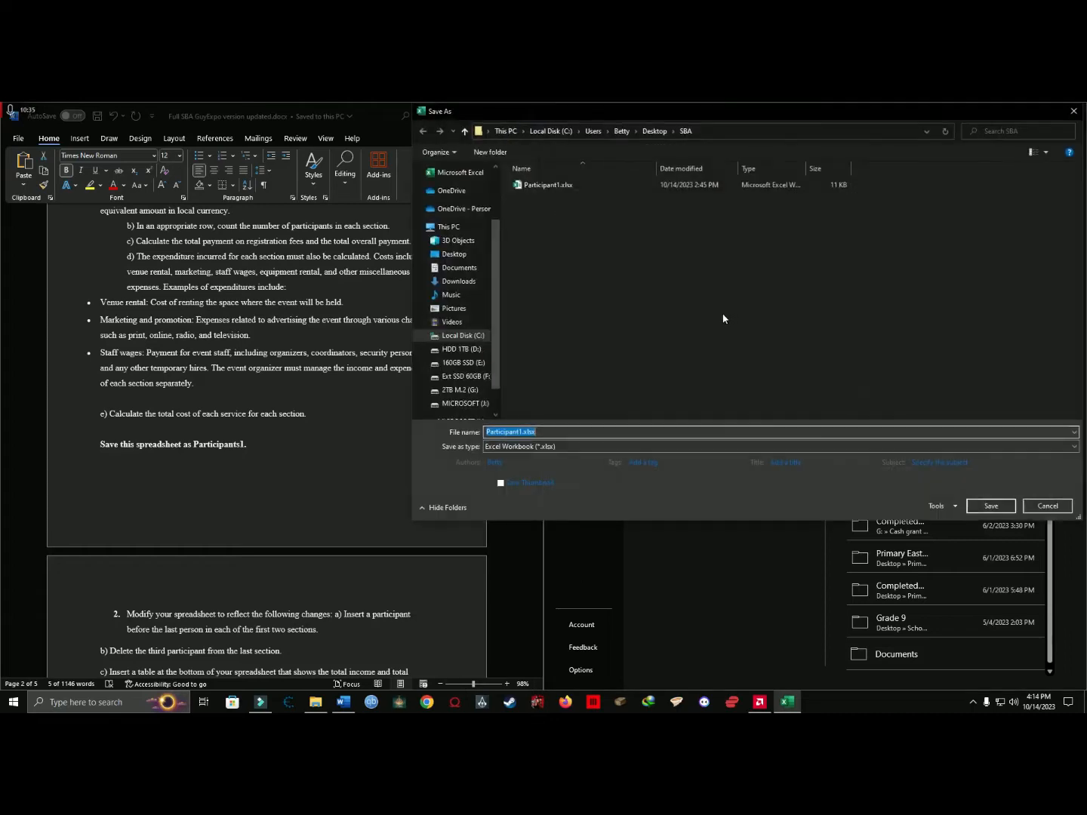
{"action": "left_click", "coordinate": [991, 507]}
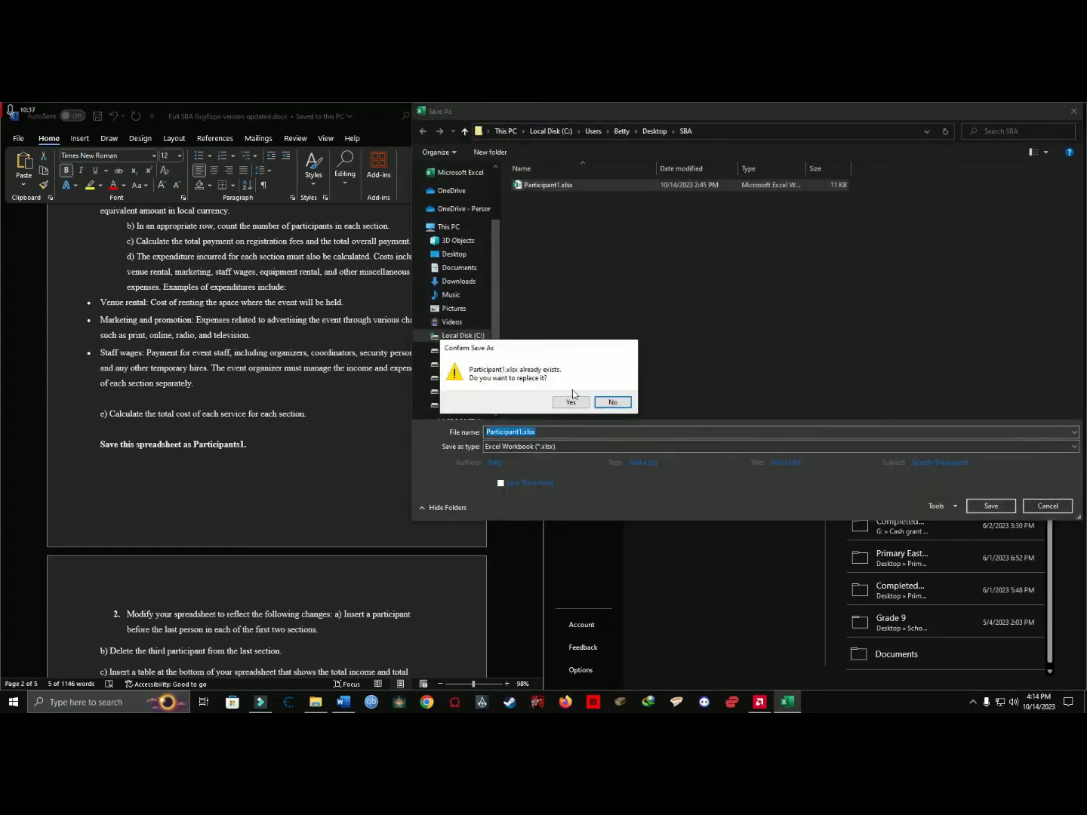
{"action": "left_click", "coordinate": [569, 403]}
{"action": "left_click", "coordinate": [1077, 109]}
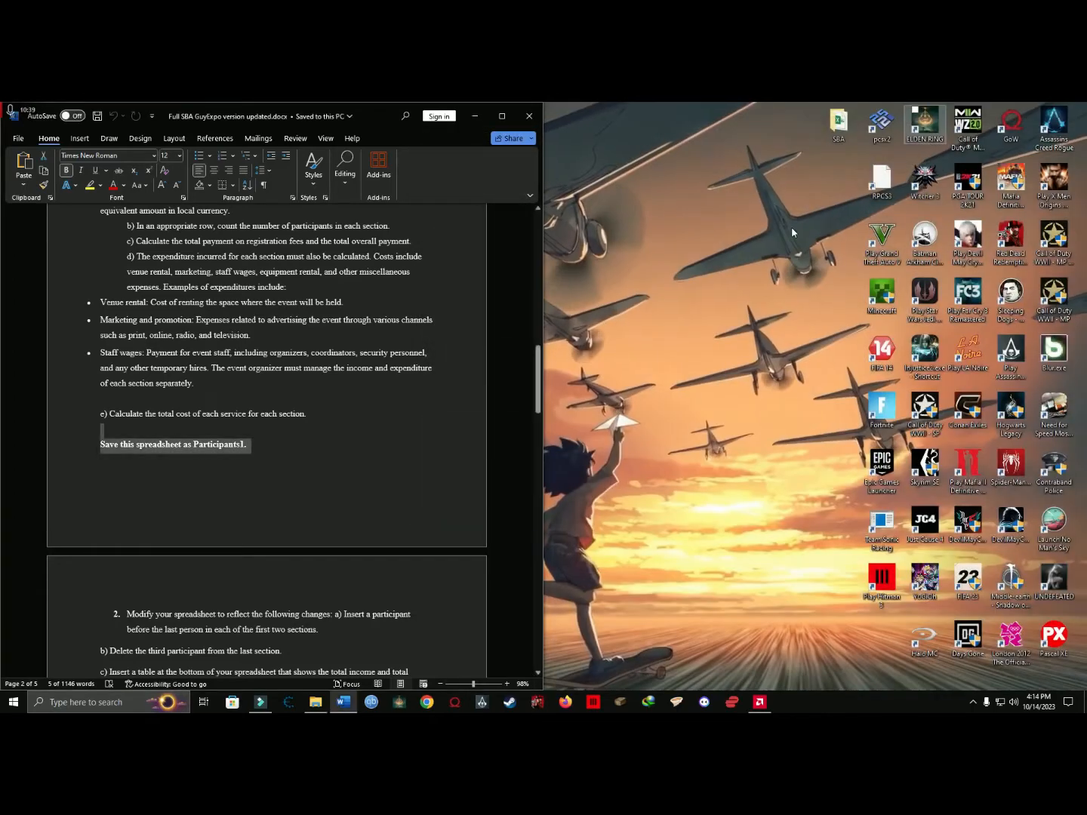
Open the SBA folder from the desktop in File Explorer and read the spreadsheet changes required in question 2.
{"action": "left_click_drag", "start_coordinate": [838, 125], "coordinate": [798, 126]}
{"action": "double_click", "coordinate": [796, 125]}
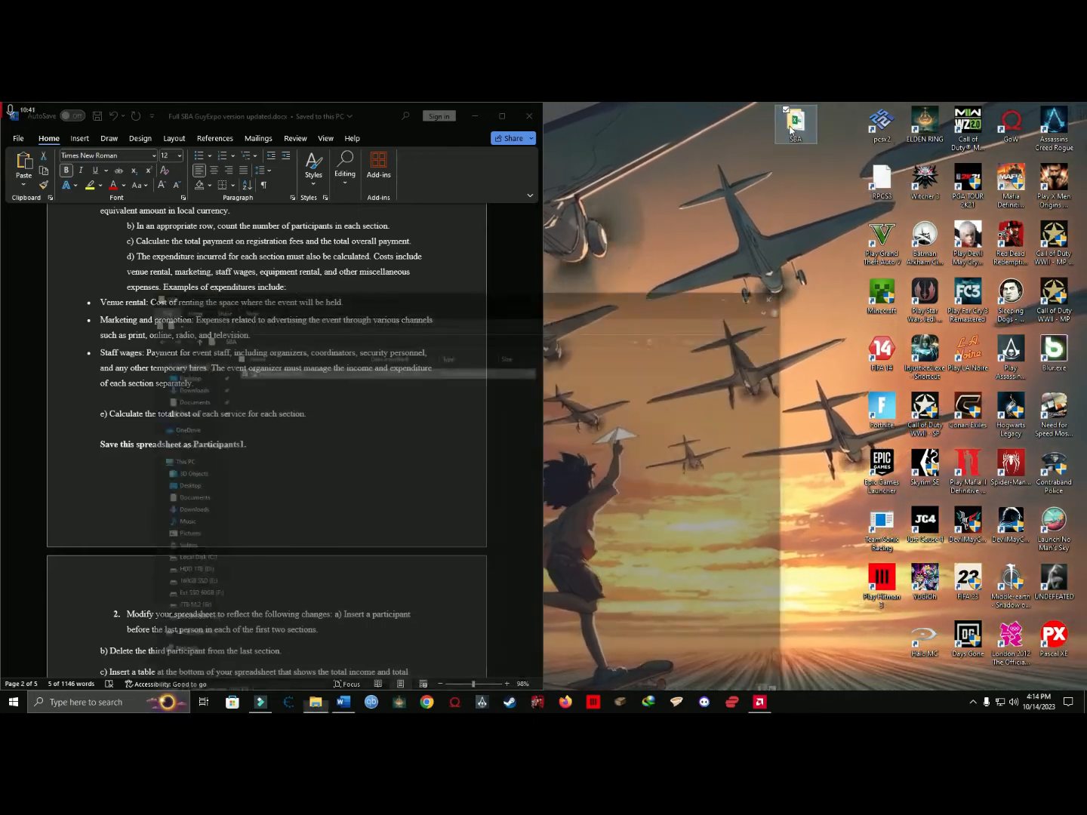
{"action": "left_click_drag", "start_coordinate": [586, 228], "coordinate": [861, 149]}
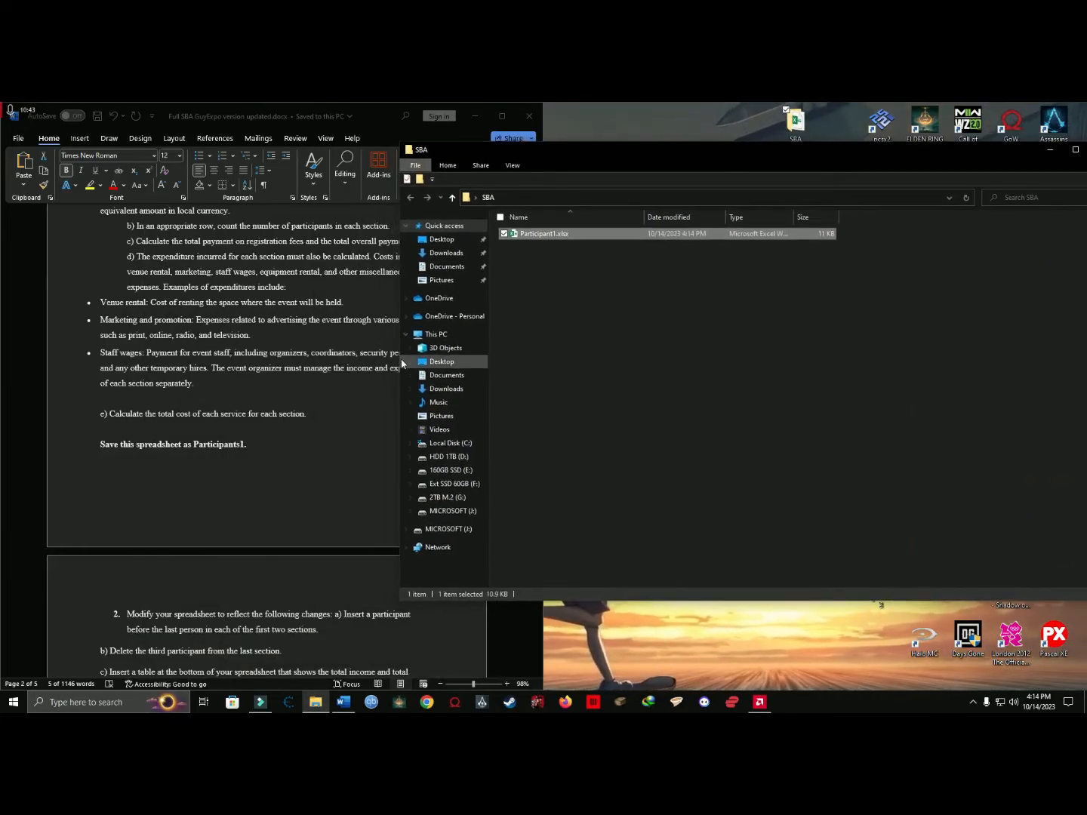
{"action": "scroll", "coordinate": [181, 454], "scroll_direction": "down", "scroll_amount": 1}
{"action": "left_click", "coordinate": [180, 454]}
{"action": "scroll", "coordinate": [181, 455], "scroll_direction": "down", "scroll_amount": 3}
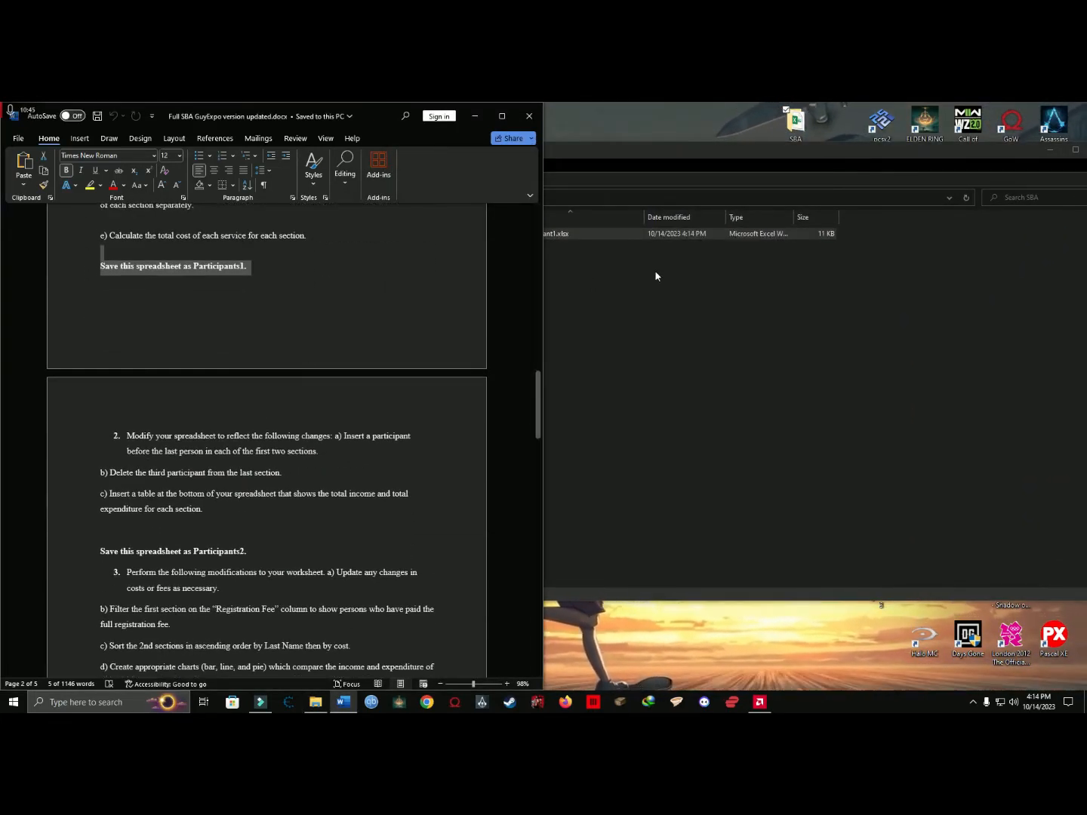
Make a duplicate of Participant1.xlsx within the SBA folder.
{"action": "left_click", "coordinate": [656, 275]}
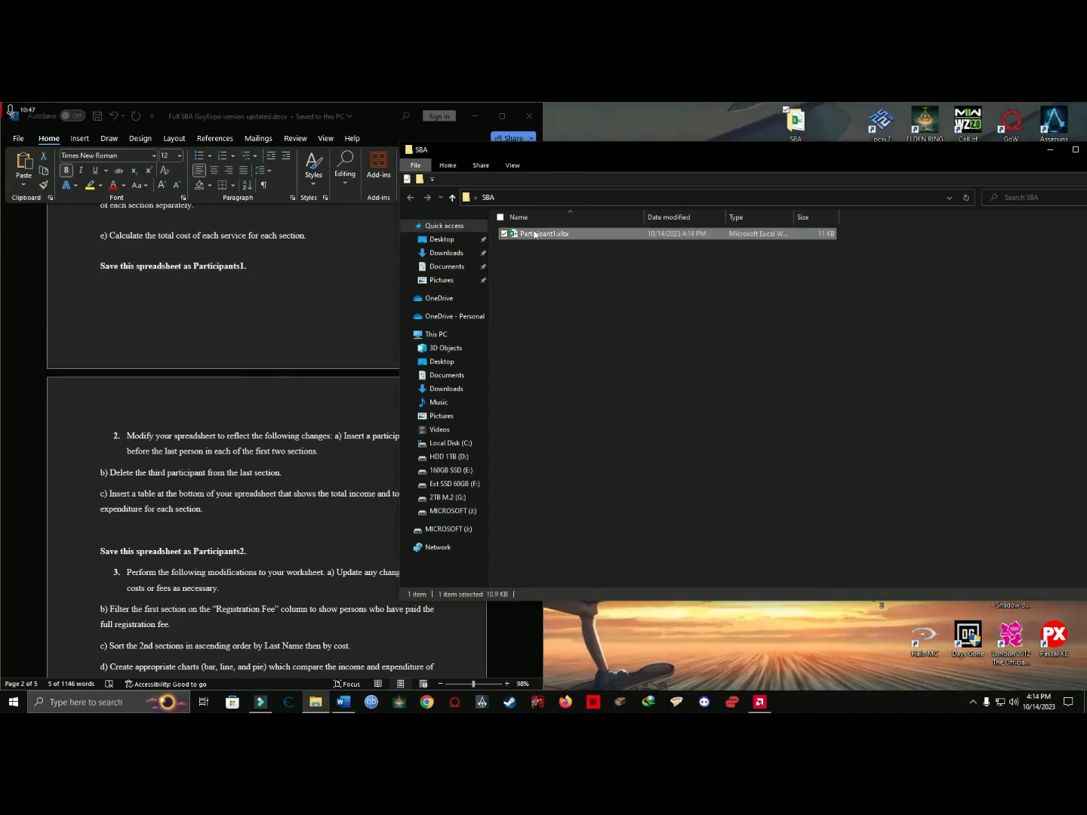
{"action": "right_click", "coordinate": [531, 234]}
{"action": "left_click", "coordinate": [559, 437]}
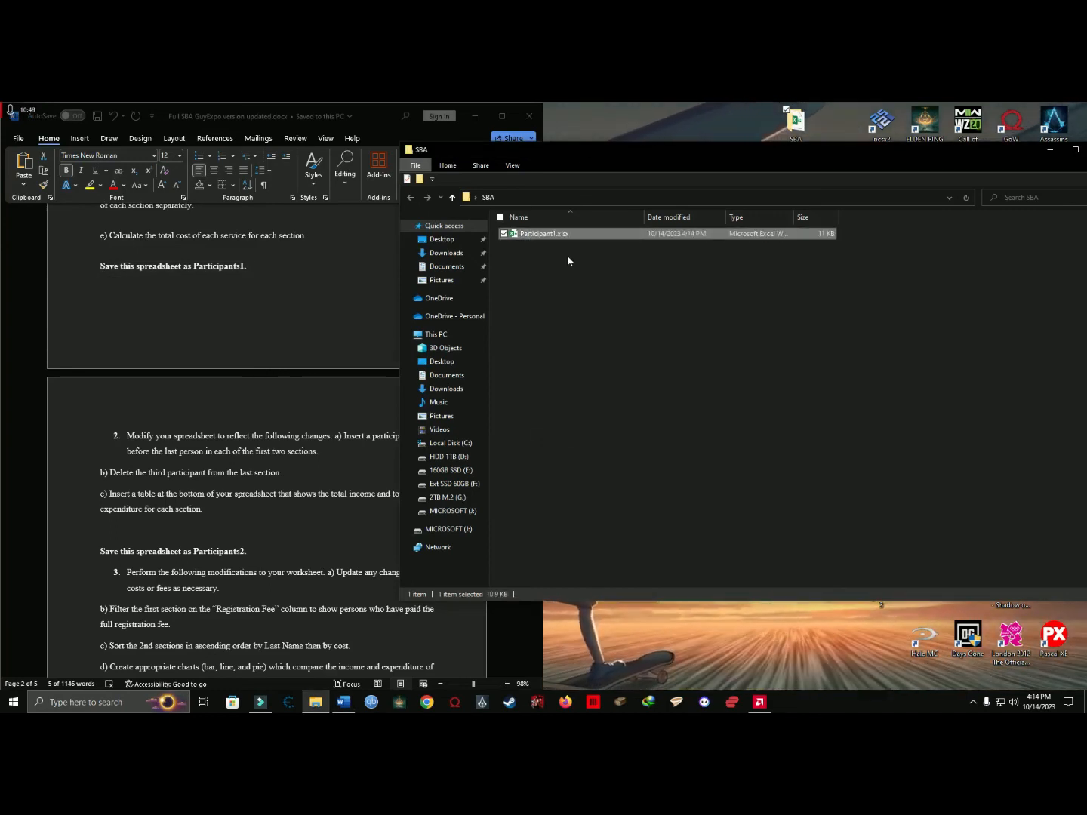
{"action": "right_click", "coordinate": [548, 273]}
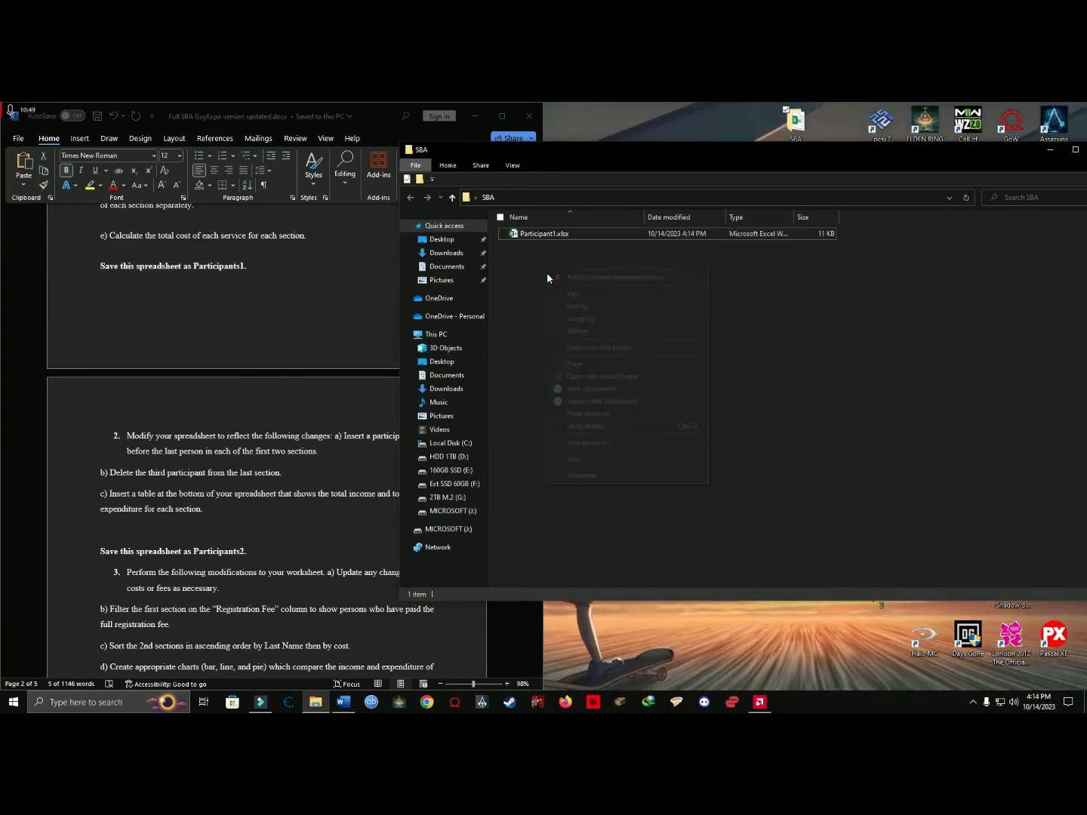
{"action": "left_click", "coordinate": [580, 365]}
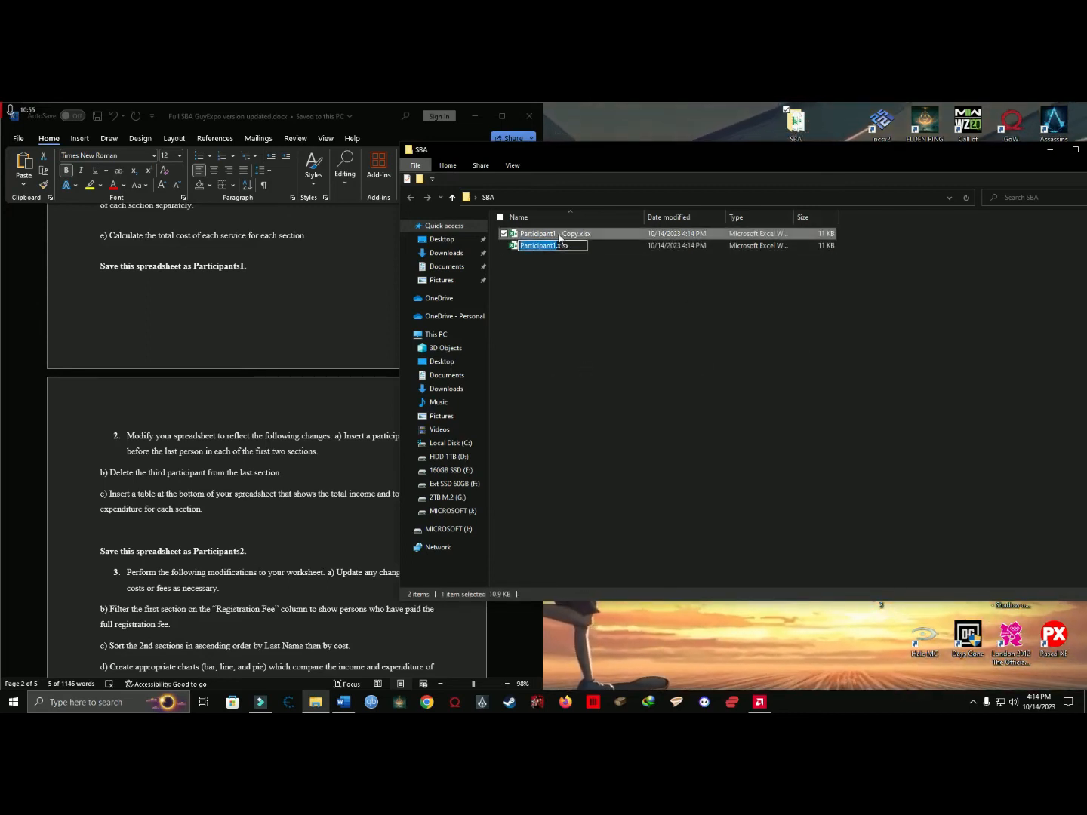
Rename the copied workbook as Participant2.xlsx.
{"action": "left_click", "coordinate": [557, 234]}
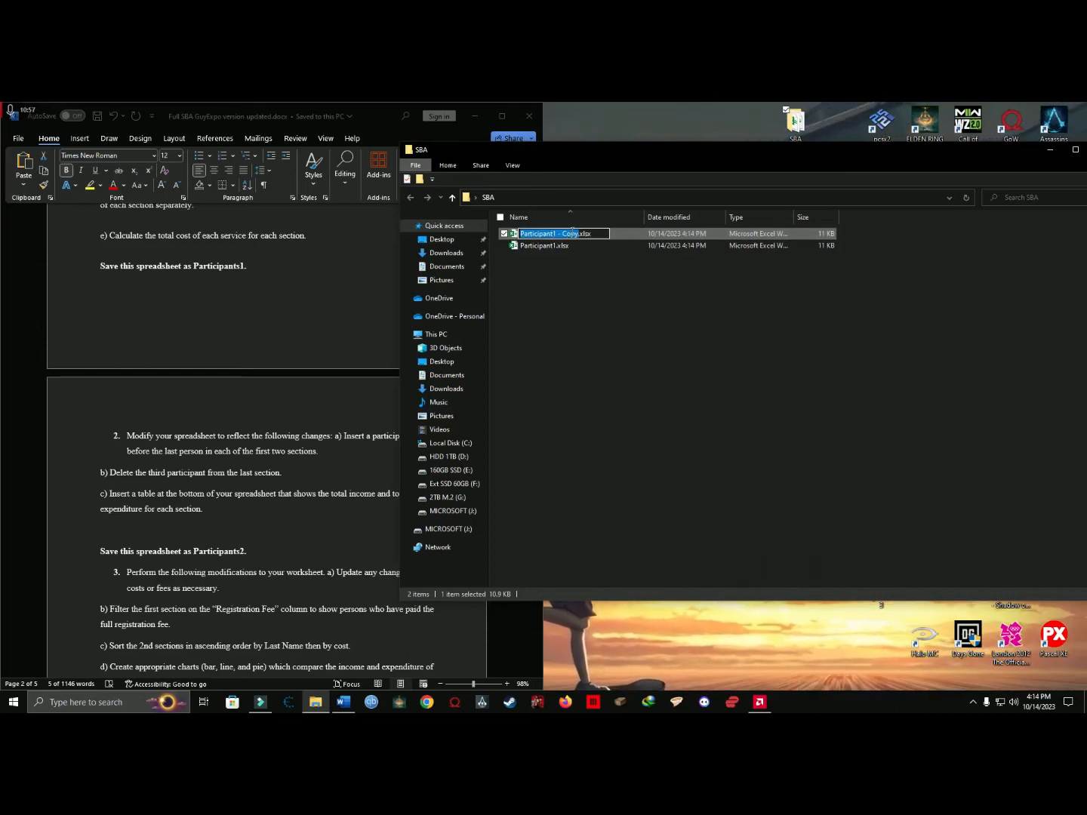
{"action": "left_click", "coordinate": [575, 233]}
{"action": "key", "text": "BackSpace"}
{"action": "key", "text": "BackSpace"}
{"action": "key", "text": "BackSpace"}
{"action": "key", "text": "BackSpace"}
{"action": "key", "text": "BackSpace"}
{"action": "key", "text": "BackSpace"}
{"action": "key", "text": "BackSpace"}
{"action": "key", "text": "BackSpace"}
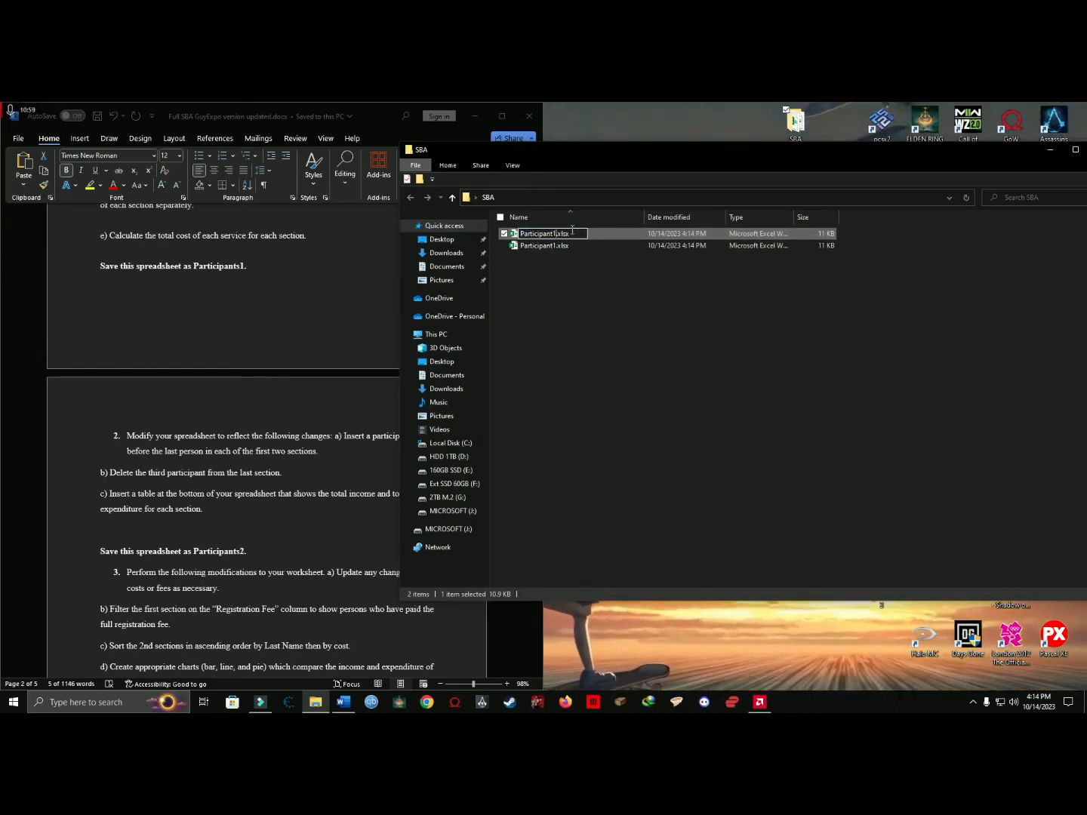
{"action": "type", "text": "2"}
{"action": "left_click", "coordinate": [574, 269]}
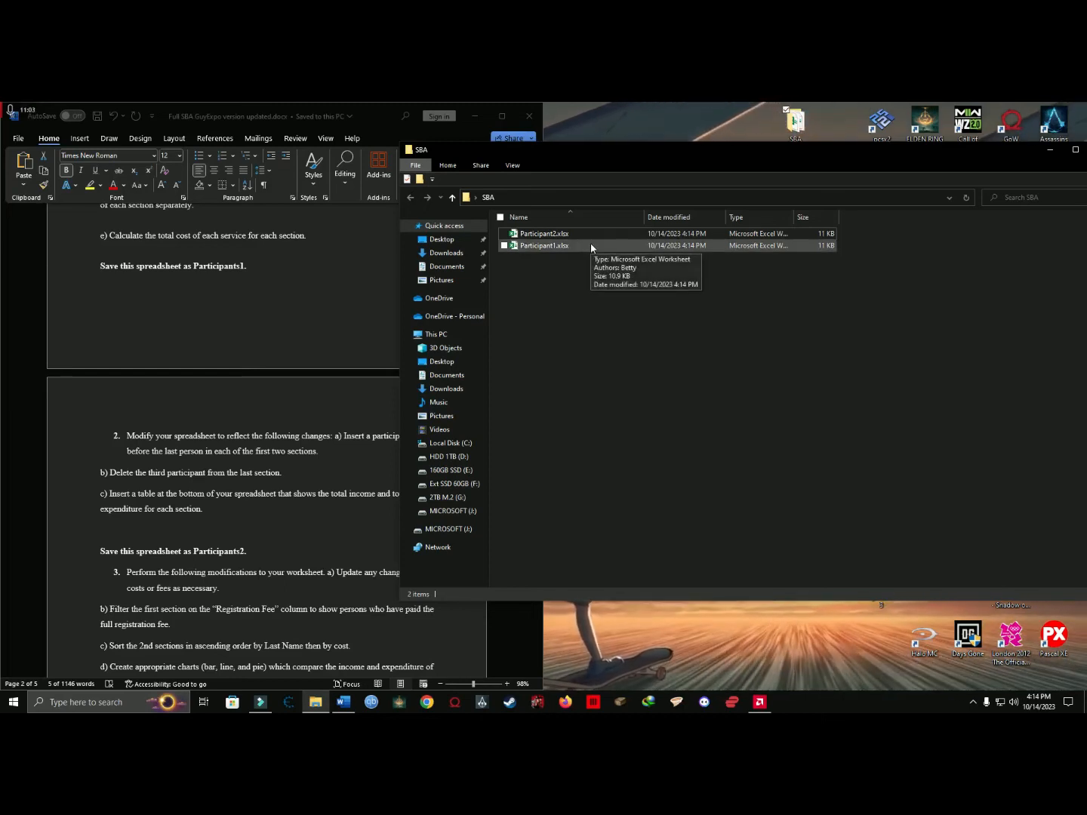
Open Participant2.xlsx in Excel, dock its window beside the Word document, and show the Income sheet.
{"action": "double_click", "coordinate": [554, 235]}
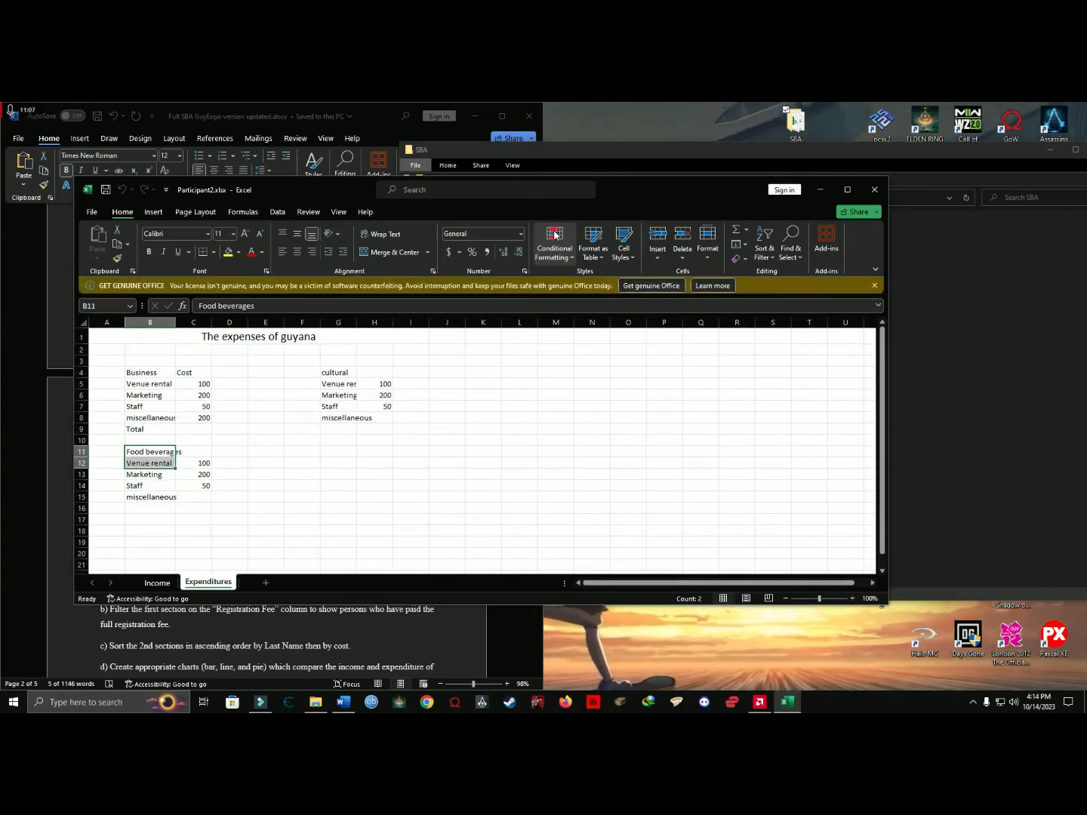
{"action": "left_click", "coordinate": [874, 285]}
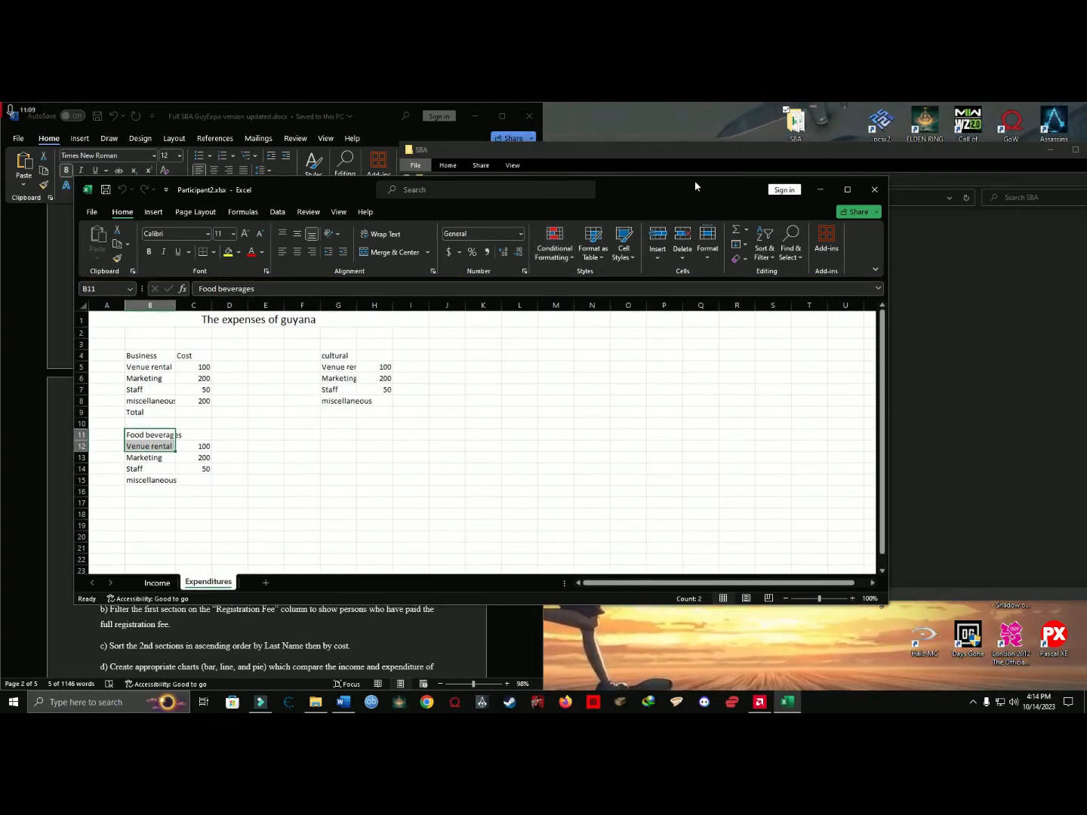
{"action": "left_click_drag", "start_coordinate": [697, 184], "coordinate": [1083, 291]}
{"action": "left_click", "coordinate": [676, 401]}
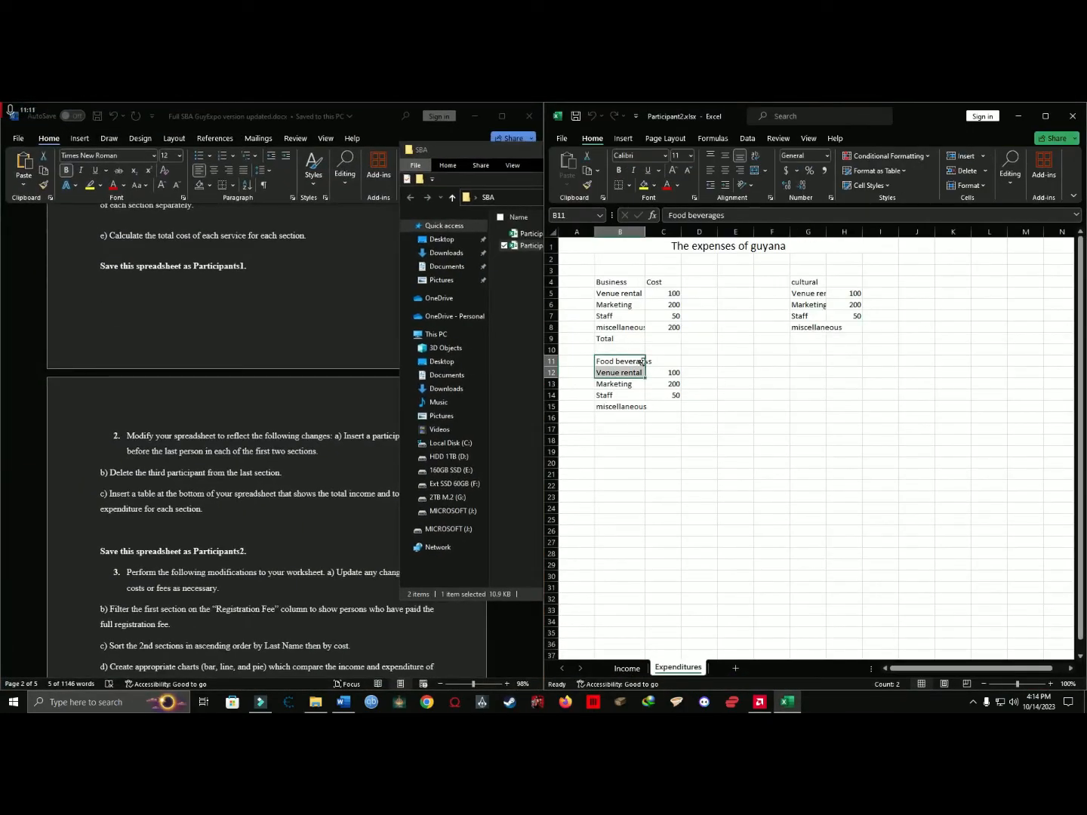
{"action": "left_click", "coordinate": [699, 441]}
{"action": "left_click", "coordinate": [628, 669]}
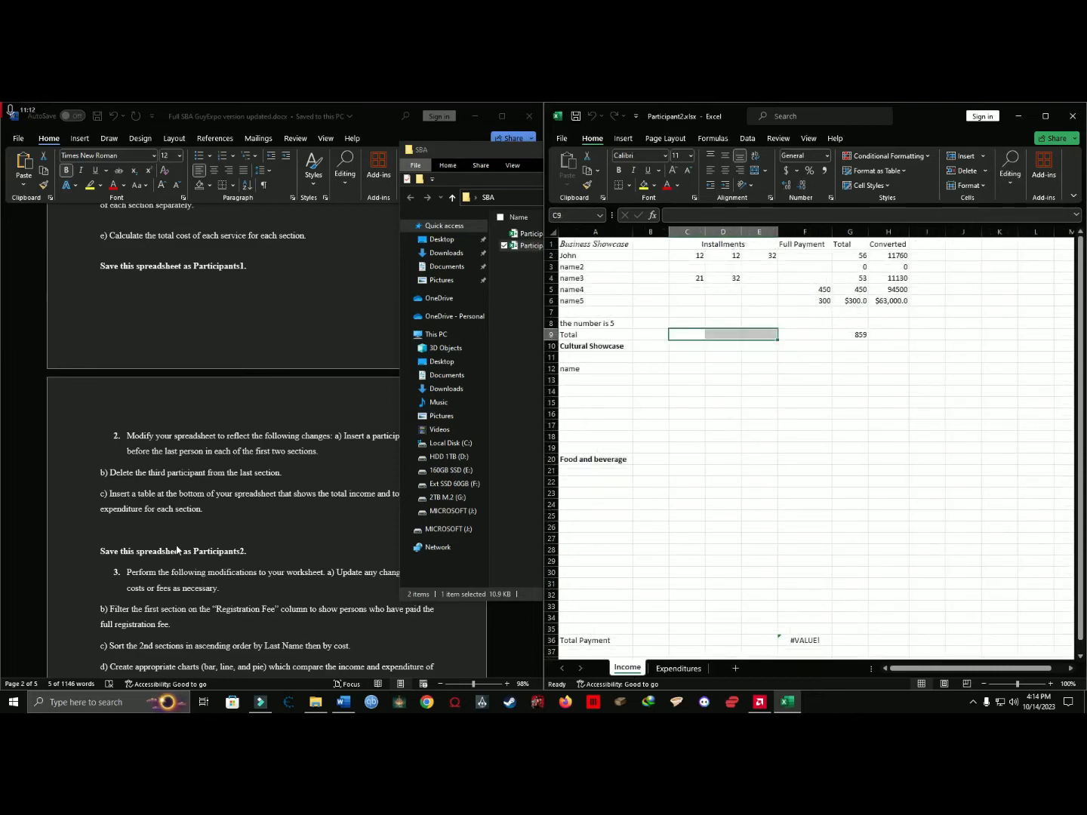
Read question 2a about inserting a participant before the last person, and check the first two sections of the Income sheet.
{"action": "left_click", "coordinate": [235, 534]}
{"action": "left_click_drag", "start_coordinate": [133, 430], "coordinate": [327, 448]}
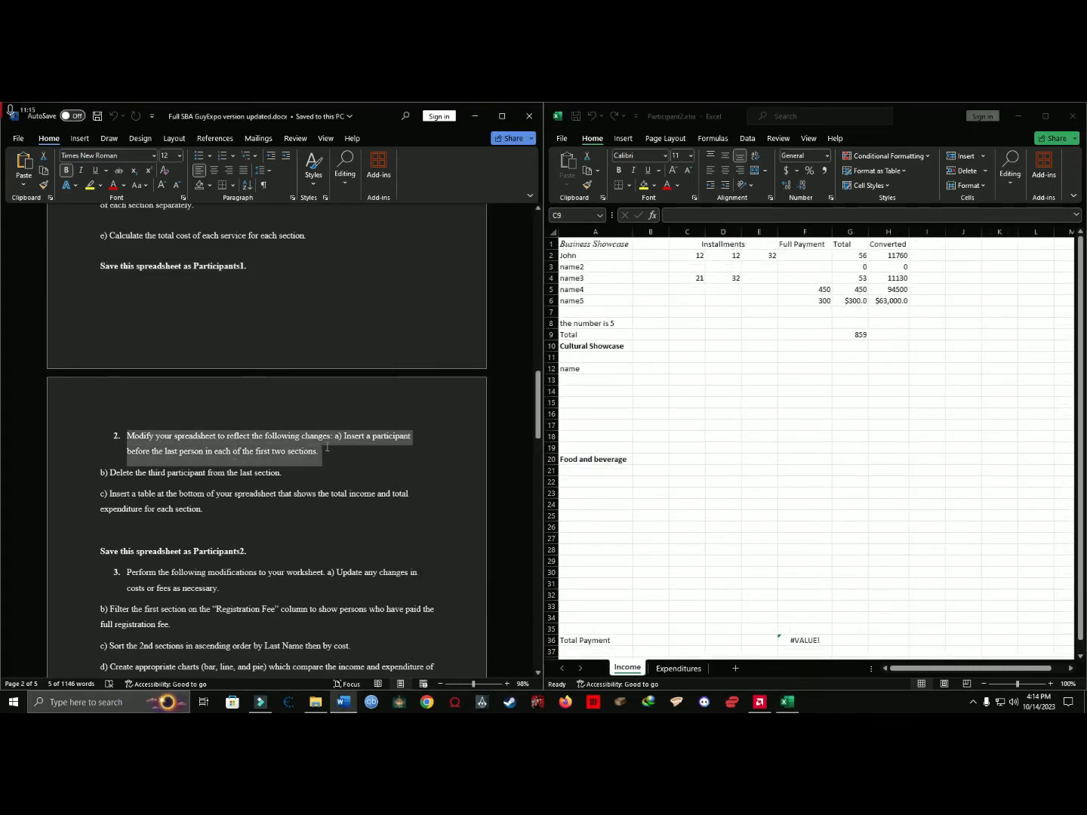
{"action": "left_click", "coordinate": [366, 437]}
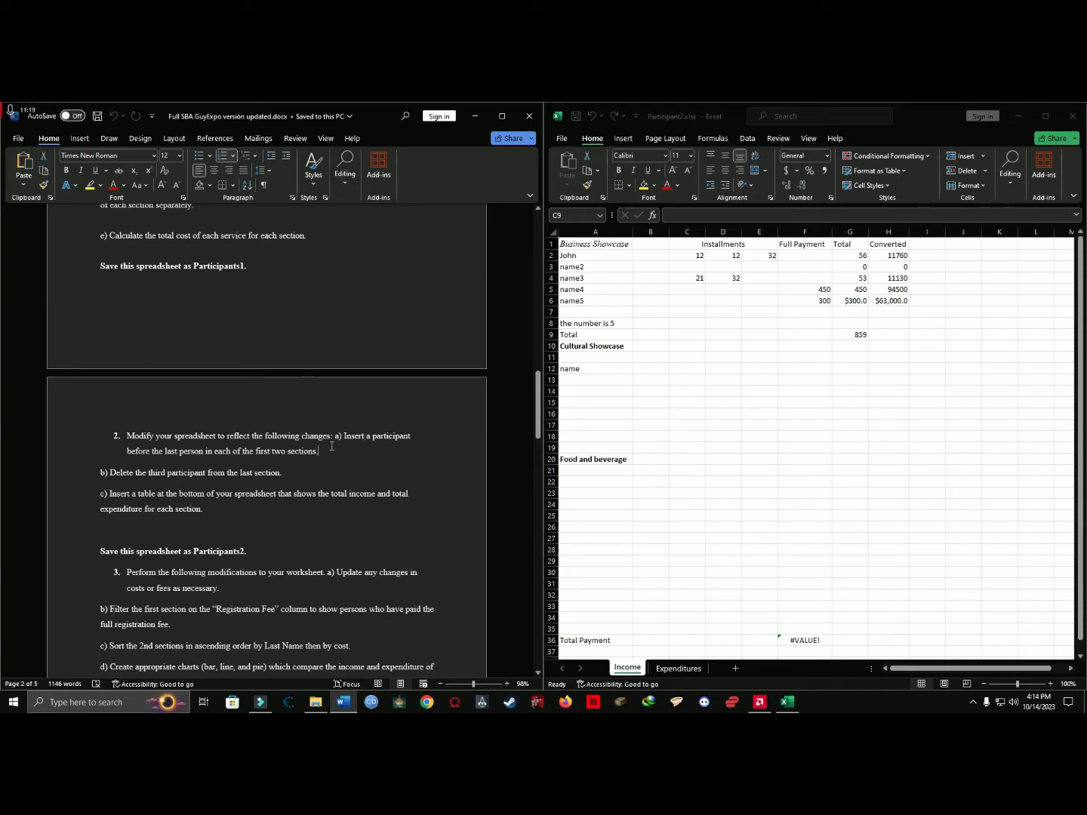
{"action": "left_click_drag", "start_coordinate": [368, 447], "coordinate": [281, 452]}
{"action": "left_click", "coordinate": [345, 447]}
{"action": "left_click", "coordinate": [631, 419]}
{"action": "left_click_drag", "start_coordinate": [598, 246], "coordinate": [606, 447]}
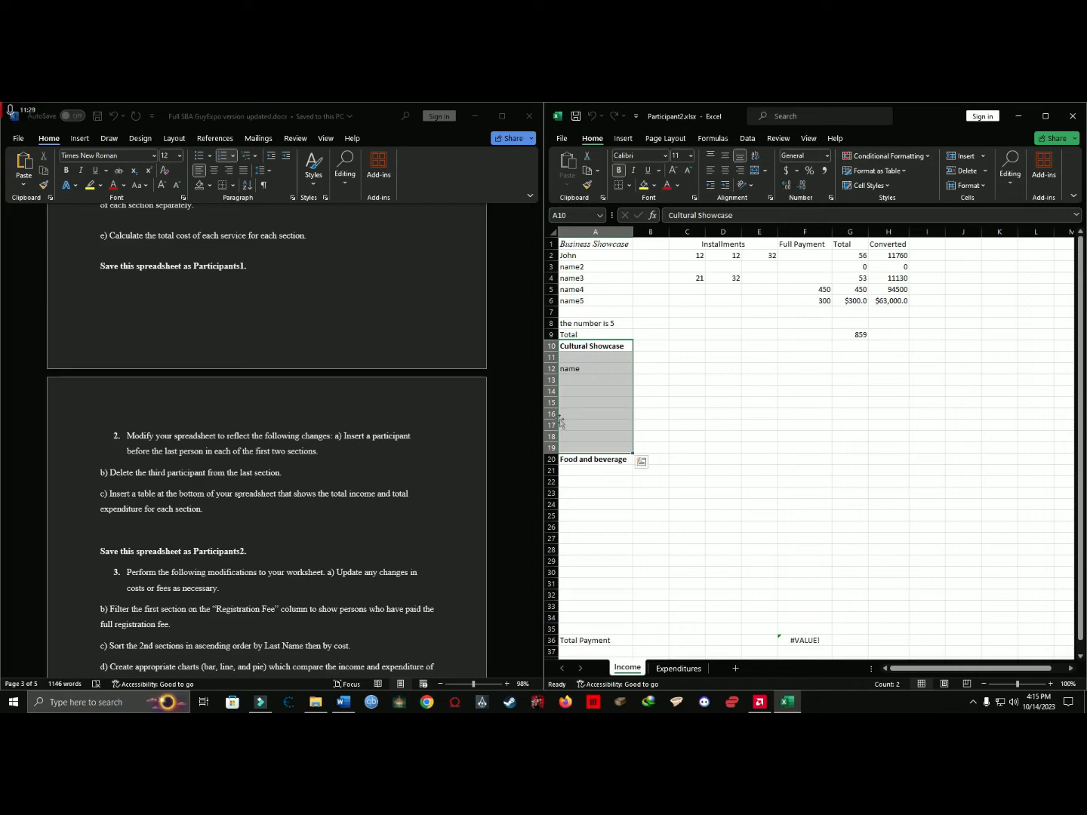
Insert a row above name5 in the Business Showcase section and enter a new participant's name in A6.
{"action": "left_click", "coordinate": [593, 302]}
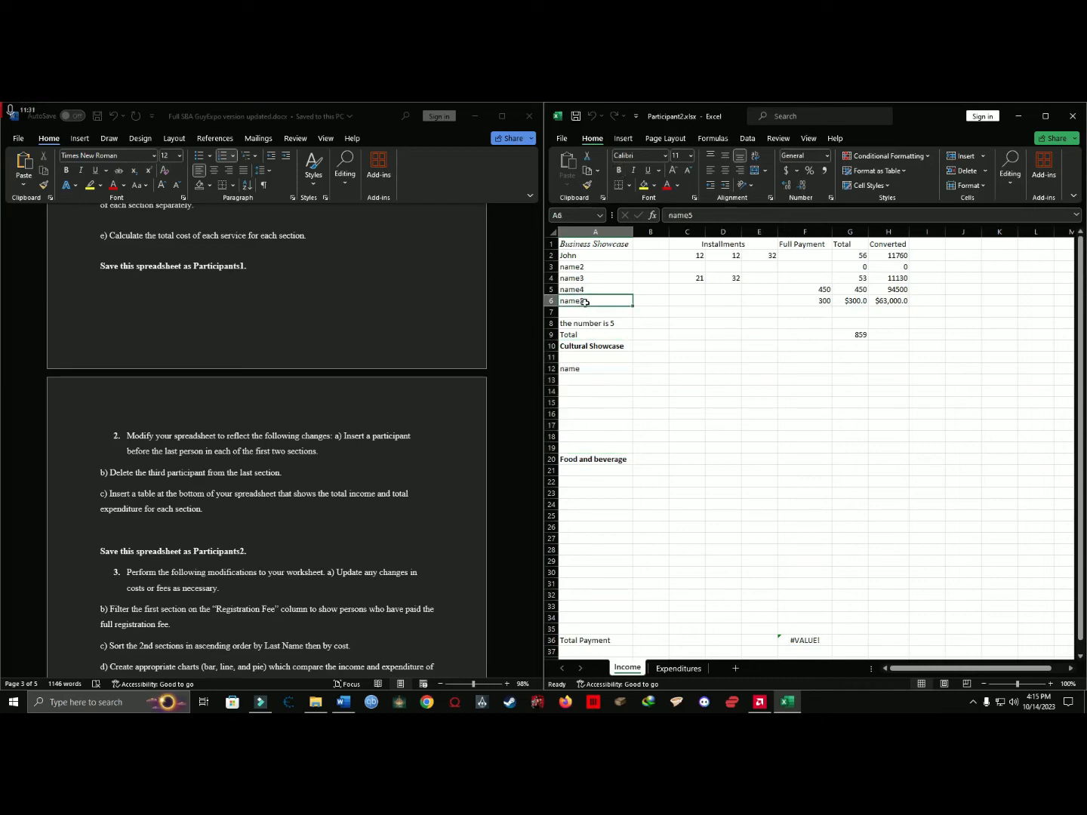
{"action": "right_click", "coordinate": [553, 301]}
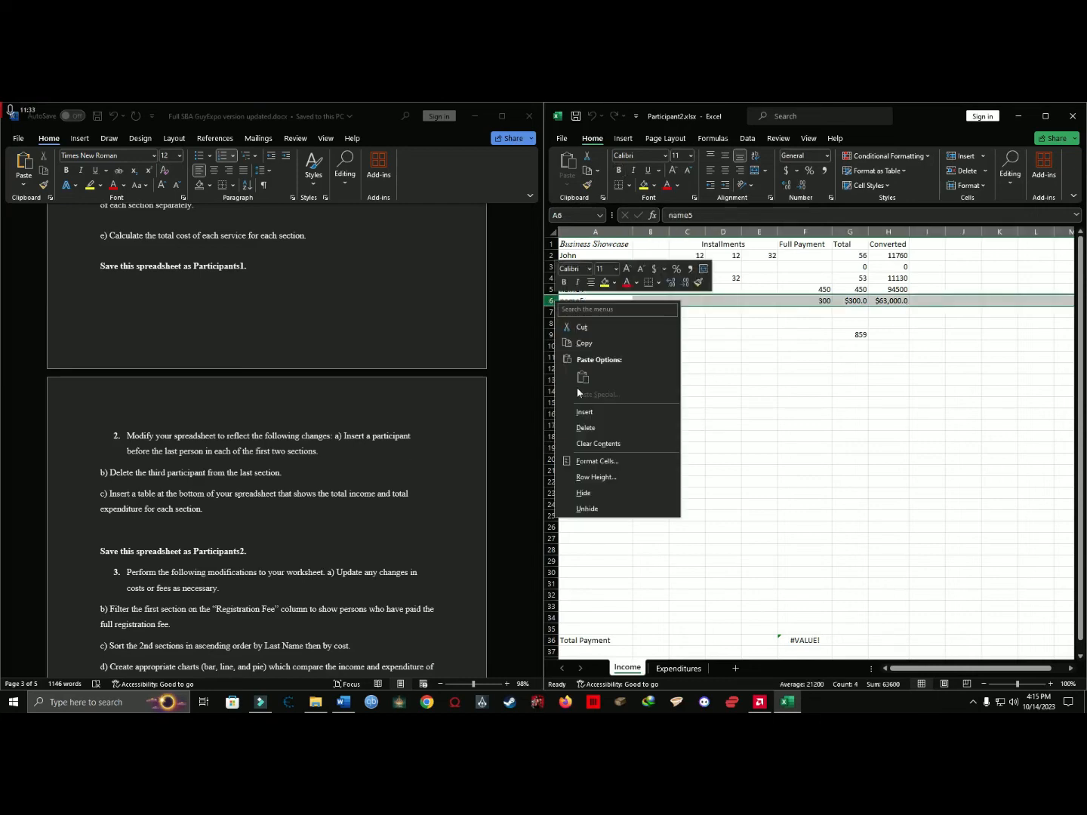
{"action": "left_click", "coordinate": [596, 412]}
{"action": "left_click", "coordinate": [603, 301]}
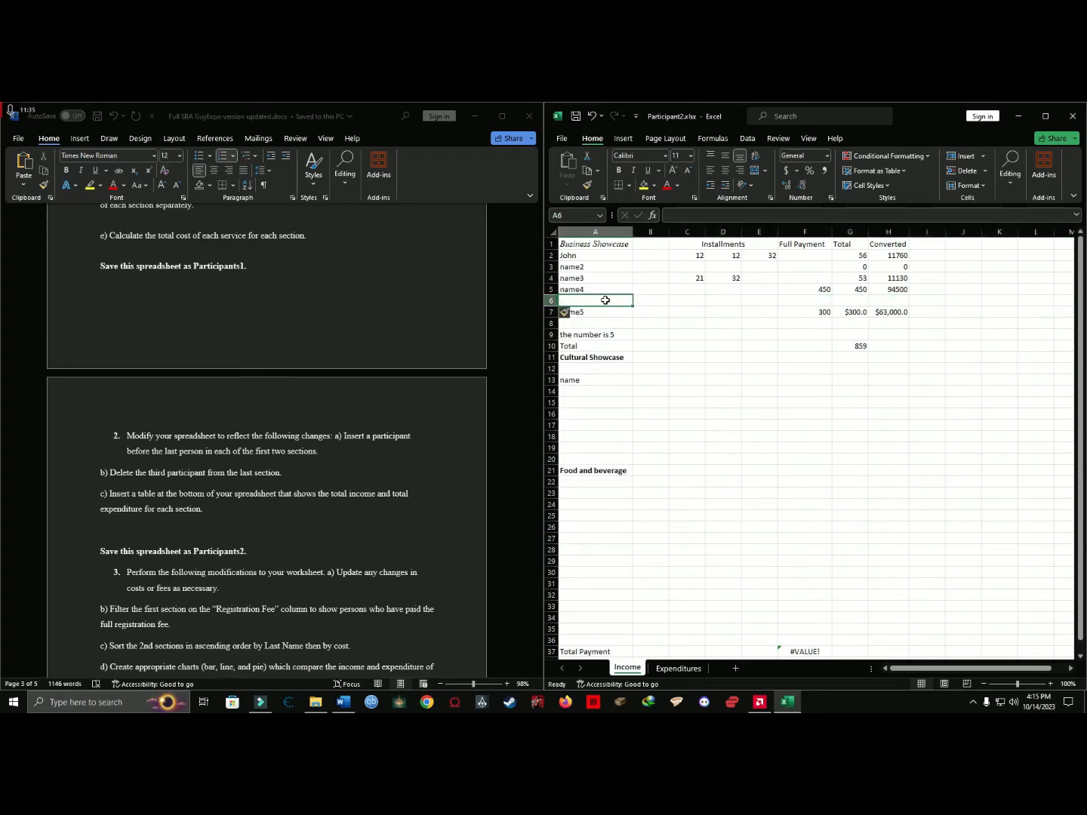
{"action": "type", "text": "jo"}
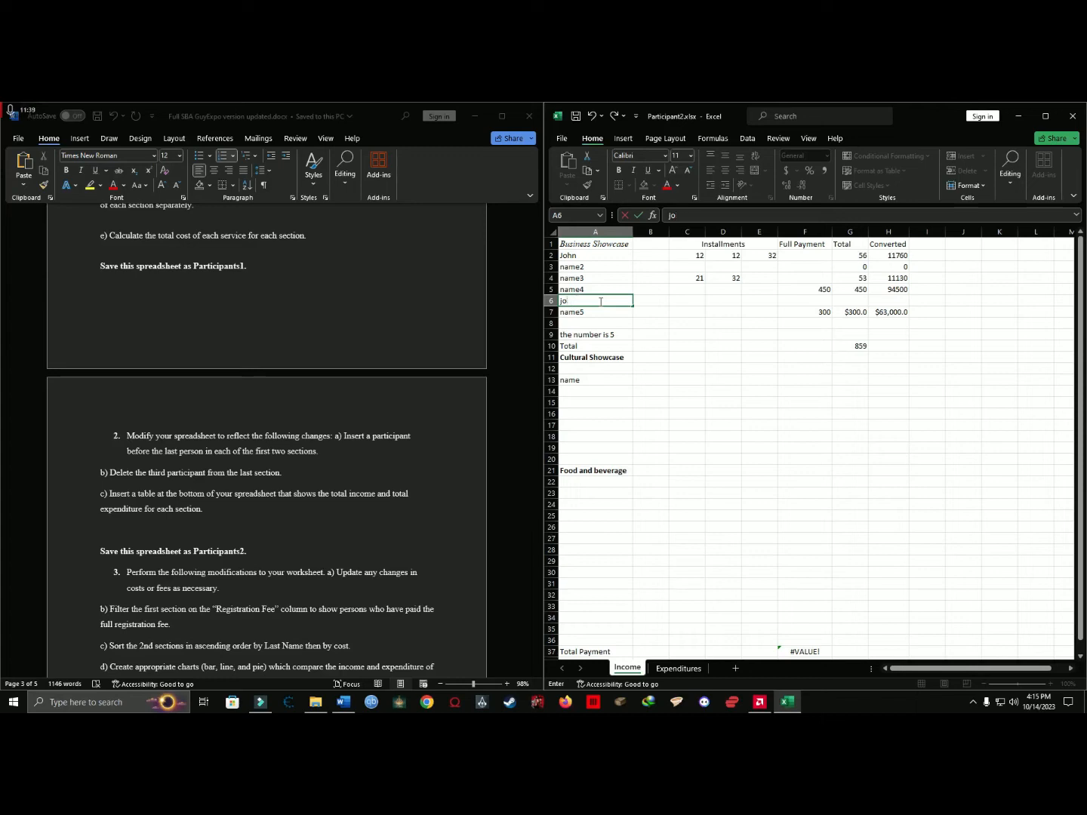
{"action": "type", "text": "hnpatrick"}
{"action": "key", "text": "Return"}
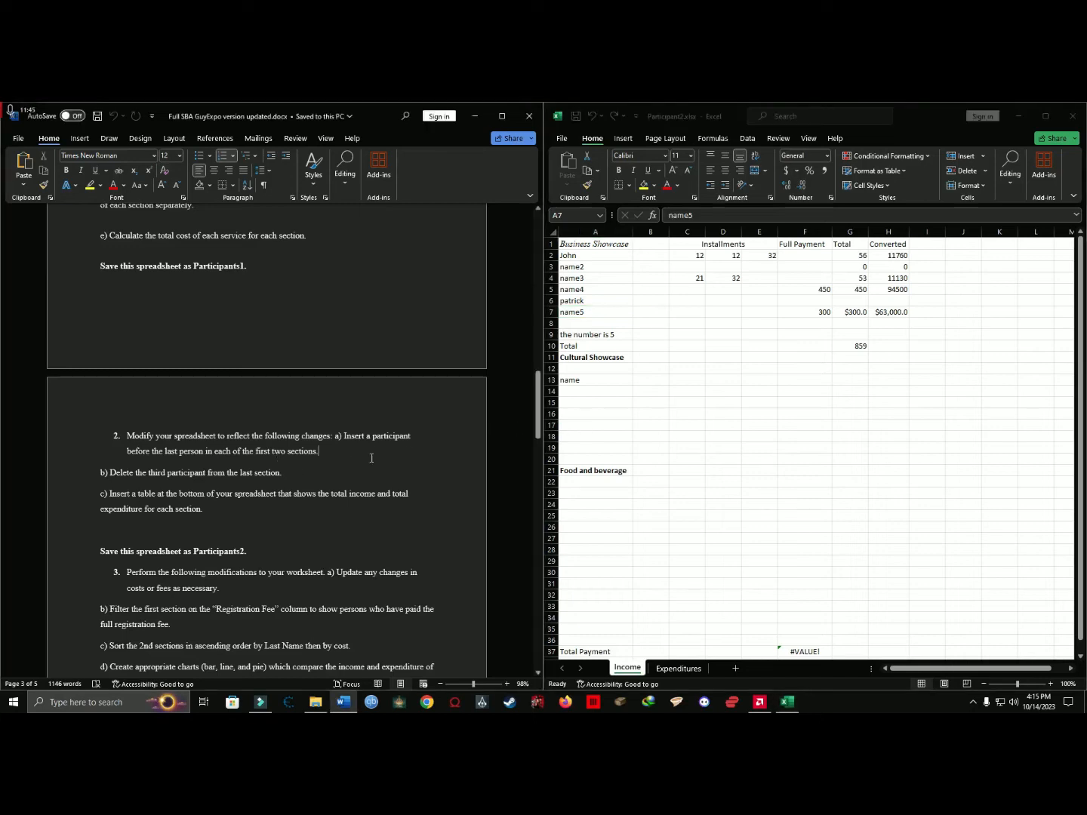
Insert a row above the last participant in the Cultural Showcase section and enter a new participant's name in A13.
{"action": "left_click", "coordinate": [595, 439]}
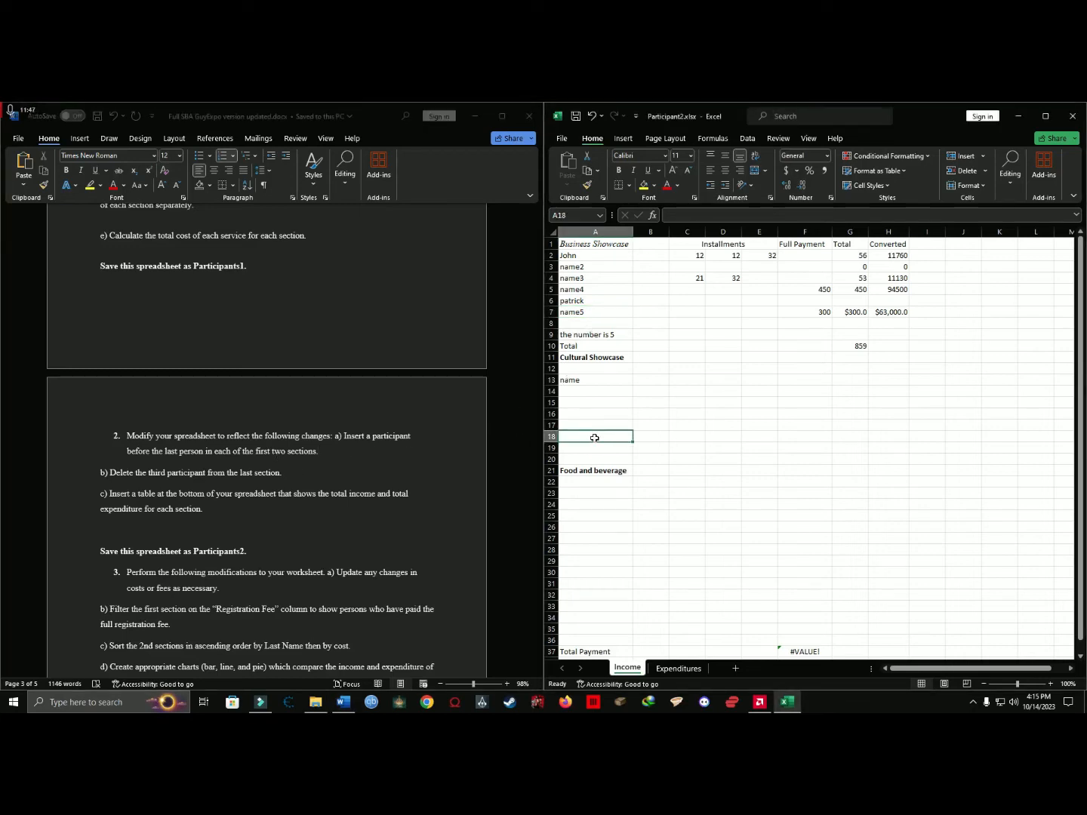
{"action": "left_click", "coordinate": [573, 381]}
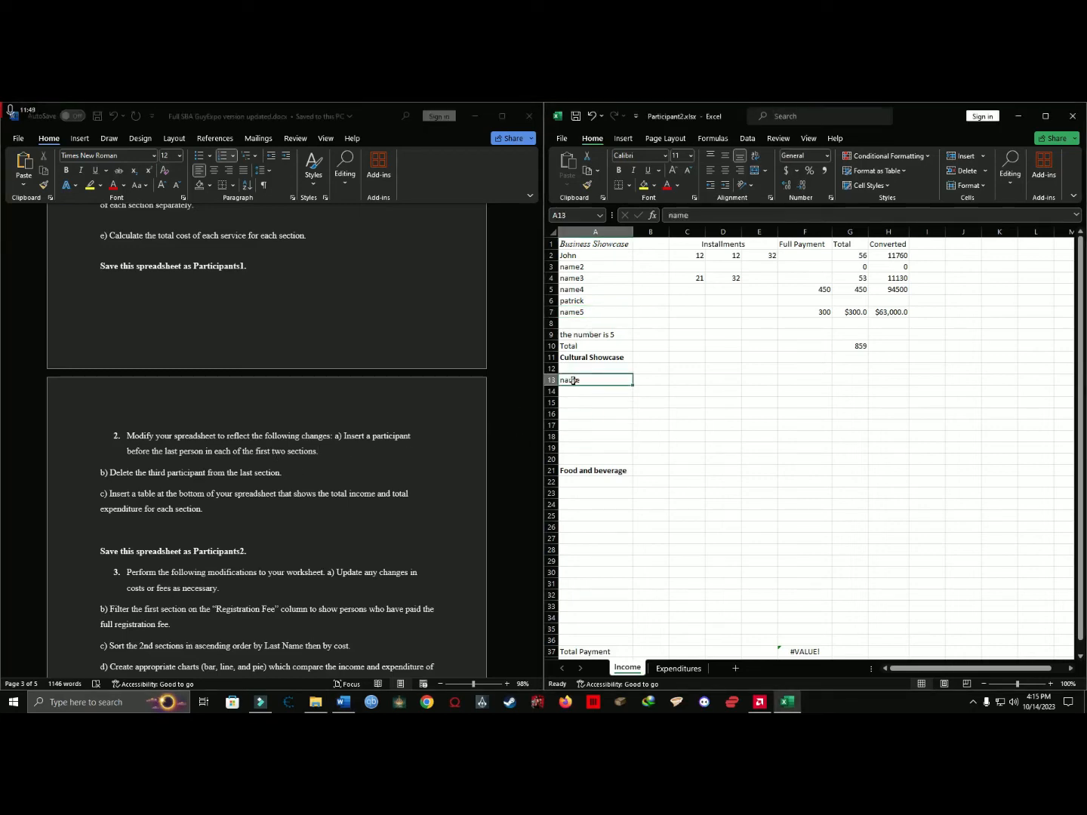
{"action": "right_click", "coordinate": [553, 381]}
{"action": "left_click", "coordinate": [602, 493]}
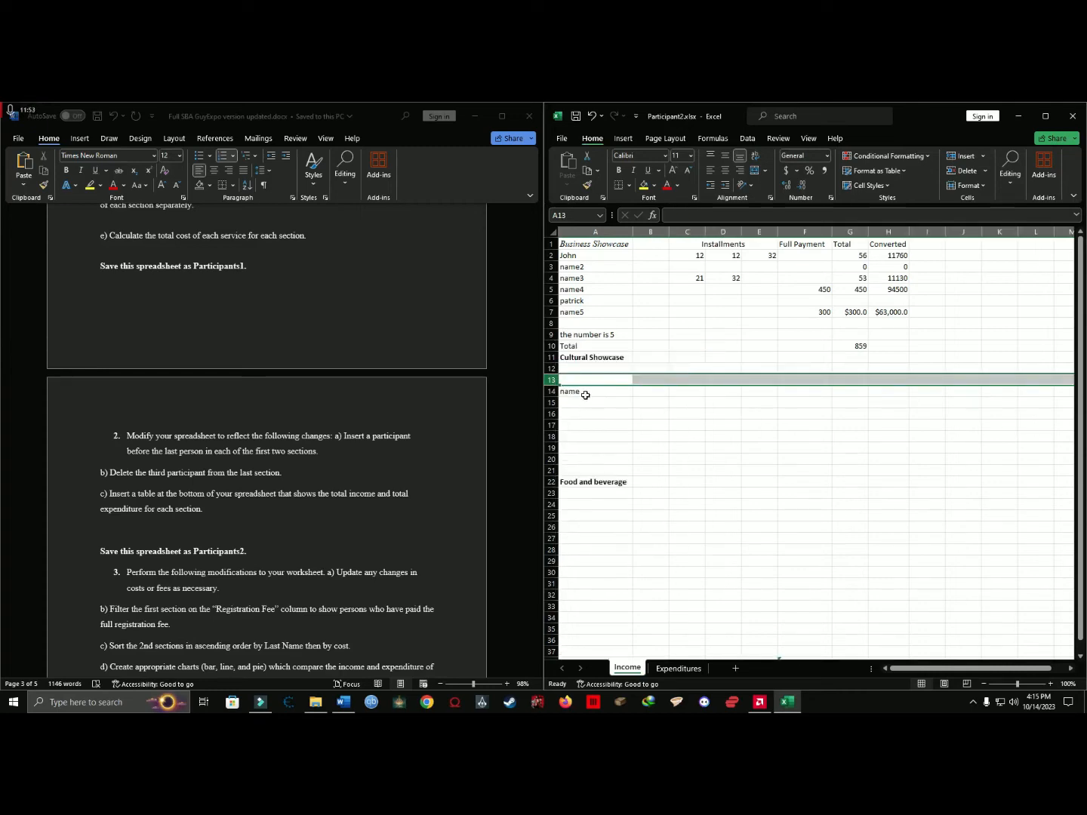
{"action": "type", "text": "mark"}
{"action": "key", "text": "Tab"}
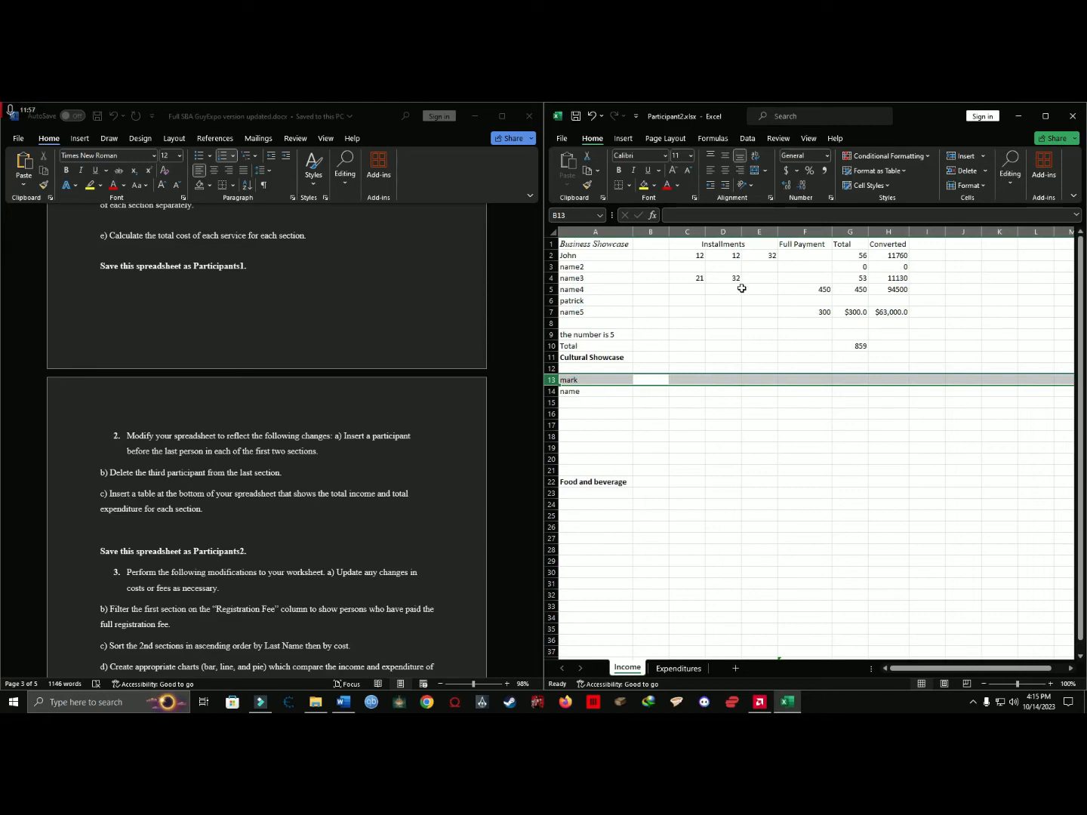
{"action": "left_click_drag", "start_coordinate": [699, 278], "coordinate": [789, 280]}
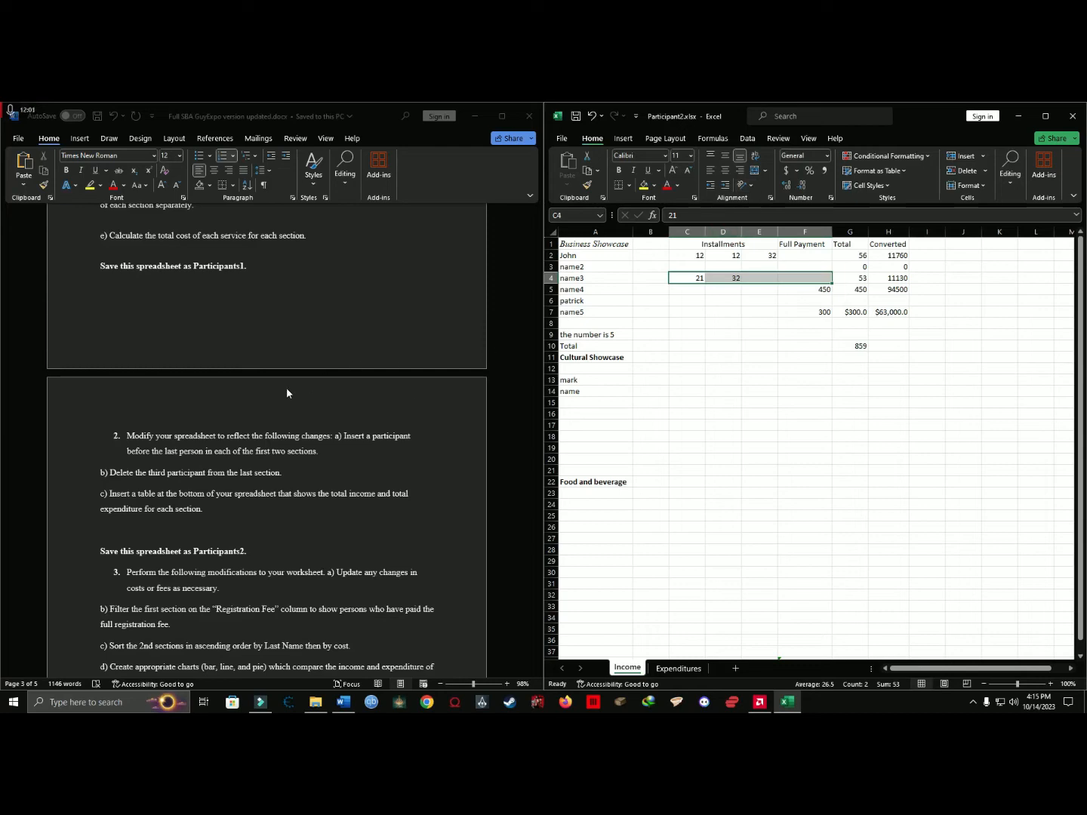
For question 2b, enter a sample participant name in A24 under Food and beverage and fill it down to A29.
{"action": "left_click_drag", "start_coordinate": [111, 472], "coordinate": [278, 473]}
{"action": "left_click", "coordinate": [289, 476]}
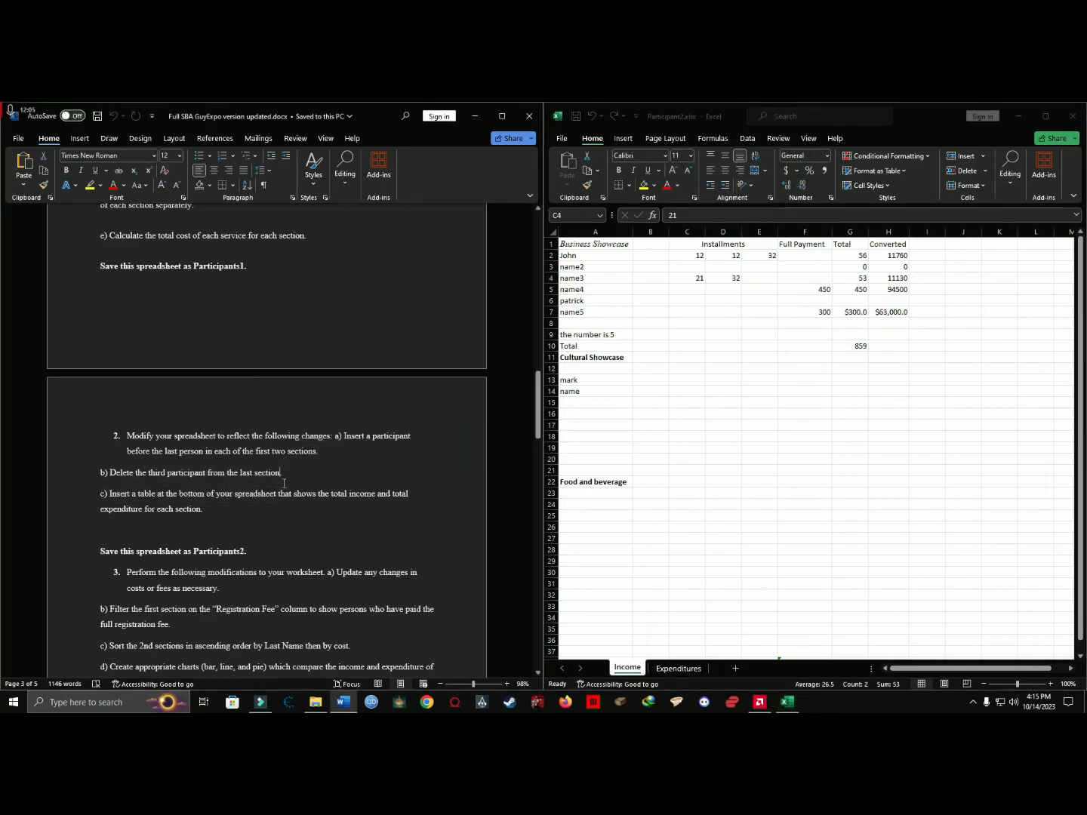
{"action": "scroll", "coordinate": [618, 456], "scroll_direction": "down", "scroll_amount": 3}
{"action": "left_click", "coordinate": [583, 404]}
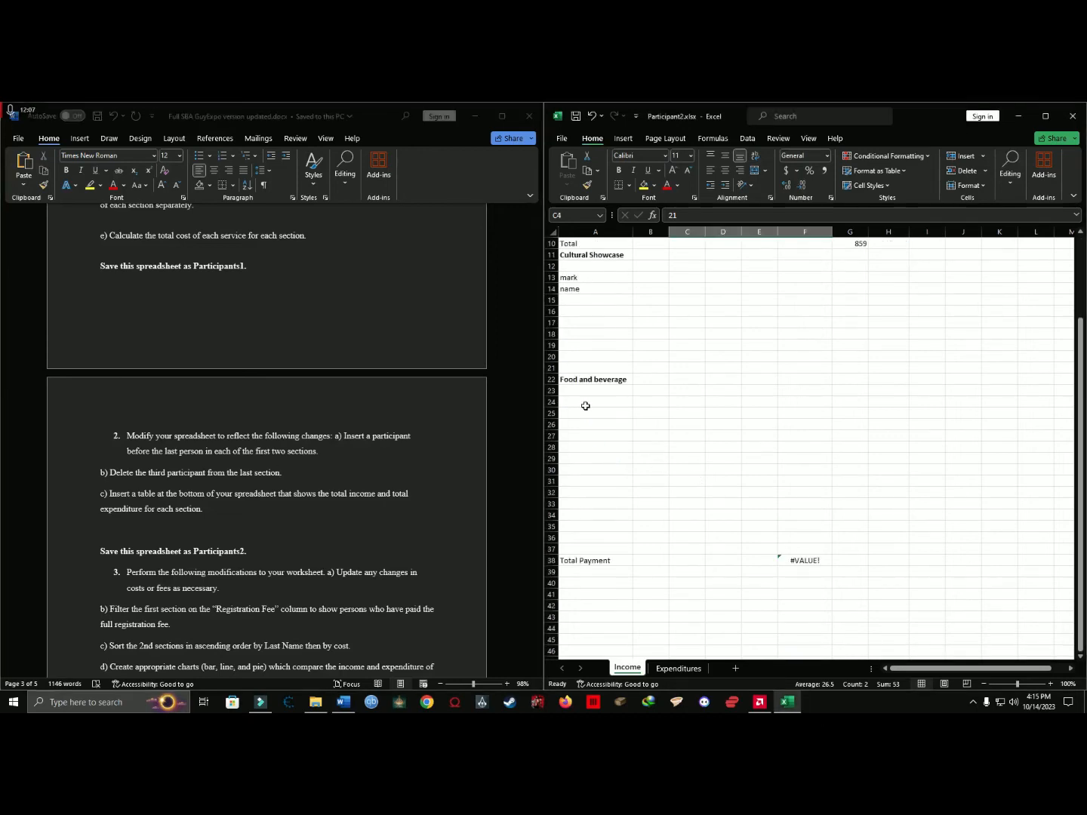
{"action": "type", "text": "jo"}
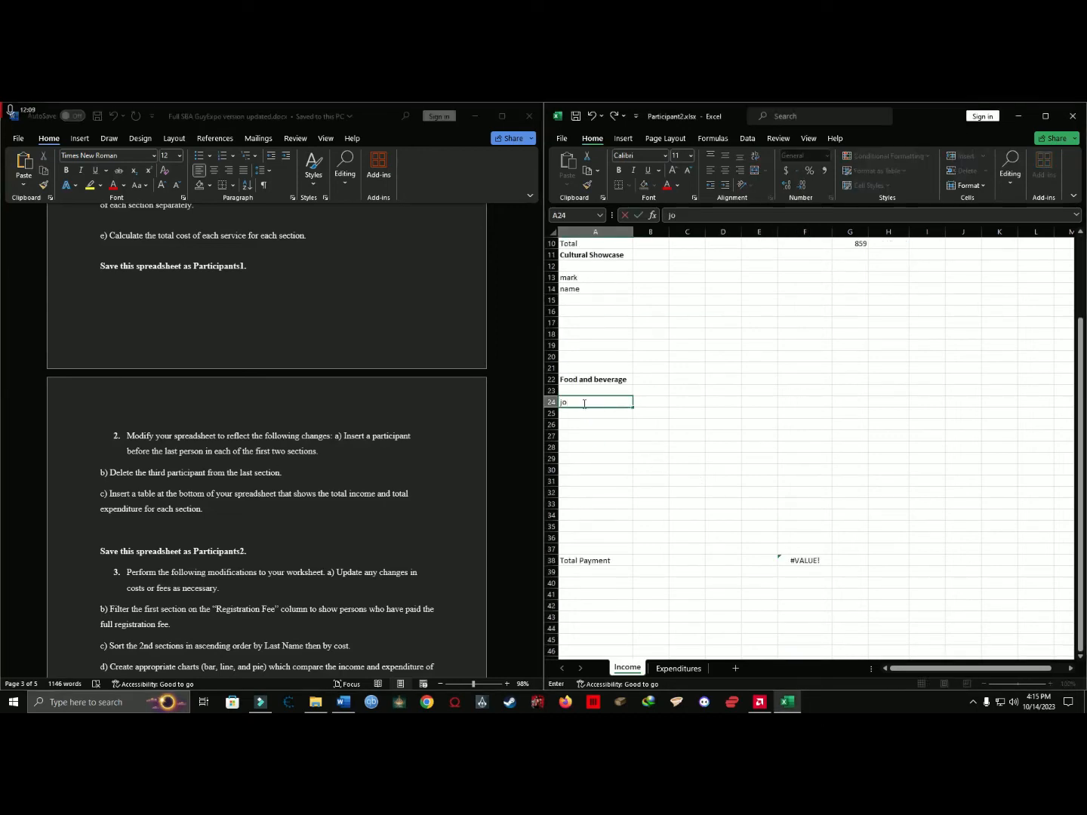
{"action": "type", "text": "hn"}
{"action": "key", "text": "Return"}
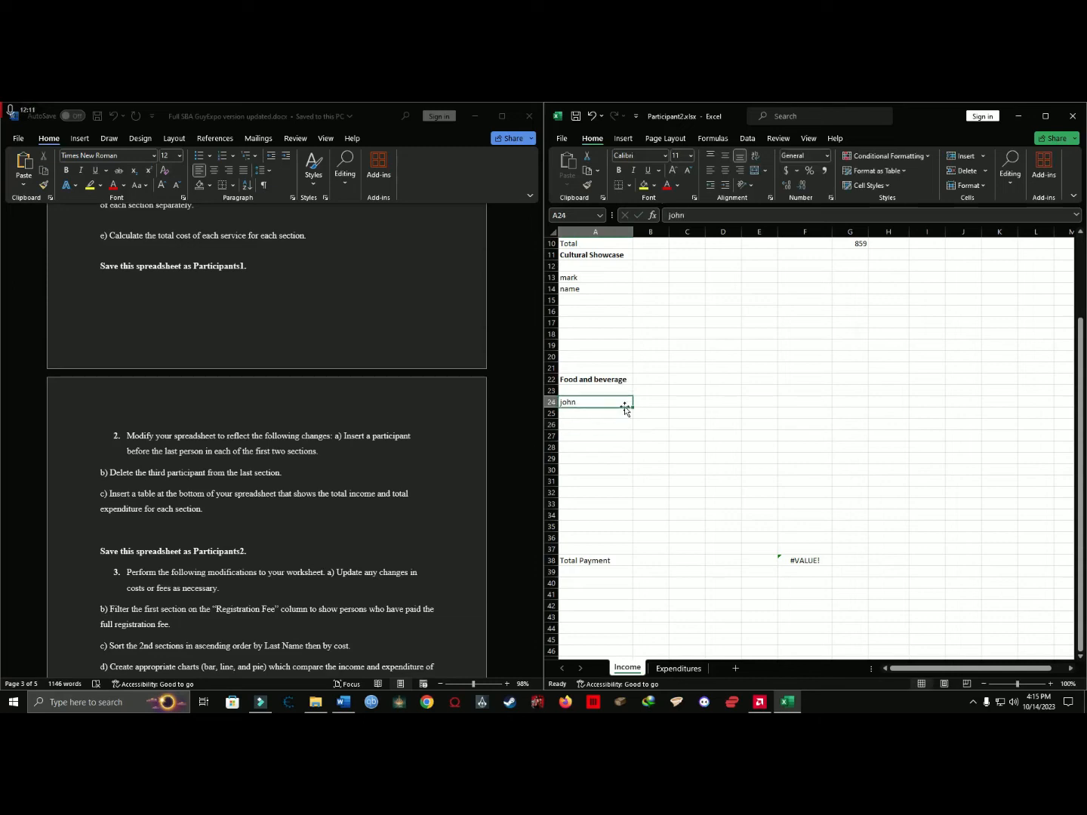
{"action": "left_click", "coordinate": [627, 406]}
{"action": "left_click_drag", "start_coordinate": [633, 406], "coordinate": [615, 480]}
{"action": "left_click", "coordinate": [598, 447]}
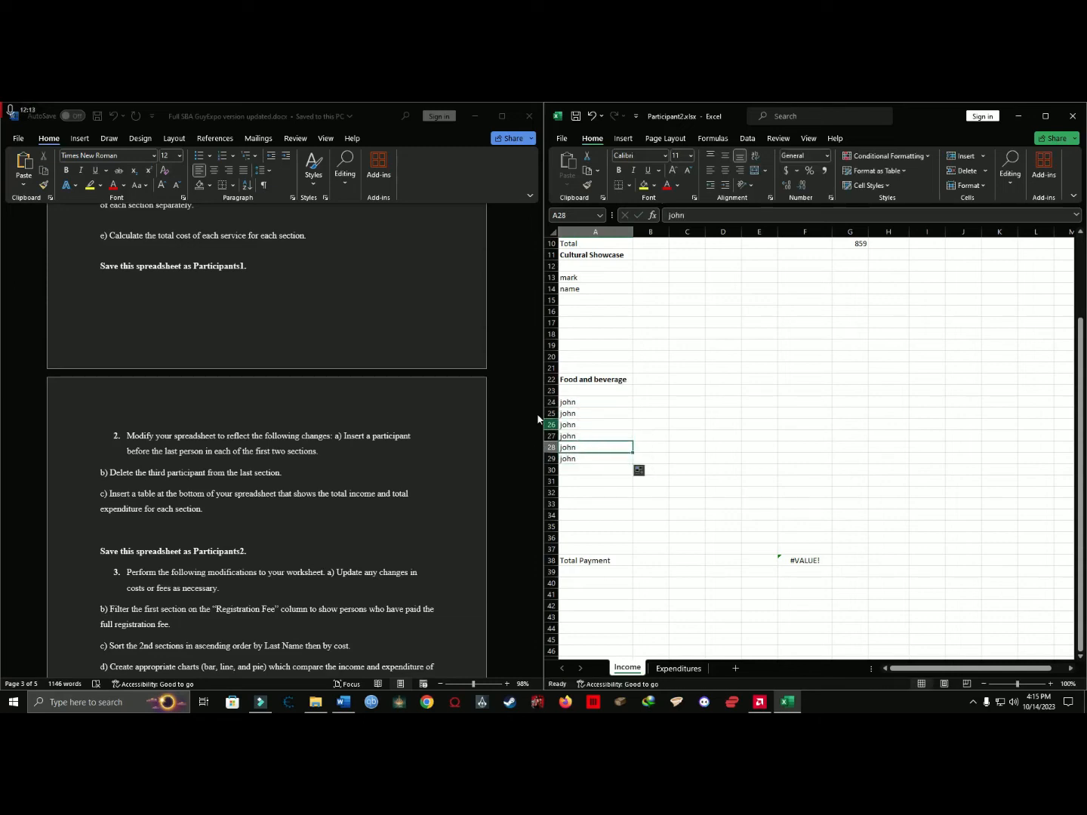
Add the number 3 to the end of the third Food and beverage participant's name in A26.
{"action": "left_click", "coordinate": [581, 403]}
{"action": "left_click", "coordinate": [581, 413]}
{"action": "left_click", "coordinate": [582, 426]}
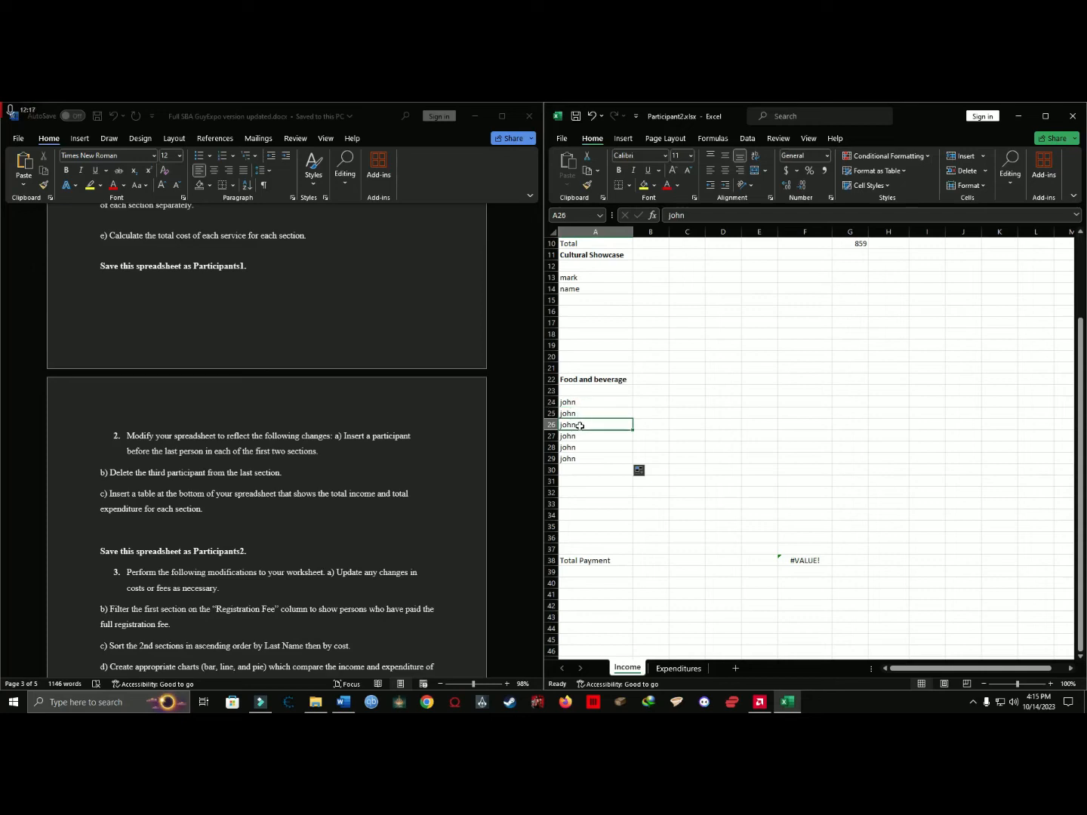
{"action": "double_click", "coordinate": [581, 425]}
{"action": "left_click", "coordinate": [597, 457]}
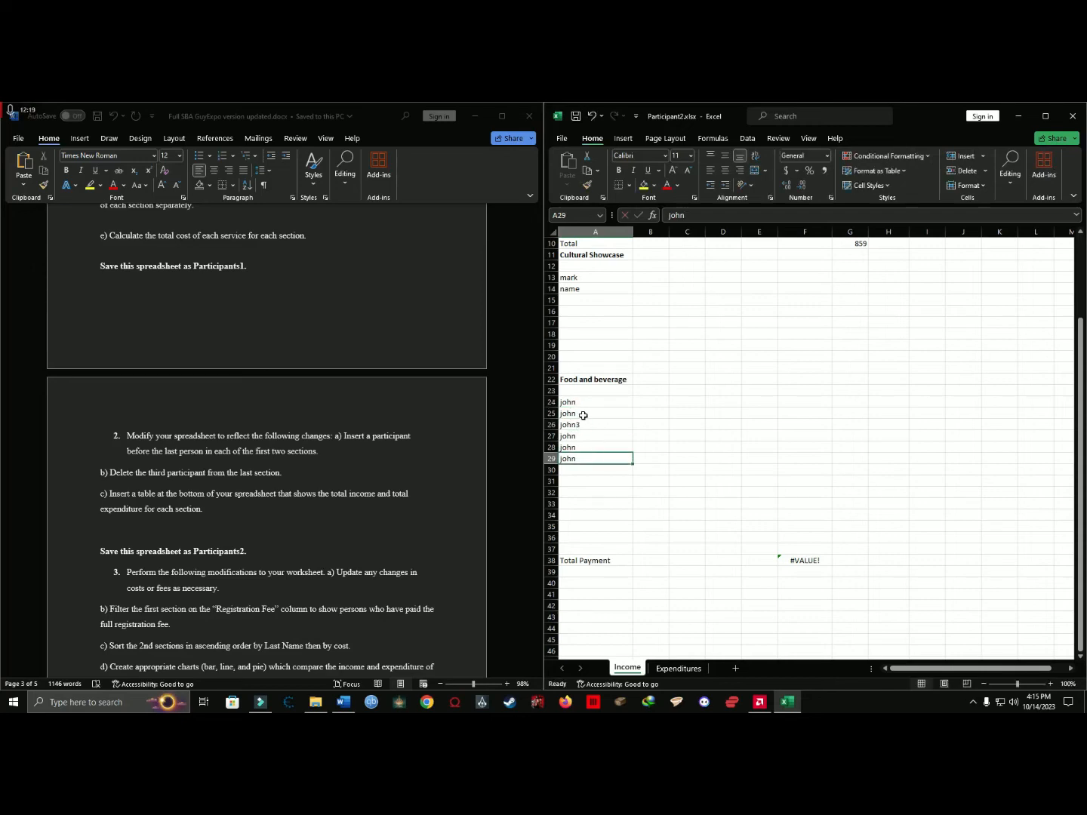
{"action": "left_click", "coordinate": [581, 425]}
Delete the third participant's entire row, row 26, from the Food and beverage section.
{"action": "left_click", "coordinate": [88, 520]}
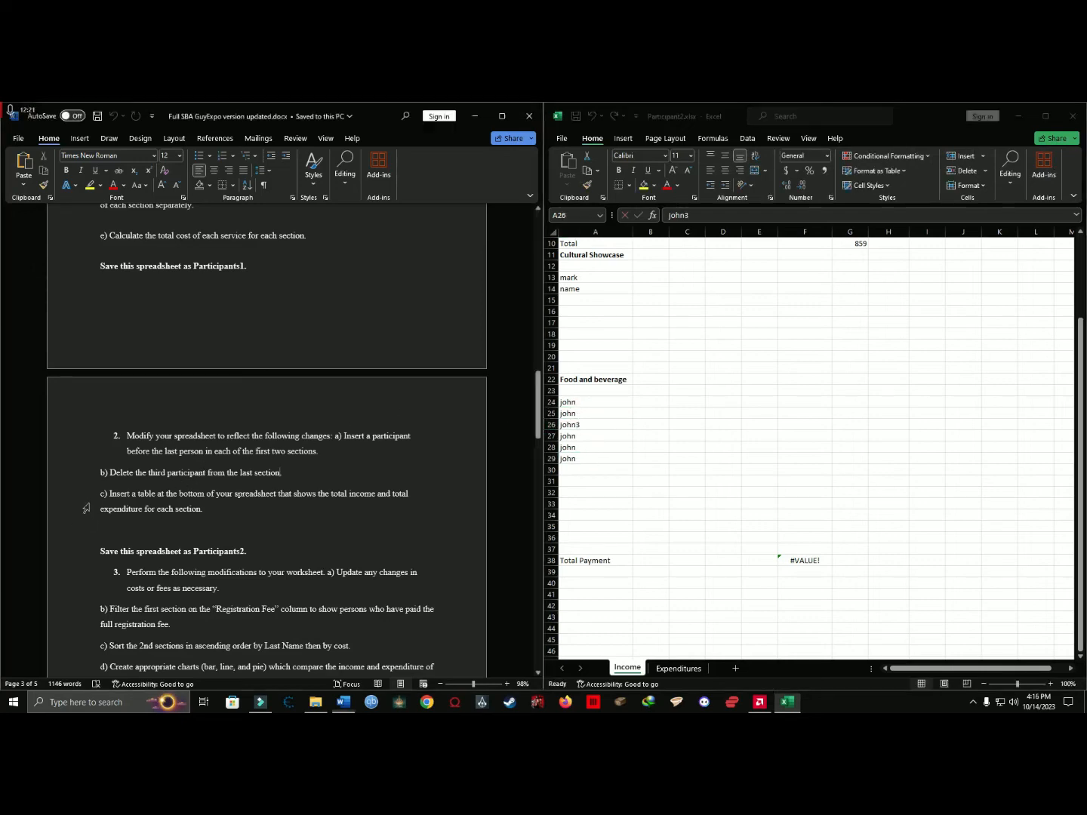
{"action": "left_click_drag", "start_coordinate": [111, 472], "coordinate": [282, 473]}
{"action": "left_click", "coordinate": [597, 459]}
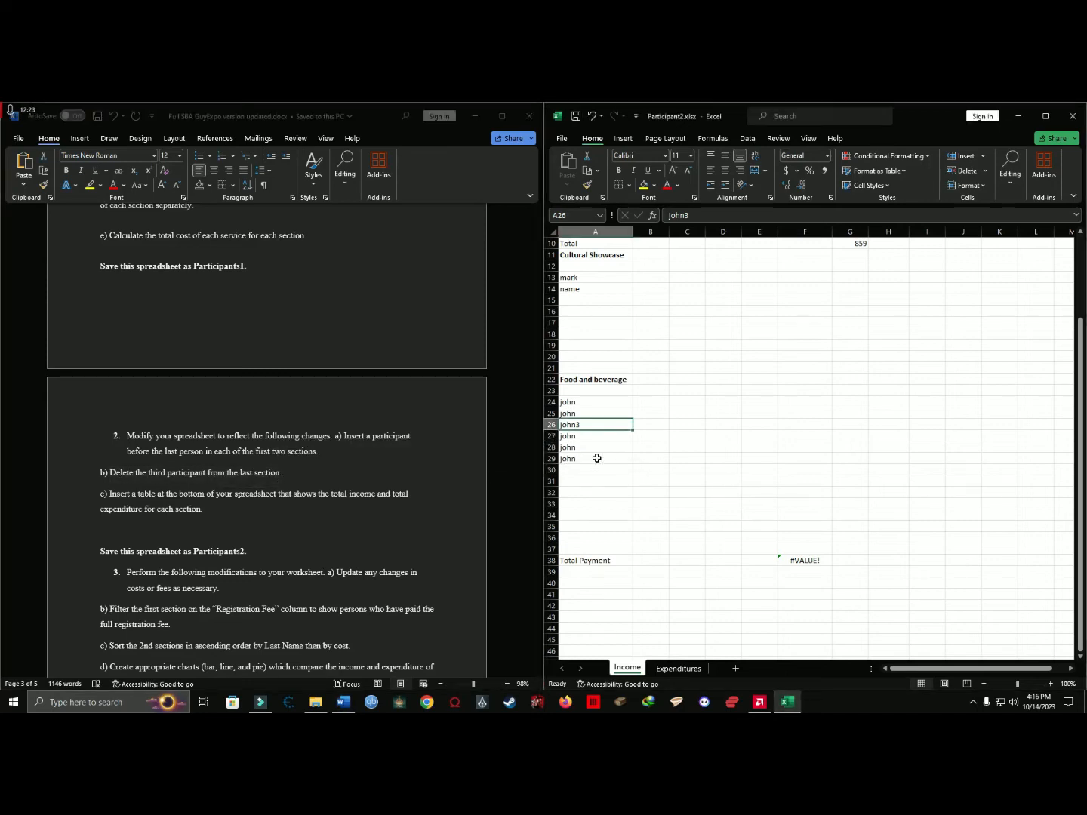
{"action": "left_click", "coordinate": [552, 426]}
{"action": "right_click", "coordinate": [554, 425]}
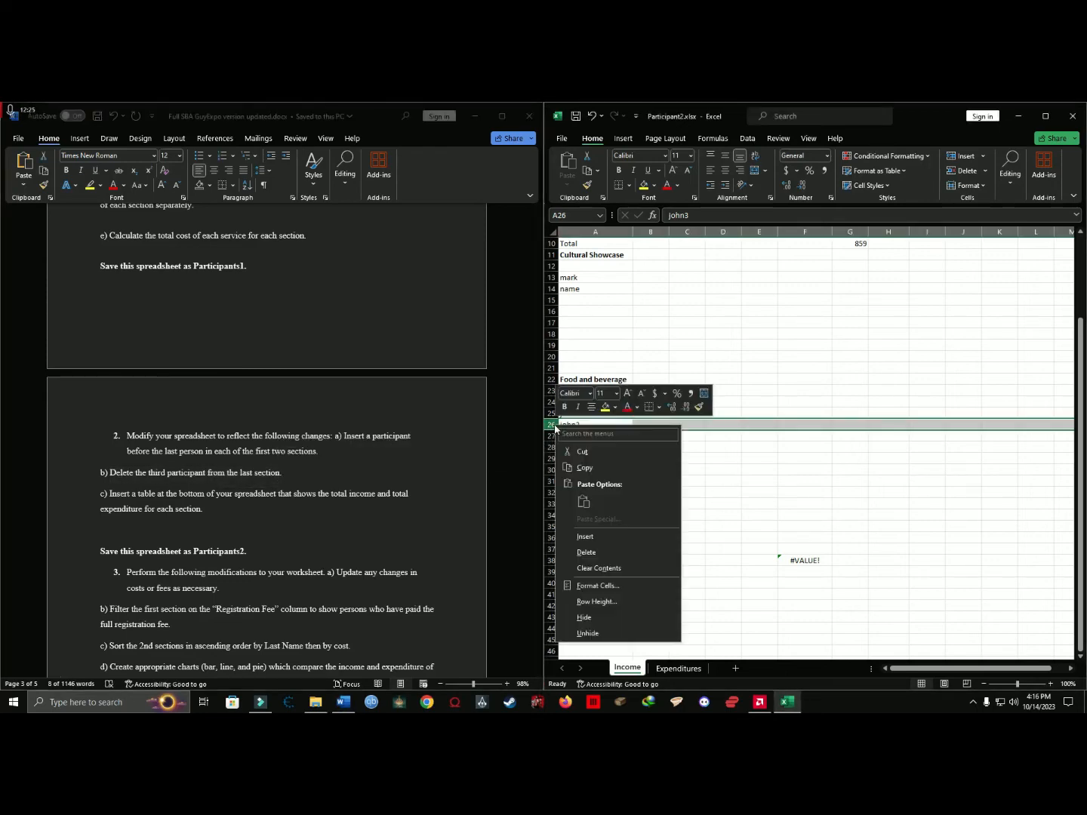
{"action": "left_click", "coordinate": [608, 552]}
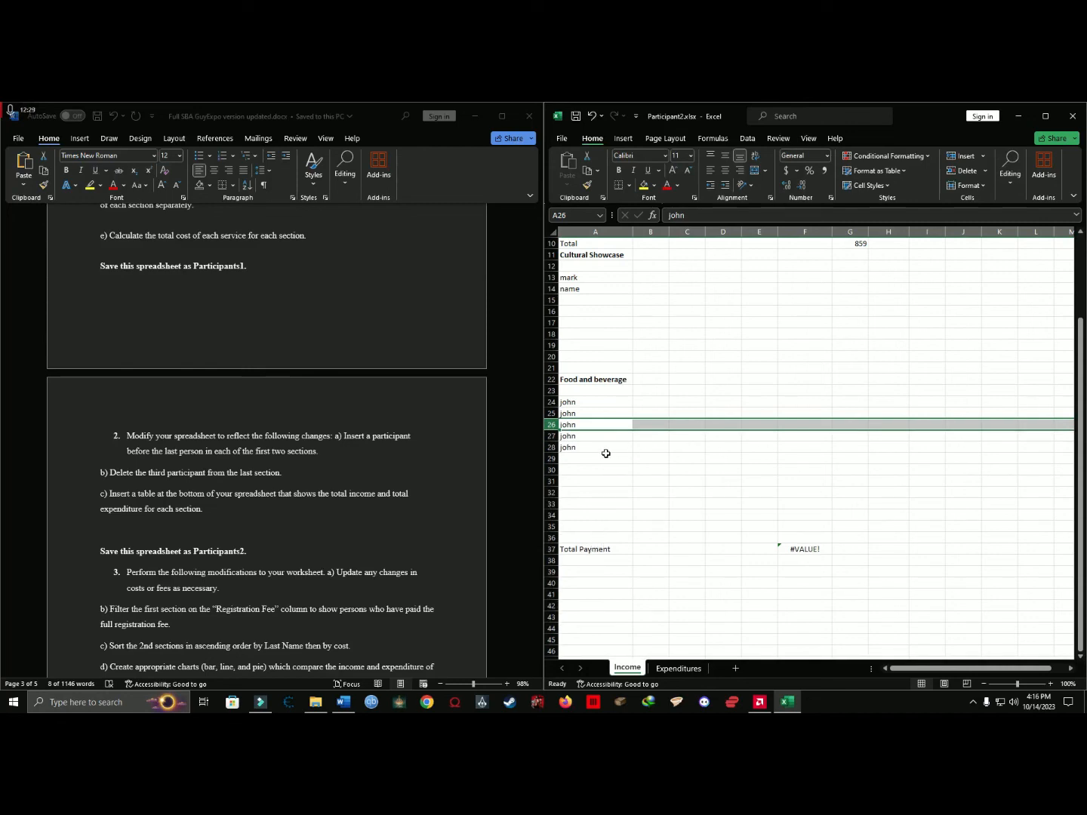
Read question 2c about the total income and expenditure table and examine the space at the bottom of the Income sheet.
{"action": "left_click", "coordinate": [145, 479]}
{"action": "left_click", "coordinate": [119, 474]}
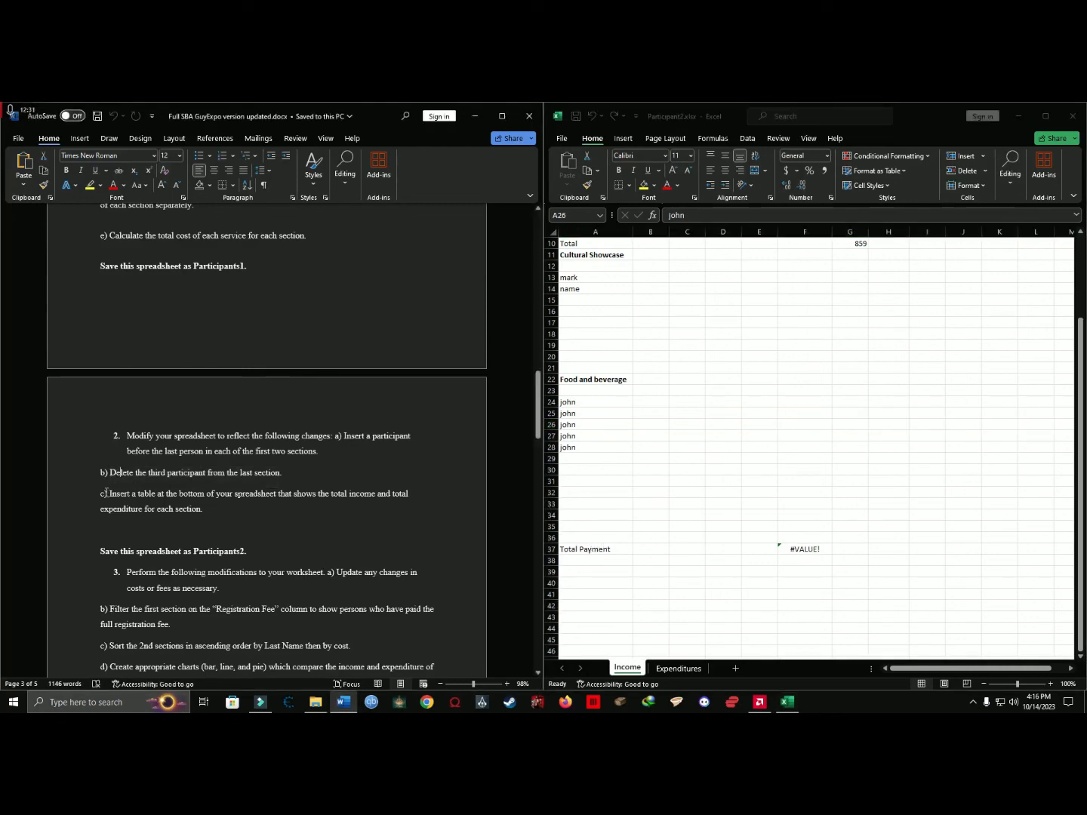
{"action": "left_click_drag", "start_coordinate": [100, 494], "coordinate": [205, 521]}
{"action": "left_click", "coordinate": [269, 533]}
{"action": "left_click", "coordinate": [730, 445]}
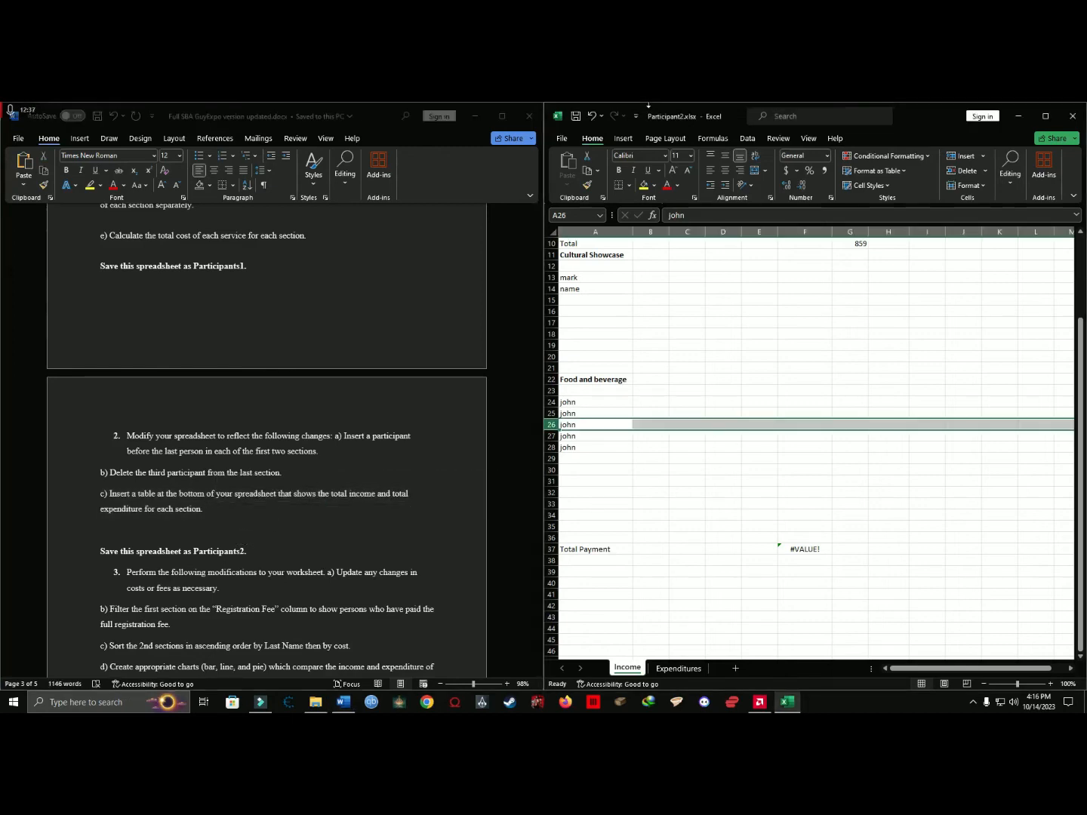
{"action": "scroll", "coordinate": [691, 302], "scroll_direction": "down", "scroll_amount": 8}
{"action": "scroll", "coordinate": [685, 309], "scroll_direction": "up", "scroll_amount": 1}
{"action": "scroll", "coordinate": [682, 311], "scroll_direction": "down", "scroll_amount": 2}
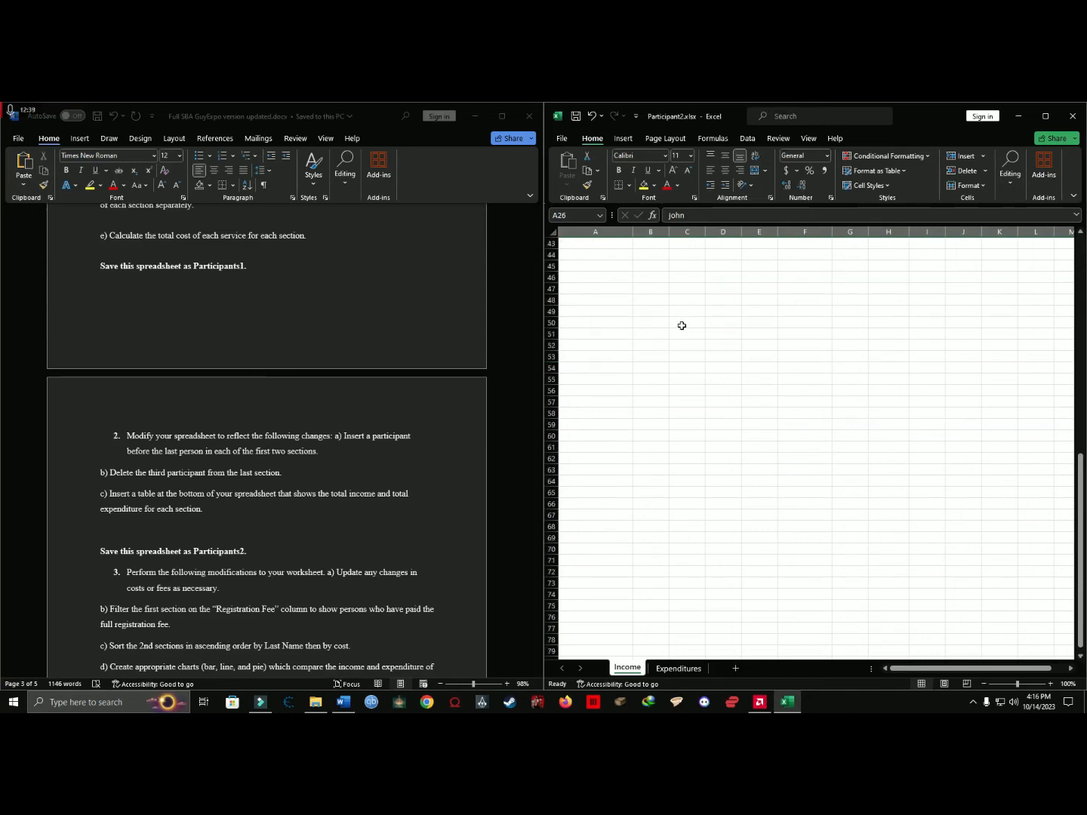
{"action": "scroll", "coordinate": [686, 453], "scroll_direction": "up", "scroll_amount": 7}
{"action": "scroll", "coordinate": [686, 450], "scroll_direction": "down", "scroll_amount": 1}
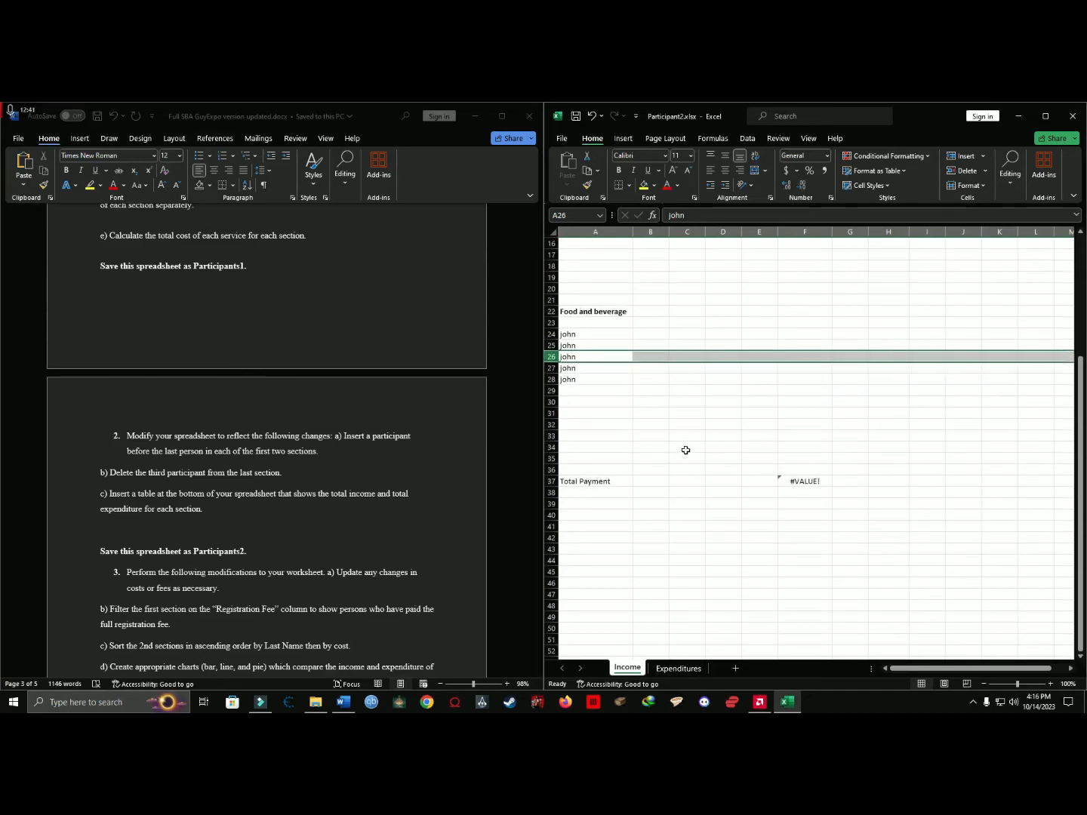
{"action": "scroll", "coordinate": [627, 479], "scroll_direction": "down", "scroll_amount": 1}
Enter the table labels Income in A41 and Expenditure in A46 below the Total Payment row.
{"action": "left_click", "coordinate": [582, 478]}
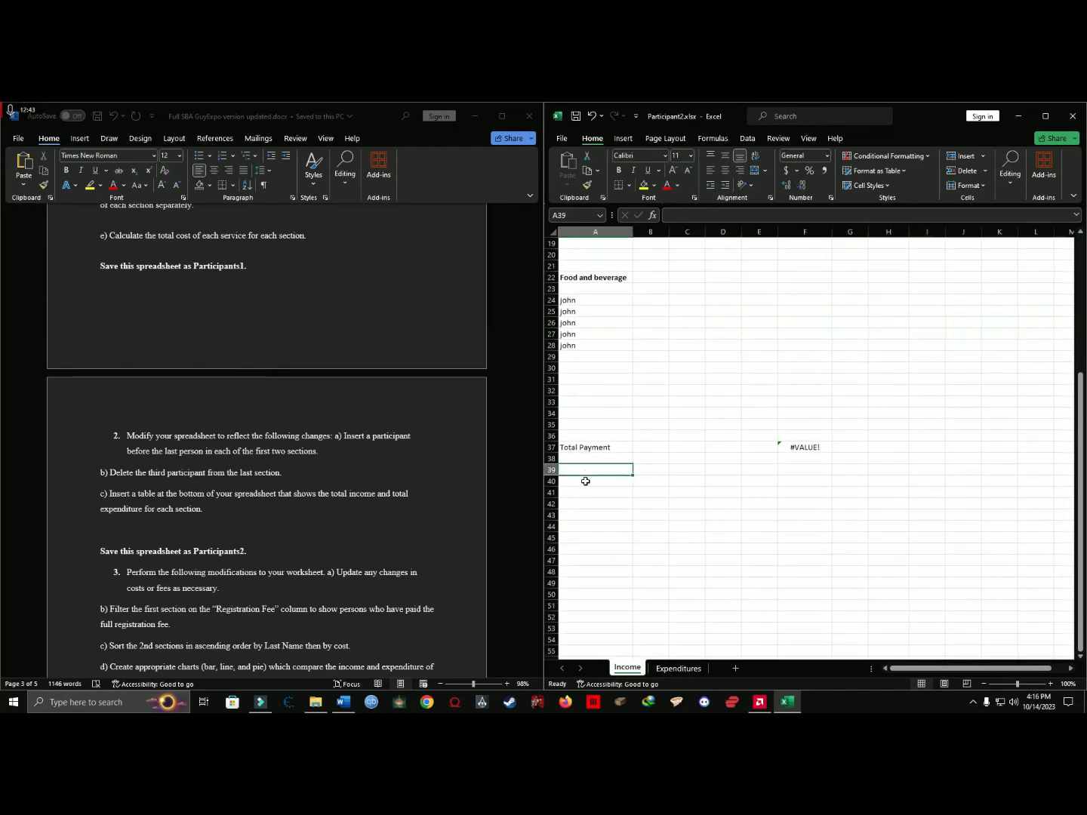
{"action": "left_click", "coordinate": [586, 490]}
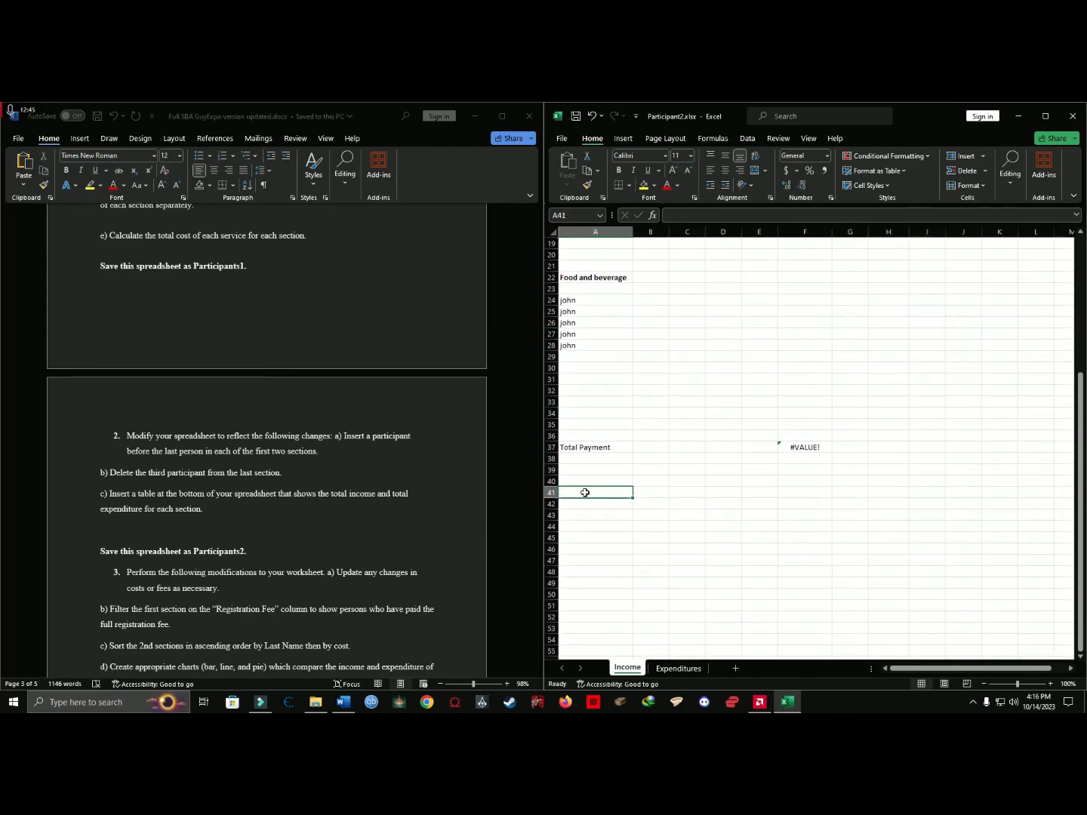
{"action": "type", "text": "Inc"}
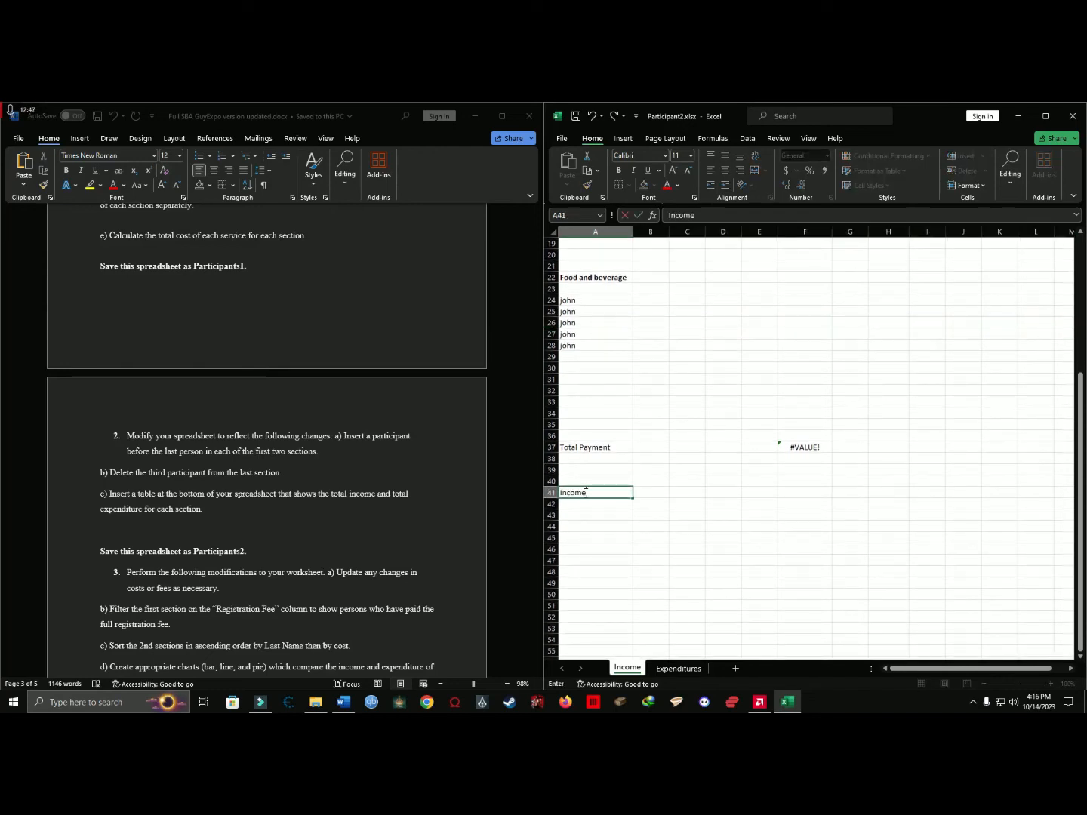
{"action": "type", "text": "ome"}
{"action": "left_click", "coordinate": [581, 539]}
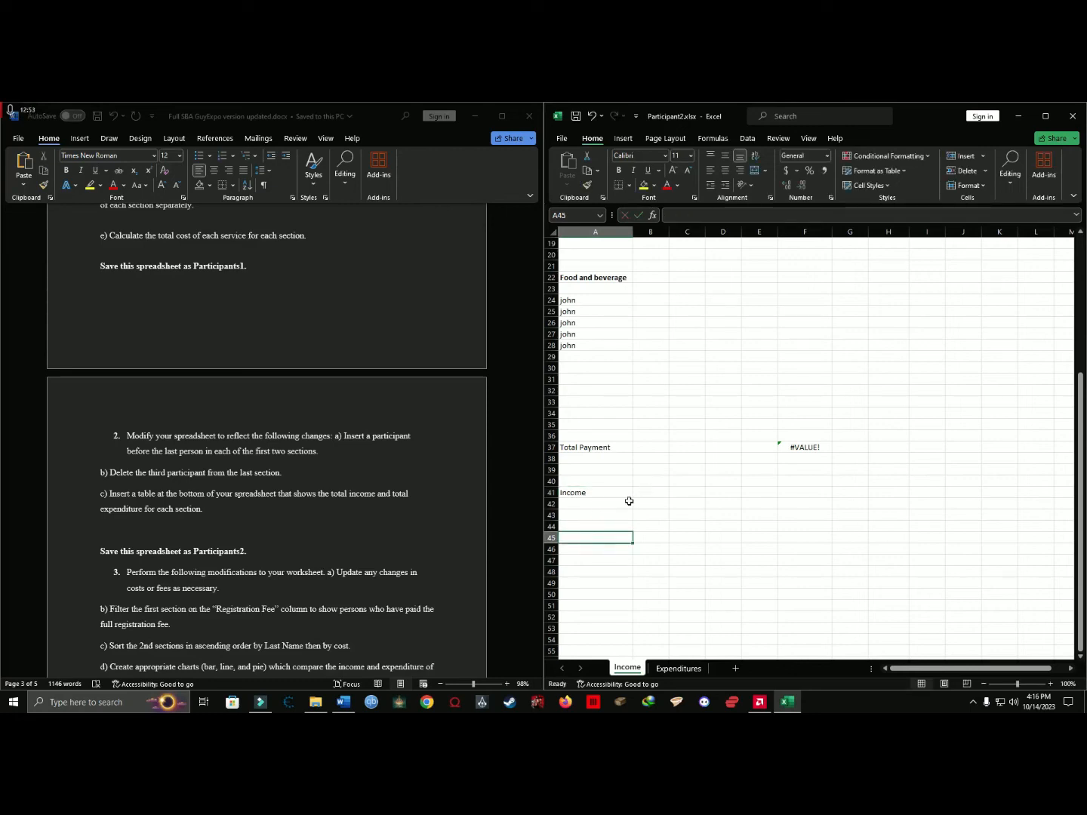
{"action": "left_click", "coordinate": [583, 546]}
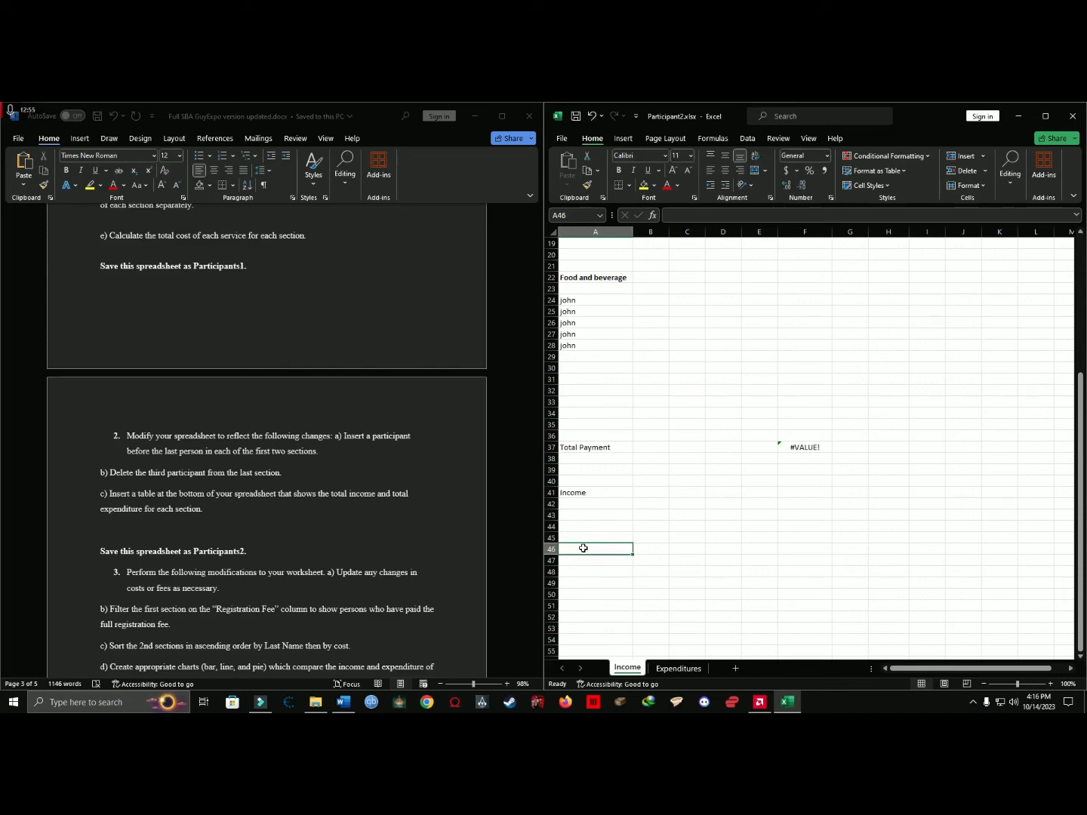
{"action": "type", "text": "Expenditure"}
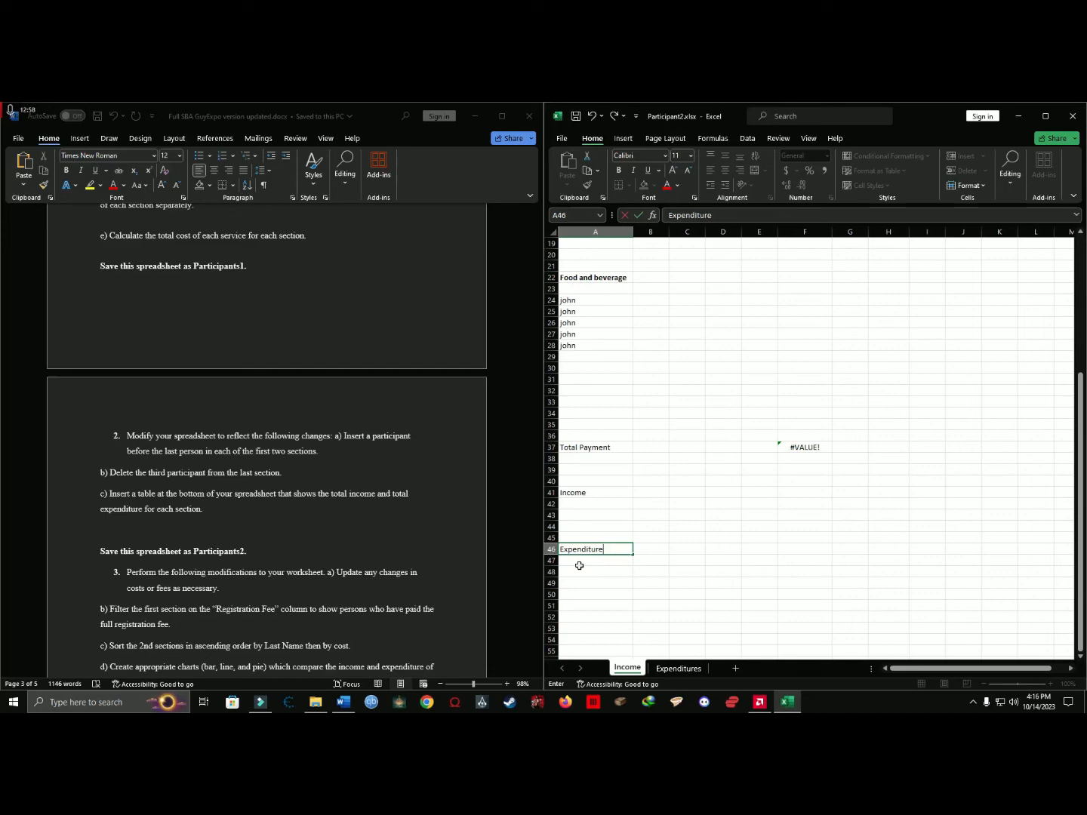
{"action": "key", "text": "Return"}
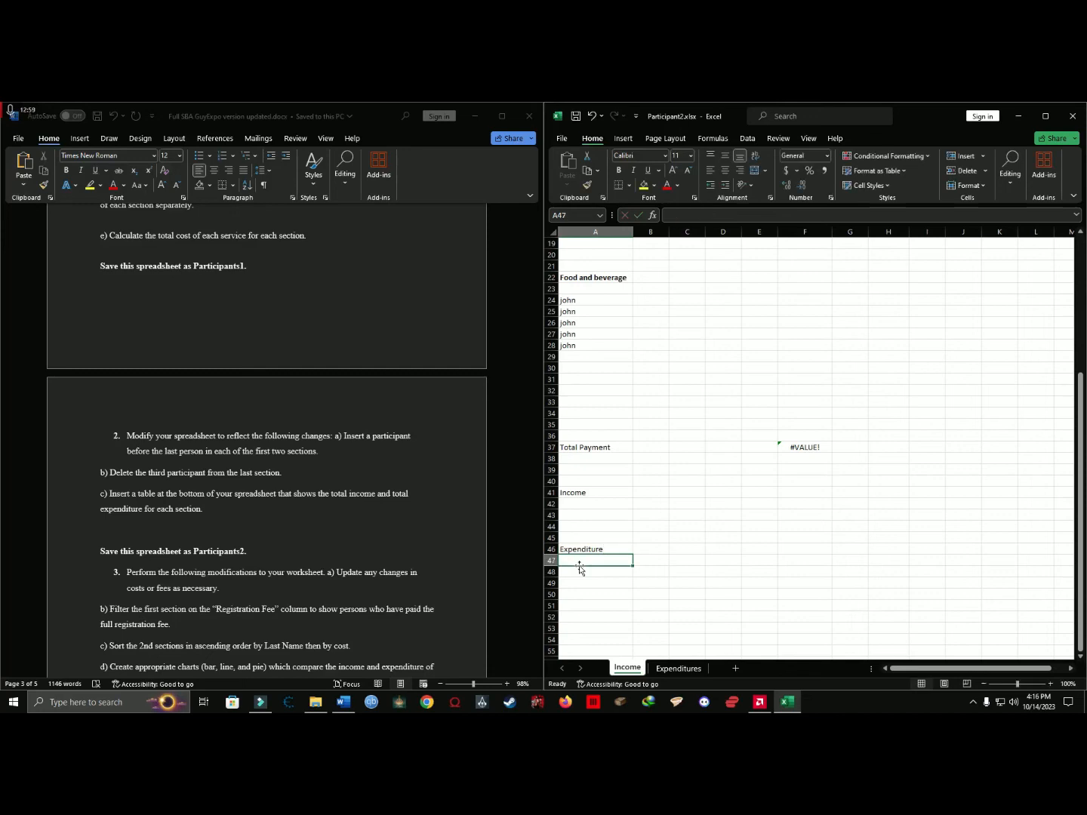
Enter the section labels B, C and F in A42 to A44 below the Income heading.
{"action": "left_click", "coordinate": [595, 503]}
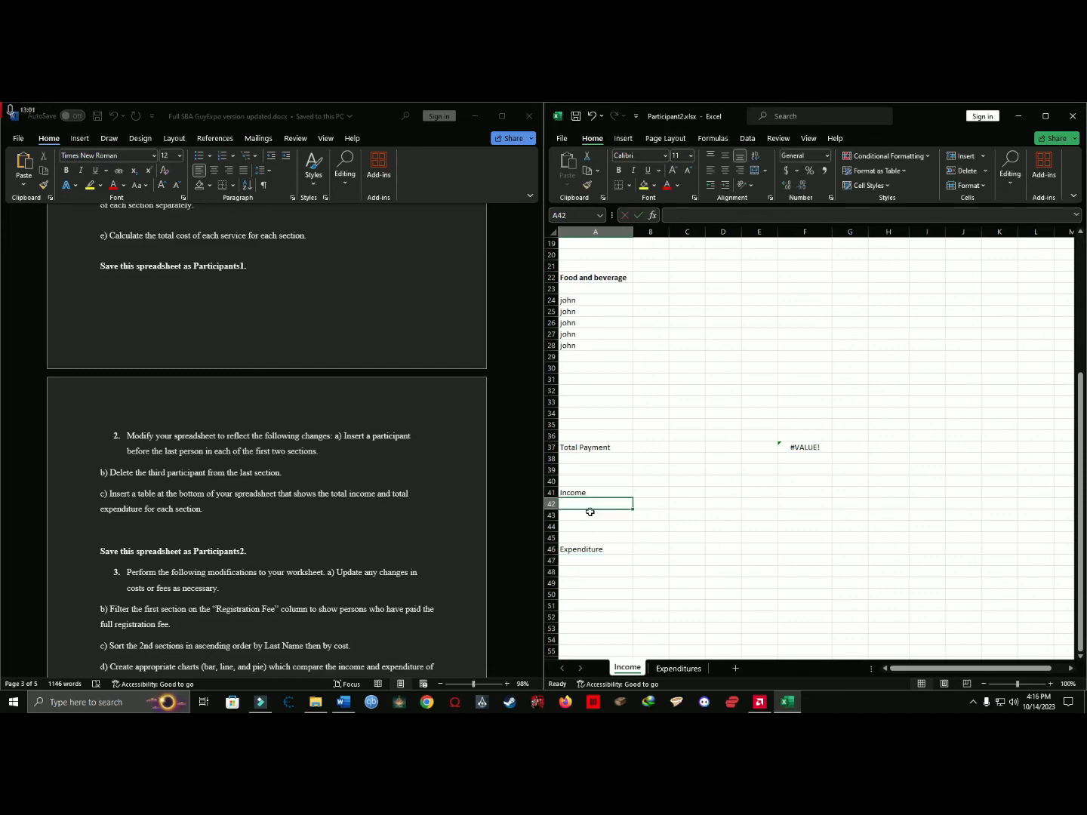
{"action": "type", "text": "B"}
{"action": "left_click", "coordinate": [590, 514]}
{"action": "type", "text": "C"}
{"action": "left_click", "coordinate": [592, 529]}
{"action": "type", "text": "F"}
{"action": "left_click", "coordinate": [603, 571]}
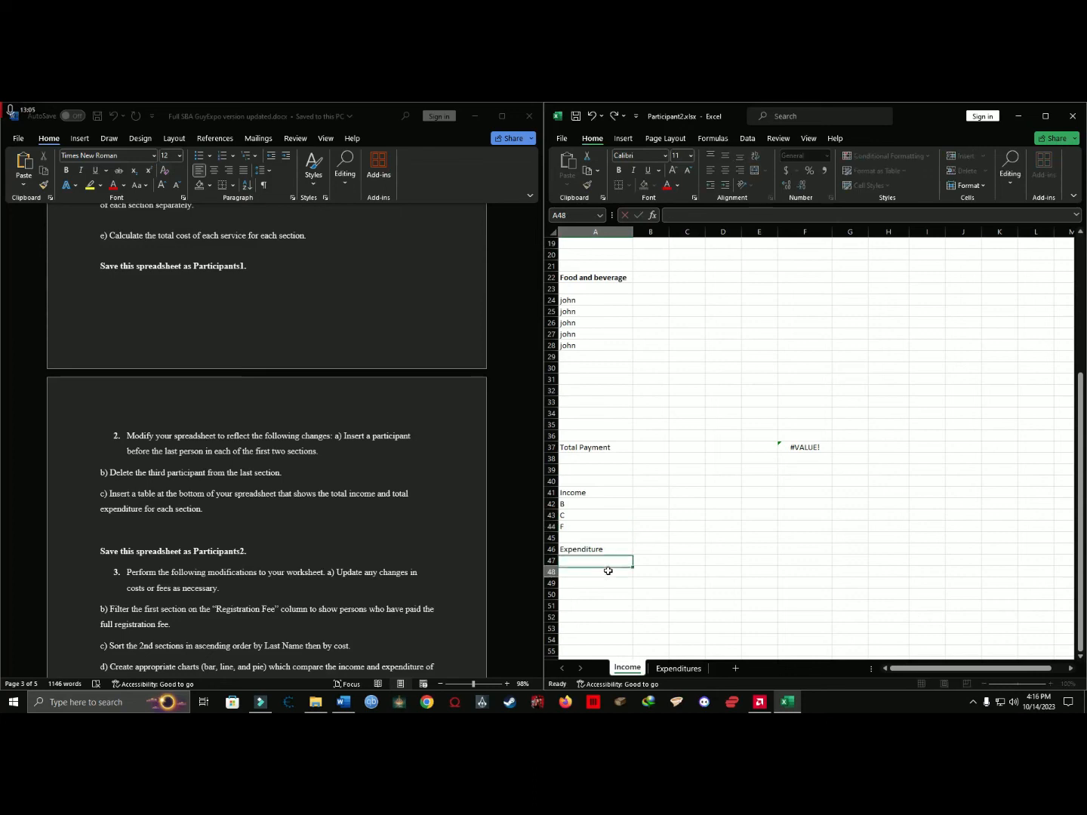
Enter 500 as the income for section B in B42 and fill it down to B44 for the other sections.
{"action": "left_click", "coordinate": [655, 505]}
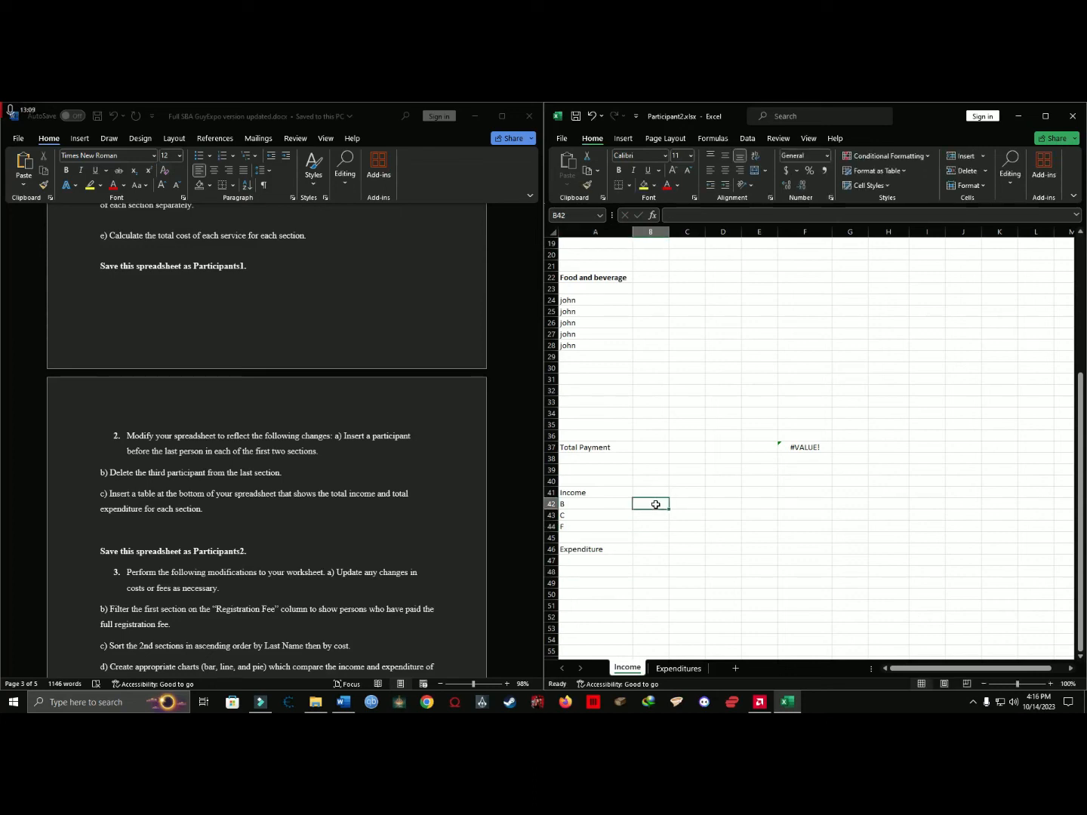
{"action": "scroll", "coordinate": [776, 387], "scroll_direction": "up", "scroll_amount": 6}
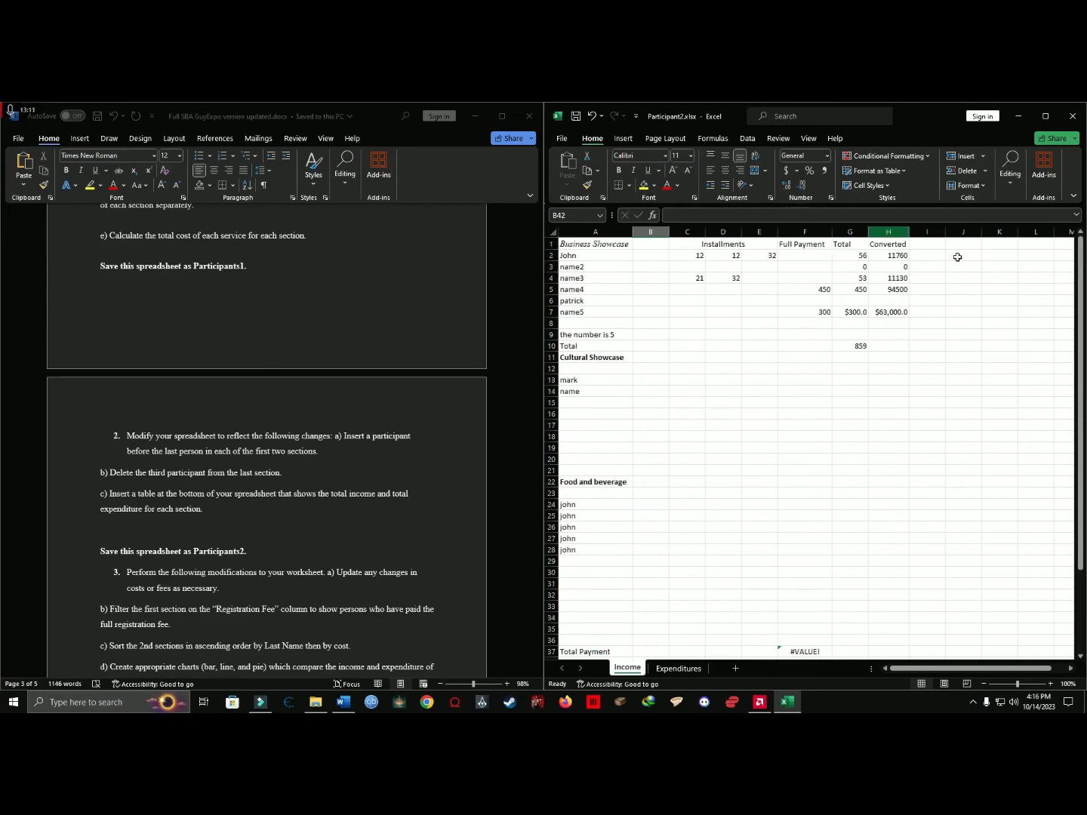
{"action": "scroll", "coordinate": [857, 253], "scroll_direction": "down", "scroll_amount": 6}
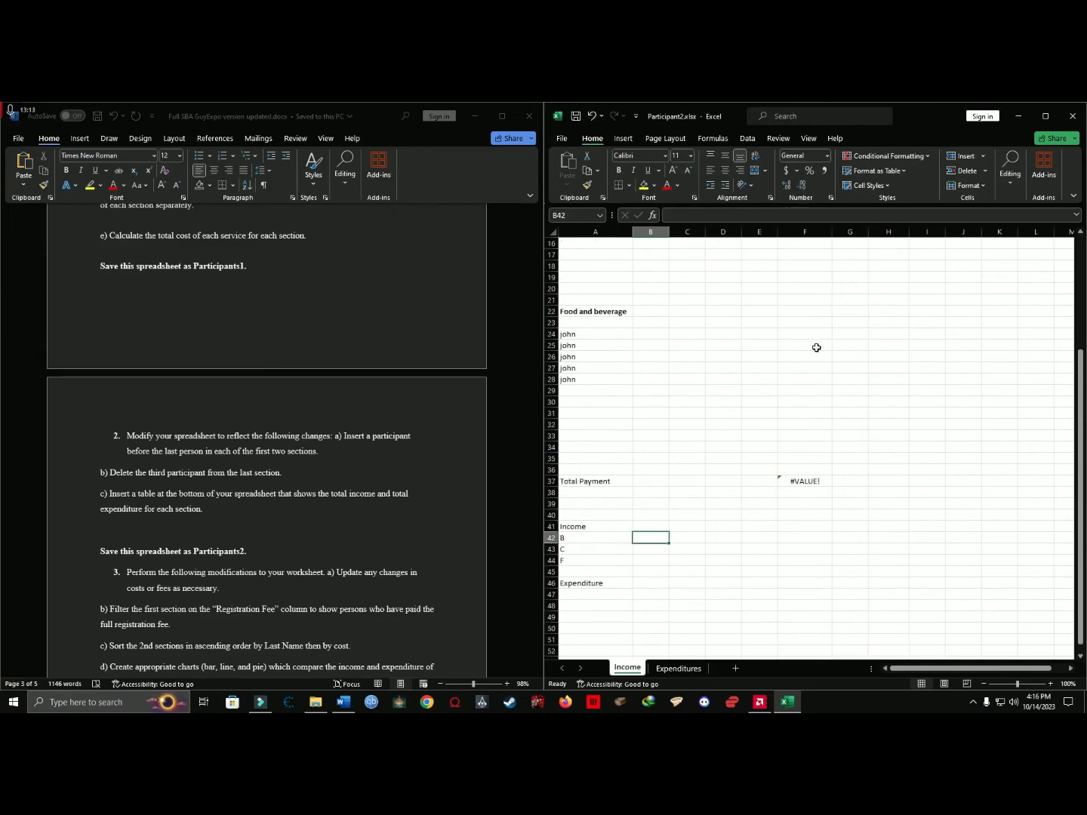
{"action": "type", "text": "50"}
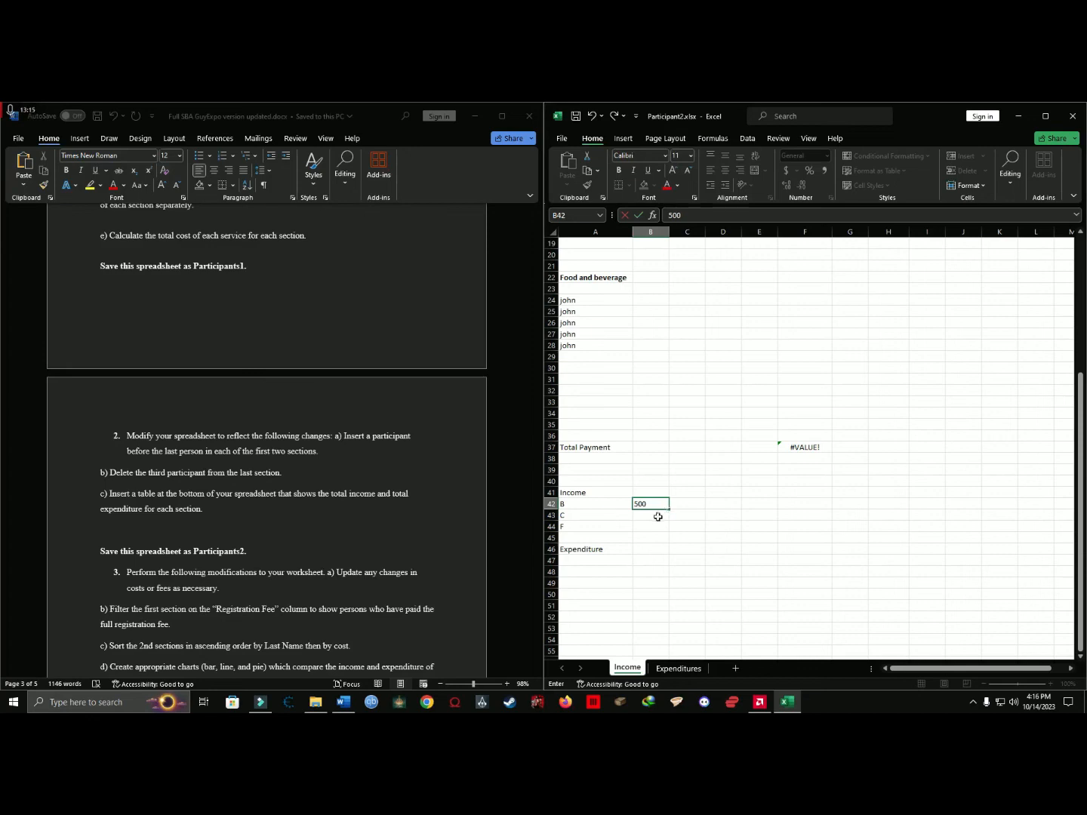
{"action": "type", "text": "0"}
{"action": "left_click", "coordinate": [659, 516]}
{"action": "left_click", "coordinate": [661, 505]}
{"action": "left_click_drag", "start_coordinate": [668, 510], "coordinate": [672, 536]}
Examine the total rows of the Business, Food beverages and cultural cost tables on the Expenditures sheet against the Expenditure area on Income.
{"action": "left_click", "coordinate": [597, 554]}
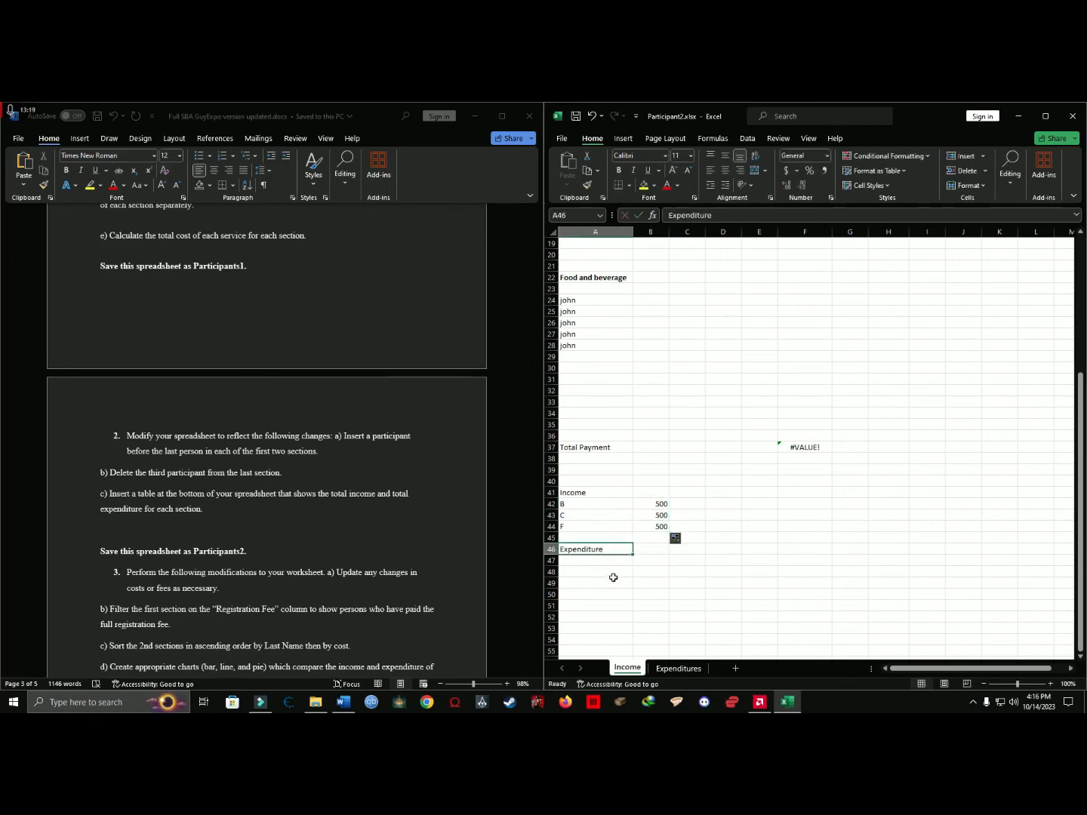
{"action": "left_click", "coordinate": [678, 668]}
{"action": "left_click", "coordinate": [615, 340]}
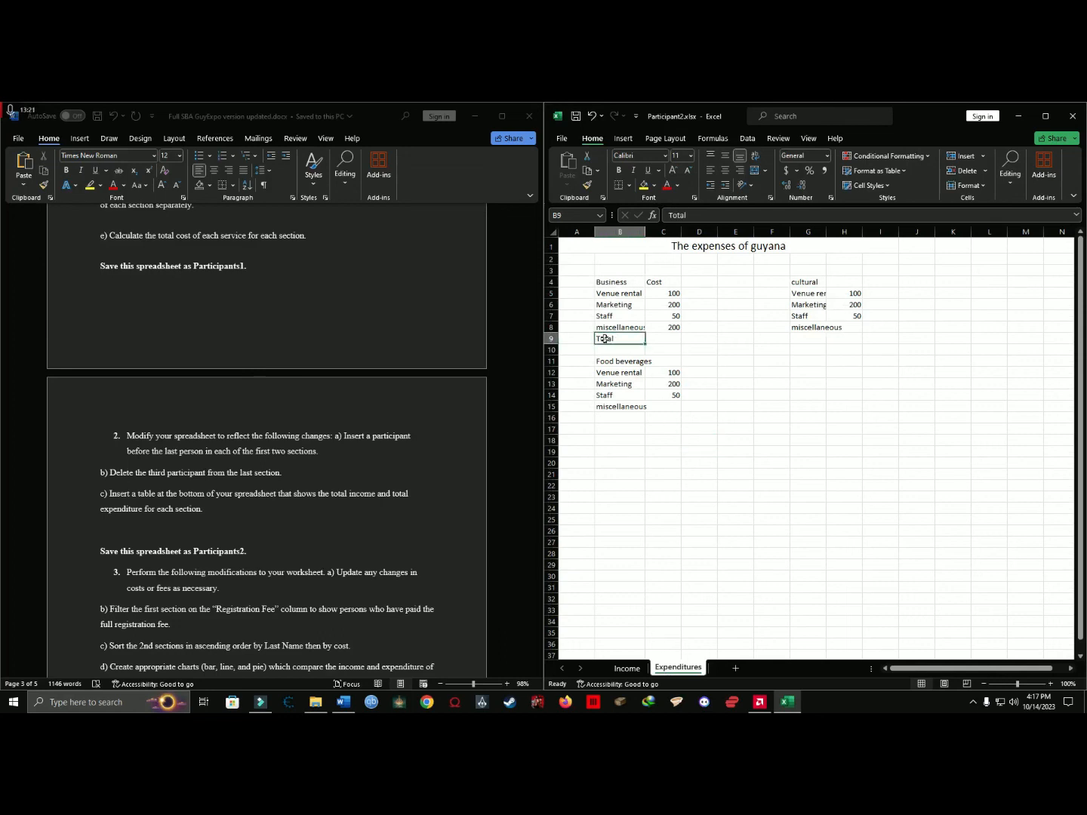
{"action": "left_click_drag", "start_coordinate": [618, 336], "coordinate": [661, 339]}
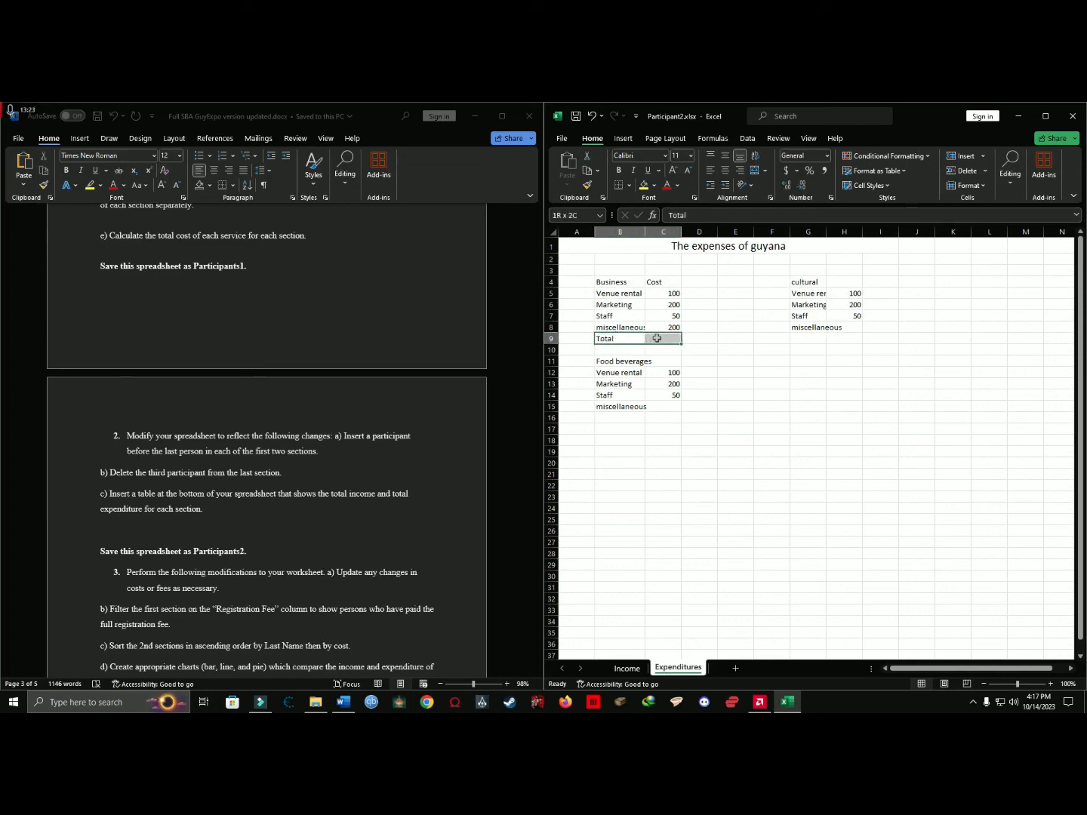
{"action": "left_click", "coordinate": [635, 667]}
{"action": "left_click_drag", "start_coordinate": [635, 567], "coordinate": [649, 589]}
{"action": "left_click", "coordinate": [678, 669]}
{"action": "left_click_drag", "start_coordinate": [612, 282], "coordinate": [689, 351]}
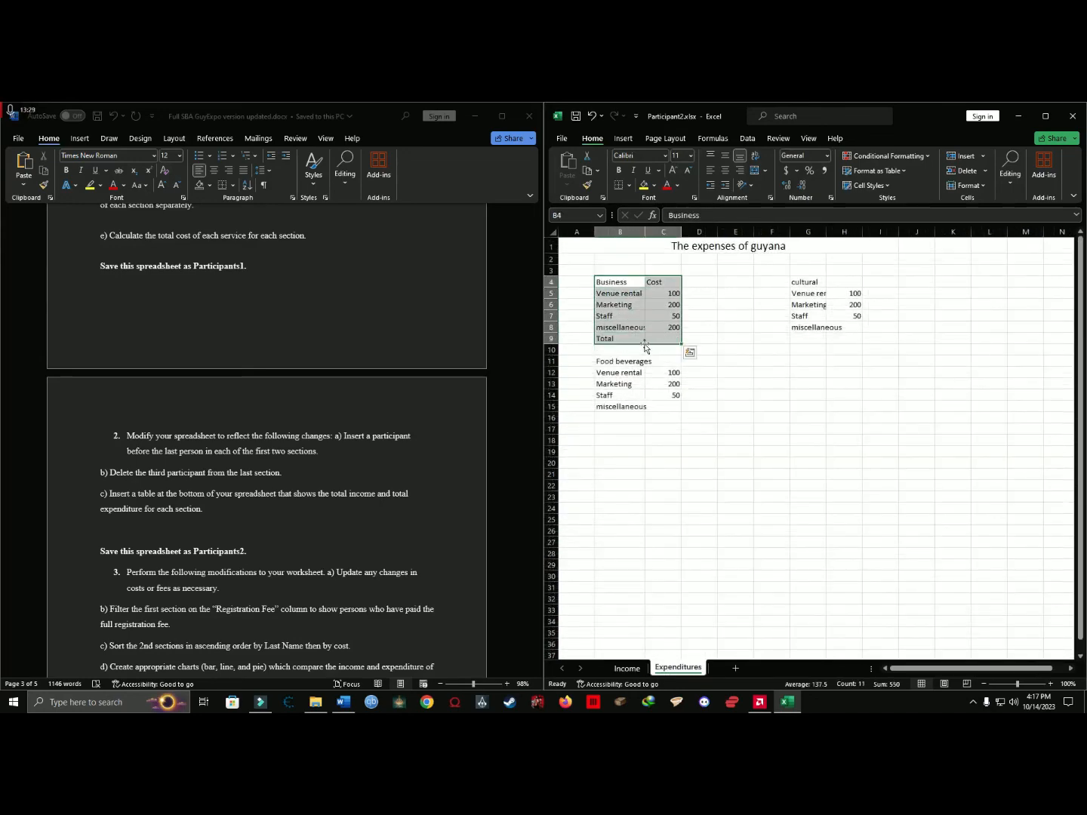
{"action": "left_click", "coordinate": [625, 338]}
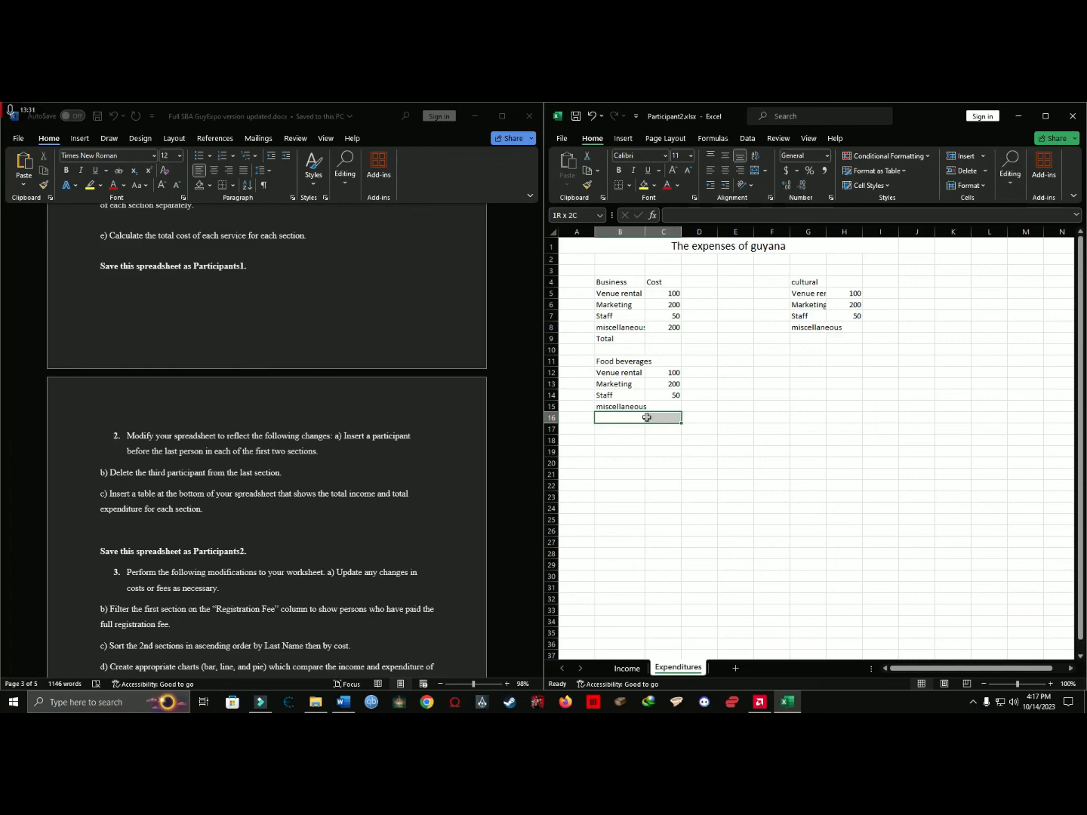
{"action": "left_click_drag", "start_coordinate": [647, 418], "coordinate": [660, 417]}
{"action": "left_click_drag", "start_coordinate": [808, 339], "coordinate": [859, 341]}
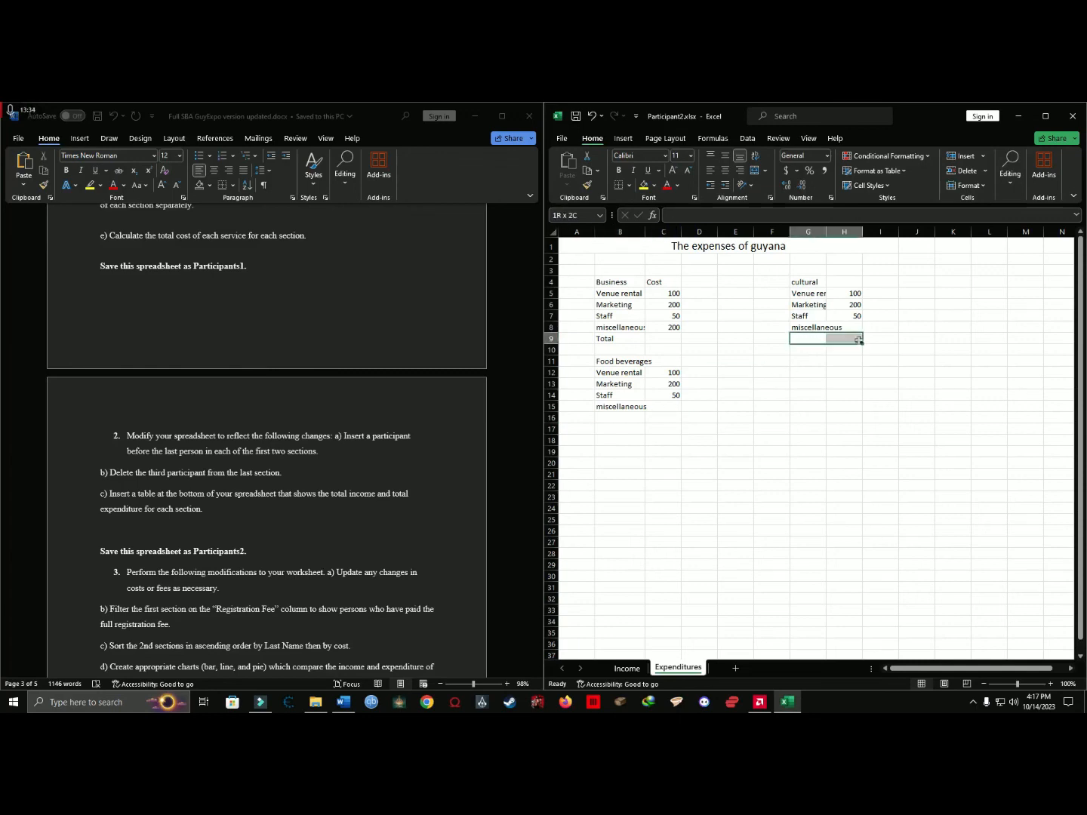
{"action": "left_click", "coordinate": [627, 669]}
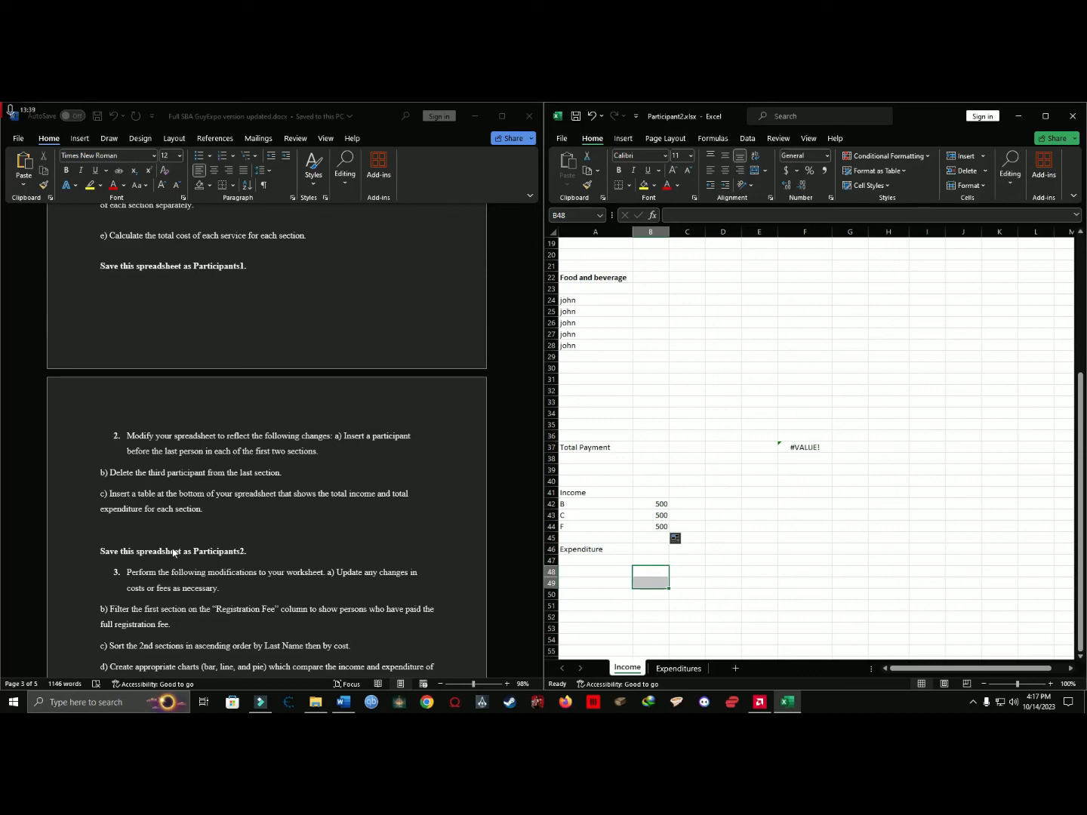
Save and close the Participant2 workbook.
{"action": "left_click", "coordinate": [192, 526]}
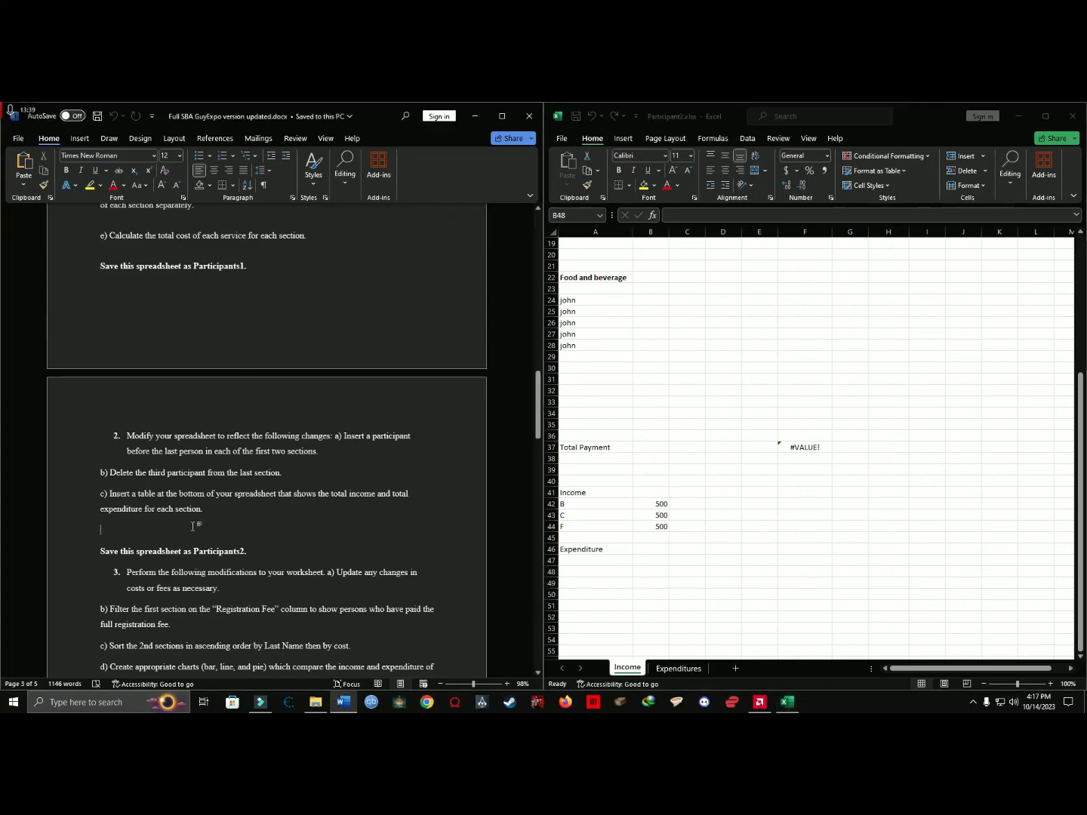
{"action": "left_click", "coordinate": [573, 136]}
{"action": "left_click", "coordinate": [658, 388]}
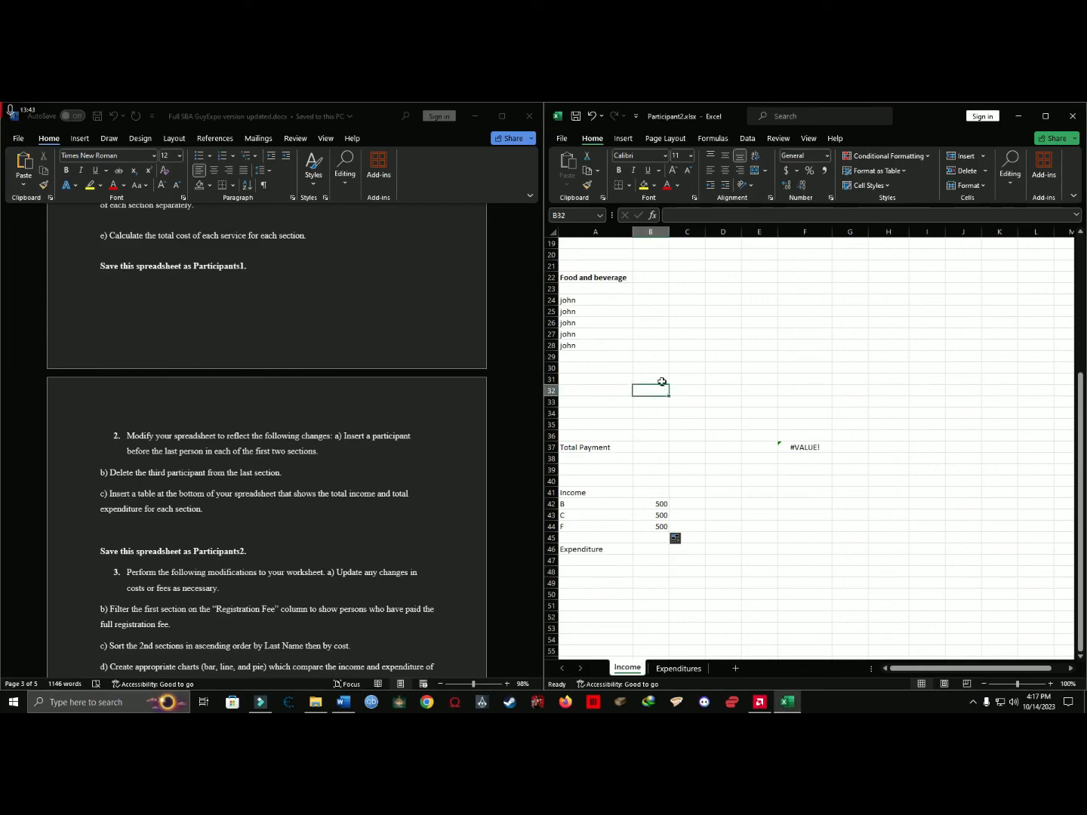
{"action": "left_click", "coordinate": [1072, 117]}
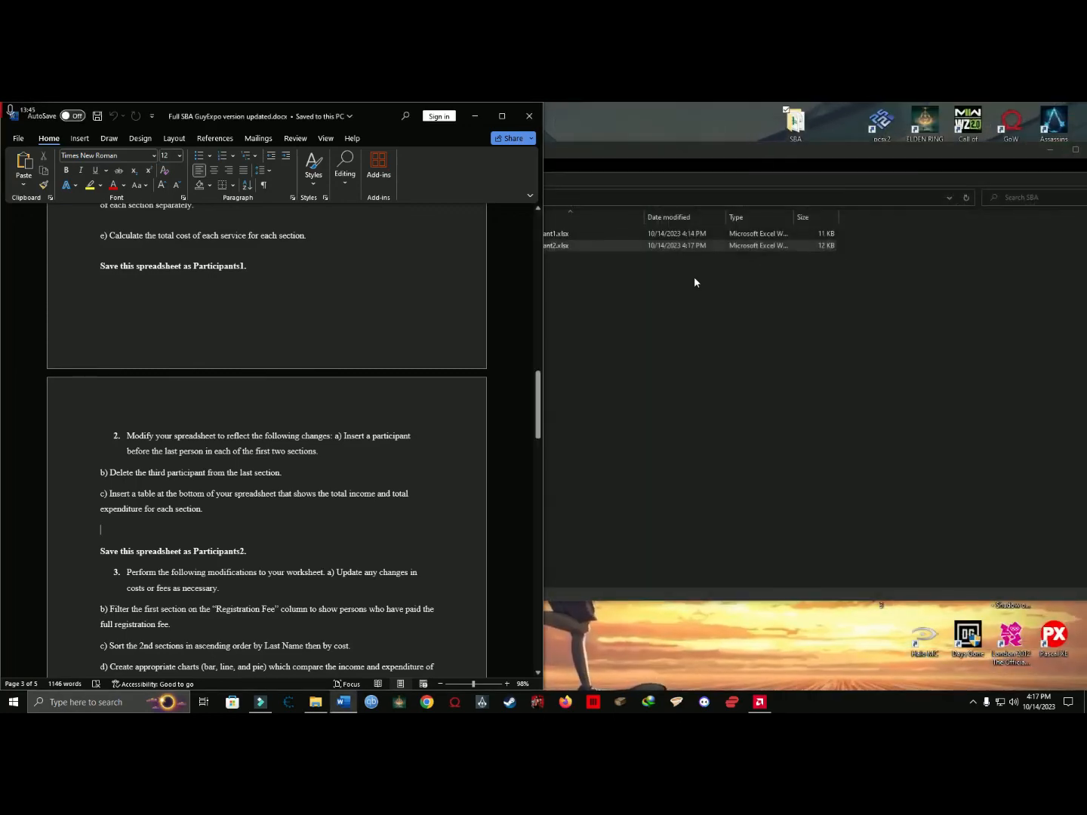
Duplicate Participant2.xlsx within the SBA folder and rename the copy 3.
{"action": "left_click", "coordinate": [694, 276]}
{"action": "key", "text": "ctrl+a"}
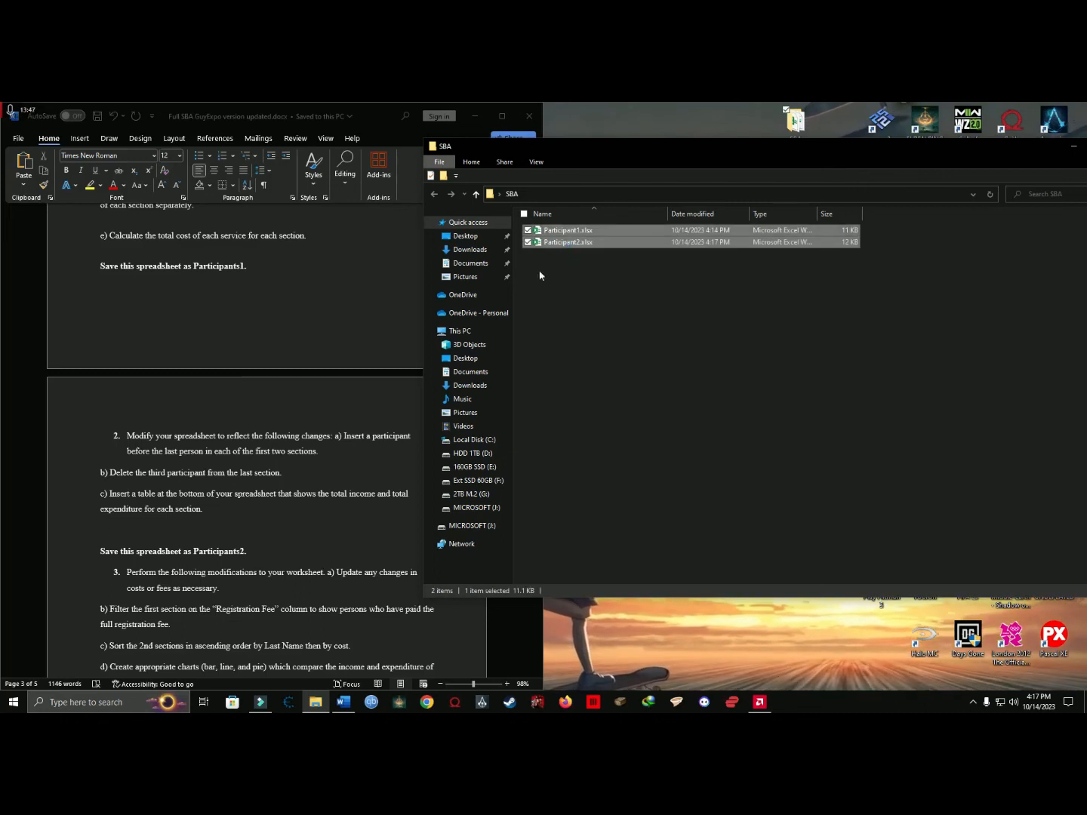
{"action": "scroll", "coordinate": [173, 492], "scroll_direction": "down", "scroll_amount": 3}
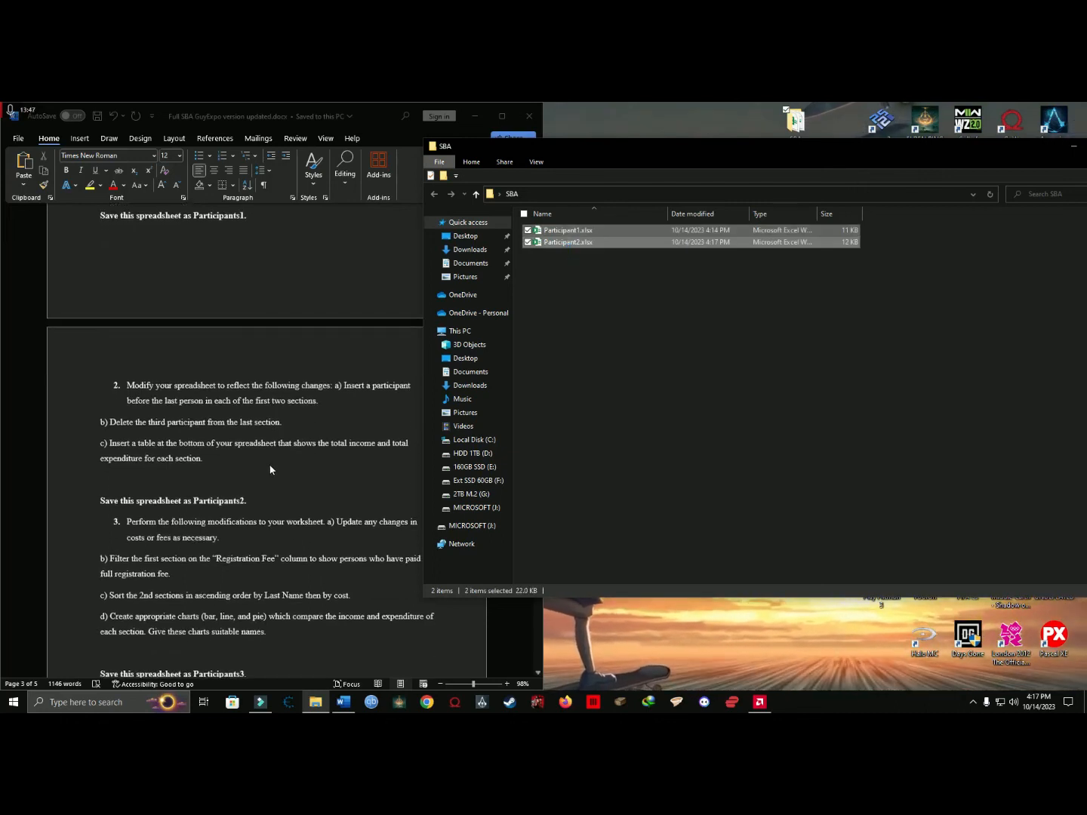
{"action": "left_click", "coordinate": [559, 240]}
{"action": "left_click_drag", "start_coordinate": [559, 241], "coordinate": [578, 284]}
{"action": "left_click", "coordinate": [609, 299]}
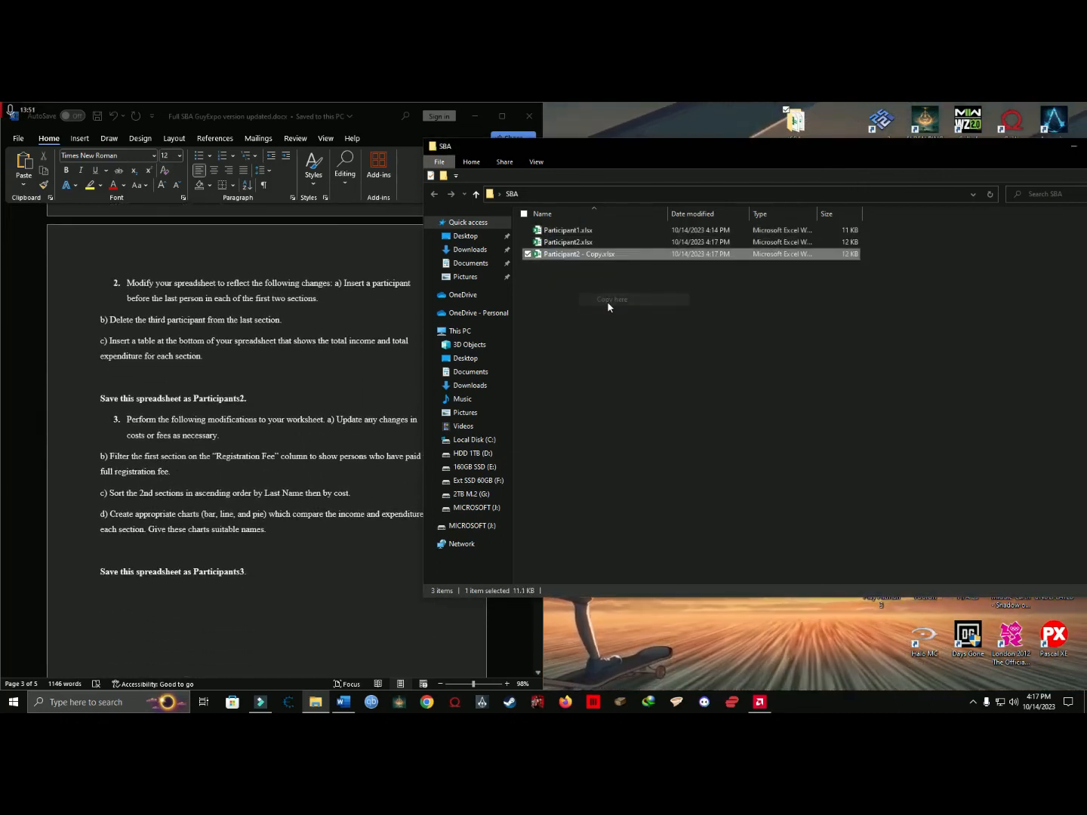
{"action": "left_click", "coordinate": [583, 254]}
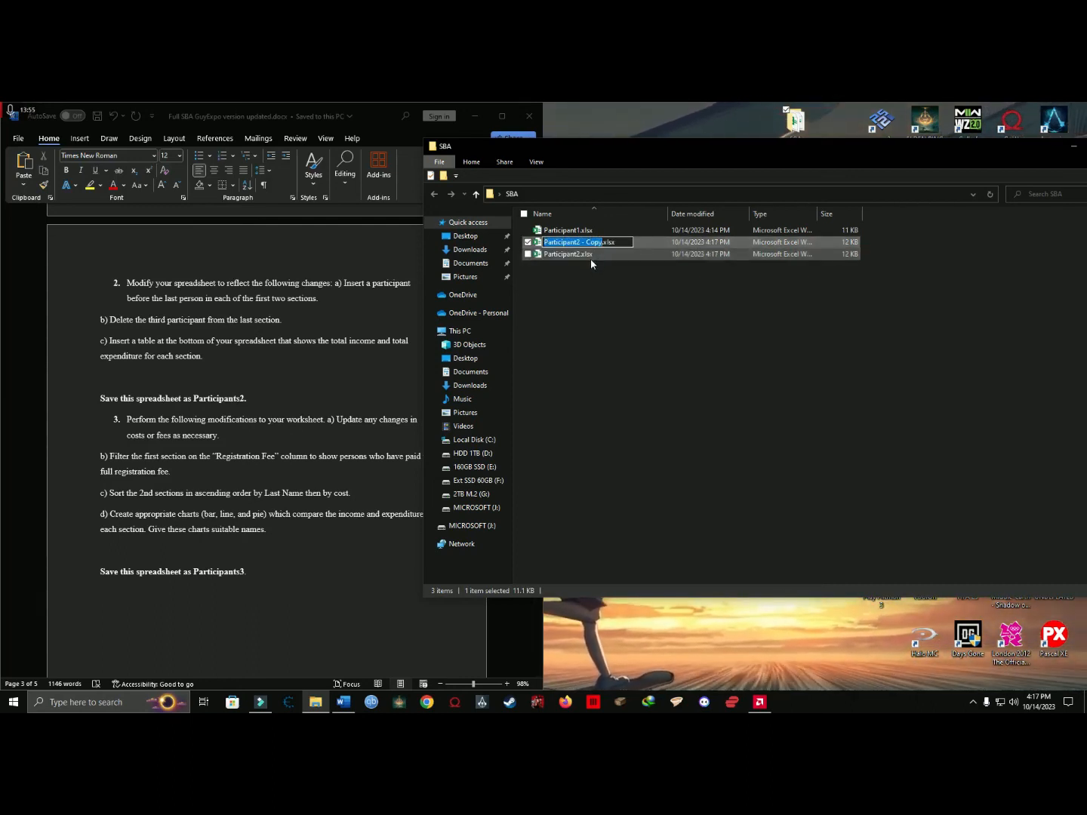
{"action": "type", "text": "3"}
{"action": "left_click", "coordinate": [657, 313]}
Delete the 3.xlsx copy from the SBA folder.
{"action": "left_click", "coordinate": [550, 243]}
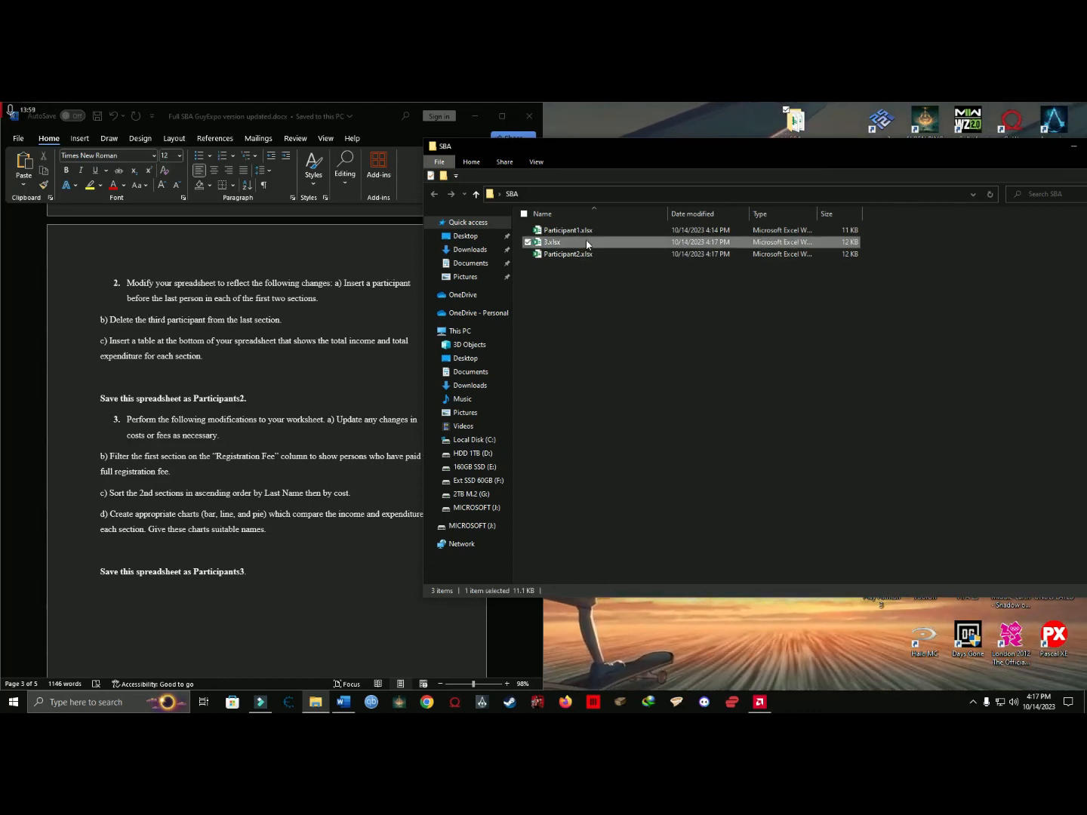
{"action": "key", "text": "Delete"}
Read question 3 of the SBA document about updating costs, filtering, sorting and creating charts.
{"action": "scroll", "coordinate": [262, 396], "scroll_direction": "down", "scroll_amount": 2}
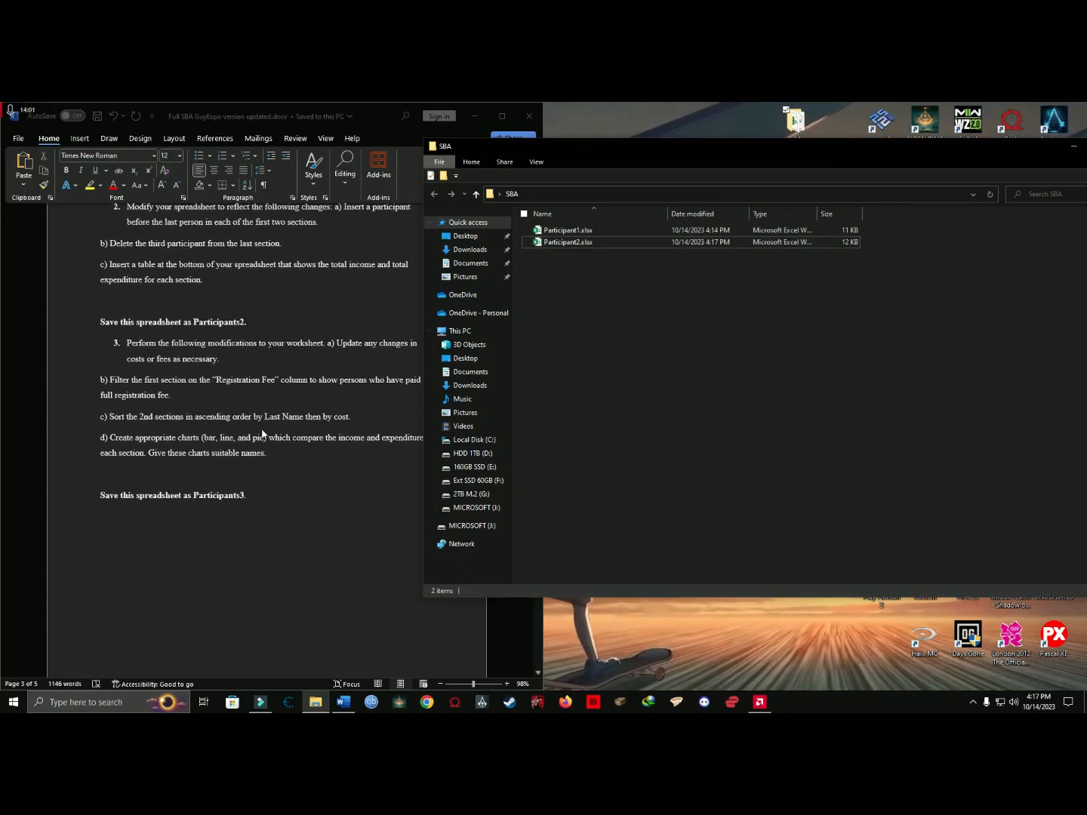
{"action": "left_click", "coordinate": [262, 396]}
{"action": "left_click_drag", "start_coordinate": [336, 456], "coordinate": [133, 347]}
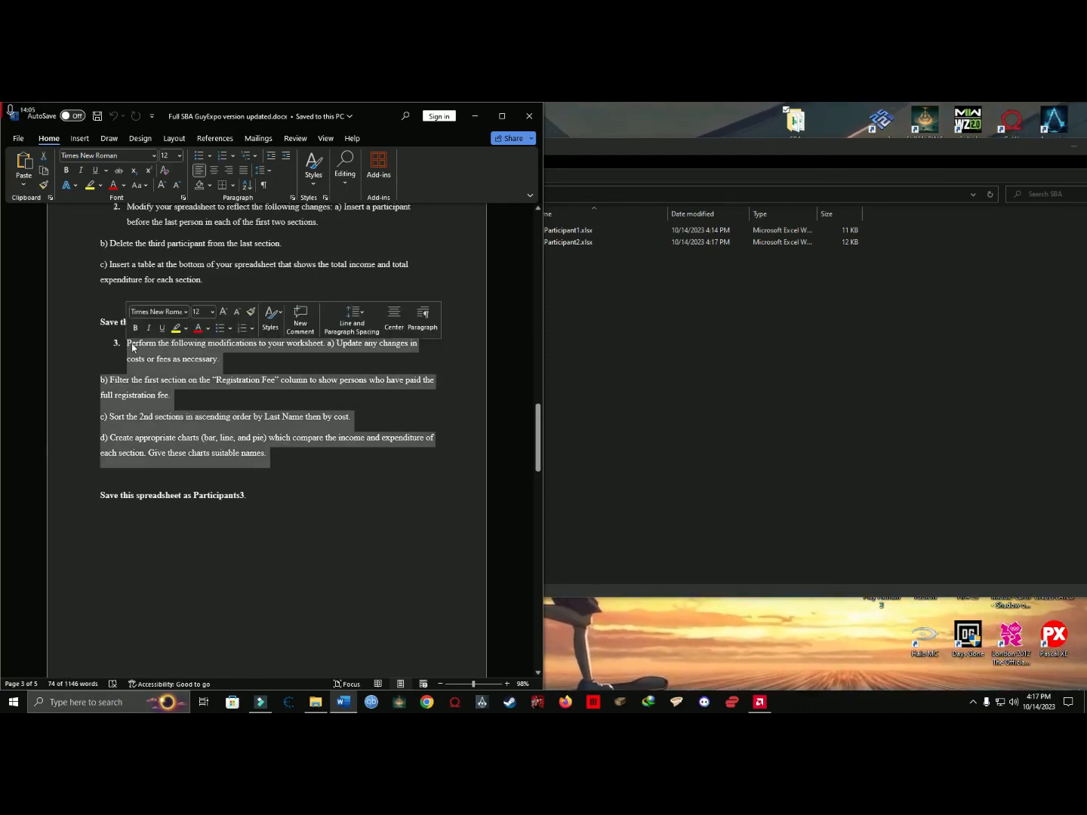
{"action": "left_click", "coordinate": [292, 456]}
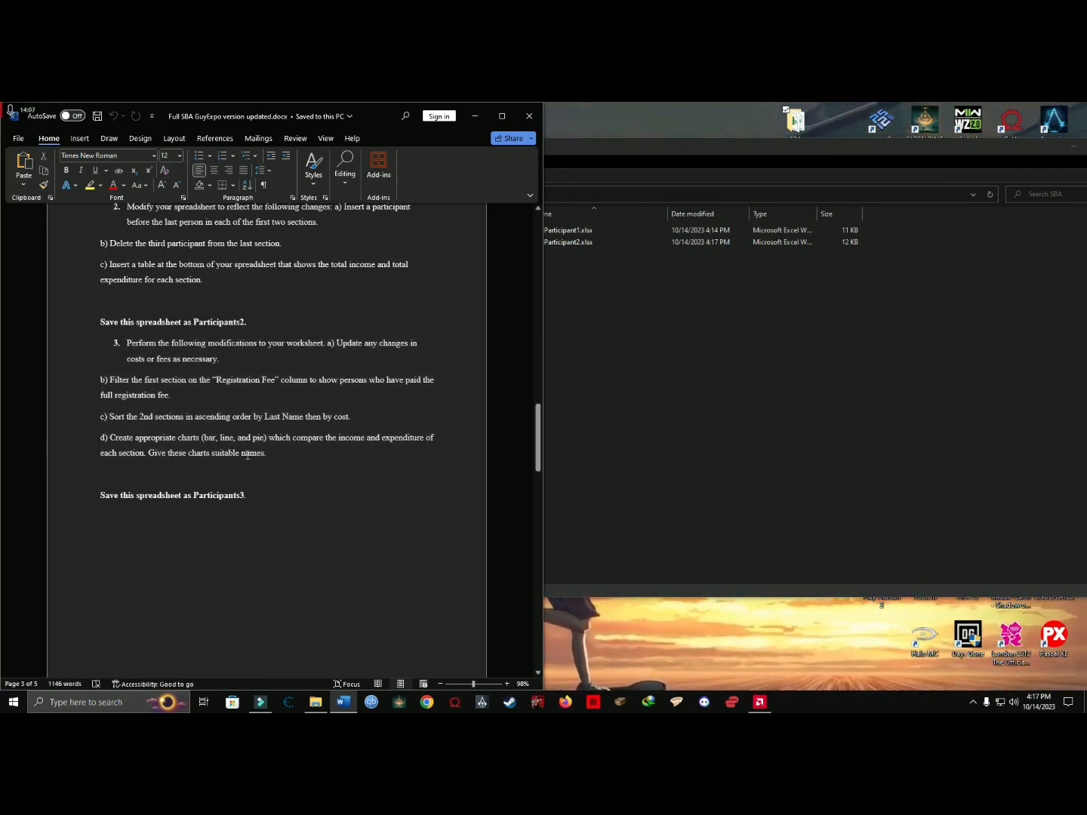
{"action": "left_click_drag", "start_coordinate": [287, 453], "coordinate": [165, 427]}
{"action": "scroll", "coordinate": [280, 355], "scroll_direction": "up", "scroll_amount": 2}
{"action": "left_click", "coordinate": [347, 343]}
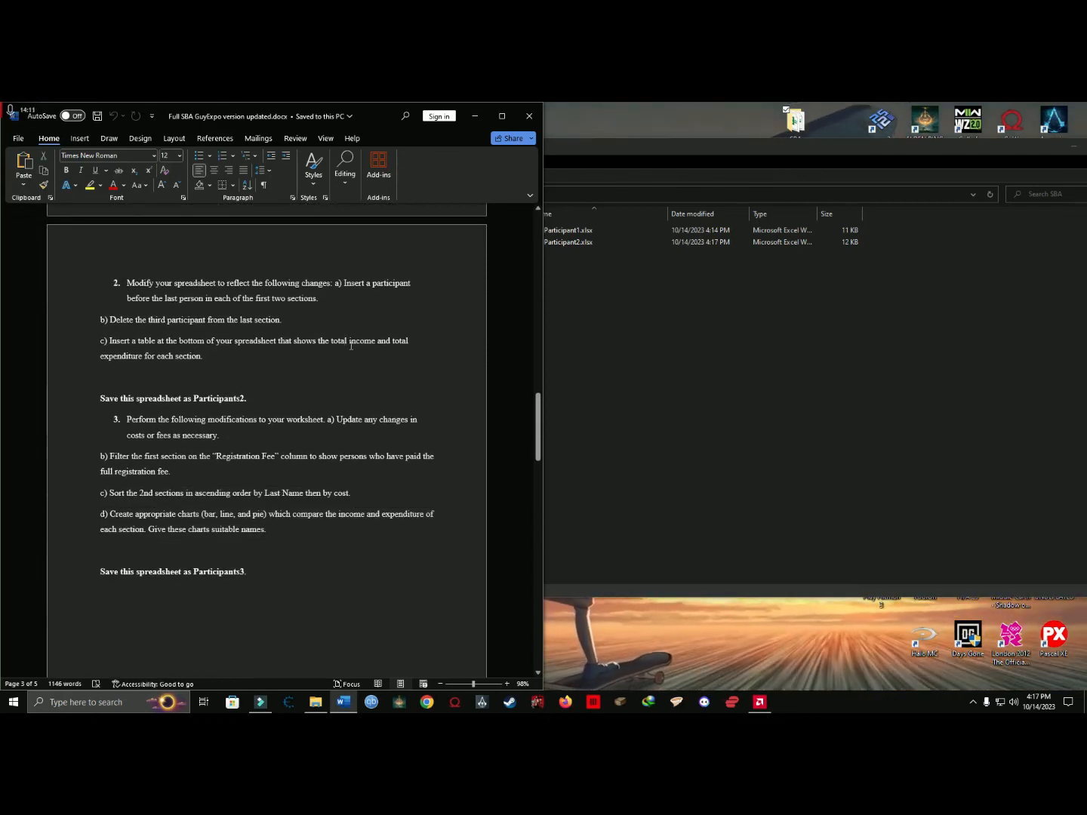
{"action": "left_click", "coordinate": [604, 284]}
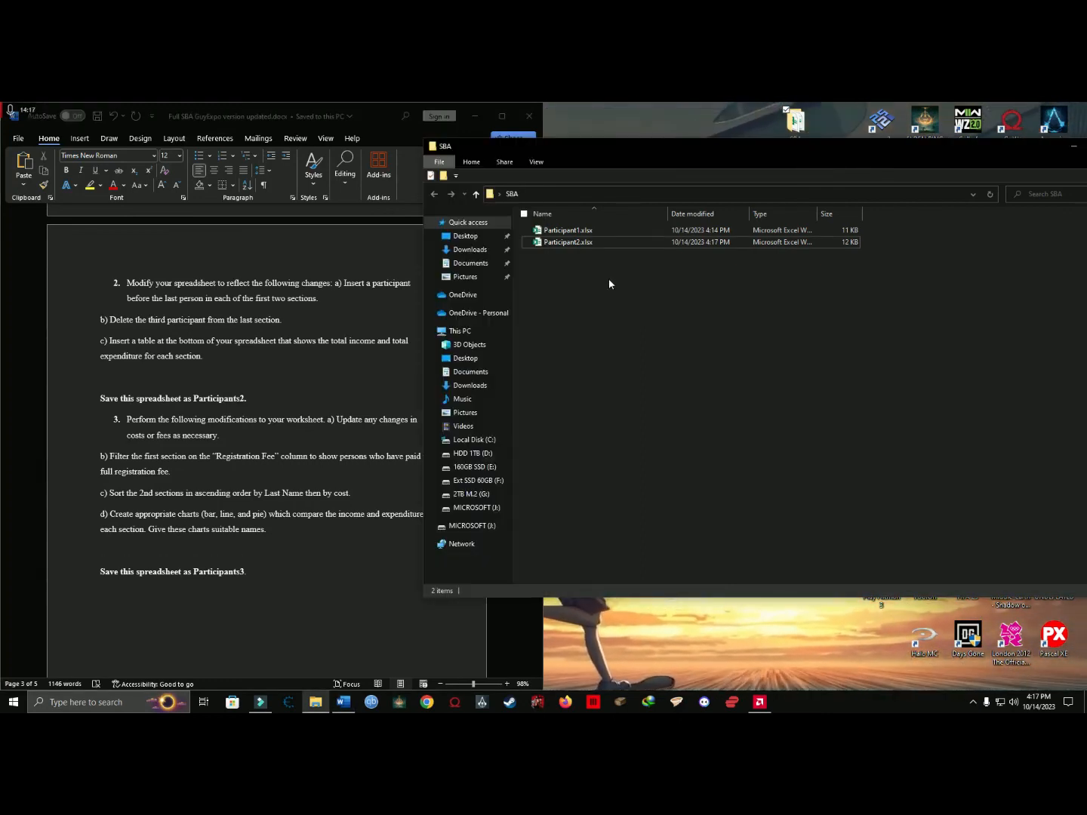